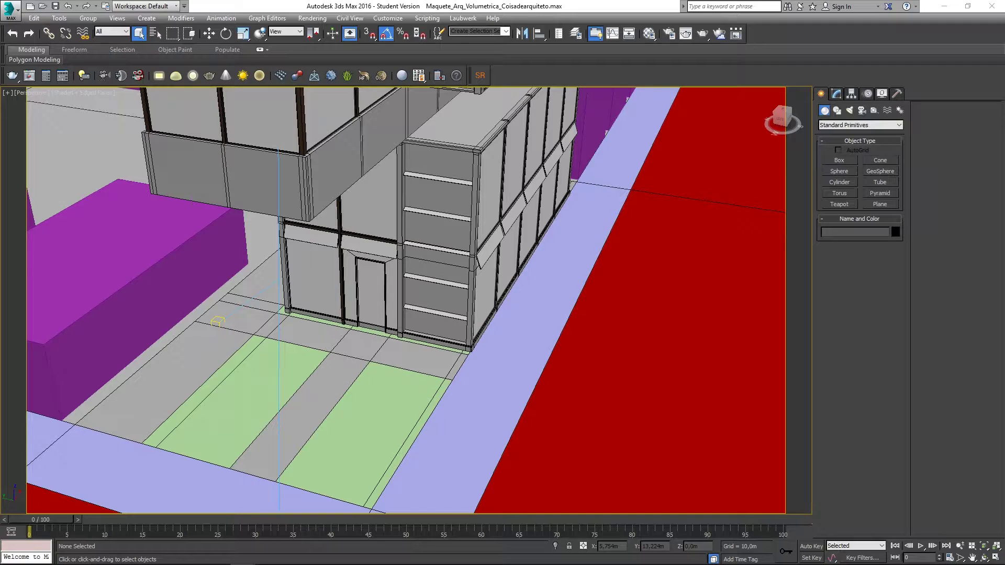
# Bring the browser with the grass reference images over the scene and examine the numbered grass clumps image up close.
pyautogui.moveTo(0, 162); pyautogui.dragTo(411, 116)
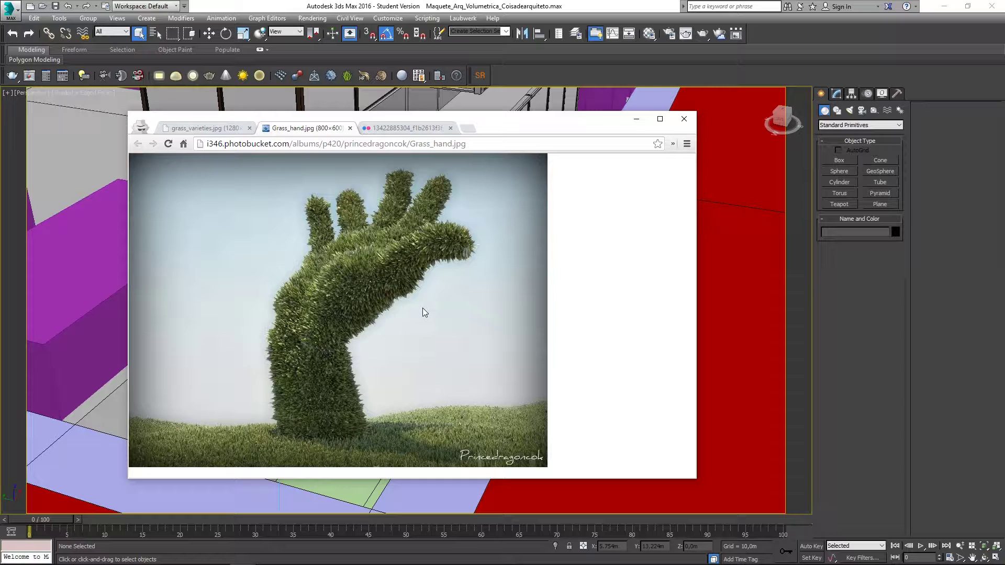
pyautogui.click(415, 127)
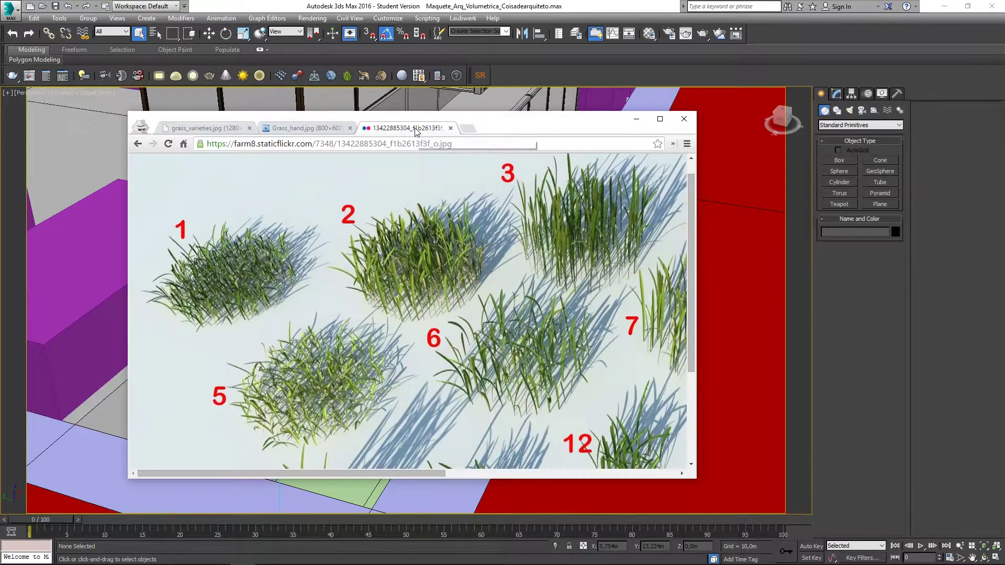
pyautogui.click(384, 265)
pyautogui.click(451, 244)
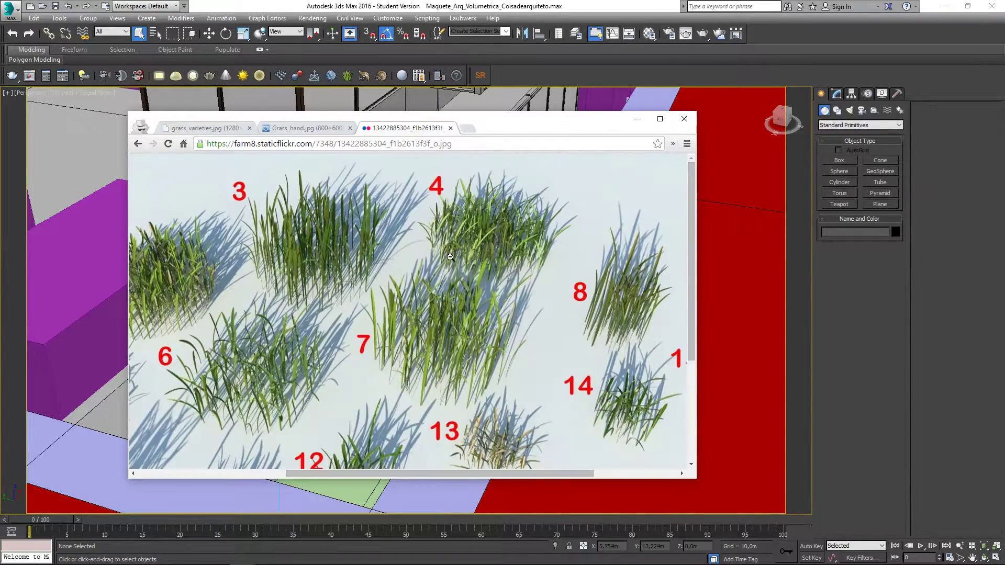
pyautogui.middleClick(431, 338)
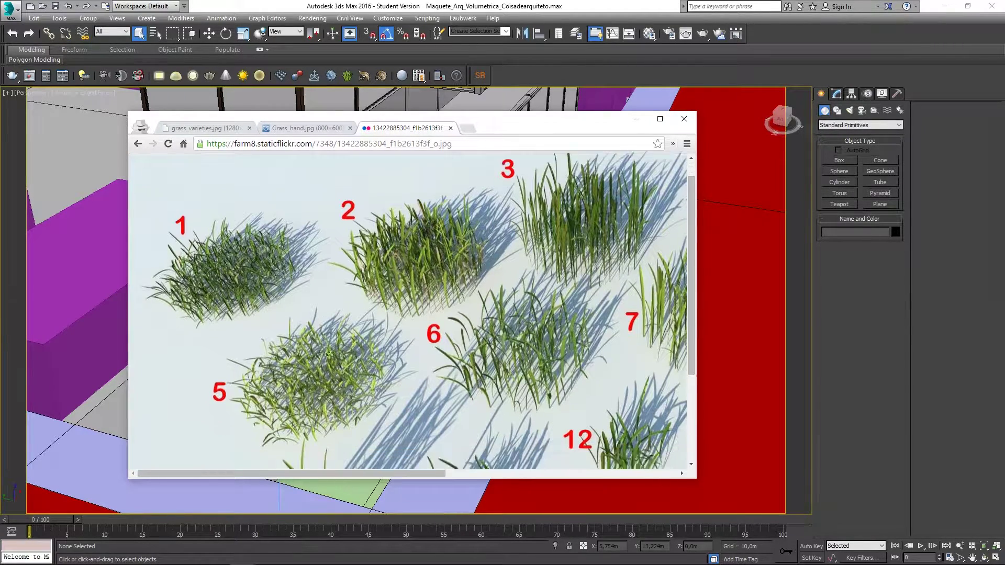
pyautogui.middleClick(380, 344)
# Examine the grass rows and single tufts in grass_varieties.jpg at different magnifications, including the purple-flowered rows.
pyautogui.moveTo(503, 131); pyautogui.dragTo(601, 114)
pyautogui.click(304, 111)
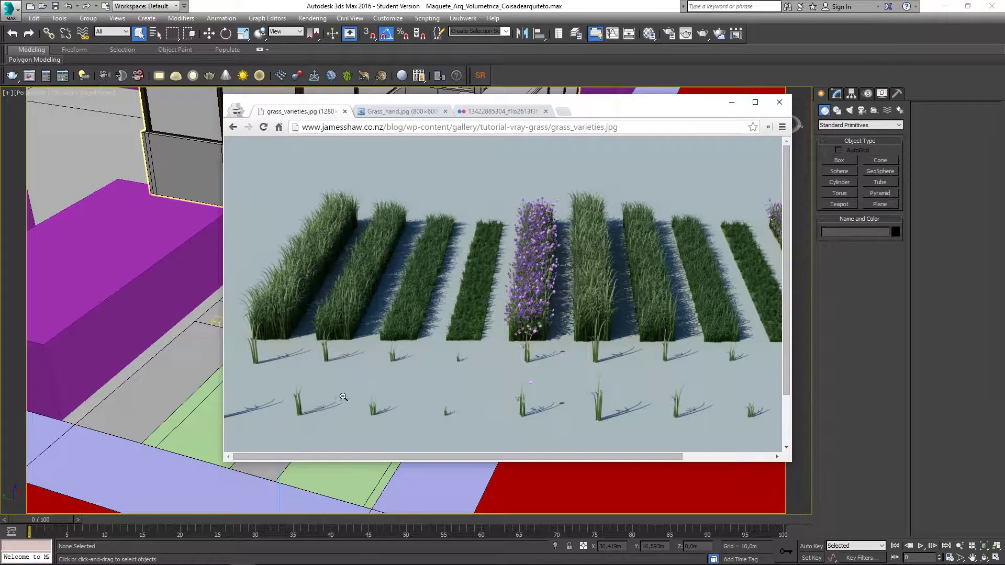
pyautogui.click(311, 395)
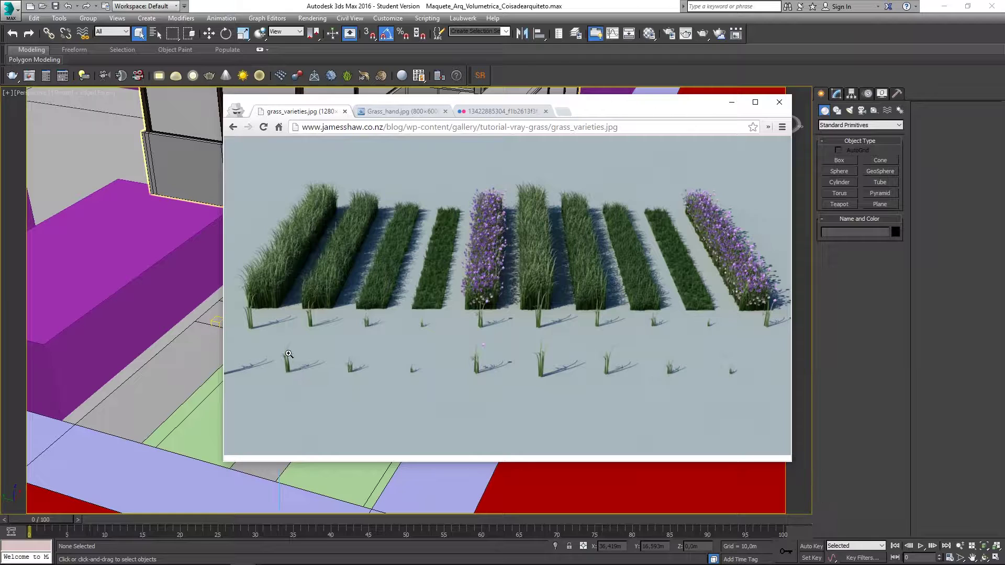
pyautogui.click(392, 347)
pyautogui.scroll(1, 419, 324)
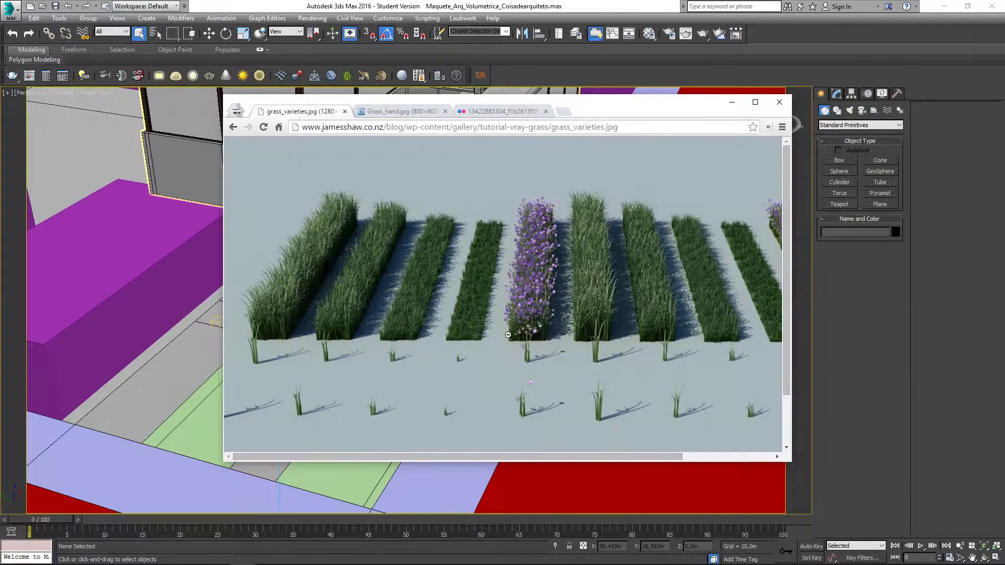
pyautogui.hscroll(2, 508, 335)
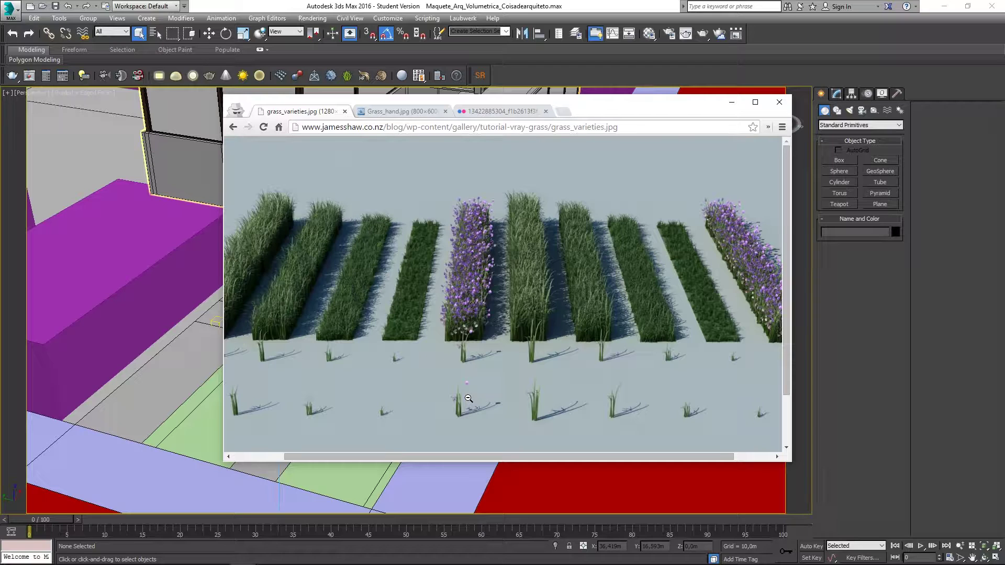
pyautogui.moveTo(490, 323); pyautogui.dragTo(328, 288, button='middle')
pyautogui.moveTo(286, 323); pyautogui.dragTo(328, 312, button='middle')
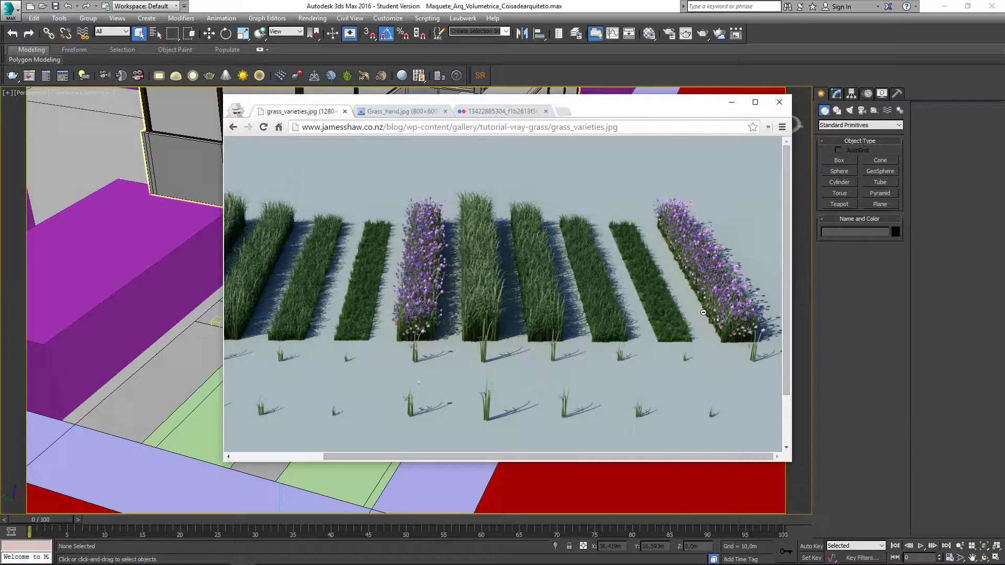
# Compare the numbered grass clumps with grass_varieties.jpg, and move the browser away to return to the 3ds Max scene.
pyautogui.click(502, 111)
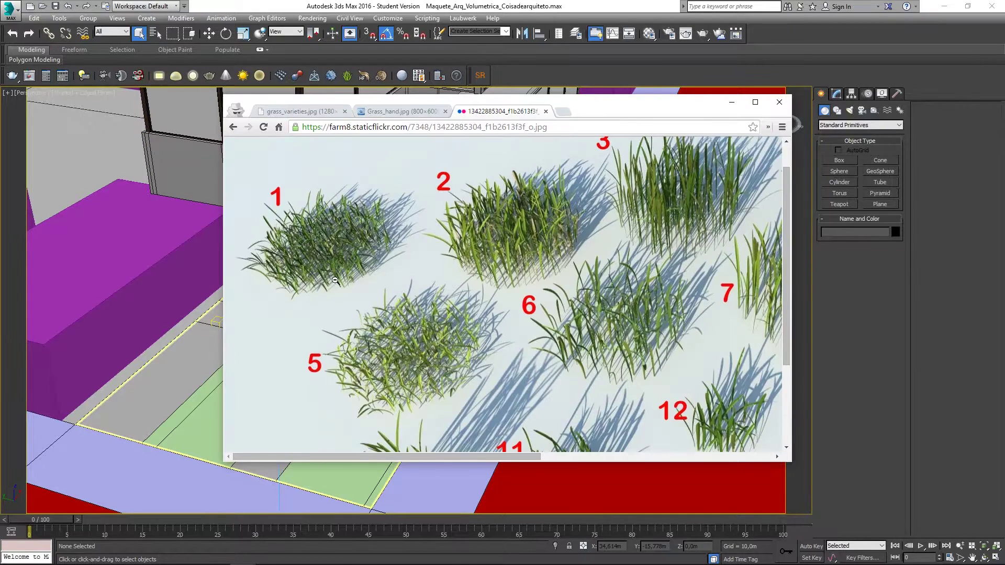
pyautogui.scroll(1, 361, 276)
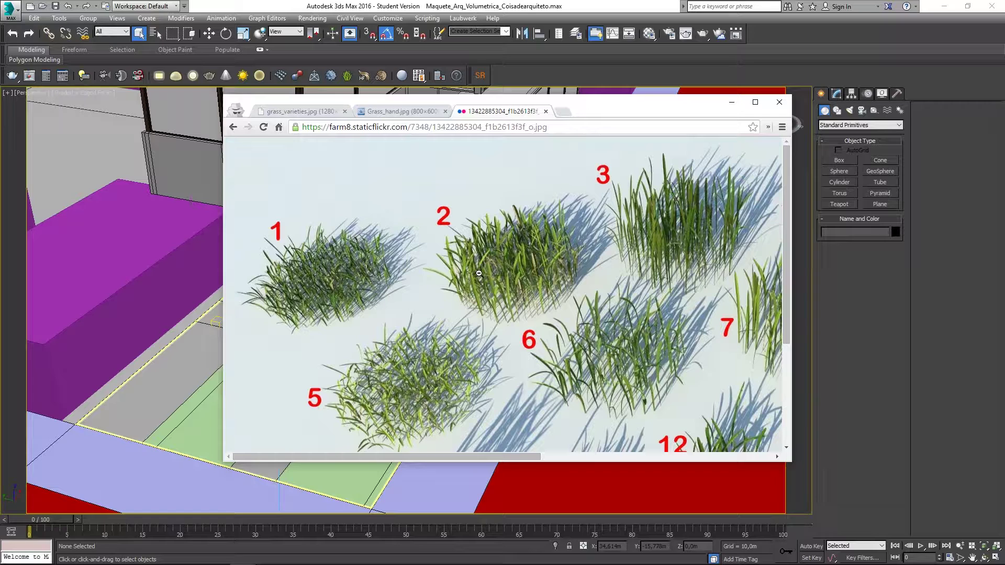
pyautogui.click(314, 111)
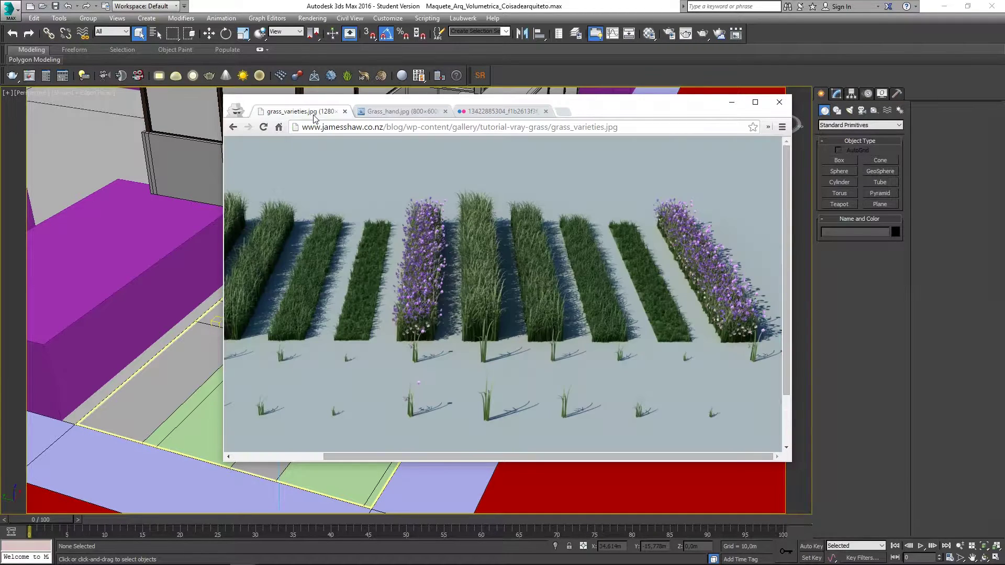
pyautogui.moveTo(578, 116); pyautogui.dragTo(0, 99)
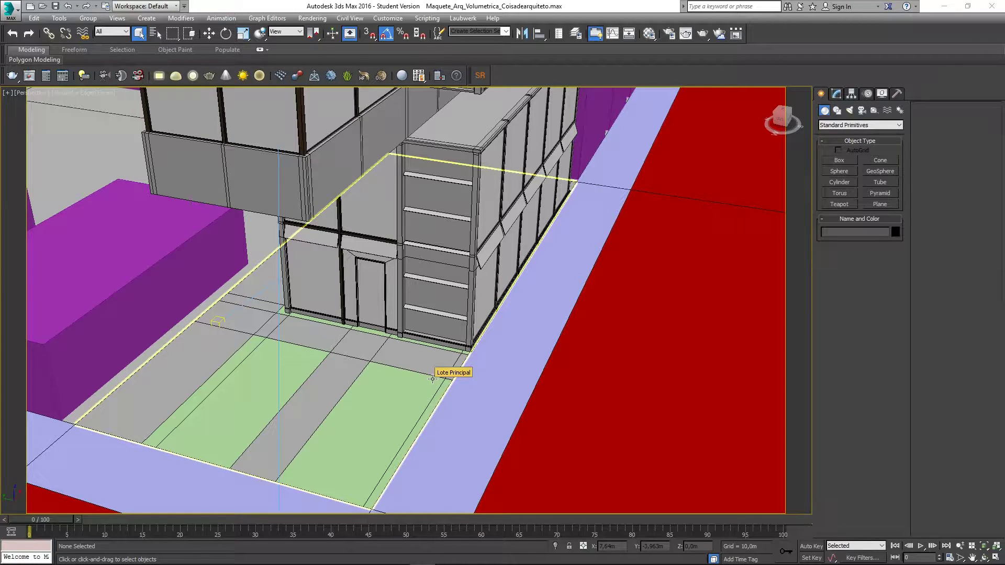
# Isolate the Lote Principal object in the perspective view.
pyautogui.click(412, 384)
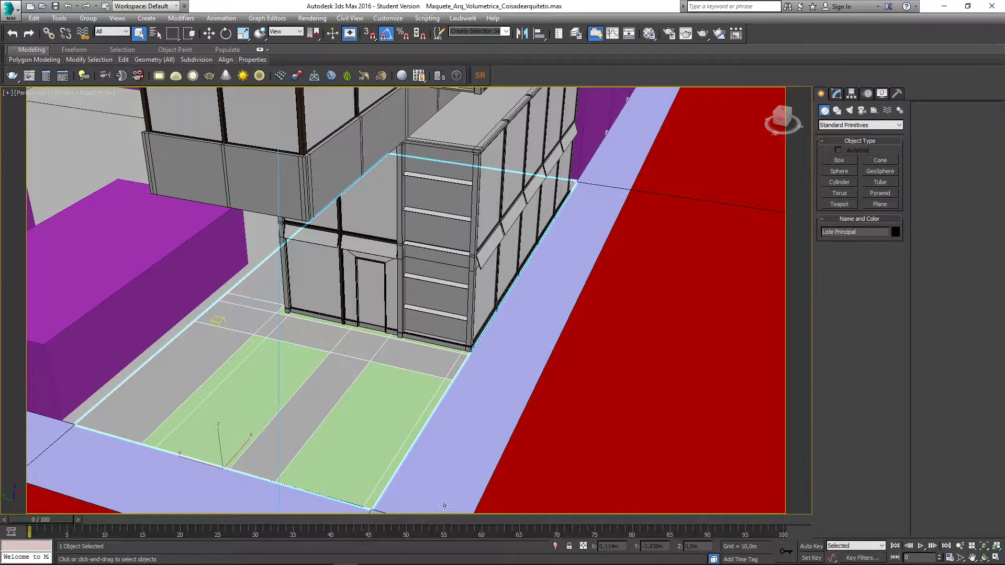
pyautogui.click(555, 546)
pyautogui.scroll(-4, 475, 304)
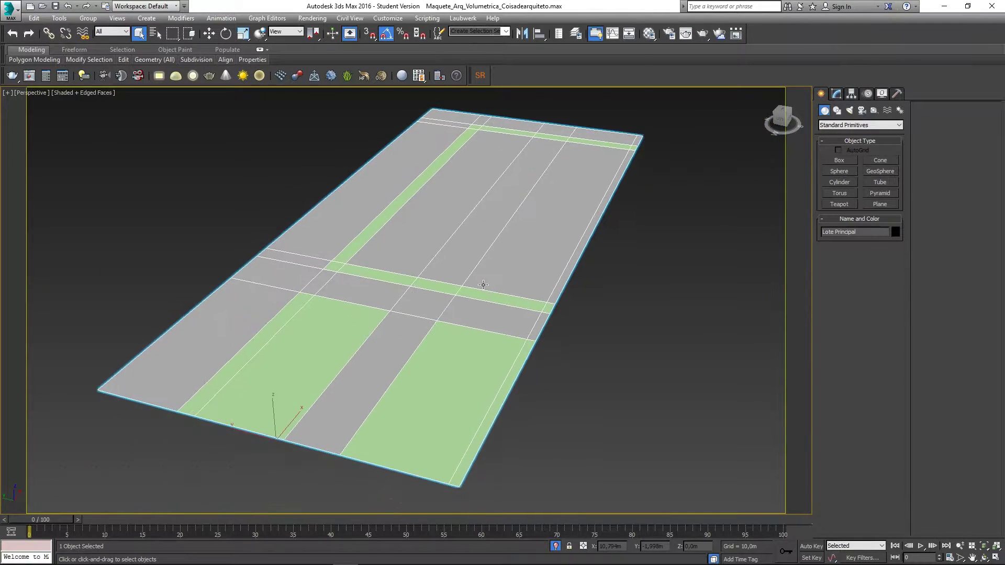
pyautogui.click(575, 335)
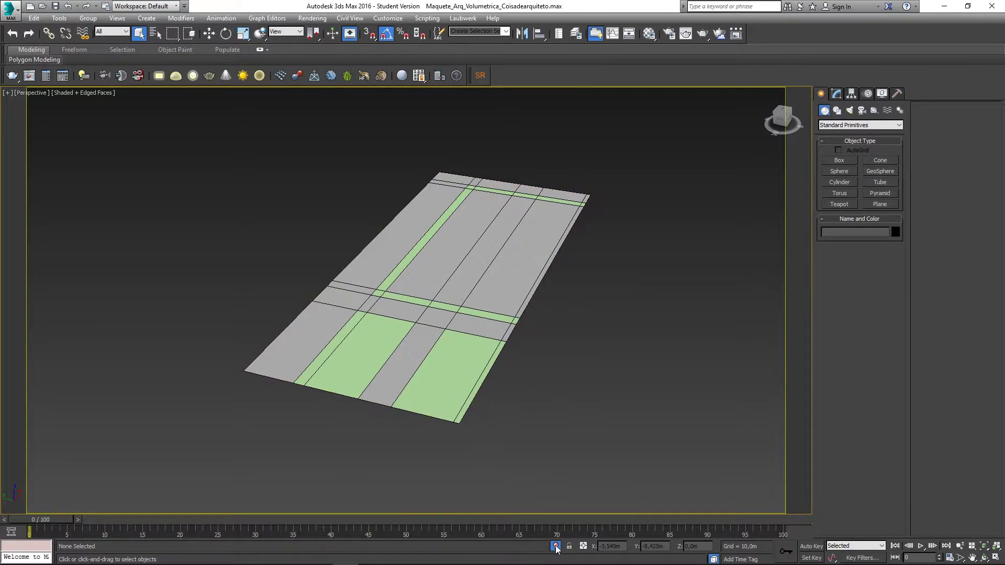
pyautogui.moveTo(476, 316); pyautogui.dragTo(452, 342, button='middle')
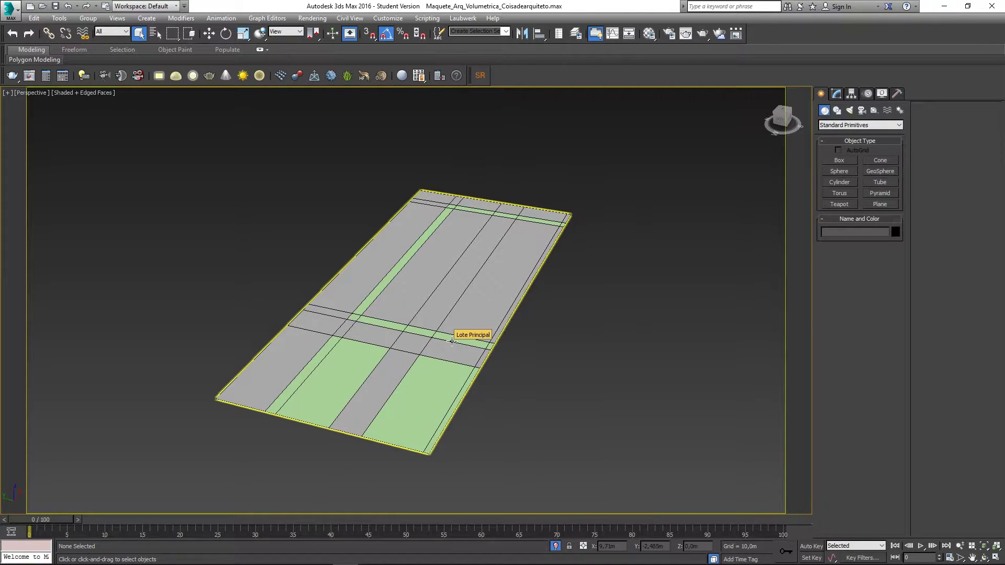
# Select the three large inner grey polygons of Lote Principal that lie under the building.
pyautogui.click(464, 321)
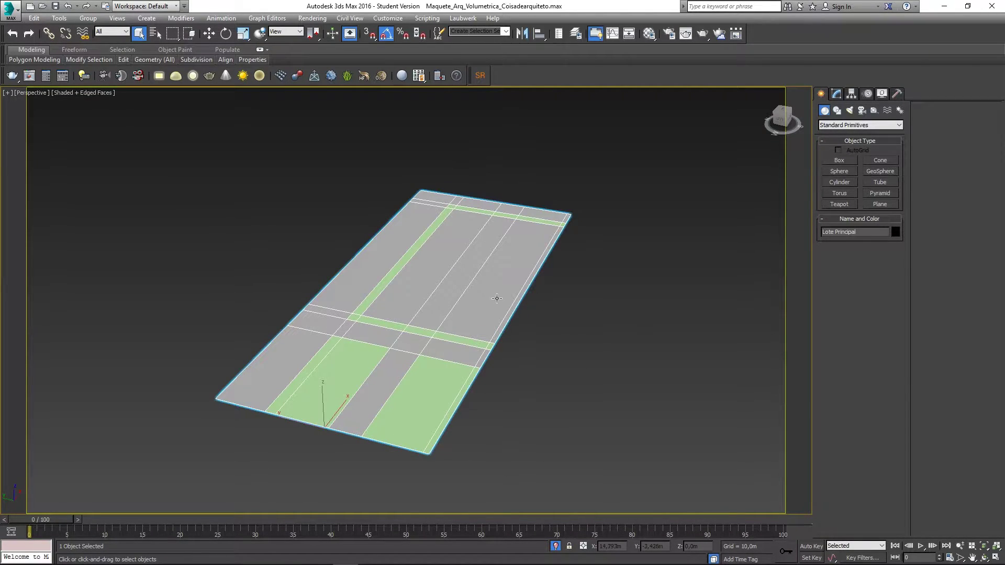
pyautogui.click(835, 97)
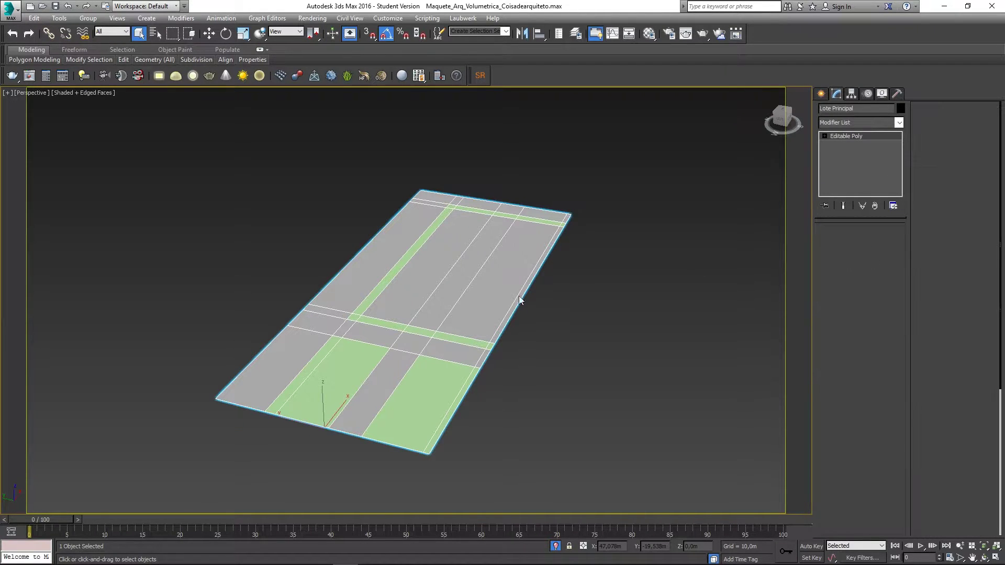
pyautogui.press('4')
pyautogui.click(445, 259)
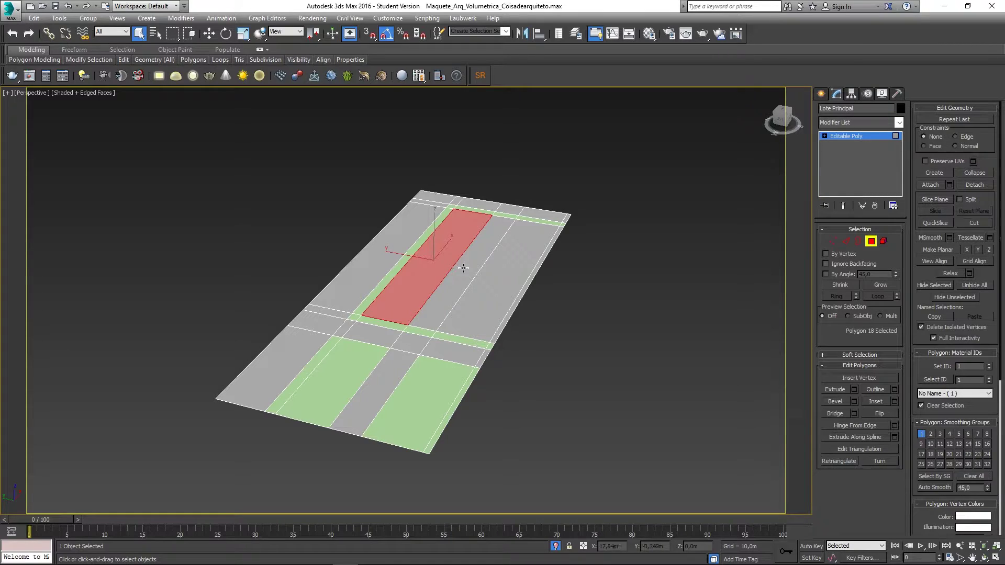
pyautogui.keyDown('ctrl'); pyautogui.click(464, 269); pyautogui.keyUp('ctrl')
pyautogui.keyDown('ctrl'); pyautogui.click(497, 272); pyautogui.keyUp('ctrl')
pyautogui.moveTo(480, 280)
pyautogui.mouseDown(button='middle')
pyautogui.moveTo(490, 266)
pyautogui.moveTo(509, 268)
pyautogui.moveTo(487, 266)
pyautogui.moveTo(491, 289)
pyautogui.mouseUp(button='middle')
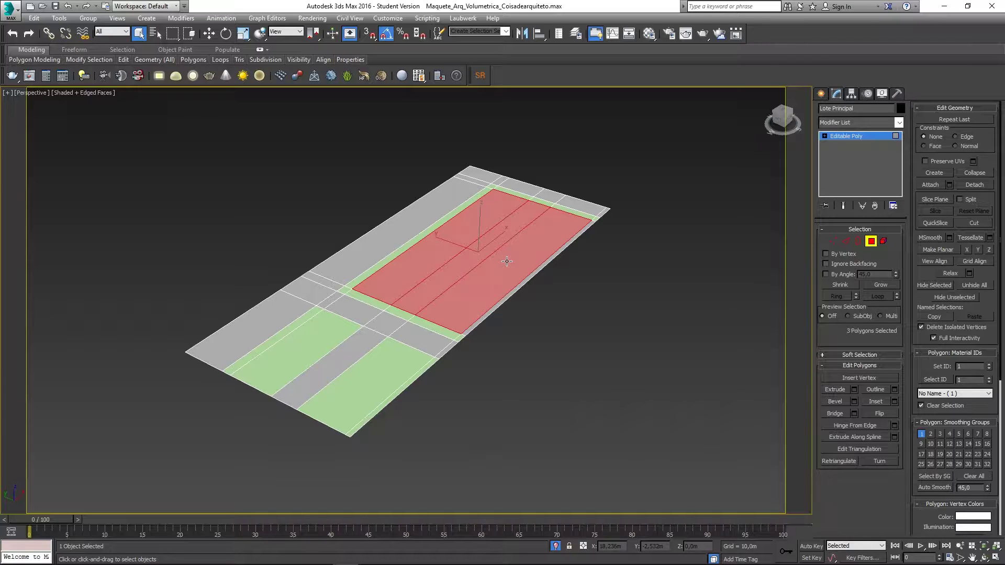
pyautogui.moveTo(507, 262); pyautogui.dragTo(532, 272, button='middle')
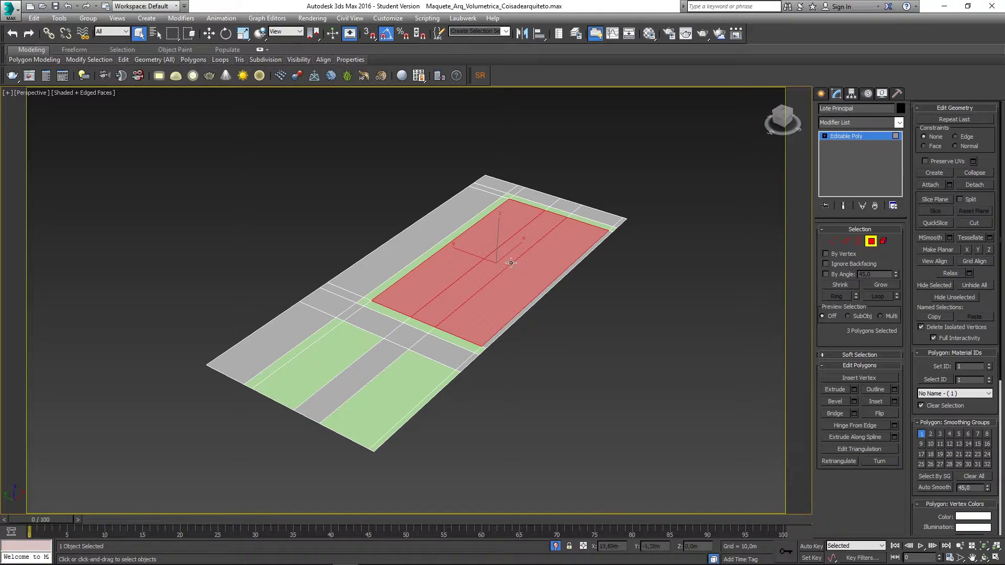
pyautogui.moveTo(511, 263); pyautogui.dragTo(495, 271, button='middle')
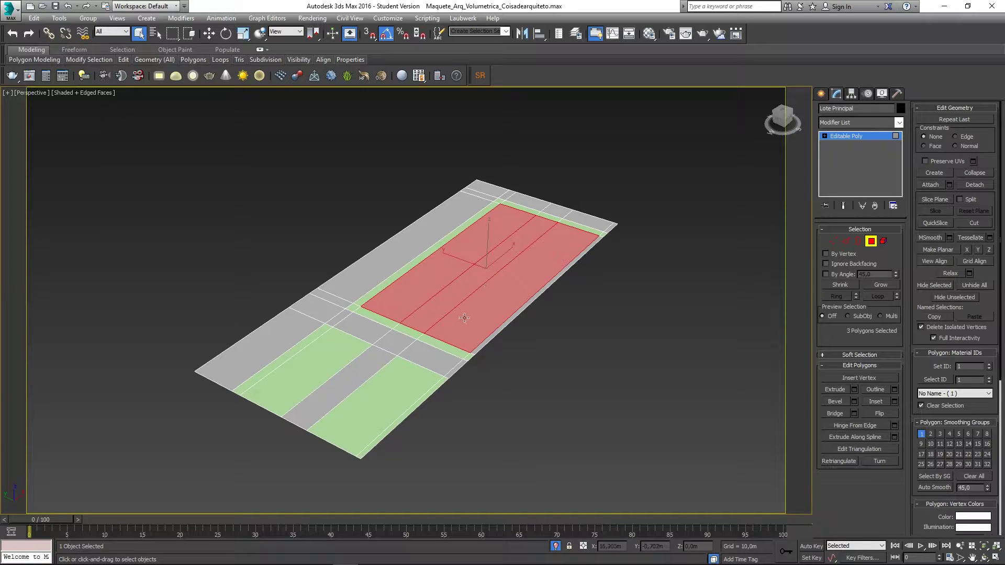
pyautogui.moveTo(499, 281); pyautogui.dragTo(501, 298, button='middle')
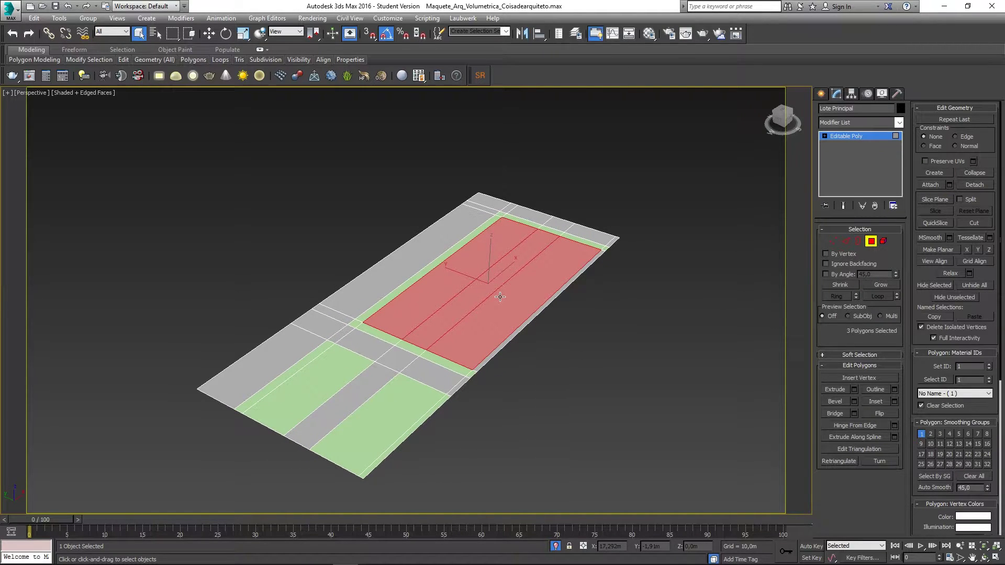
# Try to delete the three selected inner polygons from Lote Principal.
pyautogui.press('Delete')
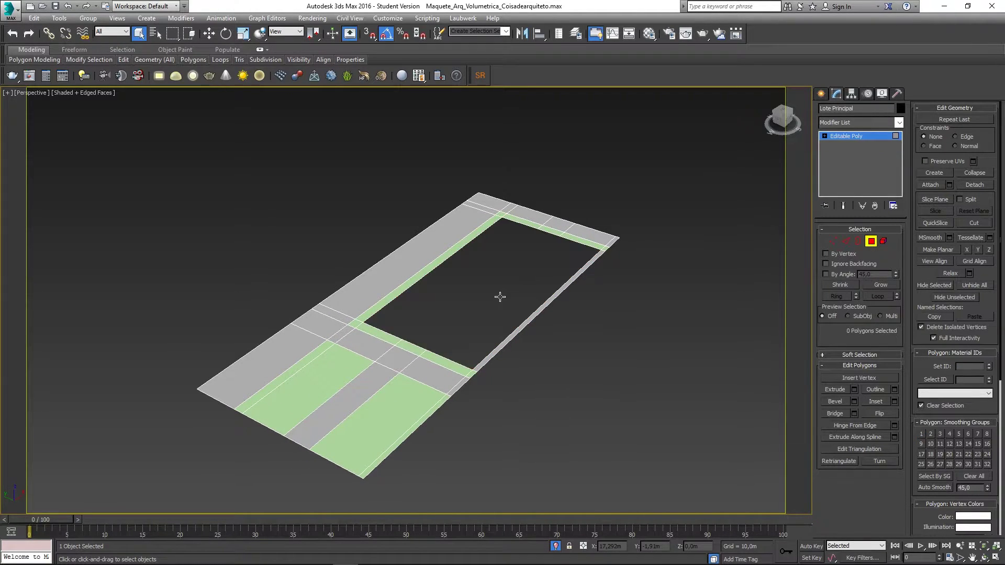
pyautogui.moveTo(500, 297); pyautogui.dragTo(513, 292, button='middle')
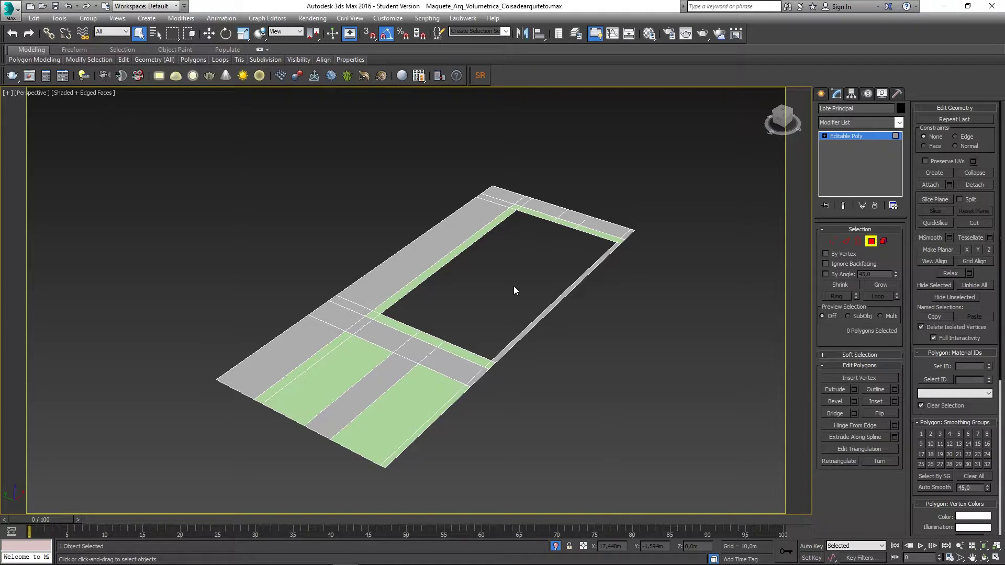
pyautogui.hotkey('ctrl', 'z')
# Hide the three selected inner polygons of Lote Principal and leave polygon editing.
pyautogui.moveTo(514, 286); pyautogui.dragTo(506, 289, button='middle')
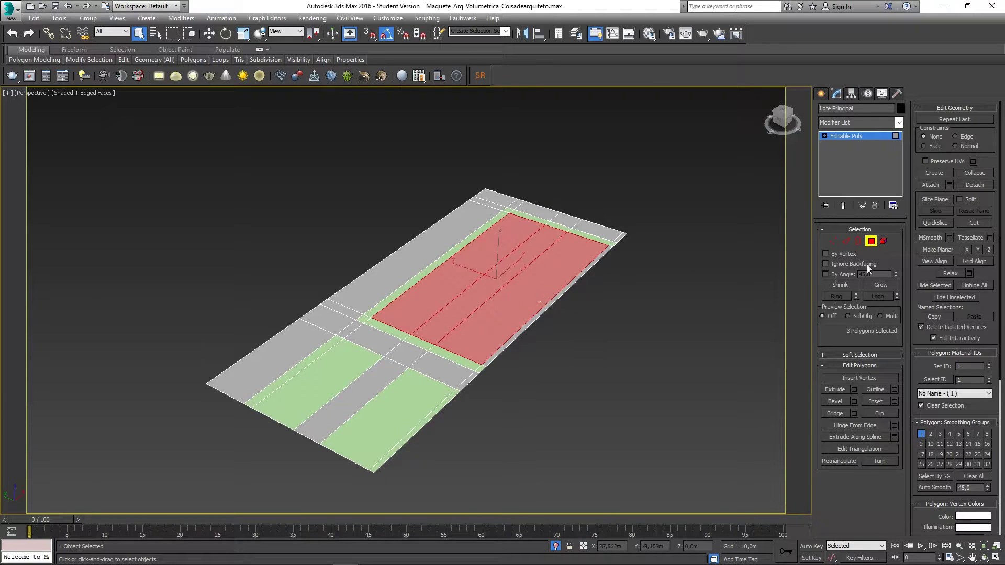
pyautogui.click(932, 285)
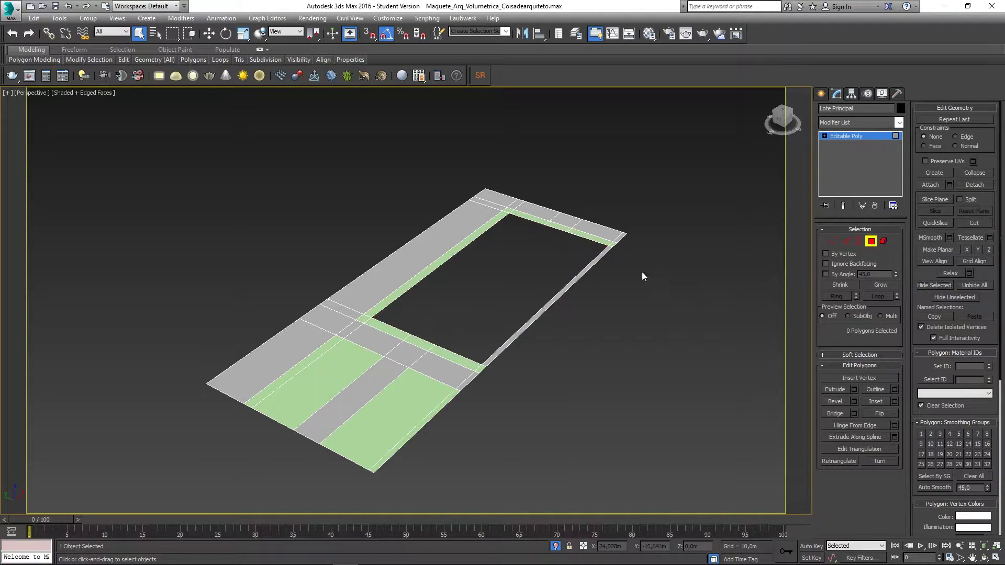
pyautogui.click(872, 242)
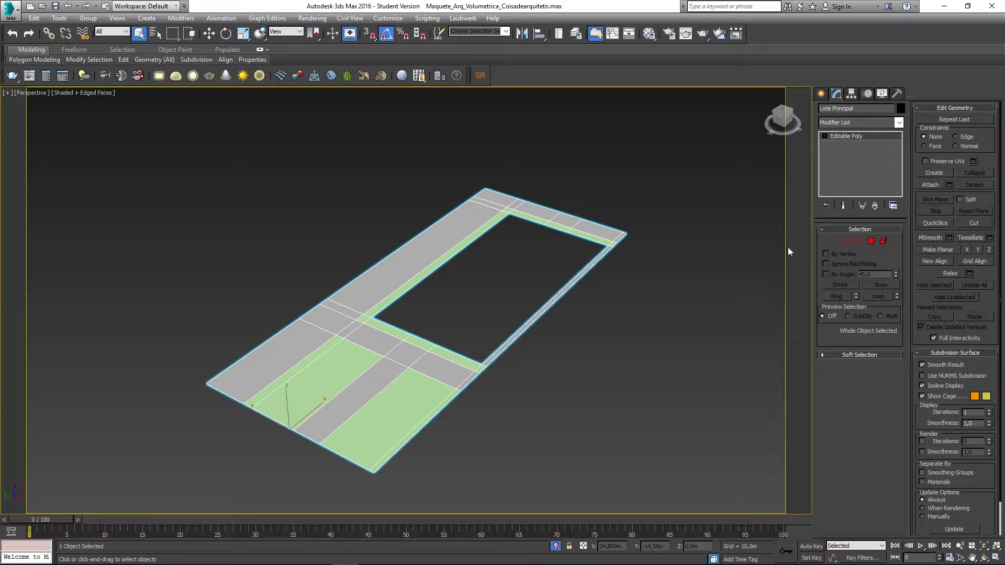
pyautogui.moveTo(511, 267); pyautogui.dragTo(529, 260, button='middle')
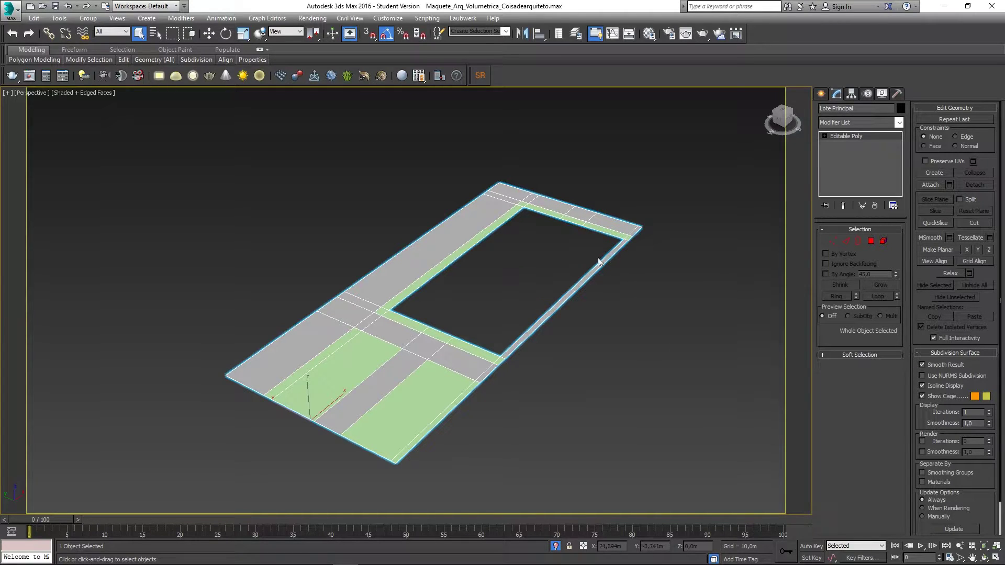
# Try to select the green lawn polygons of Lote Principal one by one, starting with the front lawns and the long side strip.
pyautogui.click(871, 241)
pyautogui.click(369, 352)
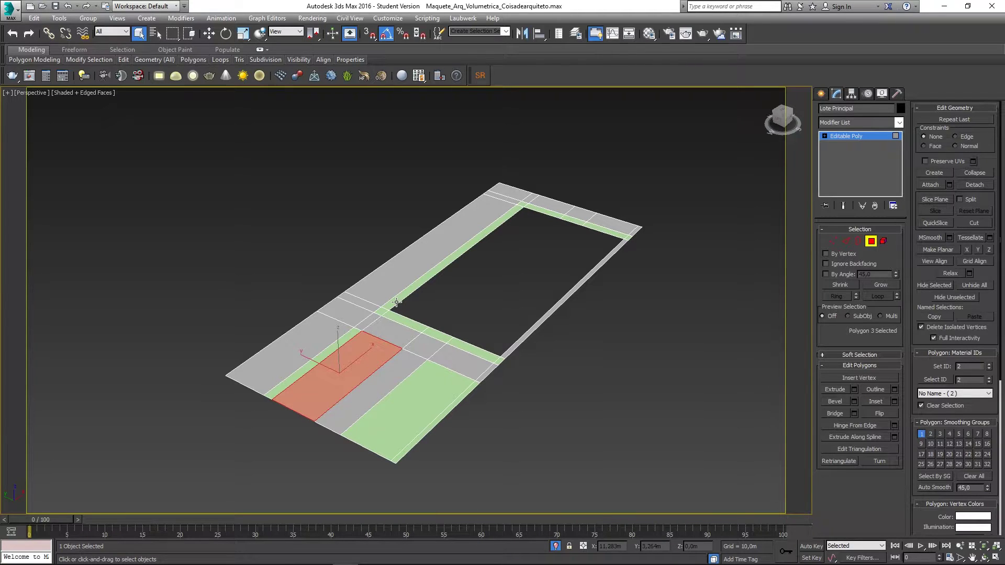
pyautogui.keyDown('ctrl'); pyautogui.click(352, 336); pyautogui.keyUp('ctrl')
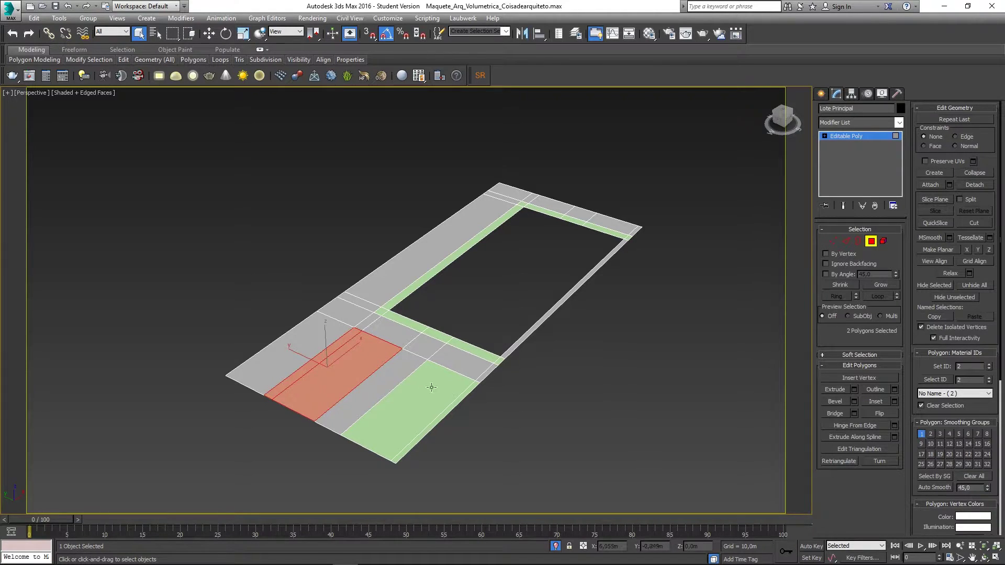
pyautogui.keyDown('ctrl'); pyautogui.click(432, 387); pyautogui.keyUp('ctrl')
pyautogui.keyDown('ctrl'); pyautogui.click(464, 389); pyautogui.keyUp('ctrl')
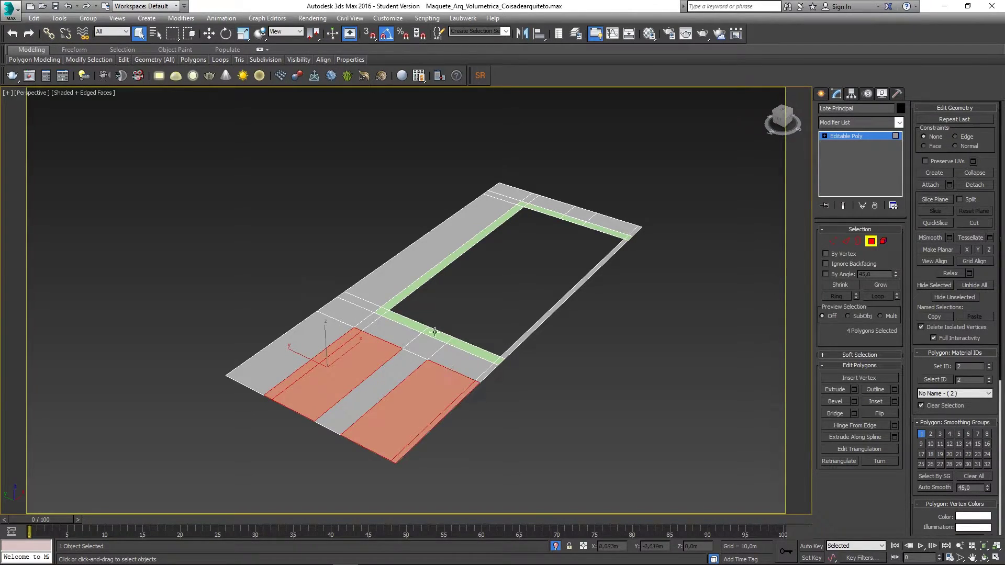
pyautogui.keyDown('ctrl'); pyautogui.click(396, 301); pyautogui.keyUp('ctrl')
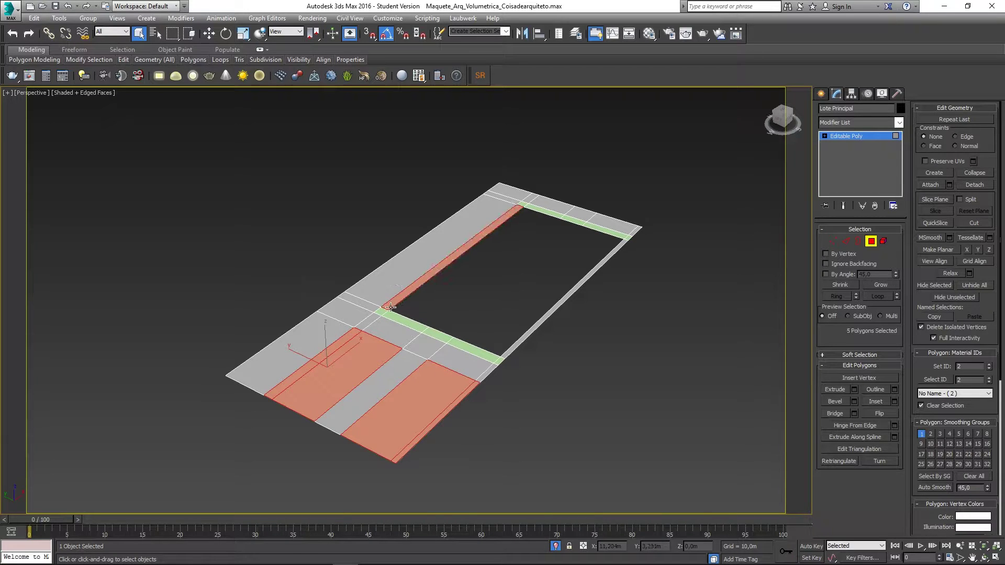
pyautogui.click(496, 293)
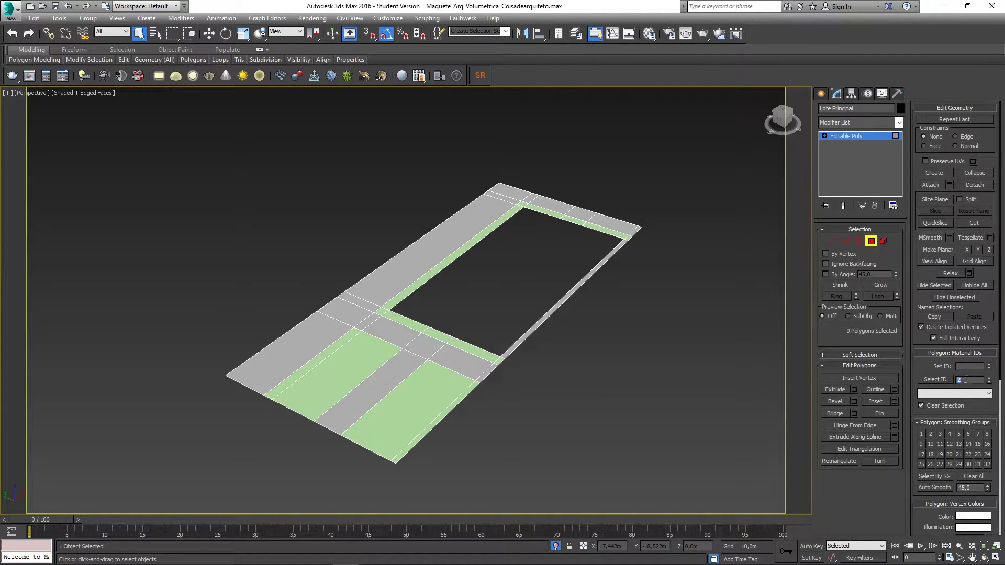
# Select all the green lawn polygons of Lote Principal by their material ID 2.
pyautogui.click(936, 379)
pyautogui.keyDown('alt'); pyautogui.moveTo(530, 330); pyautogui.dragTo(518, 294, button='middle'); pyautogui.keyUp('alt')
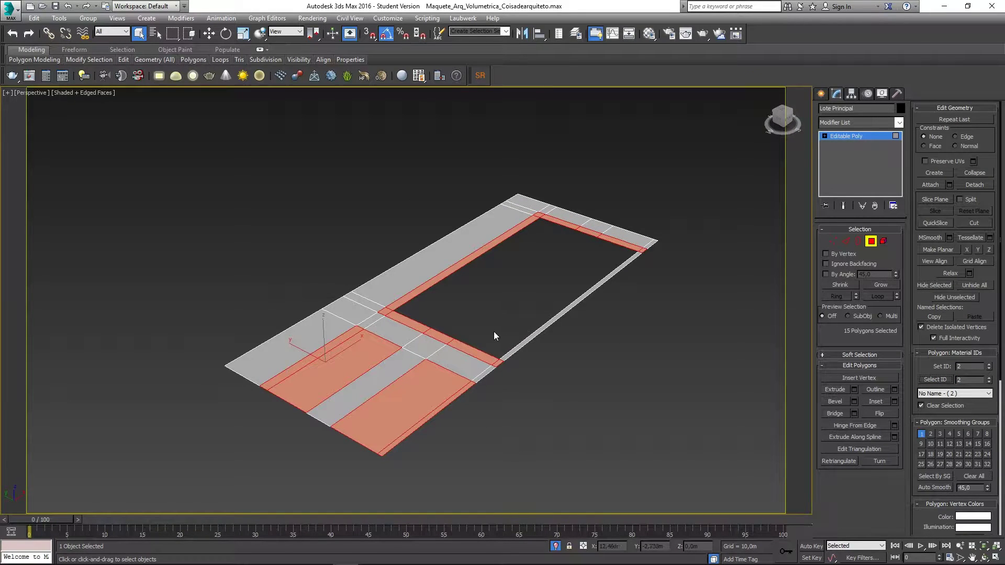
pyautogui.keyDown('alt'); pyautogui.moveTo(489, 354); pyautogui.dragTo(492, 347, button='middle'); pyautogui.keyUp('alt')
pyautogui.scroll(4, 547, 234)
pyautogui.scroll(-3, 489, 278)
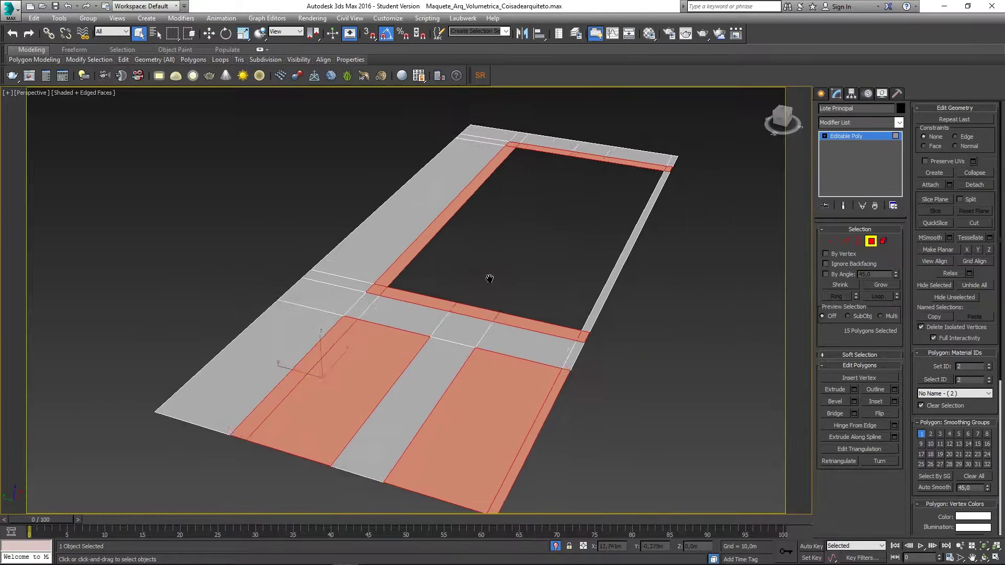
pyautogui.scroll(1, 491, 359)
pyautogui.moveTo(548, 269); pyautogui.dragTo(535, 266, button='middle')
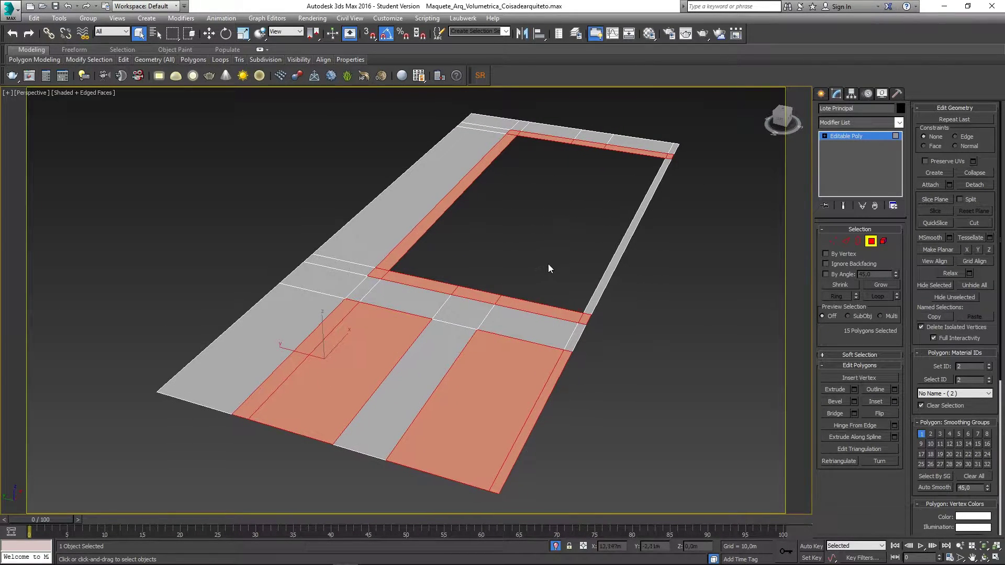
pyautogui.scroll(3, 320, 331)
# Try sinking the selected lawn polygons with an Extrude height of -0.04 m.
pyautogui.rightClick(407, 323)
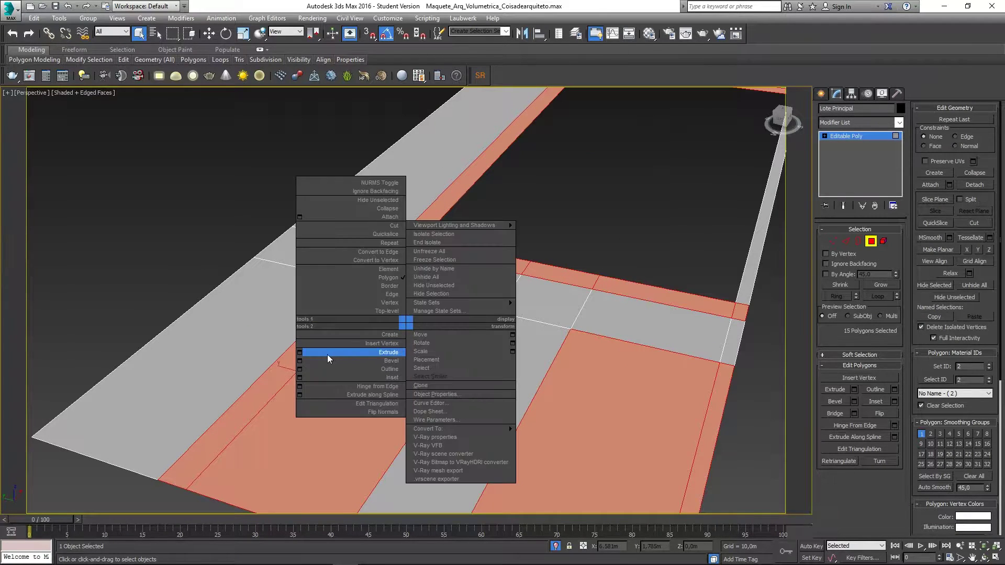
pyautogui.click(300, 354)
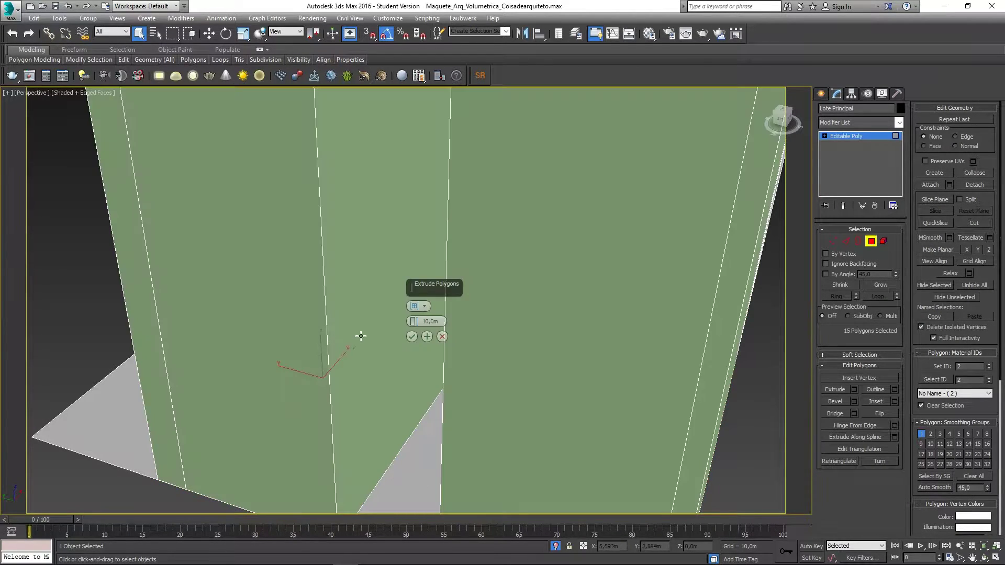
pyautogui.moveTo(441, 323); pyautogui.dragTo(337, 320)
pyautogui.write('0')
pyautogui.press('Return')
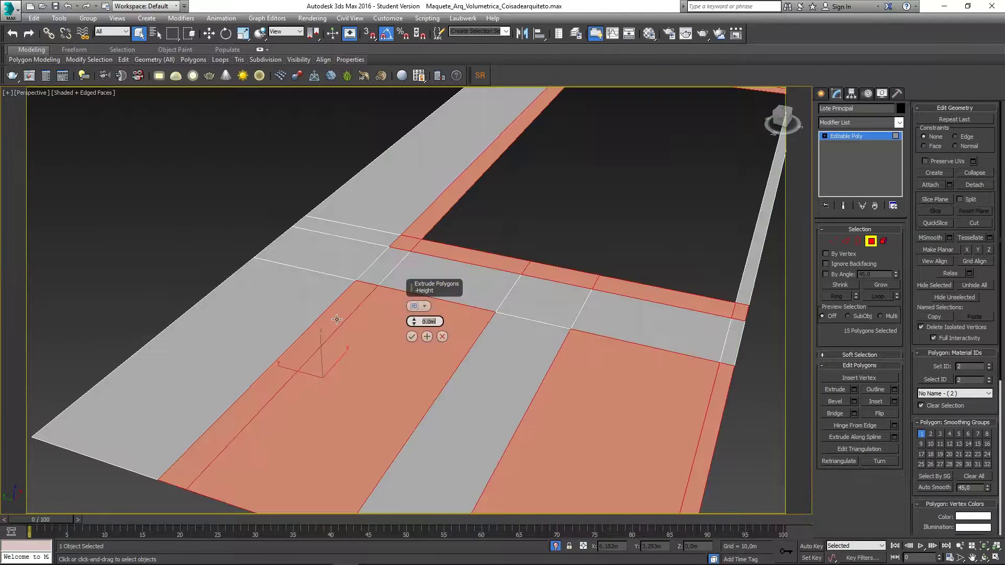
pyautogui.scroll(3, 346, 309)
pyautogui.scroll(2, 392, 312)
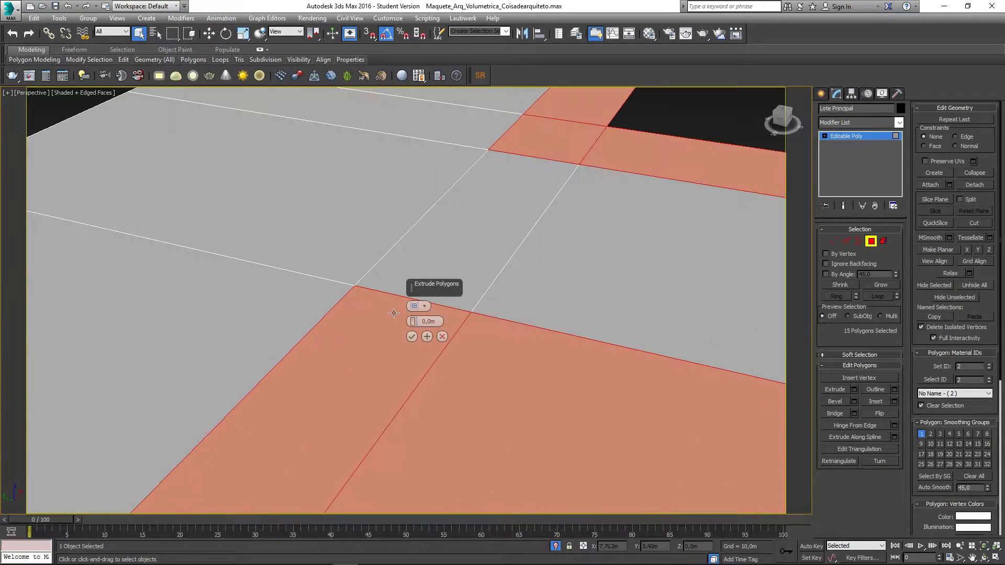
pyautogui.moveTo(414, 324); pyautogui.dragTo(413, 325)
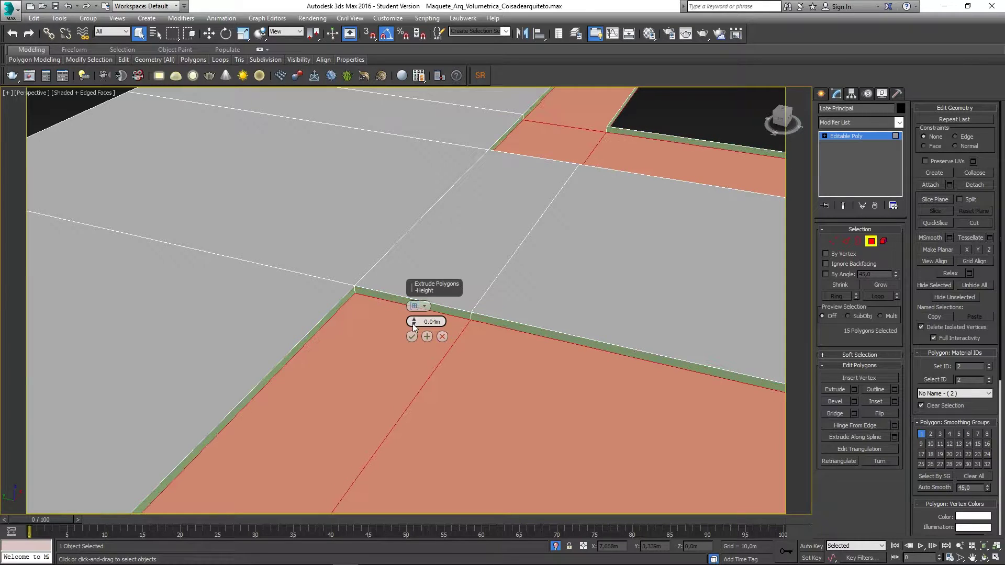
# Change the lawn extrusion height to -0.05 m and apply the Extrude.
pyautogui.scroll(-6, 291, 330)
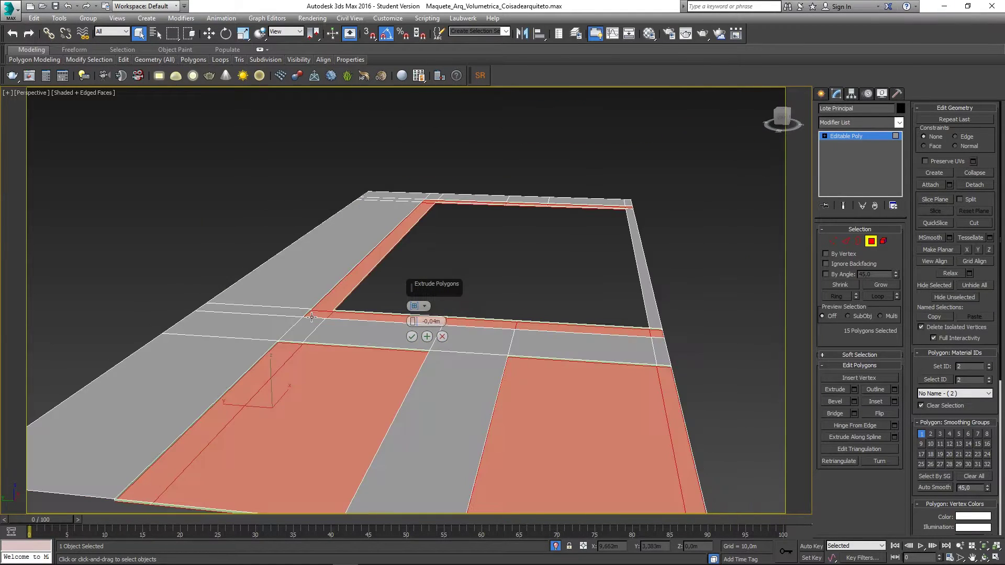
pyautogui.scroll(4, 292, 340)
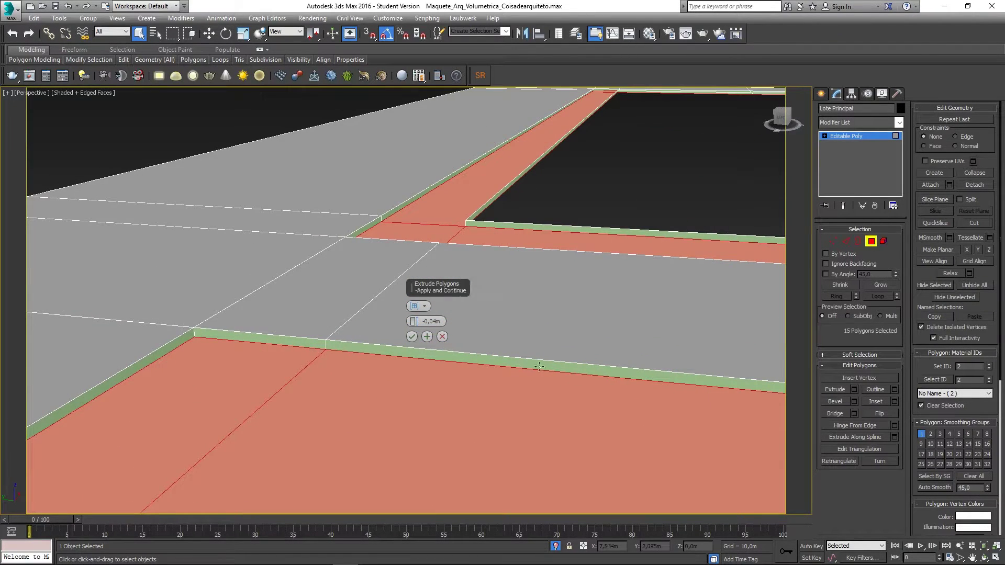
pyautogui.moveTo(438, 344); pyautogui.dragTo(495, 362, button='middle')
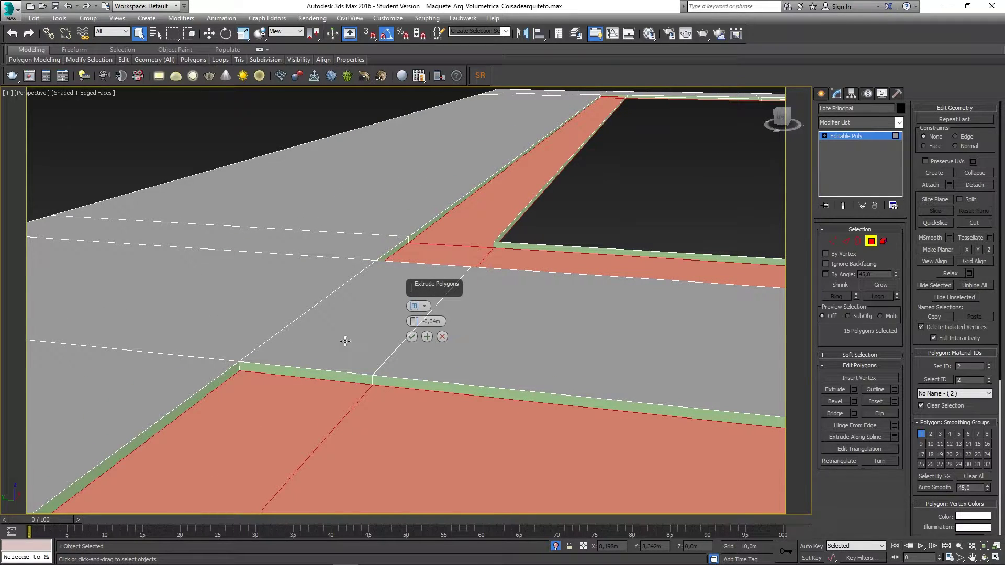
pyautogui.click(416, 325)
pyautogui.click(416, 325)
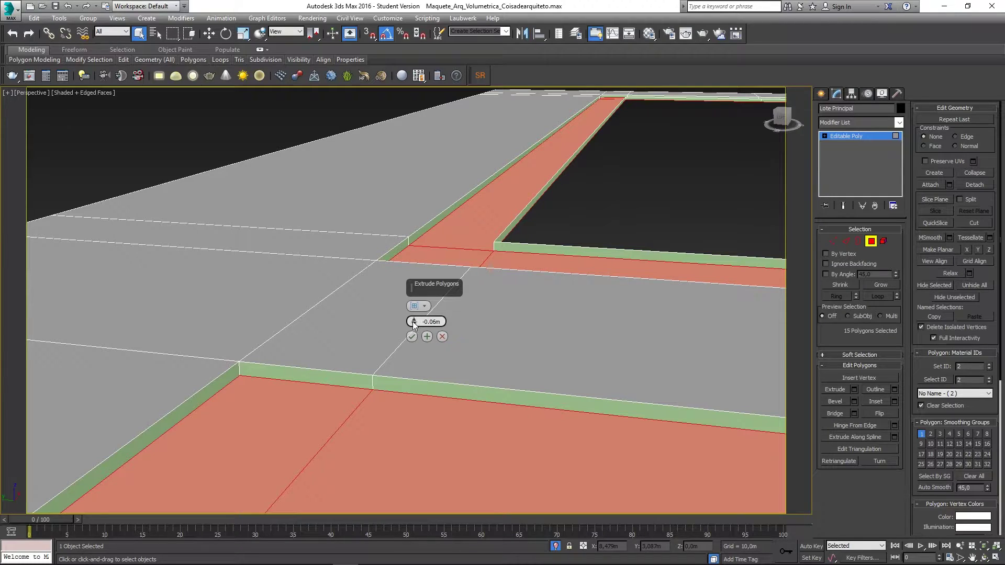
pyautogui.click(415, 320)
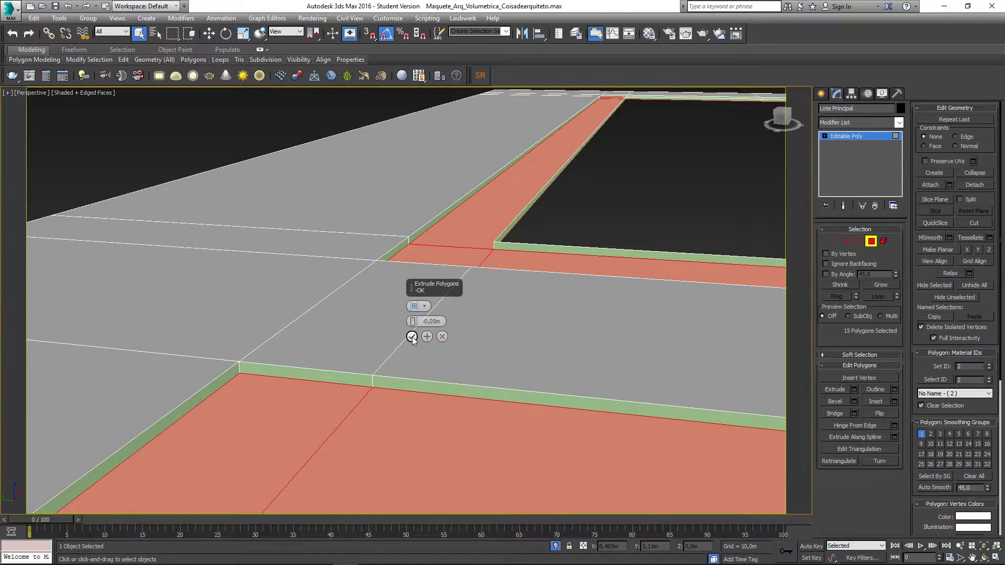
pyautogui.click(412, 337)
# Check the extruded lawn borders up close and undo the extrusion.
pyautogui.scroll(-3, 387, 346)
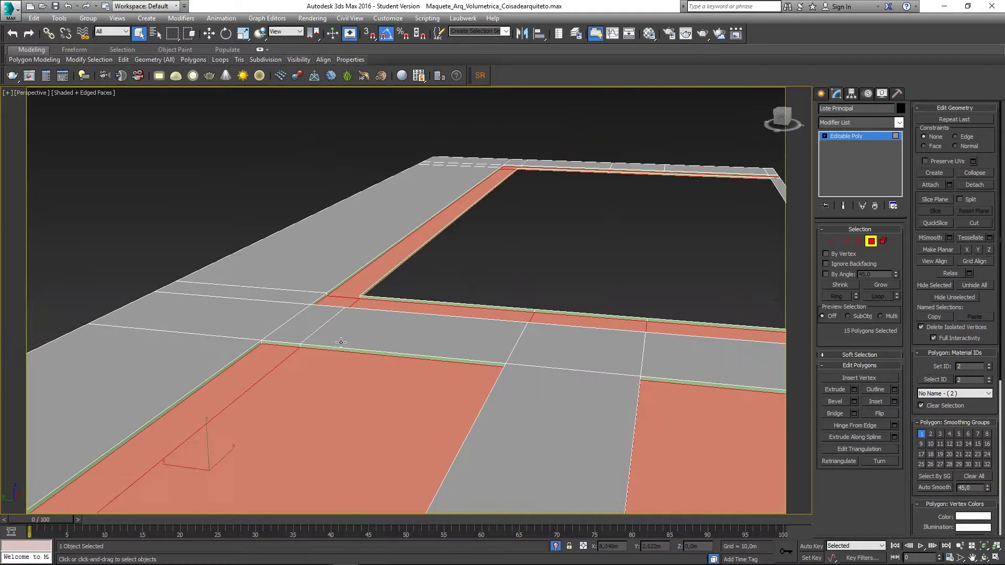
pyautogui.scroll(4, 347, 340)
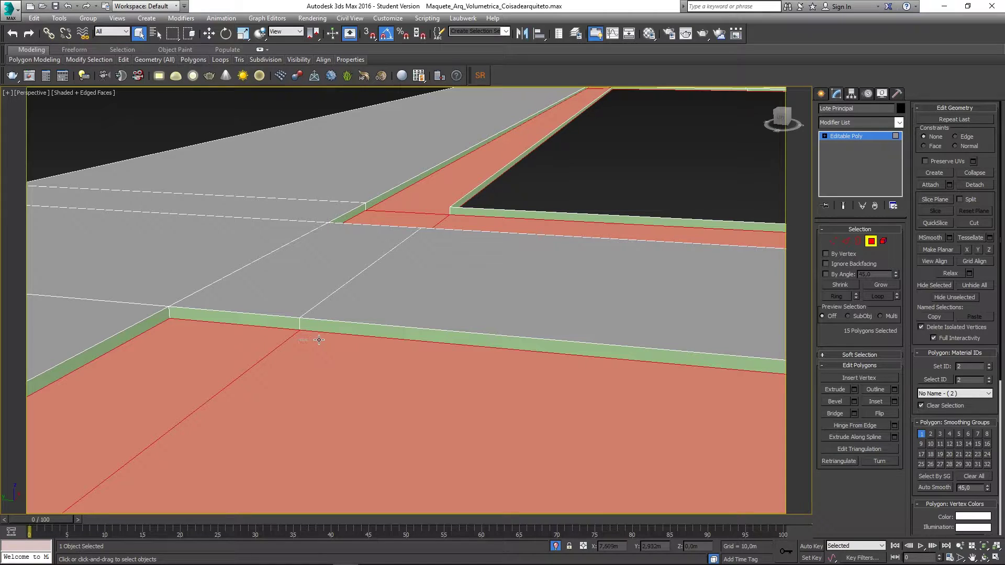
pyautogui.hotkey('ctrl', 'z')
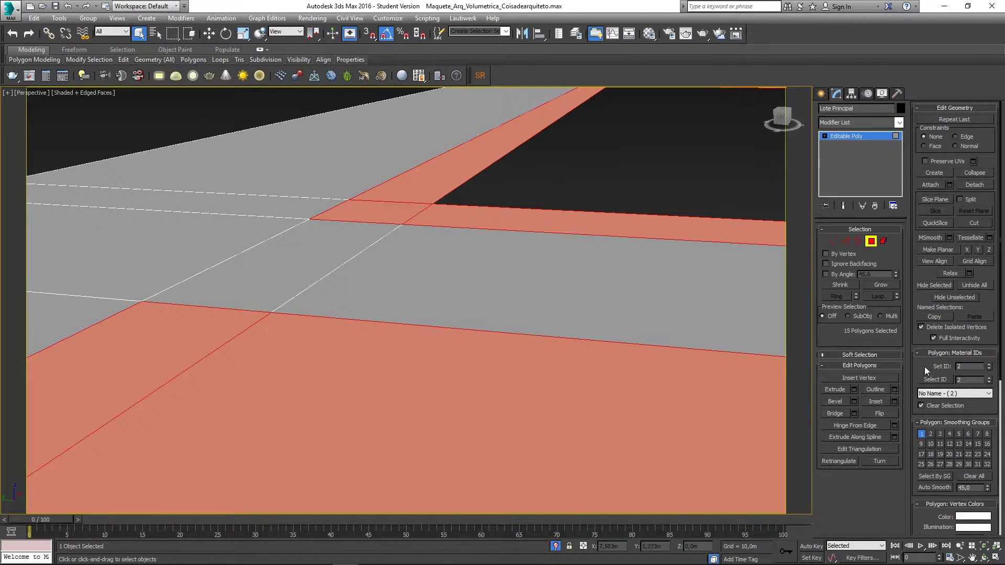
# Assign material ID 1 to the selected lawn polygons of Lote Principal.
pyautogui.write('1')
pyautogui.press('Return')
pyautogui.scroll(-4, 478, 281)
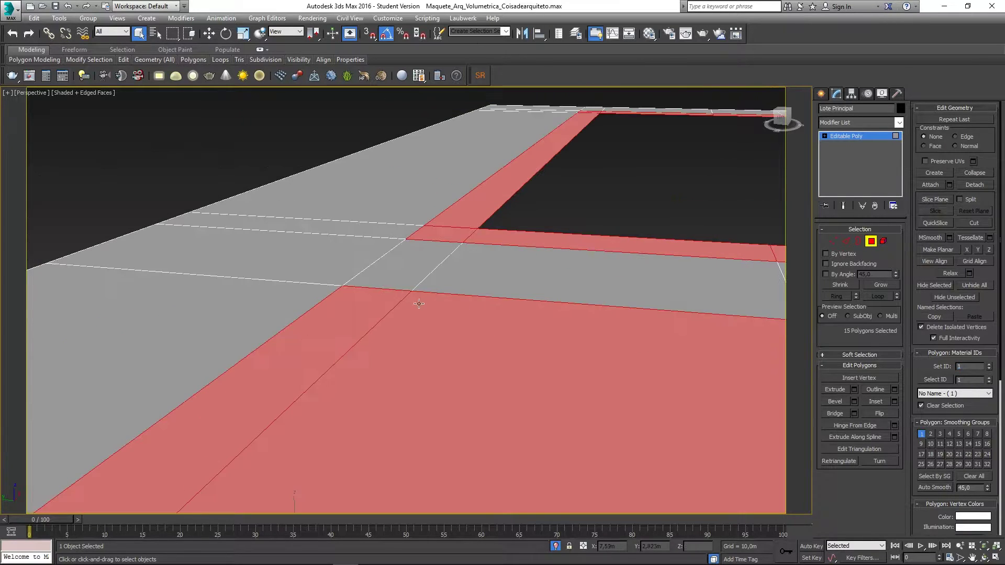
# Extrude the selected lawn polygons by -0.05 m to sink them below the paving.
pyautogui.rightClick(368, 322)
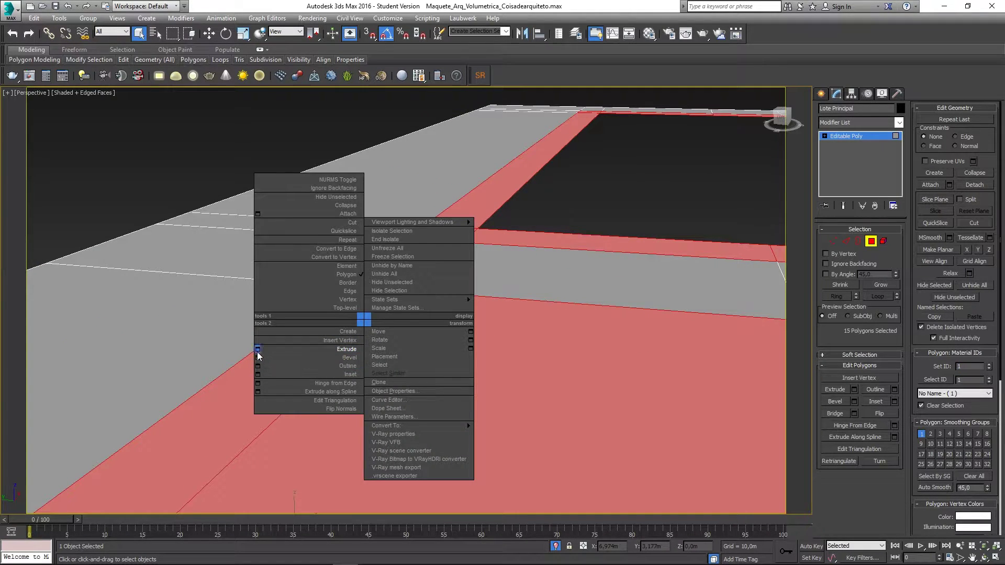
pyautogui.click(259, 352)
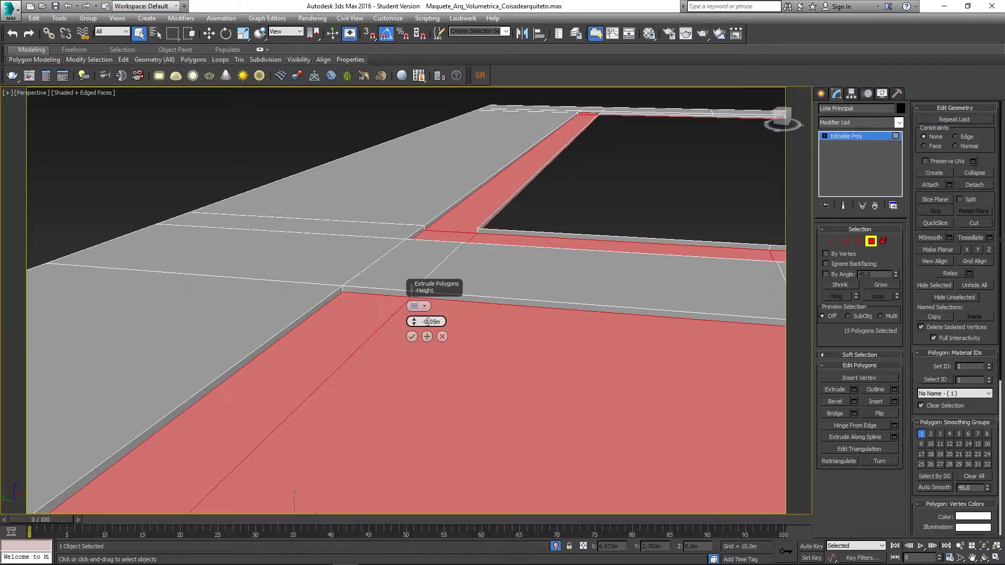
pyautogui.click(412, 335)
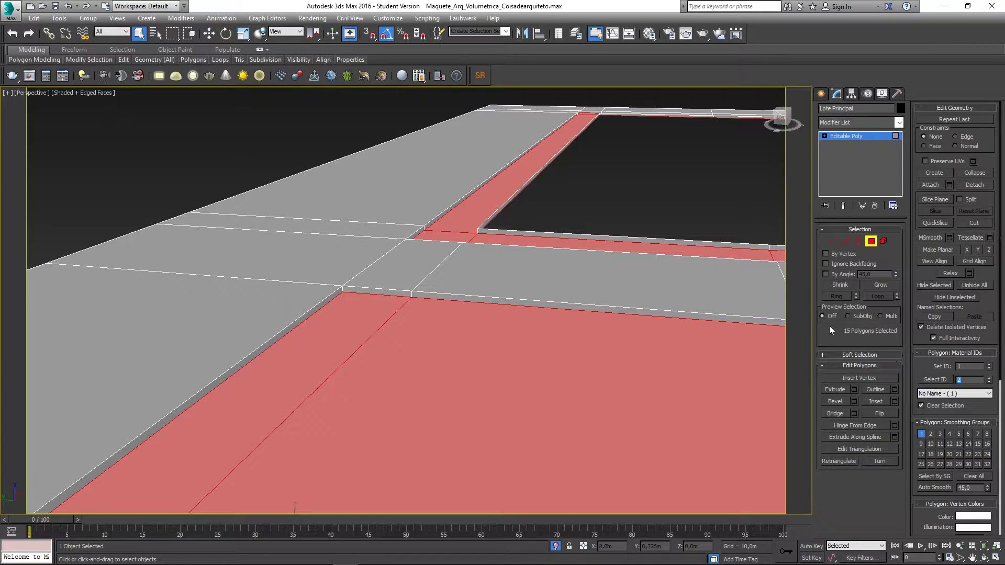
# Assign material ID 2 to the sunken lawn polygons, leave polygon editing and deselect the lot.
pyautogui.write('2')
pyautogui.press('Return')
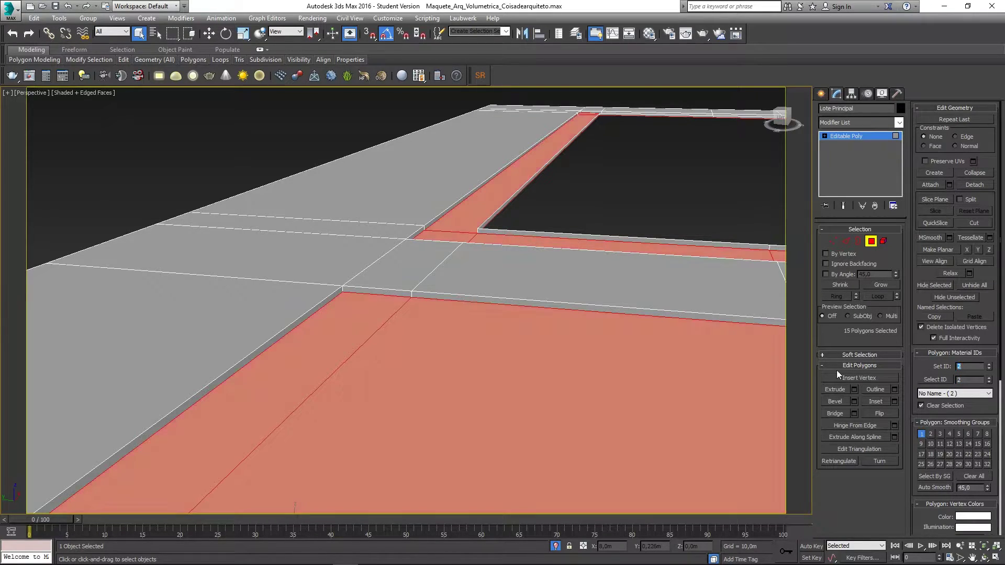
pyautogui.click(870, 242)
pyautogui.click(668, 221)
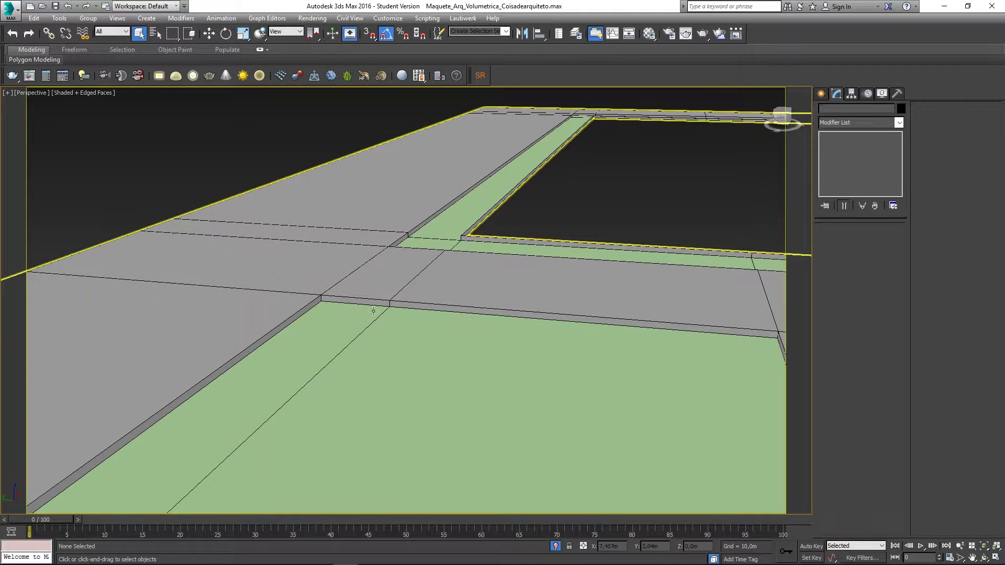
# Select Lote Principal for polygon editing and pick the narrow side face at the rear corner of the front lawn.
pyautogui.scroll(3, 313, 304)
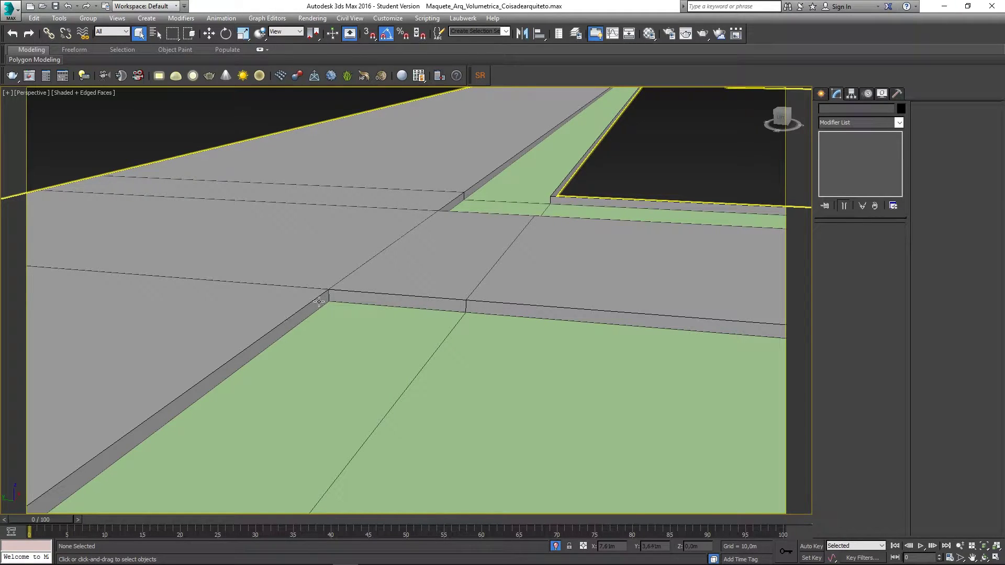
pyautogui.click(295, 257)
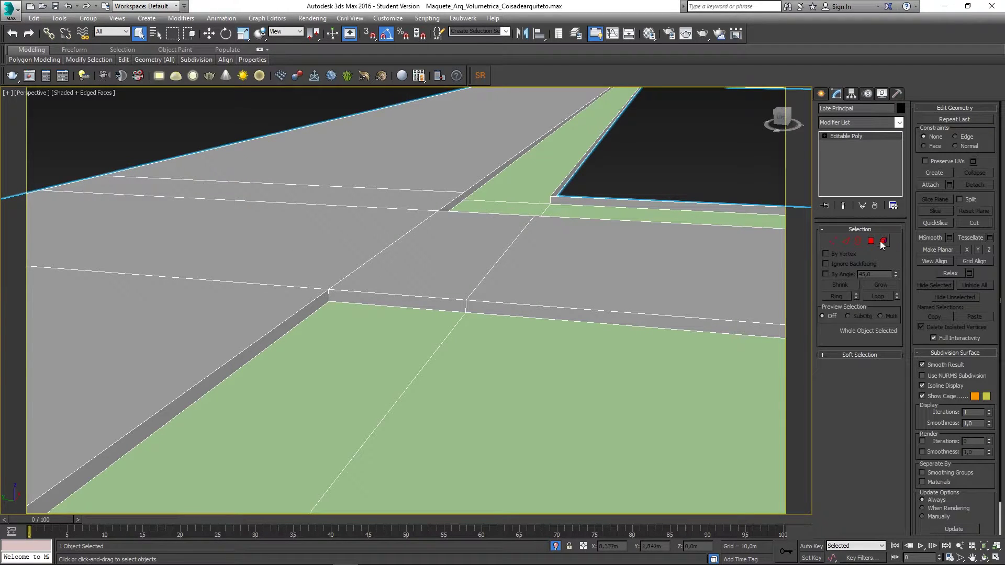
pyautogui.click(872, 241)
pyautogui.click(438, 255)
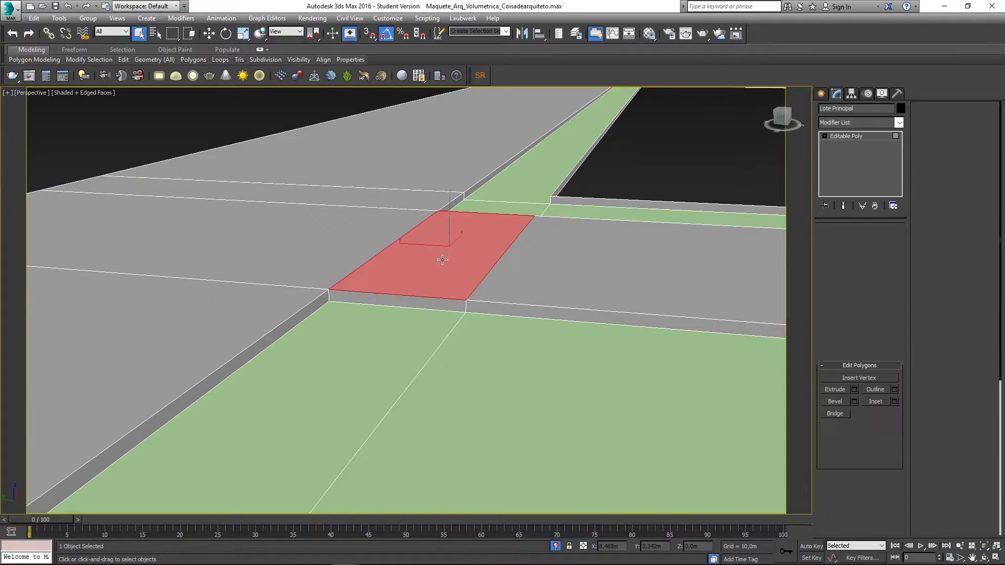
pyautogui.click(355, 259)
pyautogui.click(366, 301)
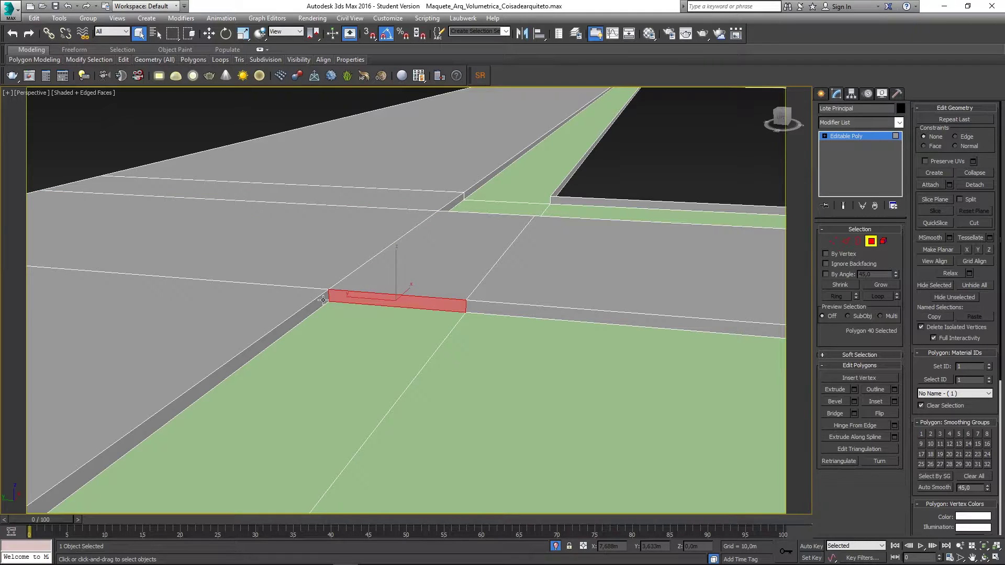
# Extend the selection to the ring of side faces around that front lawn, and clear the selection.
pyautogui.keyDown('shift'); pyautogui.click(321, 300); pyautogui.keyUp('shift')
pyautogui.scroll(-3, 419, 303)
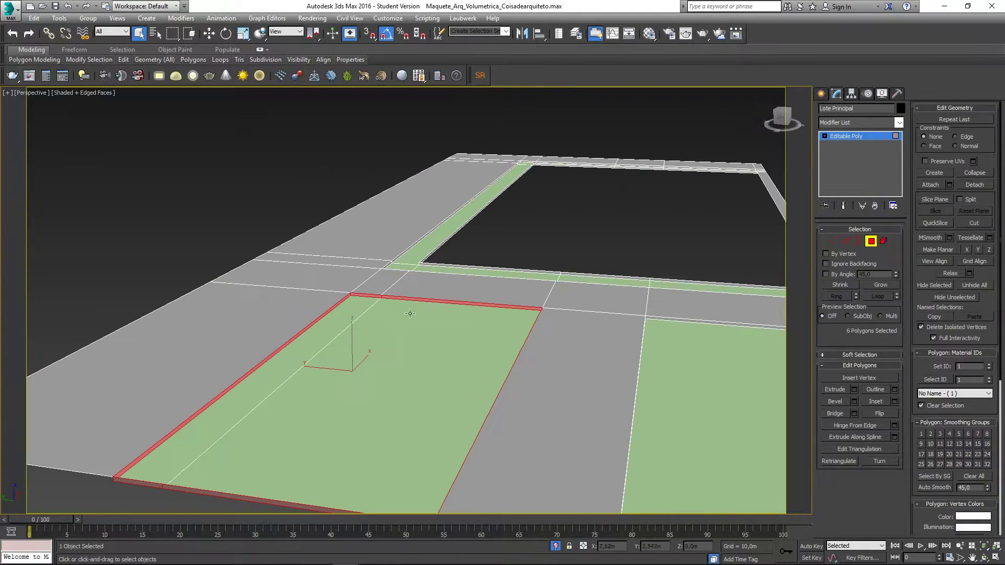
pyautogui.scroll(3, 416, 268)
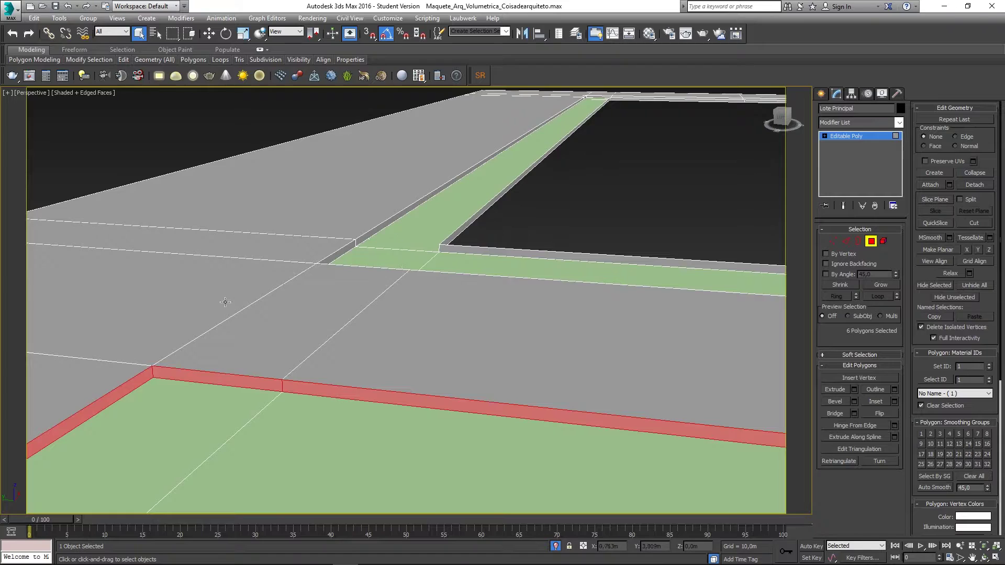
pyautogui.scroll(2, 722, 329)
pyautogui.click(643, 203)
pyautogui.moveTo(529, 323); pyautogui.dragTo(490, 310, button='middle')
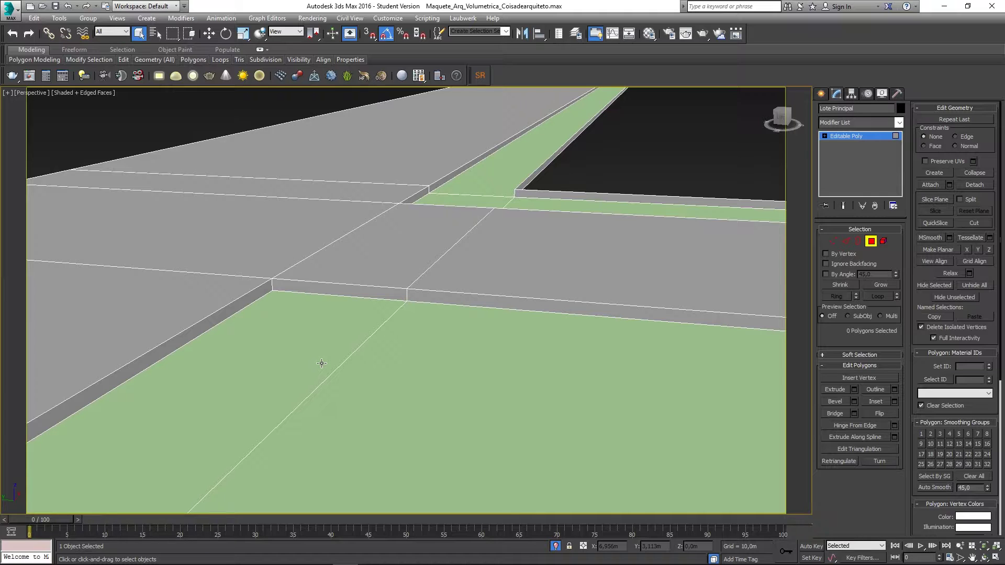
# Examine the sunken lawns and their grey side faces from near and far.
pyautogui.scroll(-5, 398, 358)
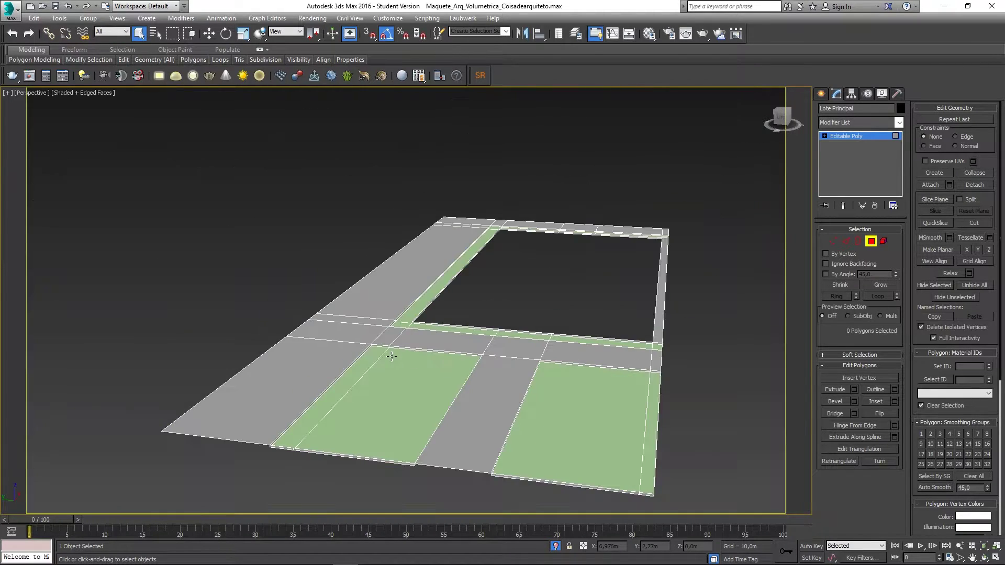
pyautogui.scroll(3, 398, 364)
pyautogui.scroll(3, 363, 337)
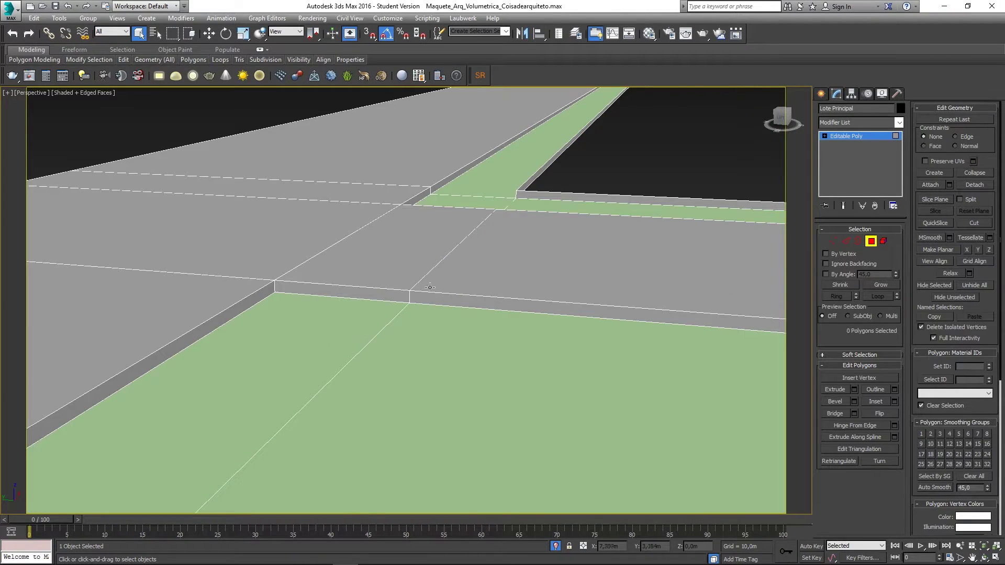
pyautogui.scroll(-4, 421, 291)
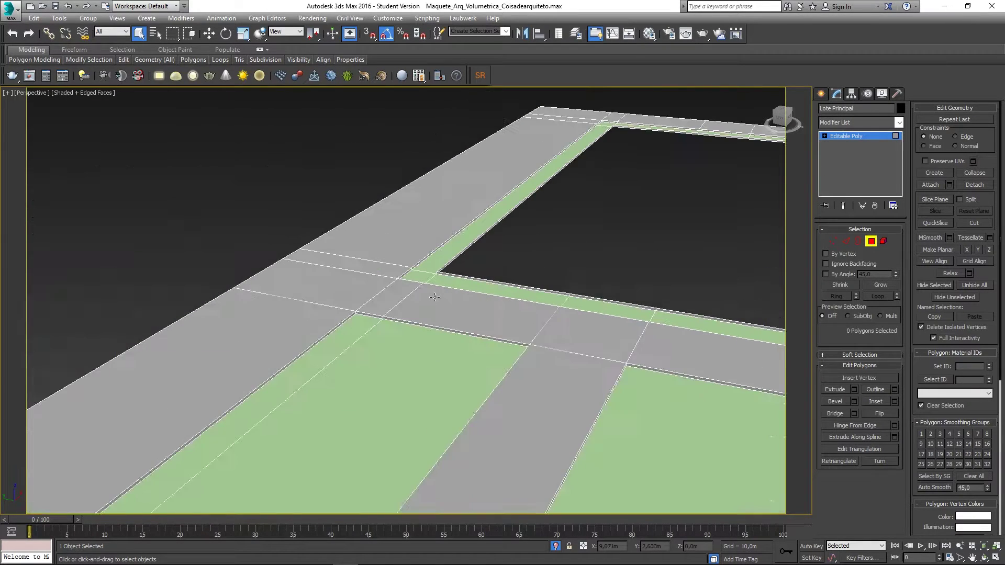
pyautogui.moveTo(434, 298); pyautogui.dragTo(368, 271, button='middle')
pyautogui.scroll(3, 345, 304)
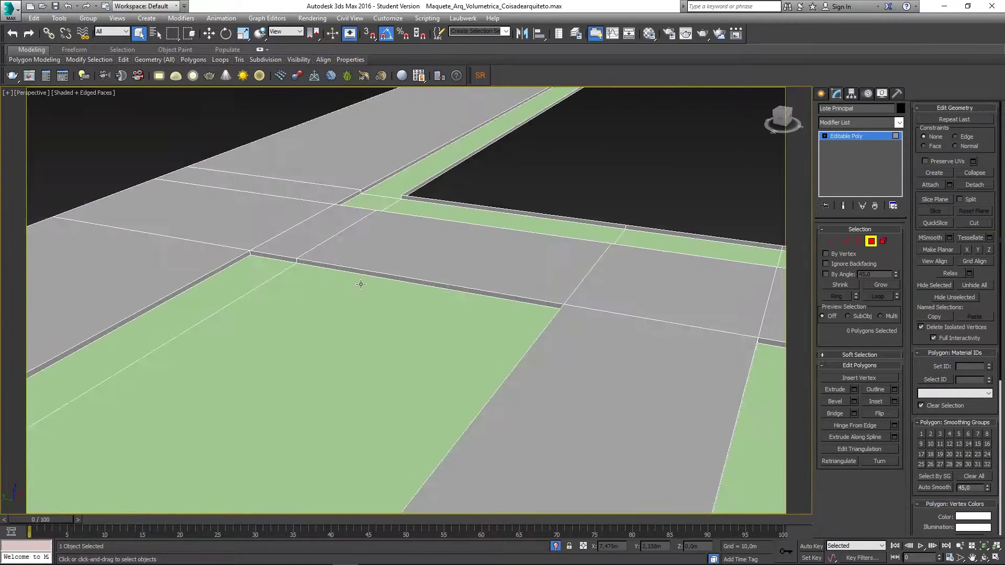
pyautogui.scroll(-3, 397, 310)
# Select the sunken lawn polygons of Lote Principal by material ID 2.
pyautogui.keyDown('alt'); pyautogui.moveTo(398, 309); pyautogui.dragTo(804, 278, button='middle'); pyautogui.keyUp('alt')
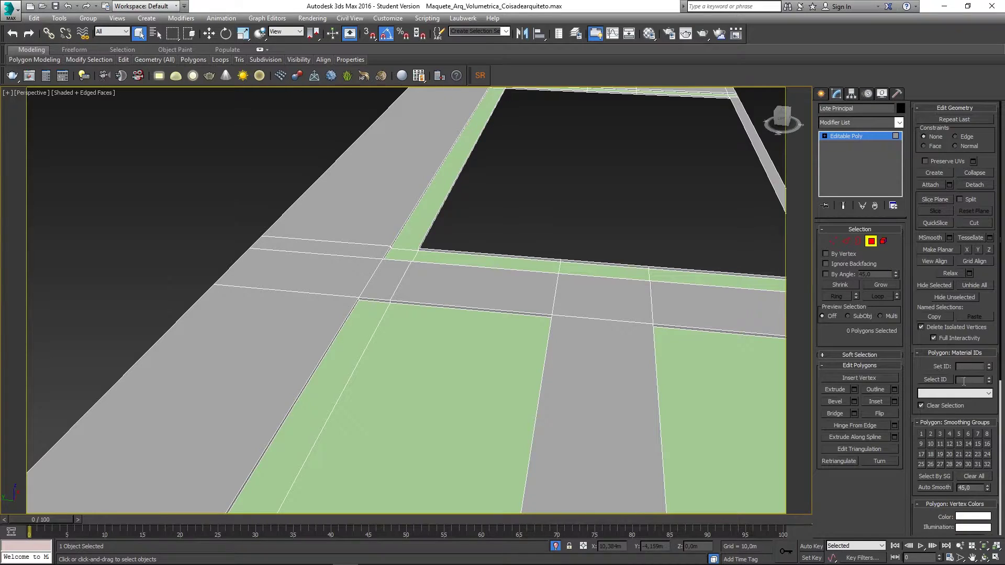
pyautogui.click(930, 378)
pyautogui.scroll(3, 608, 343)
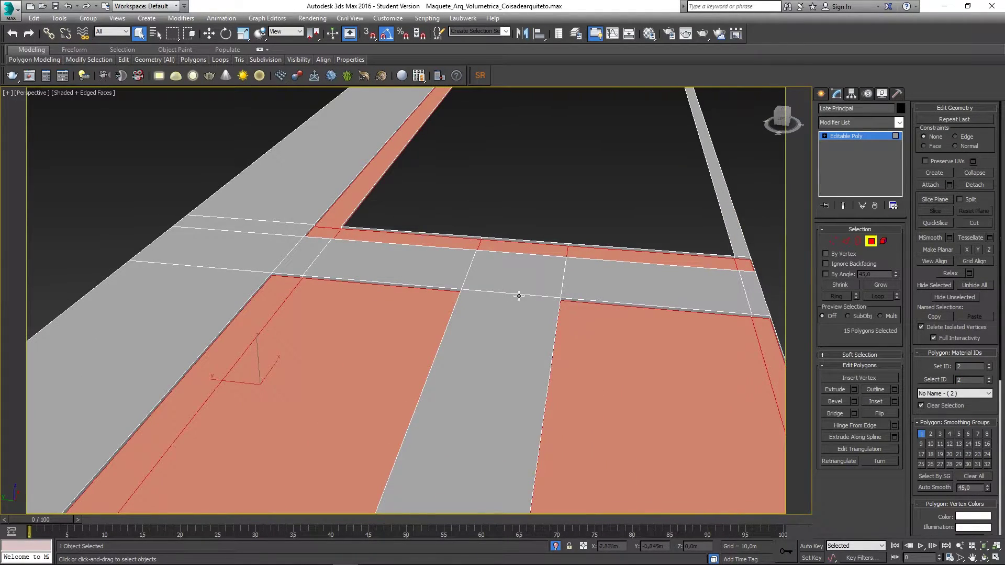
# Detach the selected lawn polygons from Lote Principal as a separate object named Grama_Lote_Pincipal, and select the new object.
pyautogui.scroll(-1, 459, 254)
pyautogui.scroll(1, 686, 265)
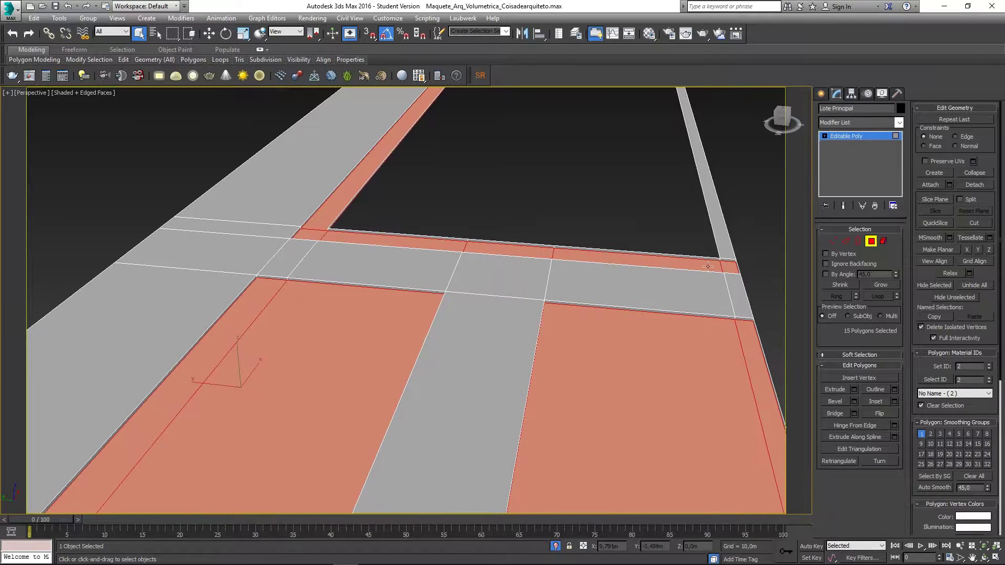
pyautogui.click(980, 184)
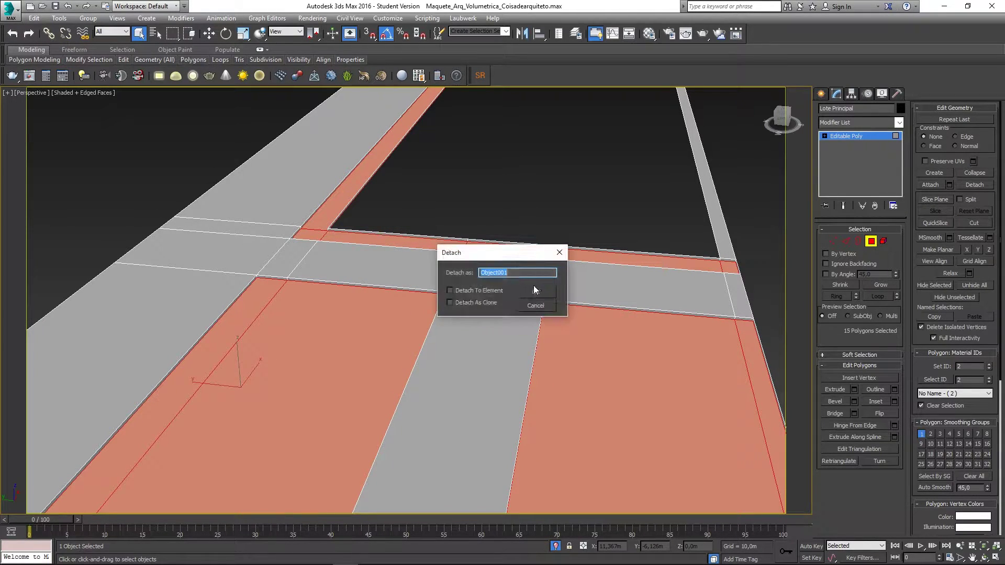
pyautogui.write('Grama_Lote_Principal')
pyautogui.press('Return')
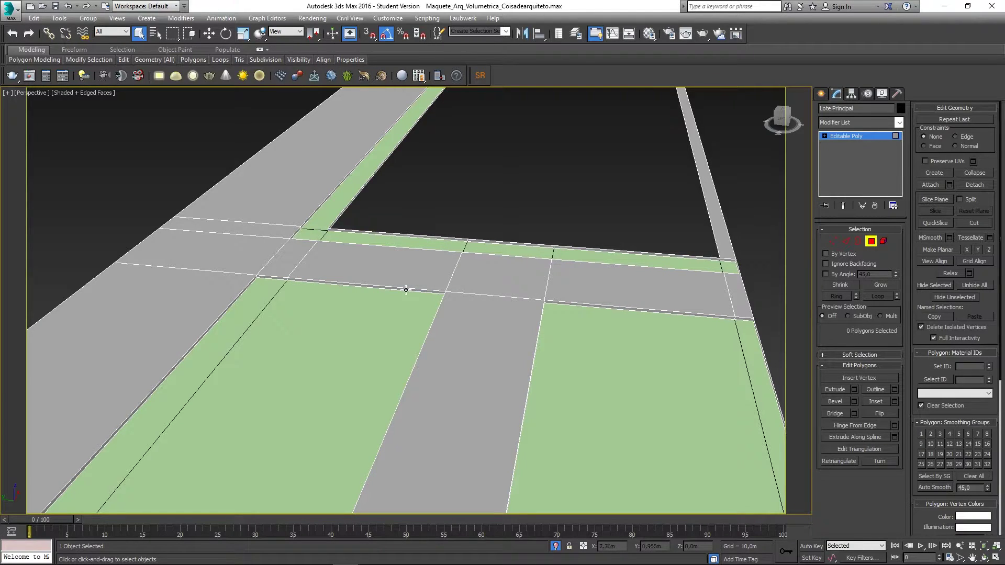
pyautogui.click(871, 242)
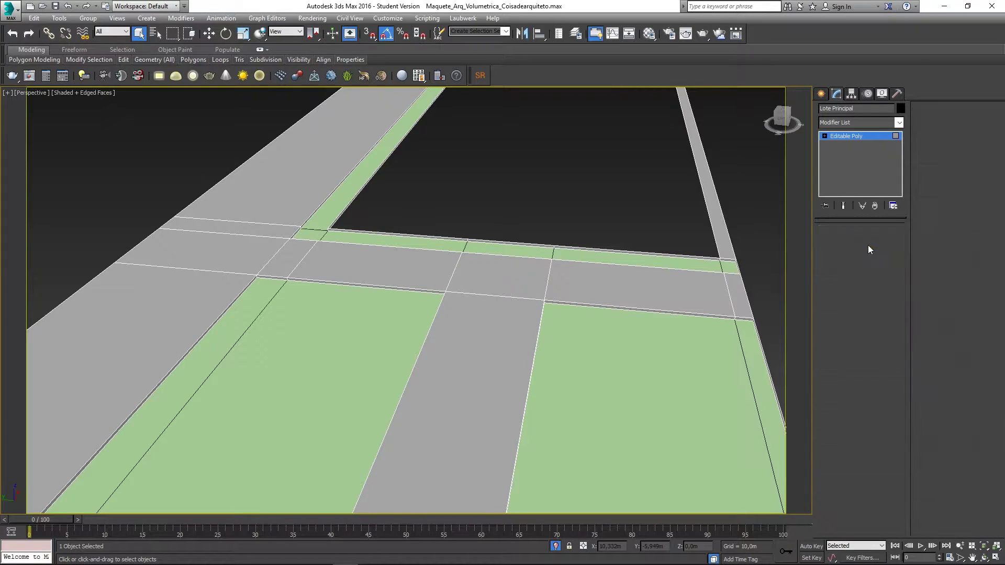
pyautogui.scroll(-10, 389, 316)
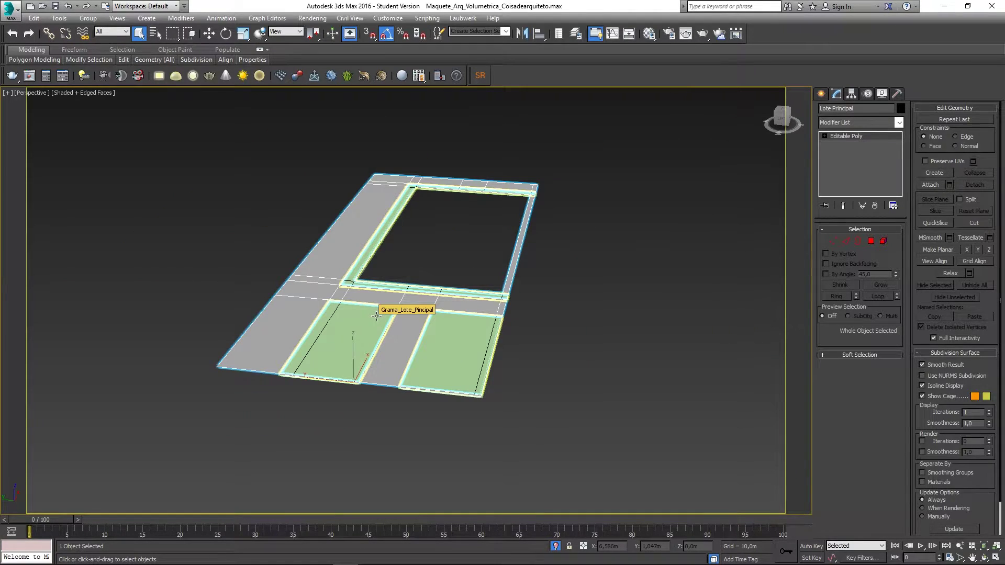
pyautogui.click(377, 316)
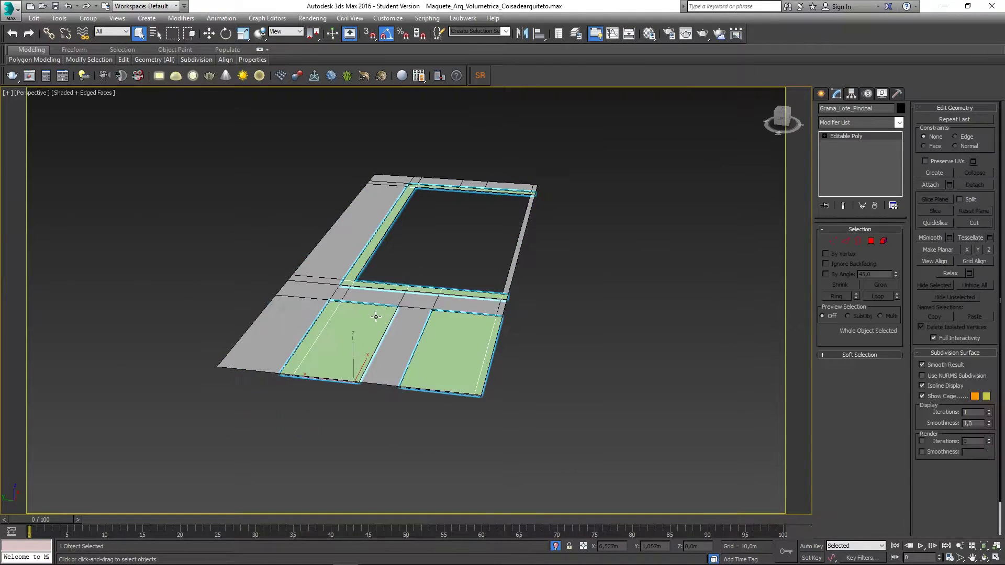
# Examine the detached front lawns and the lawn strips around the opening from near, far and several angles.
pyautogui.scroll(10, 376, 316)
pyautogui.scroll(-5, 282, 319)
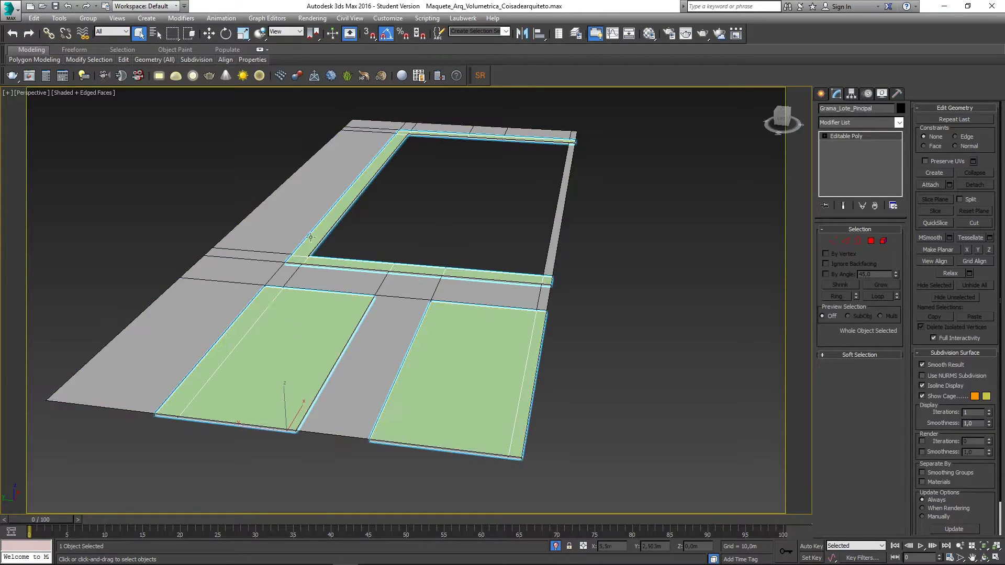
pyautogui.keyDown('alt'); pyautogui.moveTo(469, 333); pyautogui.dragTo(445, 339, button='middle'); pyautogui.keyUp('alt')
pyautogui.moveTo(223, 337); pyautogui.dragTo(246, 321, button='middle')
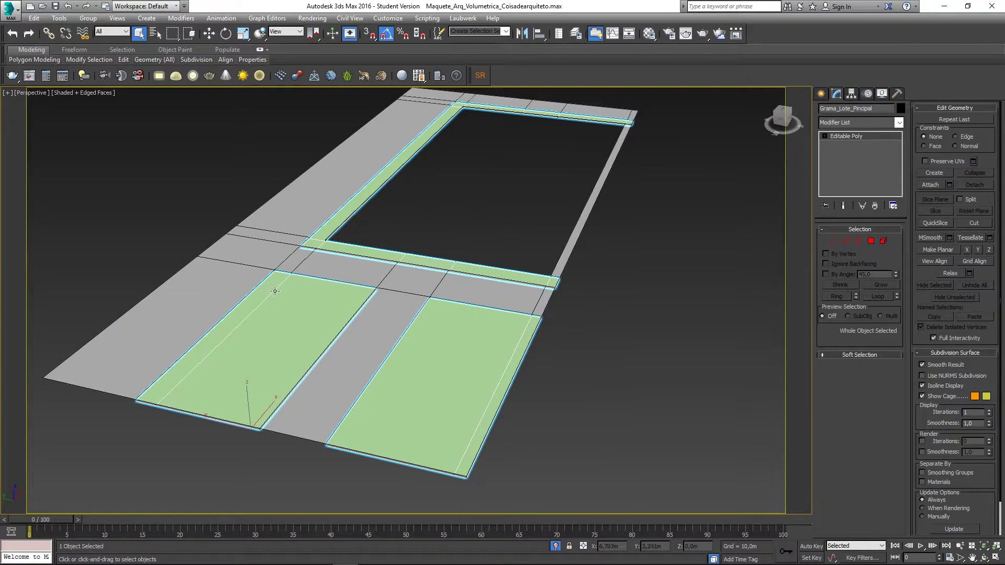
pyautogui.keyDown('alt'); pyautogui.moveTo(276, 286); pyautogui.dragTo(258, 357, button='middle'); pyautogui.keyUp('alt')
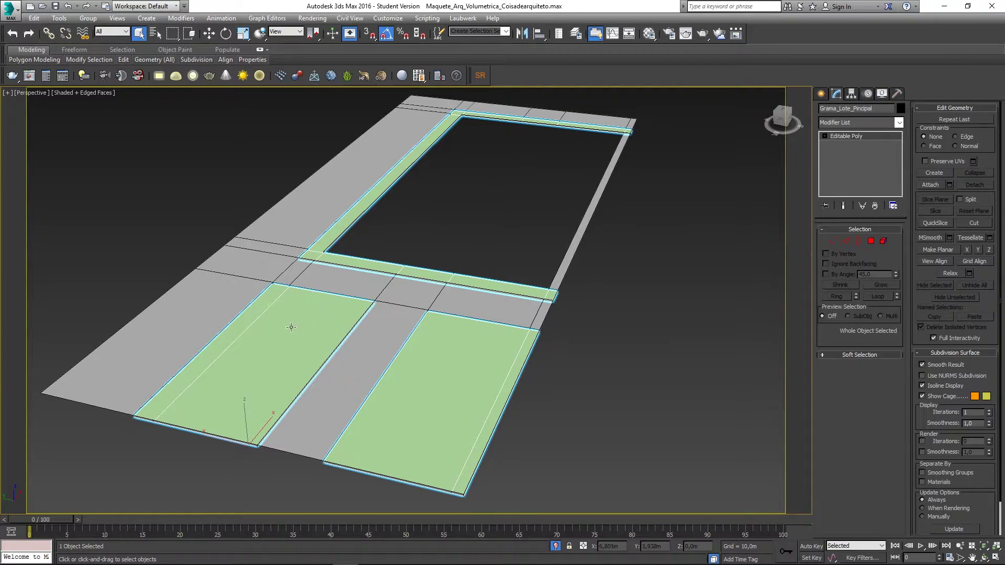
pyautogui.scroll(5, 303, 325)
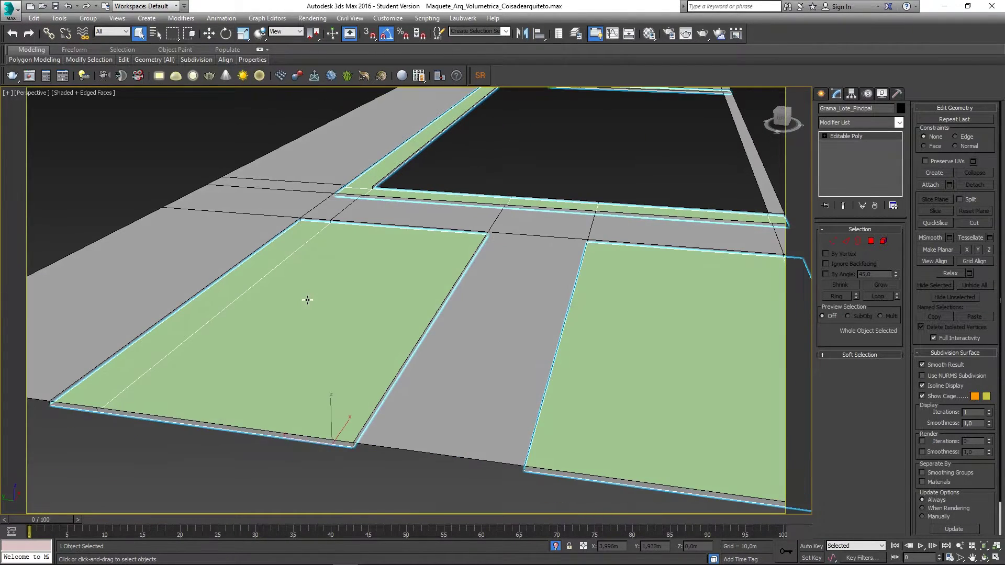
pyautogui.keyDown('alt'); pyautogui.moveTo(303, 316); pyautogui.dragTo(428, 275, button='middle'); pyautogui.keyUp('alt')
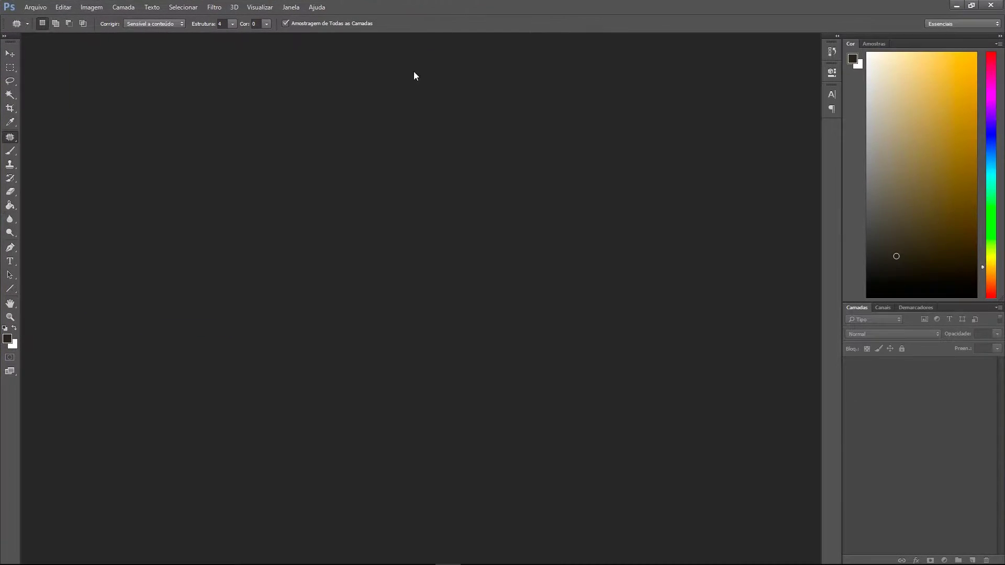
# In Photoshop, create a 2048 × 2048 pixel document with a white background, and convert the background to a regular layer.
pyautogui.click(36, 6)
pyautogui.click(83, 26)
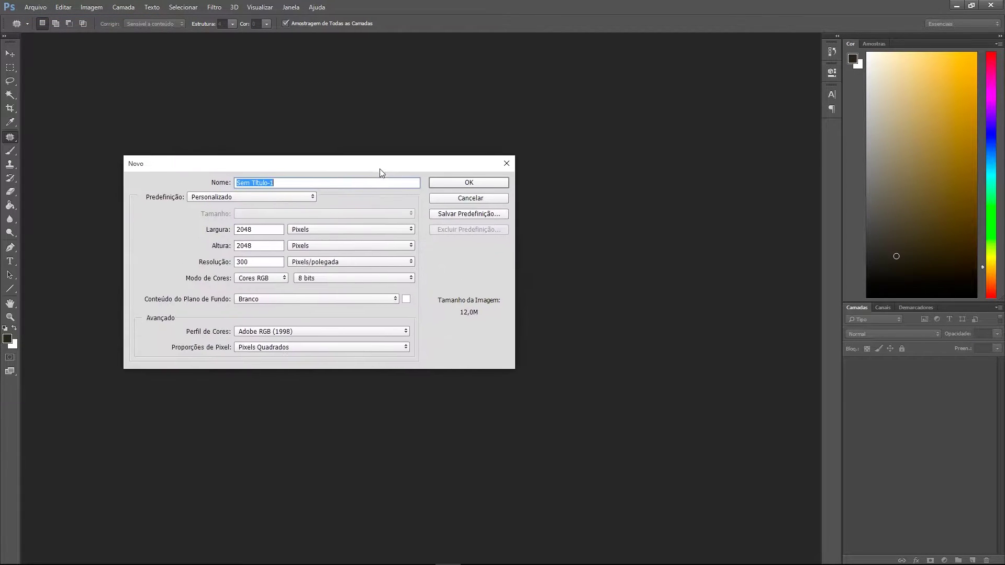
pyautogui.doubleClick(378, 245)
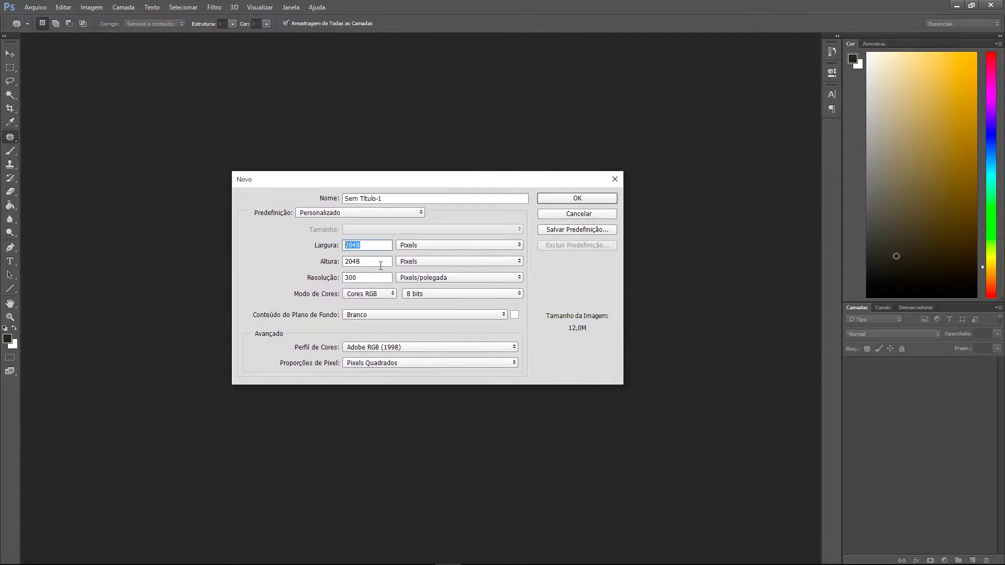
pyautogui.click(591, 198)
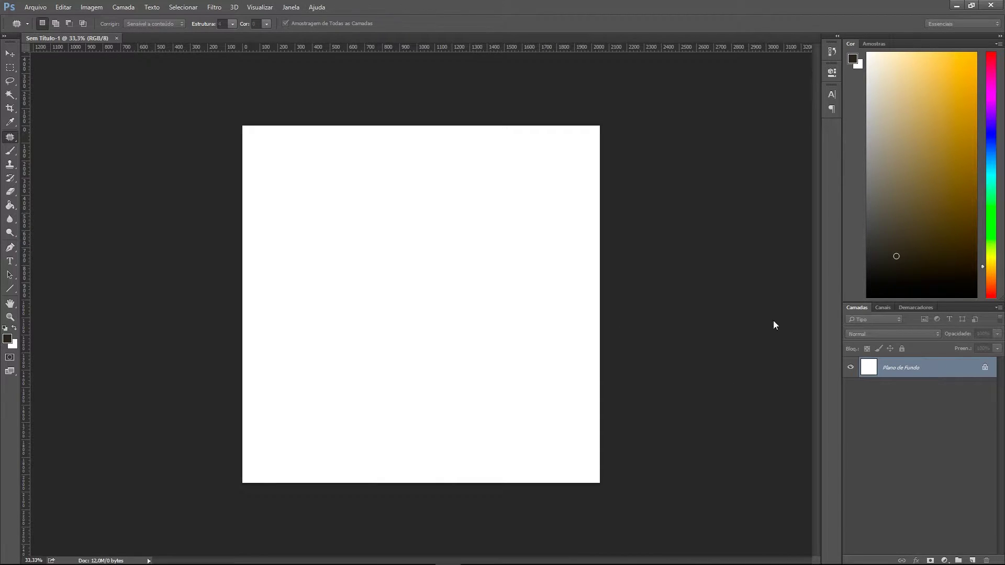
pyautogui.moveTo(1, 141); pyautogui.dragTo(478, 239)
pyautogui.click(441, 219)
# Add monochromatic noise to the white layer with 400% intensity and Gaussian distribution.
pyautogui.click(214, 7)
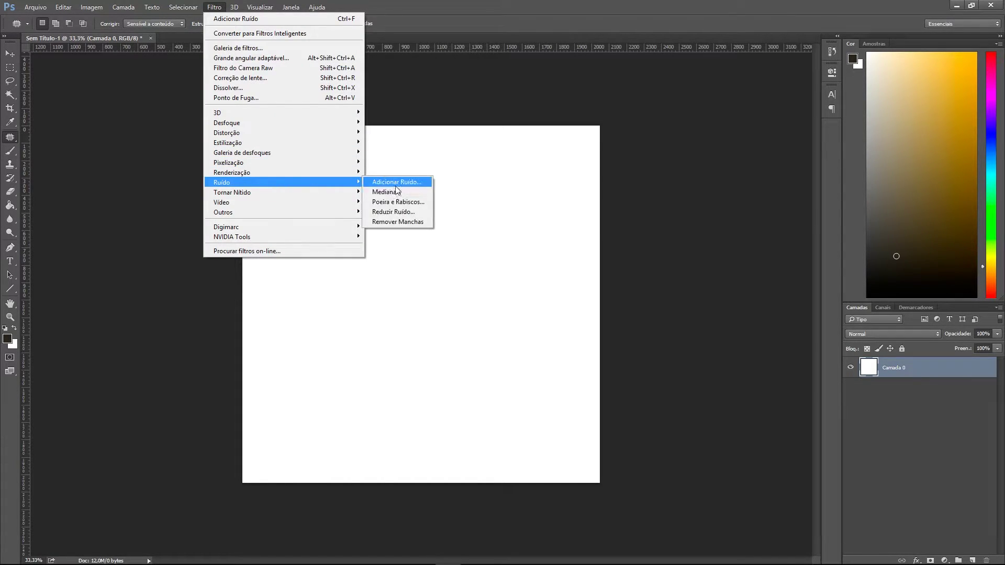
pyautogui.moveTo(257, 183)
pyautogui.click(400, 183)
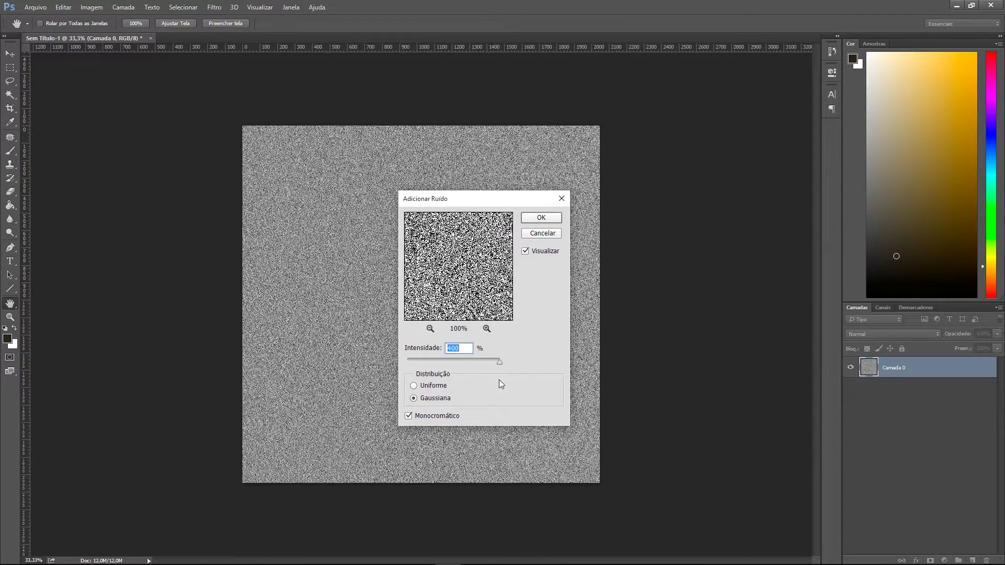
pyautogui.click(439, 401)
pyautogui.click(533, 221)
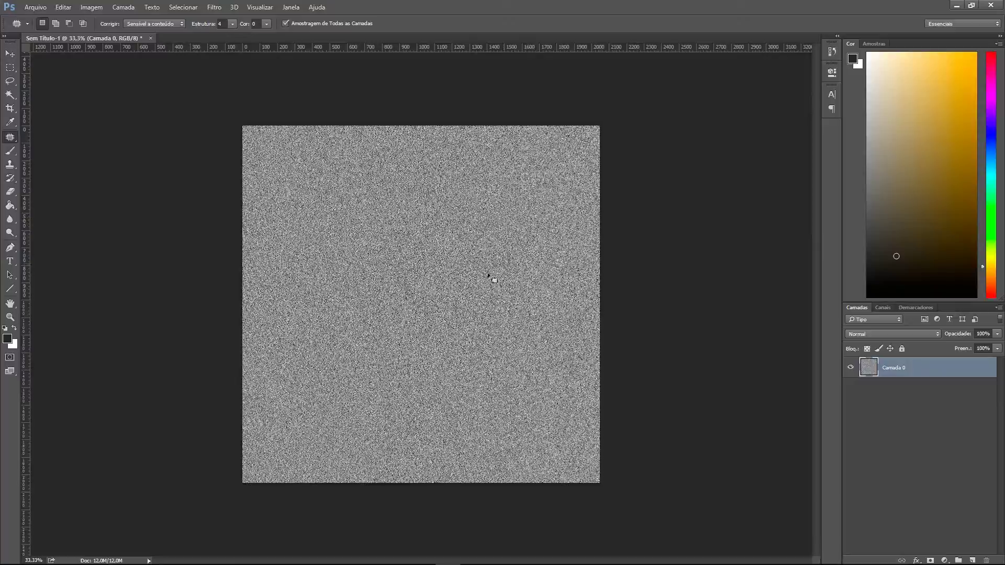
# Examine the black and white noise pattern at high and low magnification, and switch back to 3ds Max.
pyautogui.press('v')
pyautogui.keyDown('alt'); pyautogui.scroll(15, 466, 327); pyautogui.keyUp('alt')
pyautogui.keyDown('alt'); pyautogui.scroll(-10, 258, 291); pyautogui.keyUp('alt')
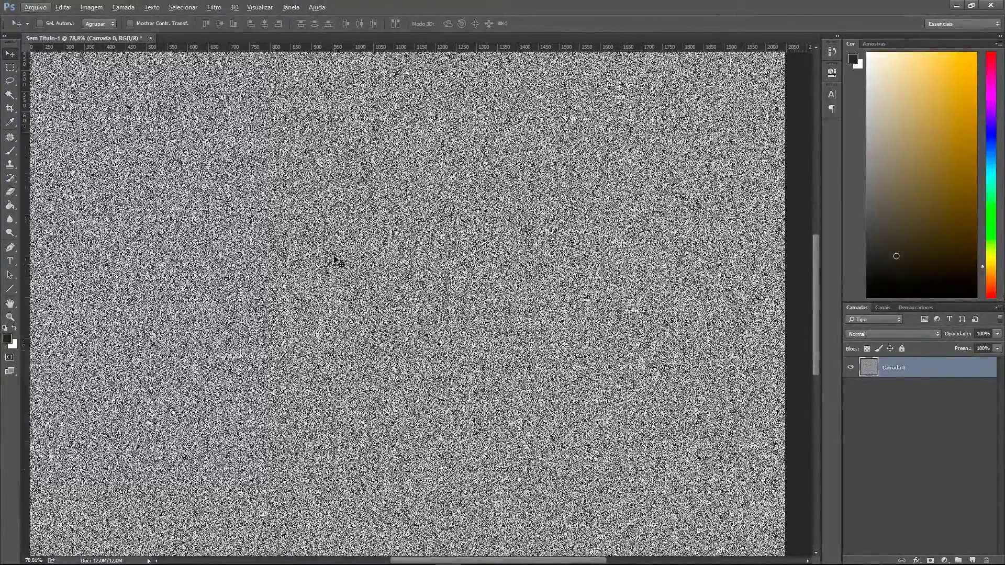
pyautogui.keyDown('alt'); pyautogui.scroll(-2, 469, 298); pyautogui.keyUp('alt')
pyautogui.keyDown('alt'); pyautogui.scroll(10, 378, 280); pyautogui.keyUp('alt')
pyautogui.keyDown('alt'); pyautogui.scroll(-3, 380, 281); pyautogui.keyUp('alt')
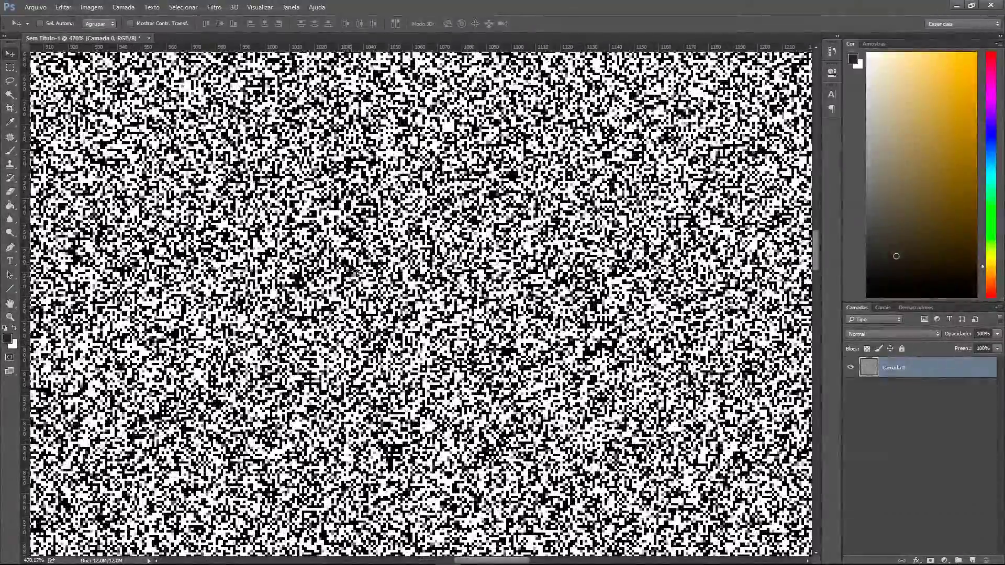
pyautogui.keyDown('alt'); pyautogui.scroll(-8, 364, 331); pyautogui.keyUp('alt')
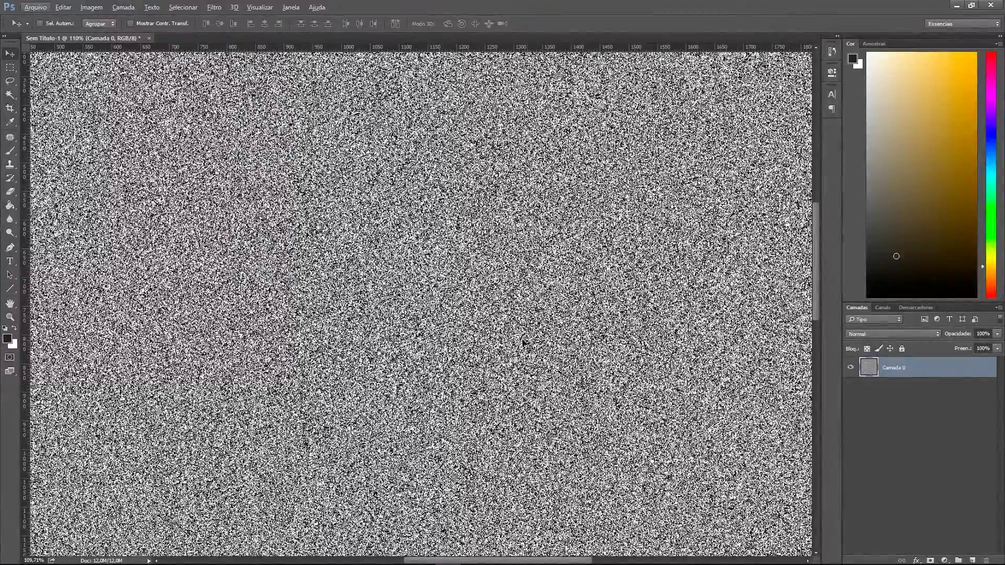
pyautogui.keyDown('alt'); pyautogui.scroll(-2, 389, 364); pyautogui.keyUp('alt')
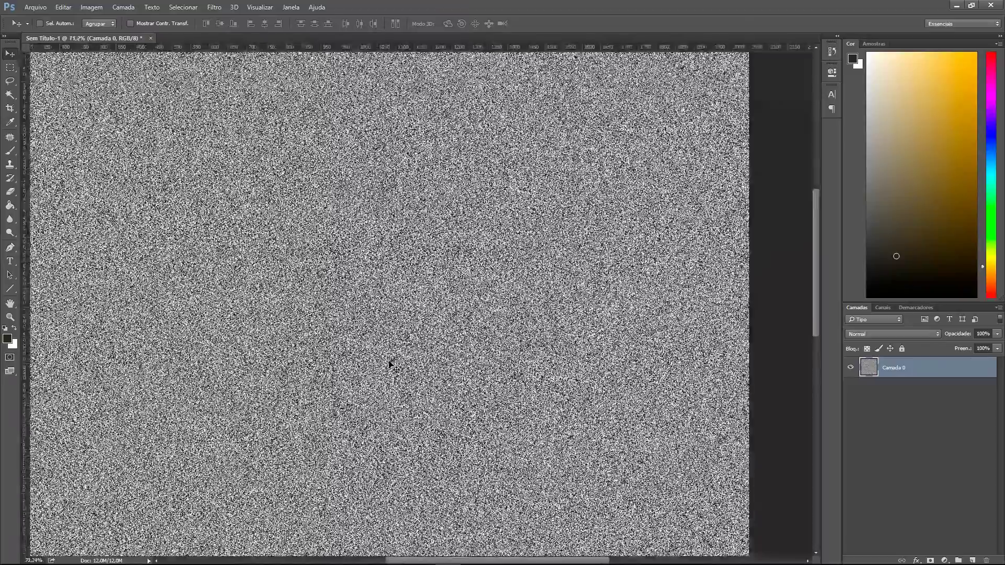
pyautogui.keyDown('alt'); pyautogui.scroll(-2, 389, 364); pyautogui.keyUp('alt')
pyautogui.scroll(-2, 392, 361)
pyautogui.keyDown('alt'); pyautogui.scroll(-1, 391, 352); pyautogui.keyUp('alt')
pyautogui.keyDown('alt'); pyautogui.scroll(5, 391, 350); pyautogui.keyUp('alt')
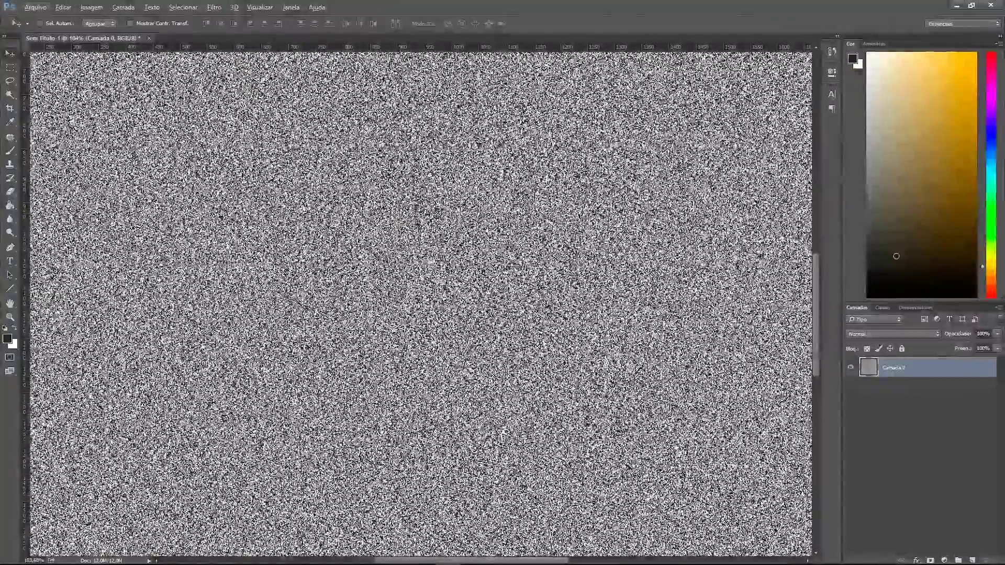
pyautogui.keyDown('alt'); pyautogui.scroll(-3, 298, 338); pyautogui.keyUp('alt')
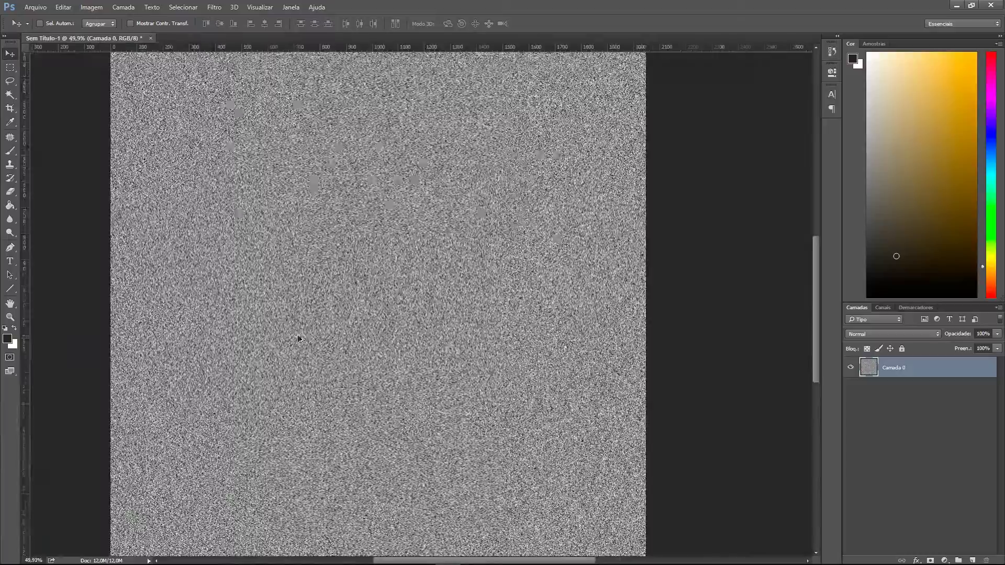
pyautogui.keyDown('alt'); pyautogui.scroll(-1, 323, 319); pyautogui.keyUp('alt')
pyautogui.keyDown('alt'); pyautogui.scroll(1, 322, 319); pyautogui.keyUp('alt')
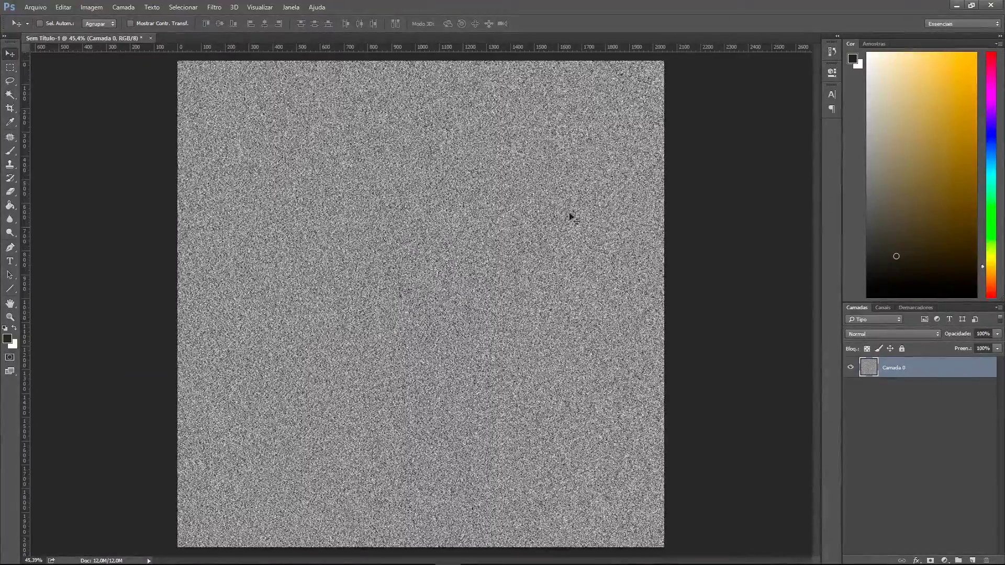
pyautogui.click(958, 6)
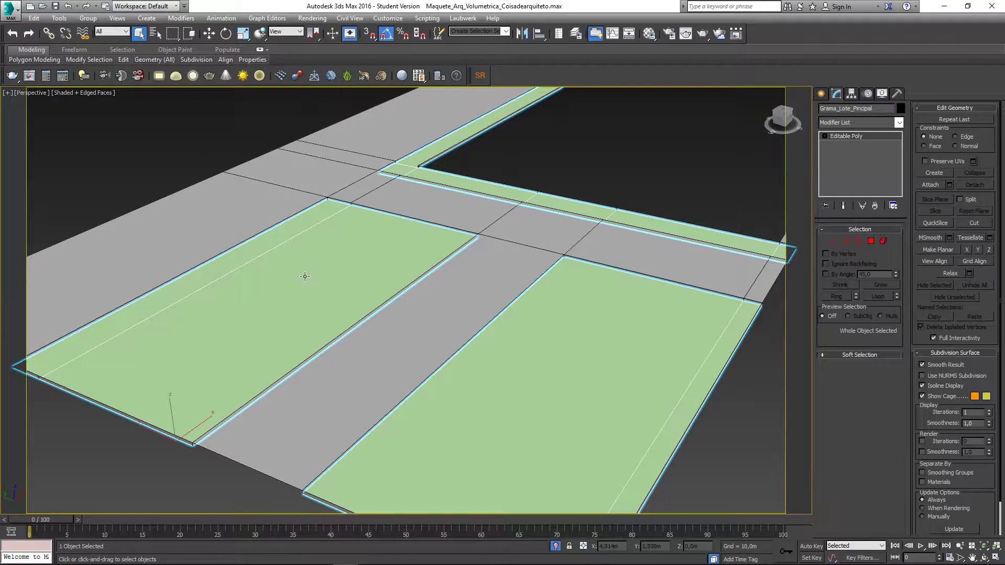
# Select both the wide polygon and the adjoining narrow strip of one front lawn in Grama_Lote_Pincipal.
pyautogui.click(871, 241)
pyautogui.click(393, 256)
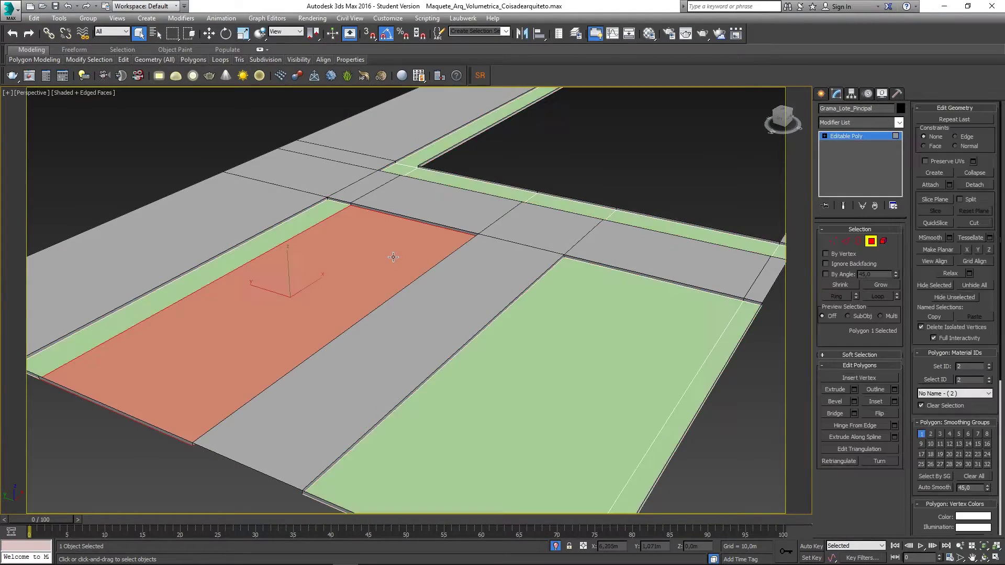
pyautogui.keyDown('ctrl'); pyautogui.click(290, 232); pyautogui.keyUp('ctrl')
pyautogui.keyDown('alt'); pyautogui.moveTo(321, 255); pyautogui.dragTo(341, 257, button='middle'); pyautogui.keyUp('alt')
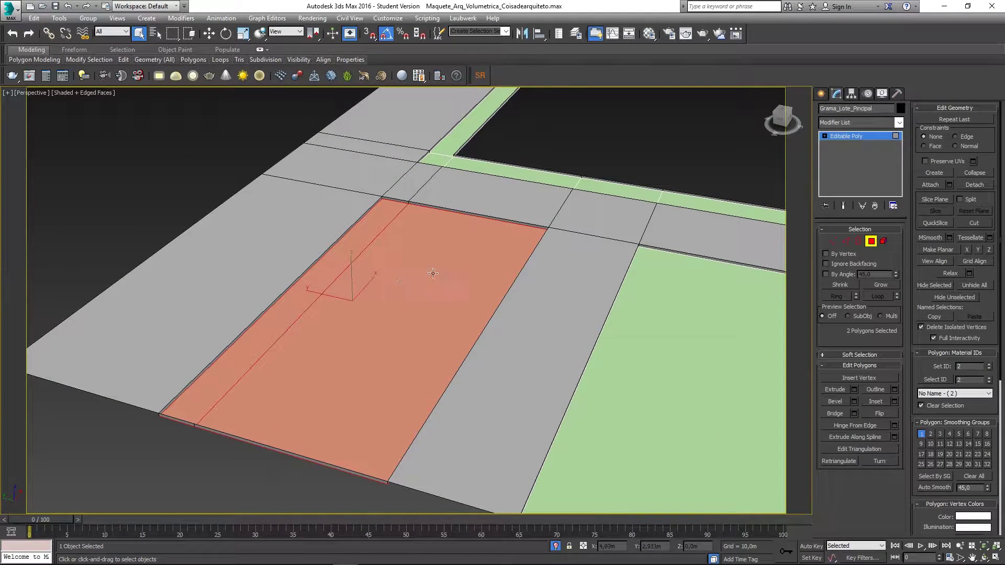
# Compare the sizes of that lawn's wide polygon and narrow strip by selecting them alternately, and leave polygon editing.
pyautogui.click(563, 137)
pyautogui.click(464, 249)
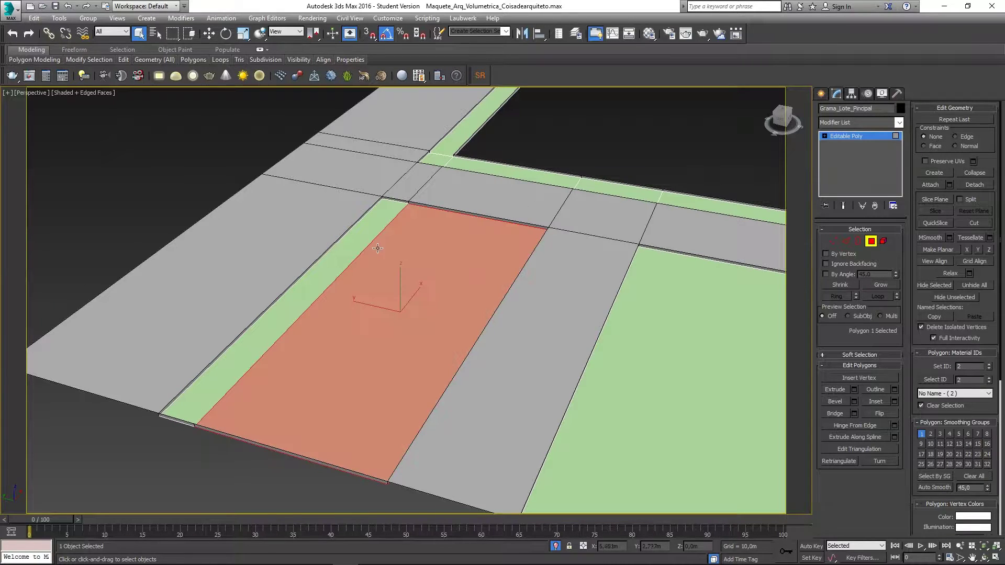
pyautogui.click(376, 233)
pyautogui.click(405, 245)
pyautogui.click(376, 222)
pyautogui.click(414, 244)
pyautogui.click(310, 286)
pyautogui.click(366, 304)
pyautogui.click(318, 276)
pyautogui.click(403, 307)
pyautogui.moveTo(218, 248); pyautogui.dragTo(210, 251, button='middle')
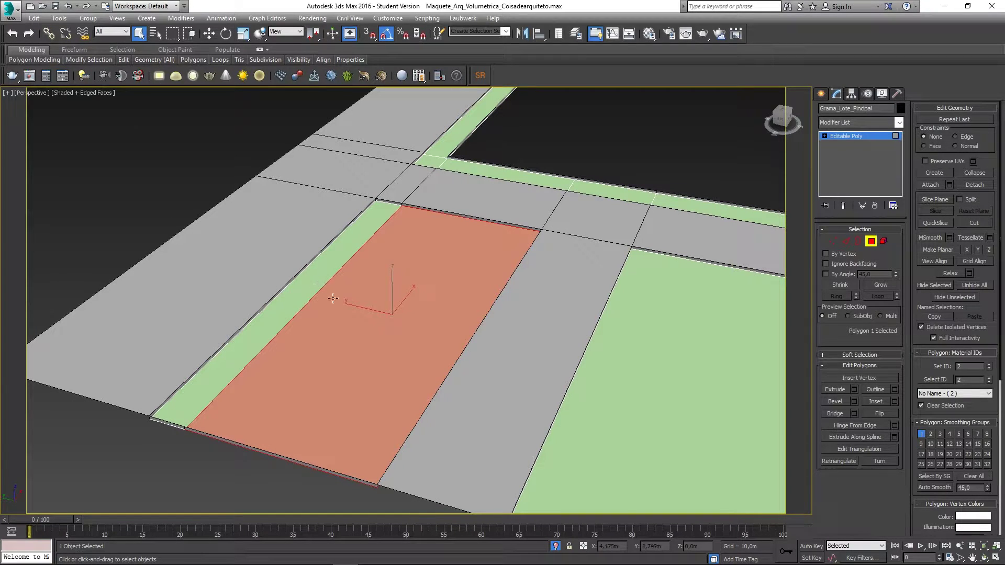
pyautogui.click(867, 243)
pyautogui.keyDown('alt'); pyautogui.moveTo(480, 289); pyautogui.dragTo(369, 262, button='middle'); pyautogui.keyUp('alt')
pyautogui.scroll(-4, 457, 296)
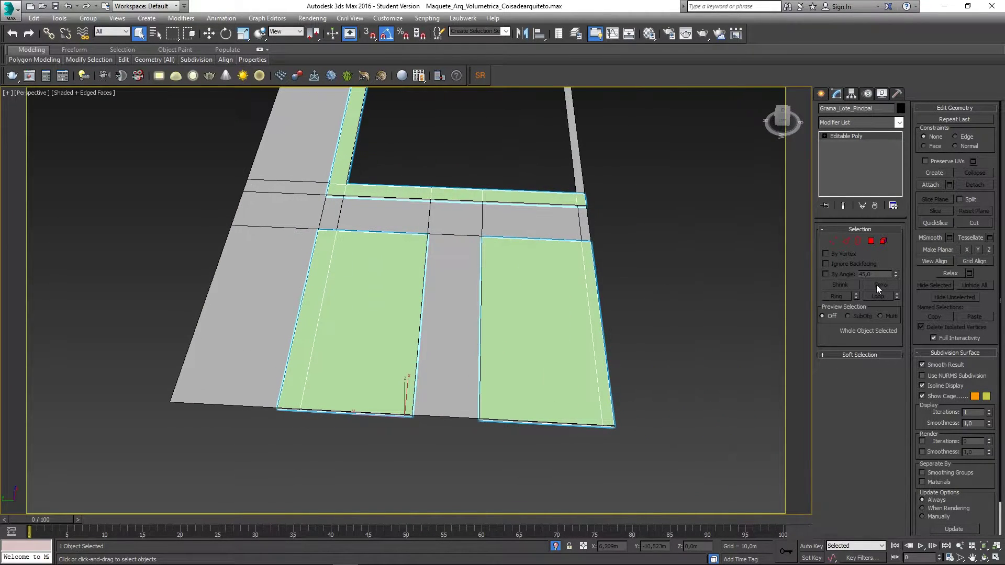
pyautogui.click(847, 240)
pyautogui.keyDown('alt'); pyautogui.moveTo(587, 294); pyautogui.dragTo(462, 271, button='middle'); pyautogui.keyUp('alt')
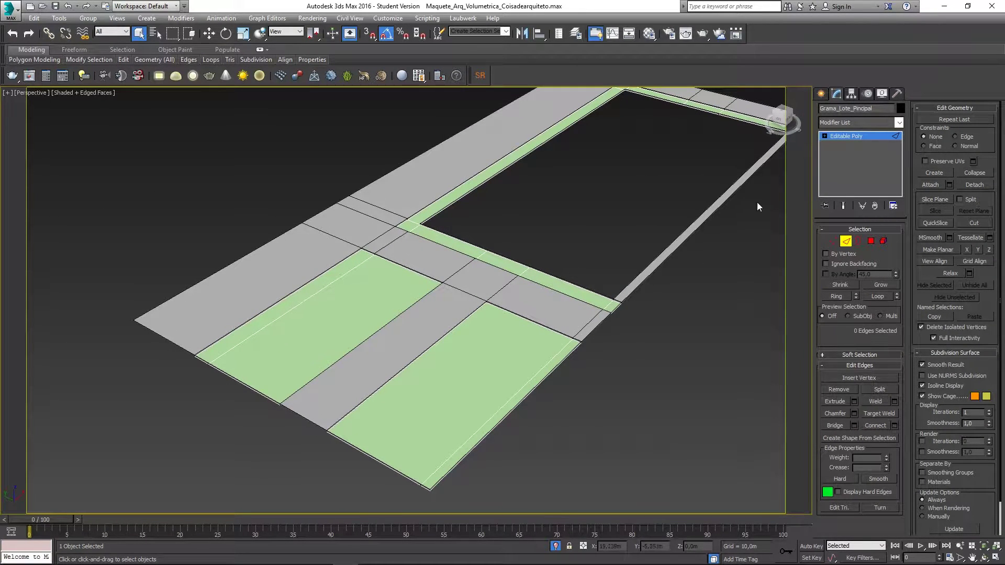
pyautogui.click(844, 243)
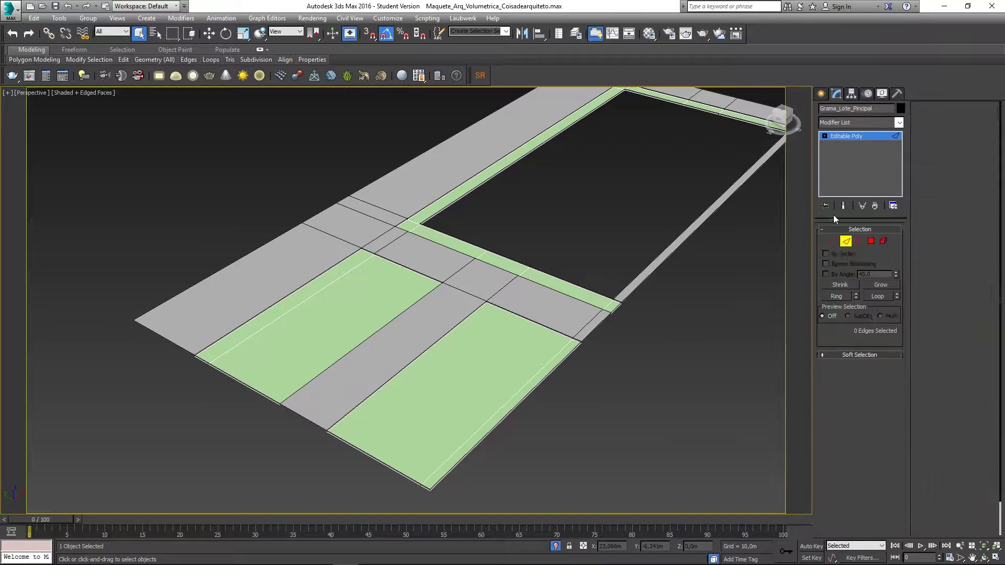
# Apply a TurboSmooth modifier to Grama_Lote_Pincipal.
pyautogui.click(843, 123)
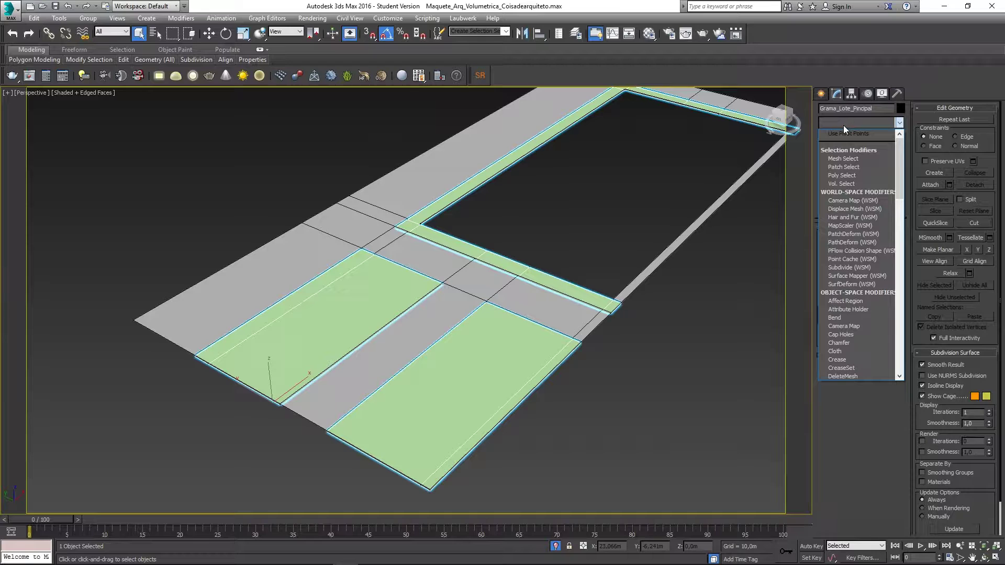
pyautogui.click(844, 124)
pyautogui.click(843, 125)
pyautogui.write('tu')
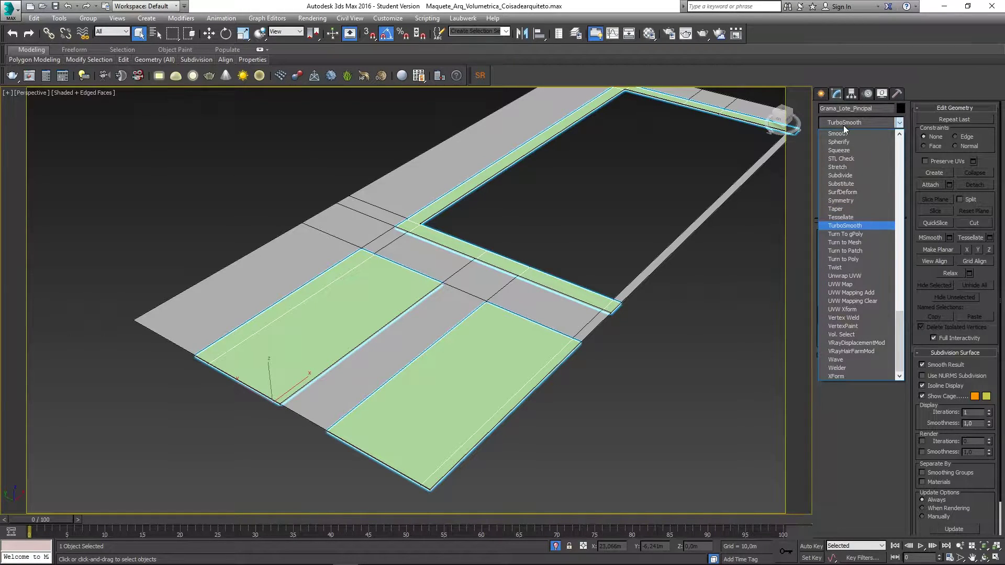
pyautogui.press('Return')
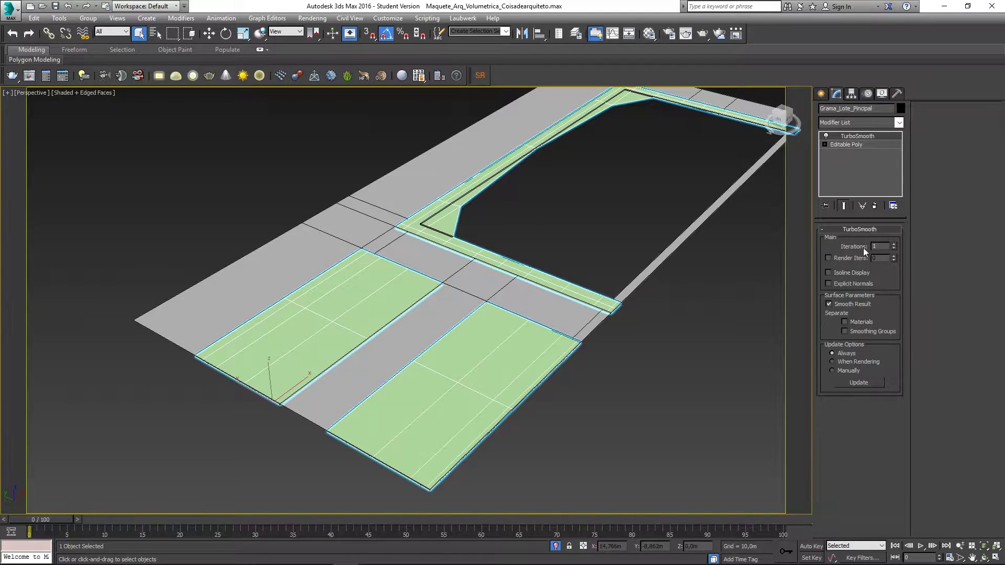
# Set TurboSmooth to 3 iterations on Grama_Lote_Pincipal and inspect the mesh at the lawn corners.
pyautogui.click(893, 244)
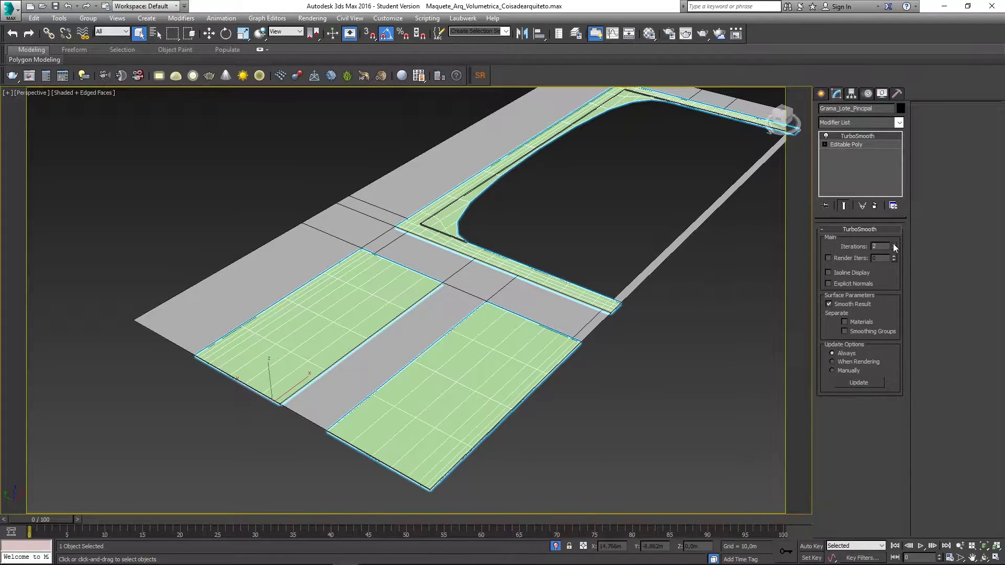
pyautogui.click(893, 244)
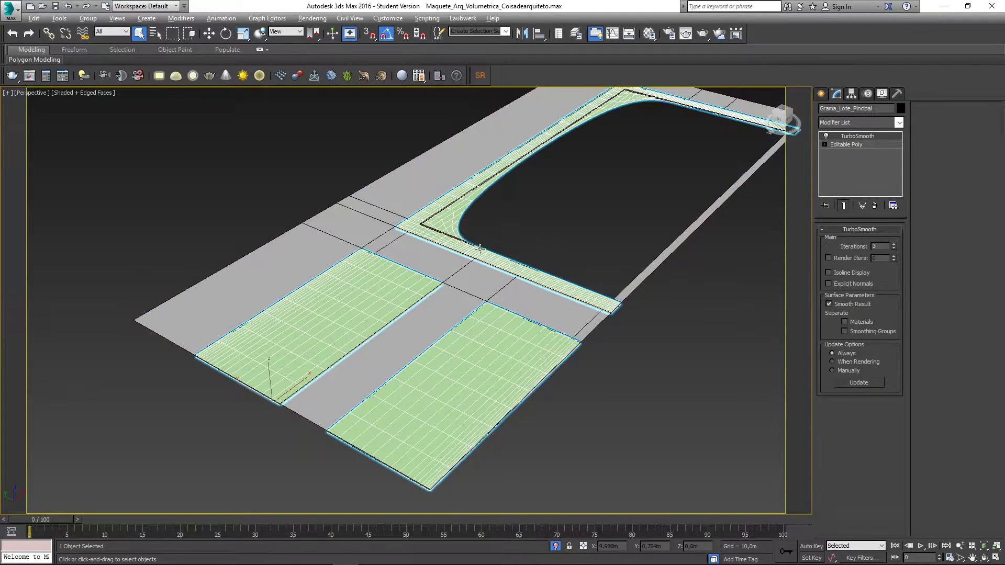
pyautogui.scroll(10, 377, 325)
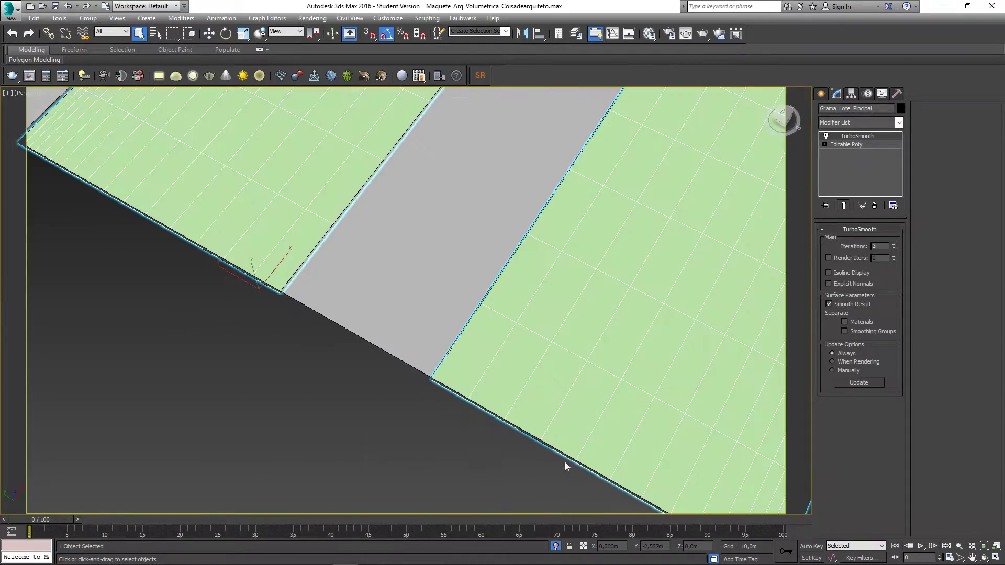
pyautogui.scroll(-8, 523, 481)
pyautogui.scroll(8, 455, 220)
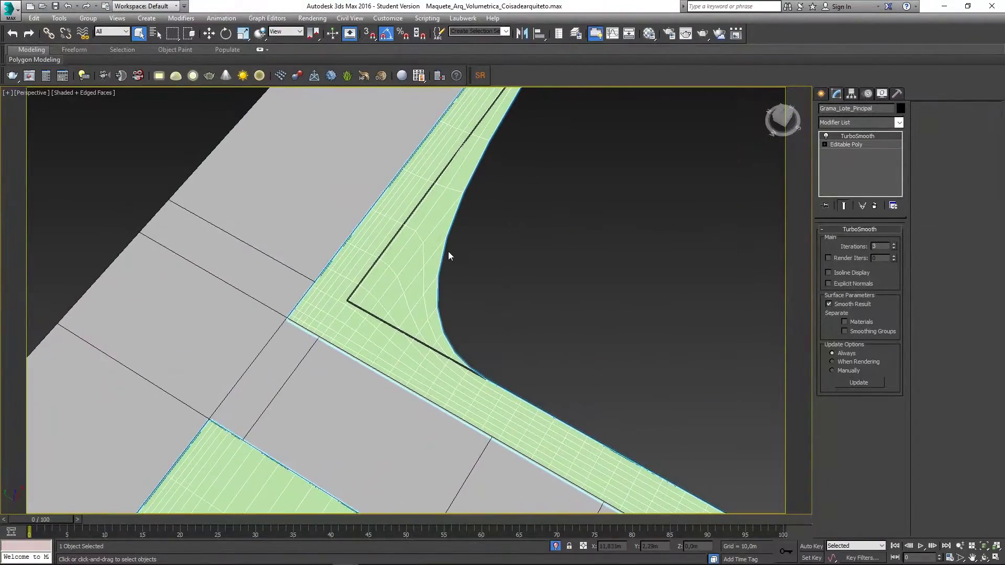
pyautogui.scroll(-5, 449, 253)
pyautogui.moveTo(477, 167); pyautogui.dragTo(381, 331, button='middle')
pyautogui.moveTo(438, 354); pyautogui.dragTo(538, 117, button='middle')
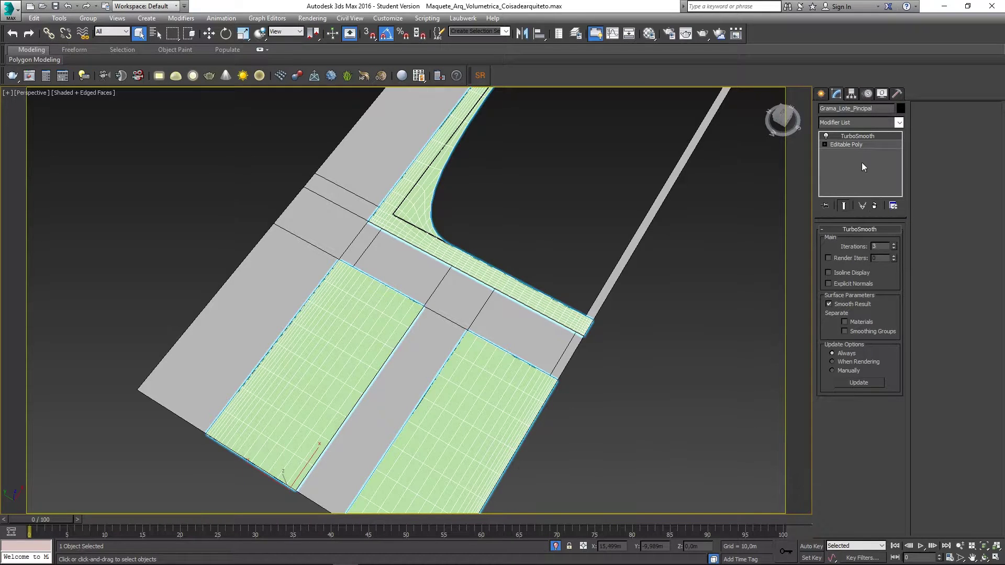
# Remove the TurboSmooth modifier from Grama_Lote_Pincipal and inspect the original edges around the L-shaped corner and front lawns.
pyautogui.click(874, 205)
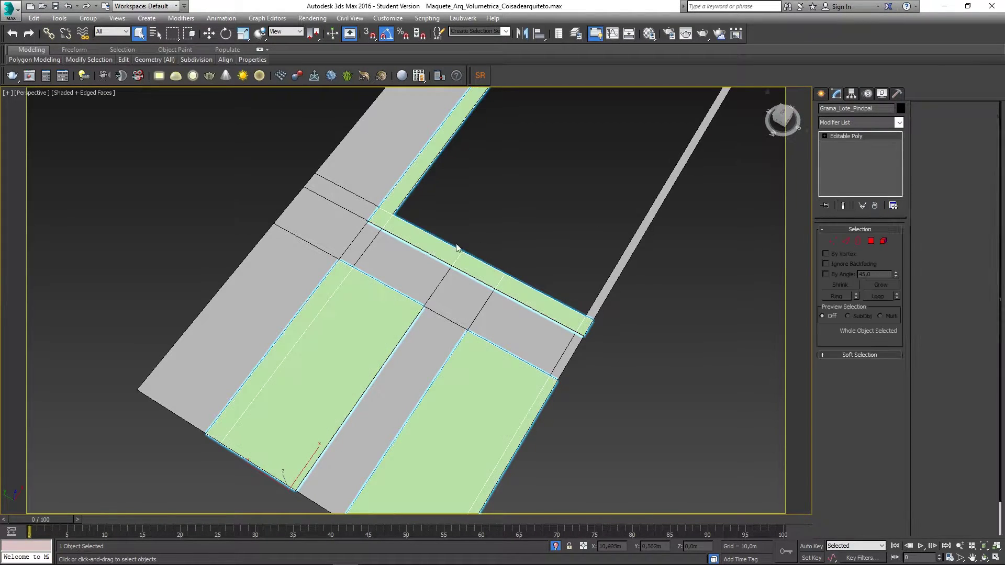
pyautogui.scroll(4, 389, 196)
pyautogui.scroll(1, 389, 196)
pyautogui.scroll(1, 395, 210)
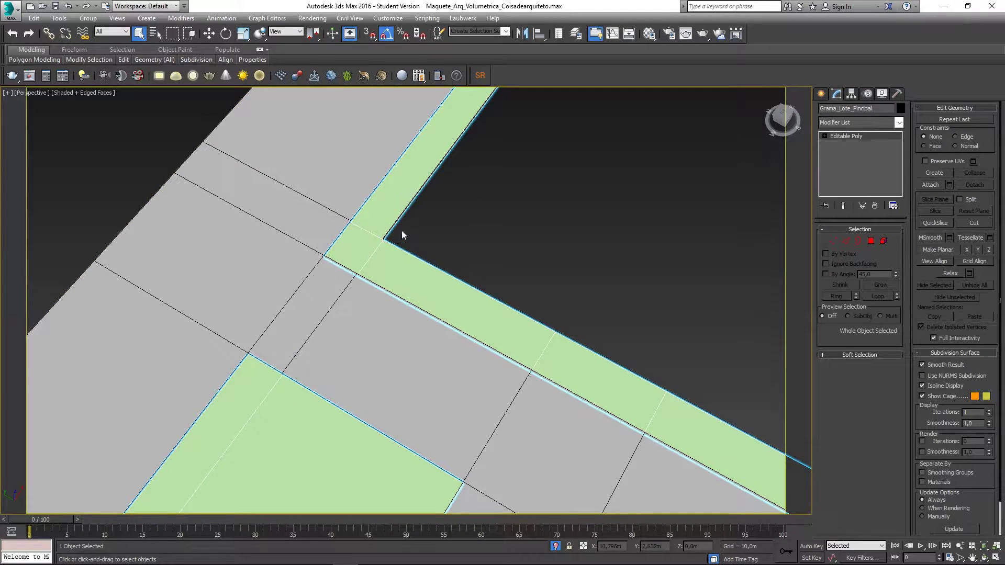
pyautogui.scroll(-1, 402, 235)
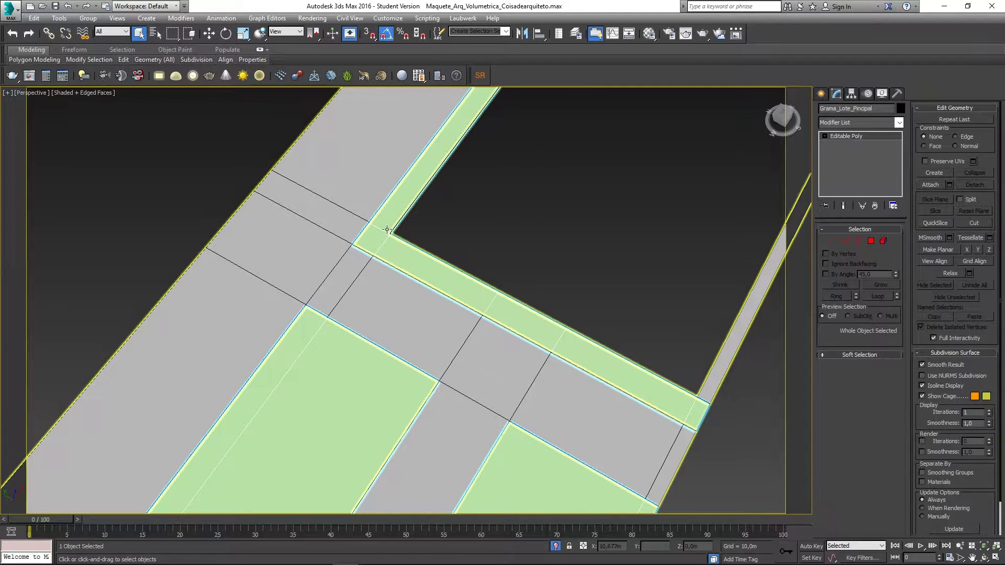
pyautogui.scroll(3, 401, 240)
pyautogui.scroll(-3, 380, 265)
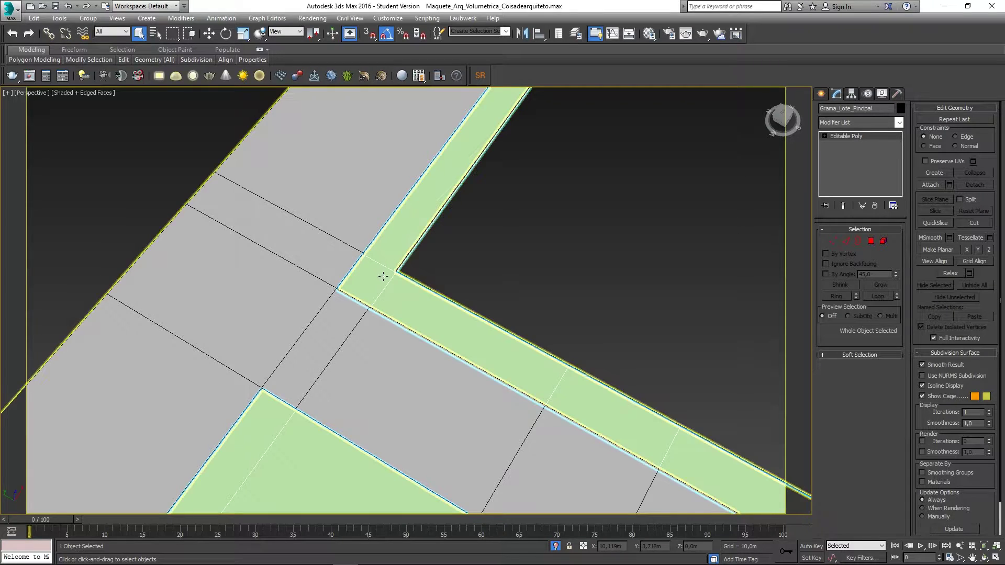
pyautogui.scroll(2, 448, 197)
pyautogui.moveTo(434, 352); pyautogui.dragTo(406, 252, button='middle')
pyautogui.moveTo(434, 356); pyautogui.dragTo(423, 239, button='middle')
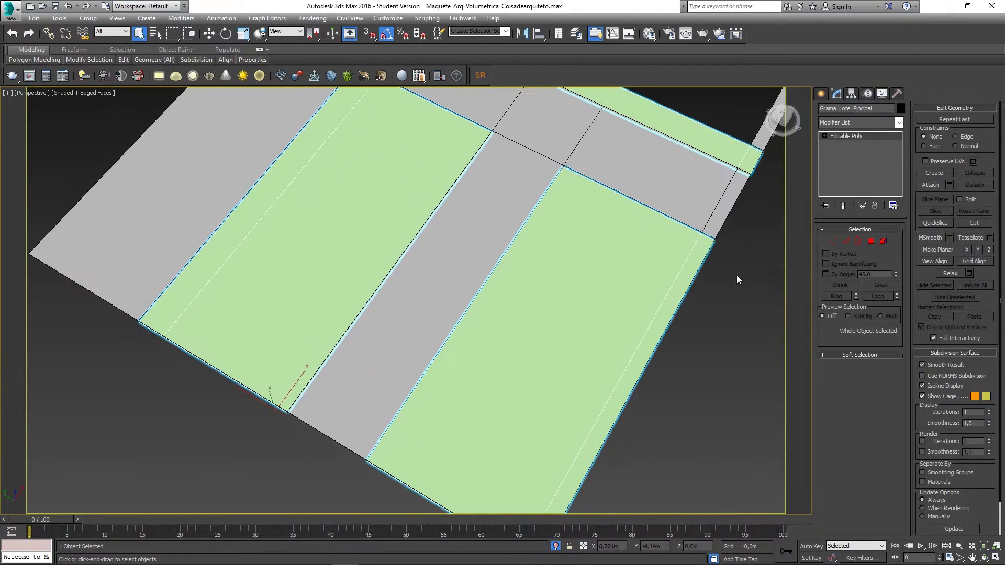
# Start Swift Loop on Grama_Lote_Pincipal and switch the viewport display to wireframe.
pyautogui.moveTo(124, 59)
pyautogui.click(209, 87)
pyautogui.moveTo(275, 282); pyautogui.dragTo(281, 249, button='middle')
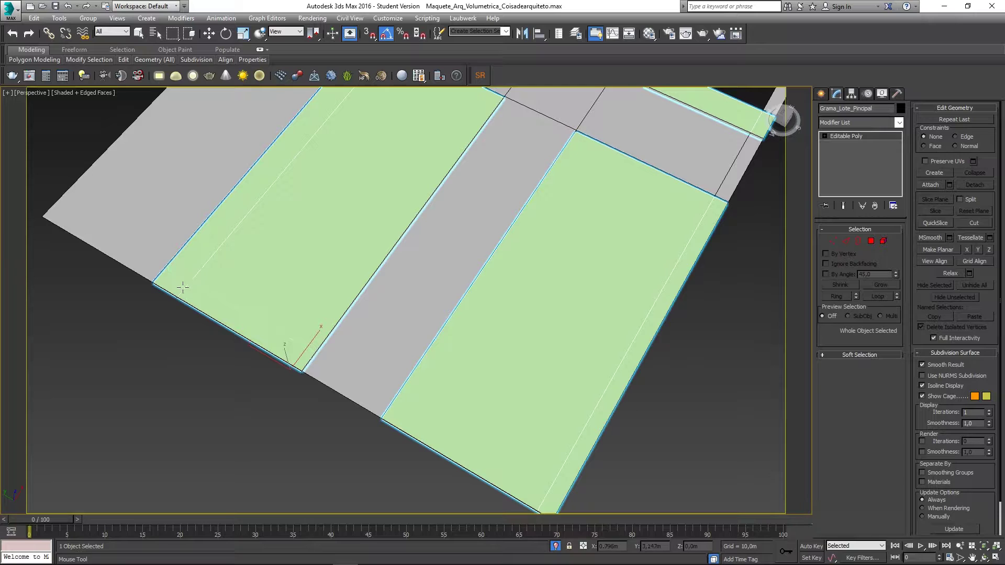
pyautogui.moveTo(436, 396); pyautogui.dragTo(403, 357, button='middle')
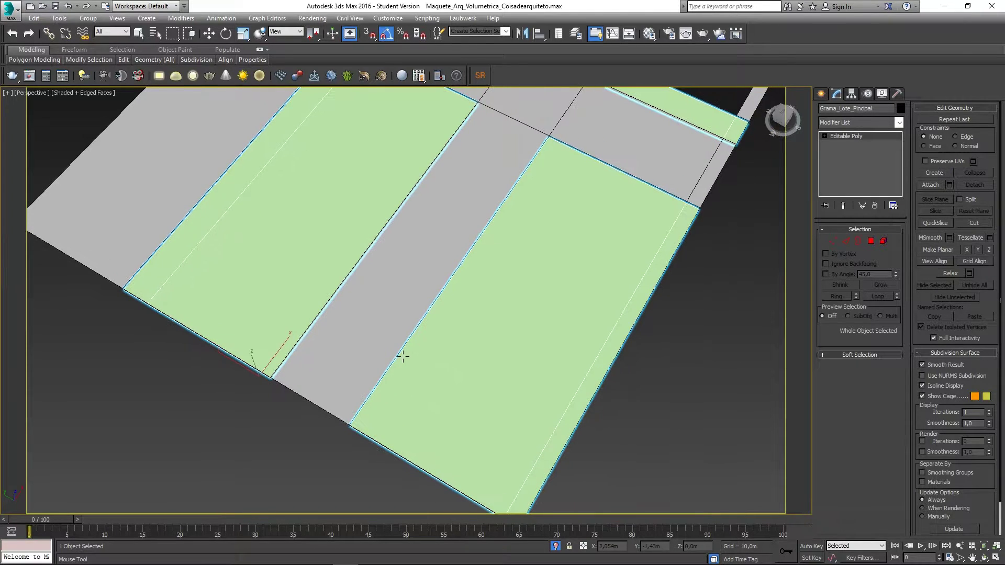
pyautogui.press('F3')
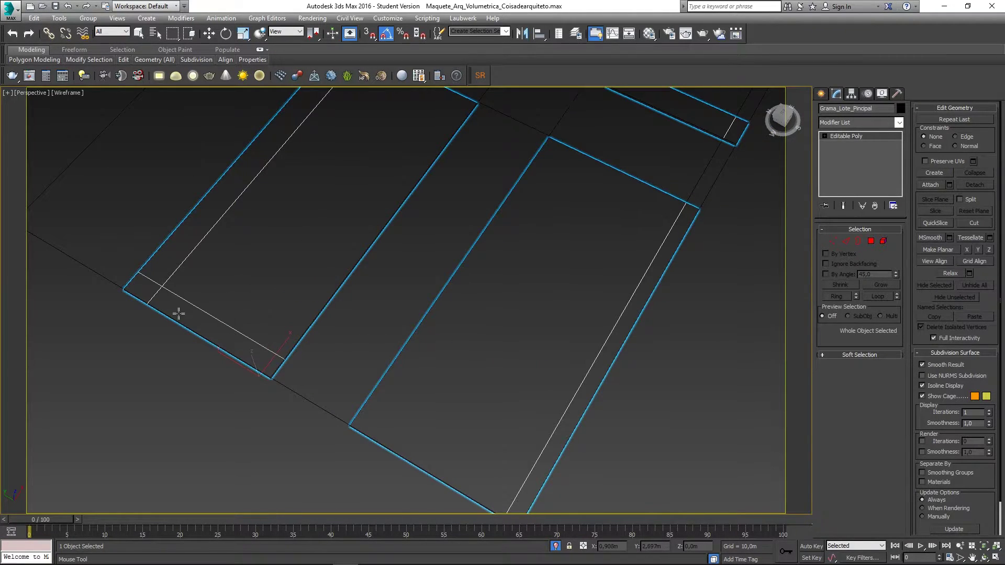
# Try to insert an edge loop tight against the front edge of the left front lawn, and leave Swift Loop.
pyautogui.click(154, 298)
pyautogui.scroll(3, 149, 304)
pyautogui.moveTo(170, 309); pyautogui.dragTo(230, 323, button='middle')
pyautogui.scroll(-1, 398, 314)
pyautogui.moveTo(398, 314); pyautogui.dragTo(316, 317, button='middle')
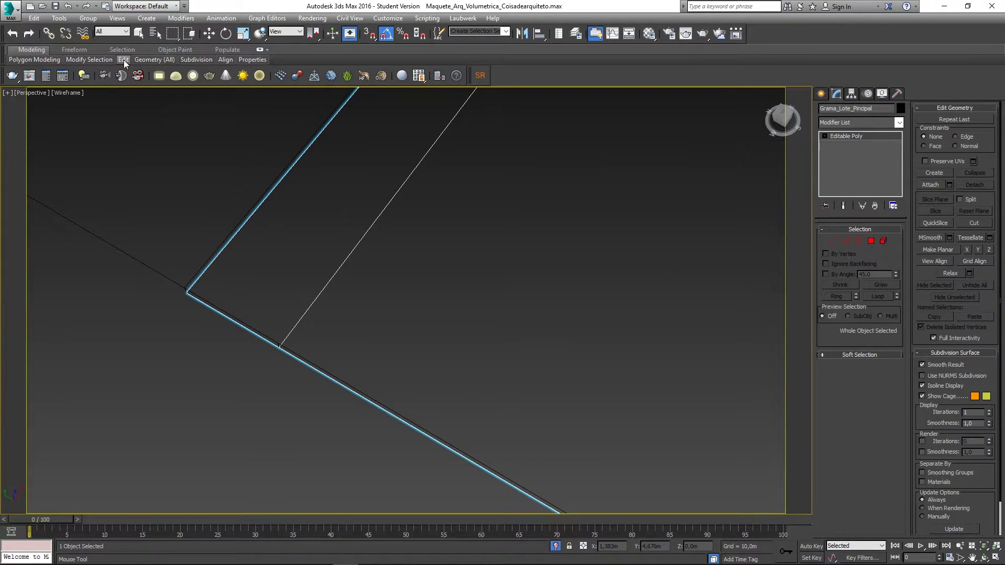
pyautogui.click(283, 346)
pyautogui.scroll(-4, 366, 321)
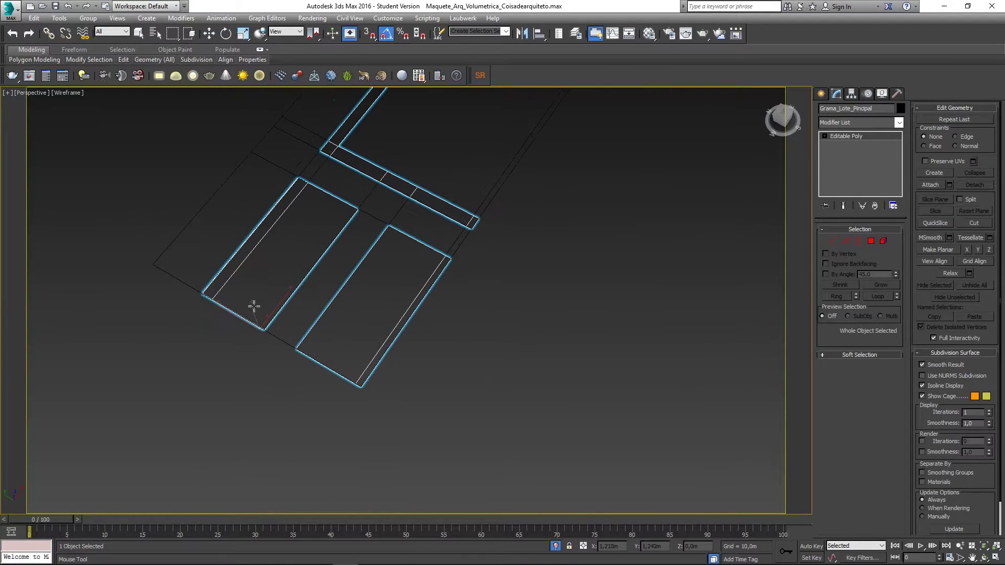
pyautogui.scroll(5, 236, 310)
pyautogui.press('w')
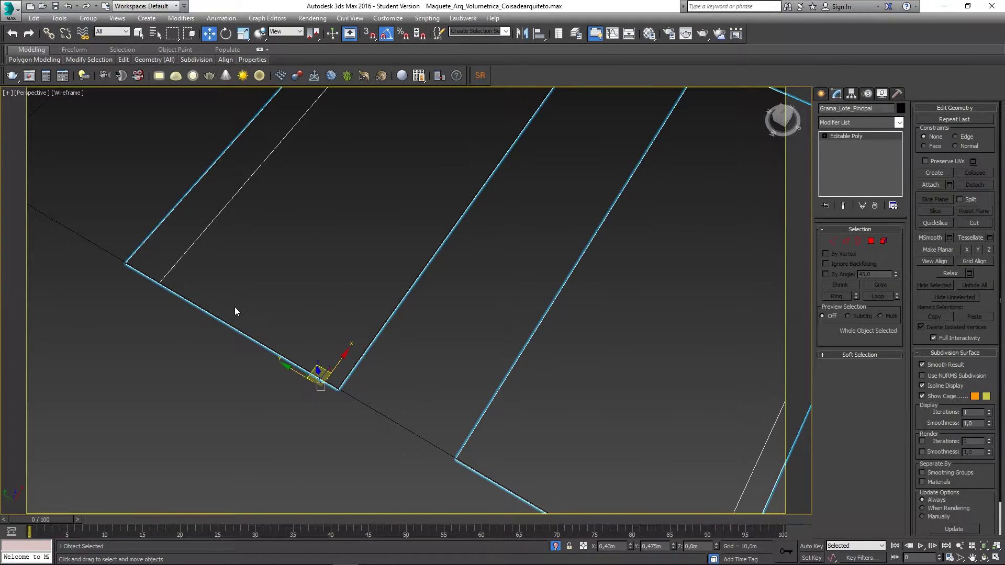
# Add an Edit Poly modifier to Grama_Lote_Pincipal and reselect the object.
pyautogui.click(851, 124)
pyautogui.press('e')
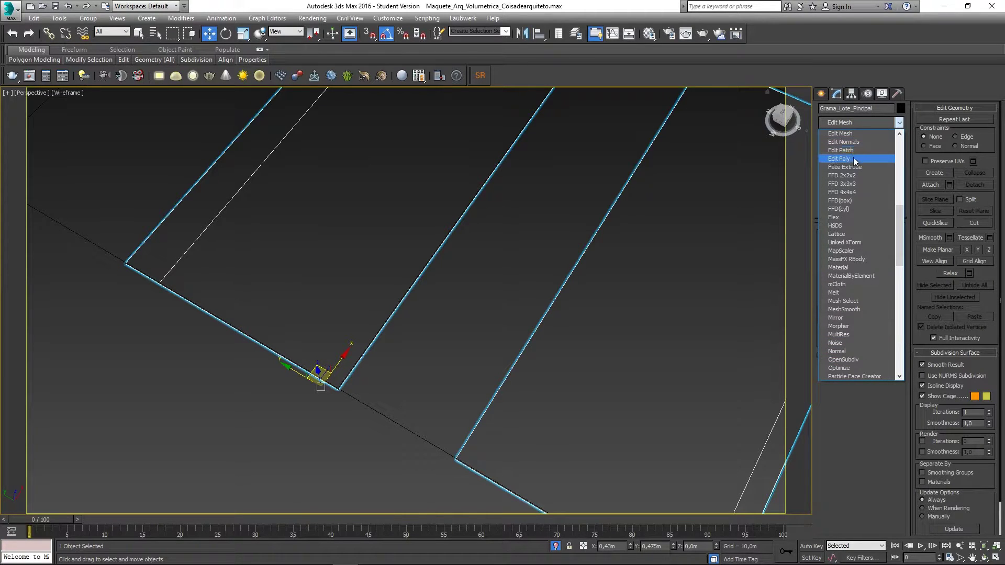
pyautogui.click(853, 158)
pyautogui.moveTo(521, 224); pyautogui.dragTo(560, 220, button='middle')
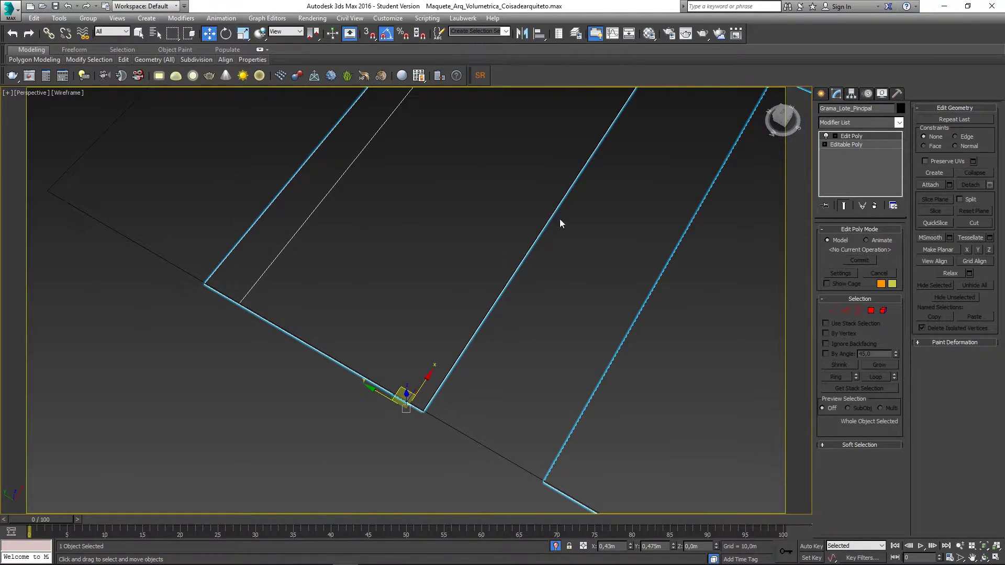
pyautogui.click(341, 273)
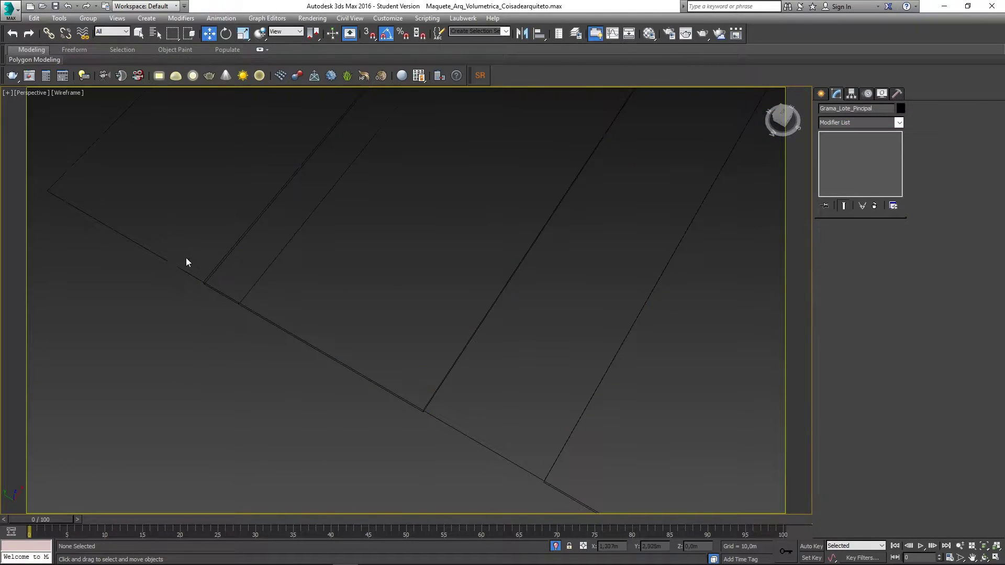
pyautogui.click(288, 247)
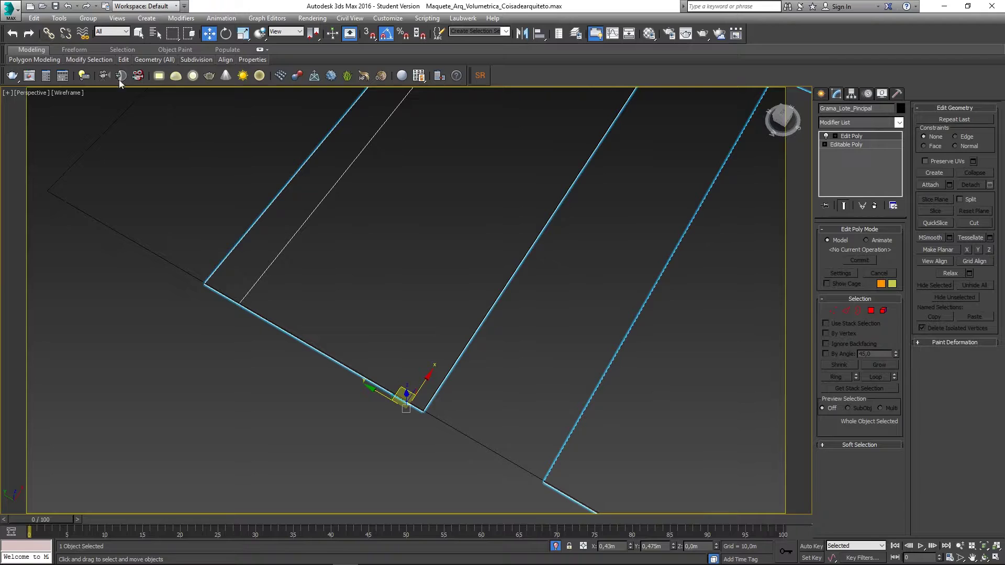
# Insert edge loops with Swift Loop tight against the front and outer side edges of the left front lawn.
pyautogui.moveTo(124, 60)
pyautogui.click(208, 86)
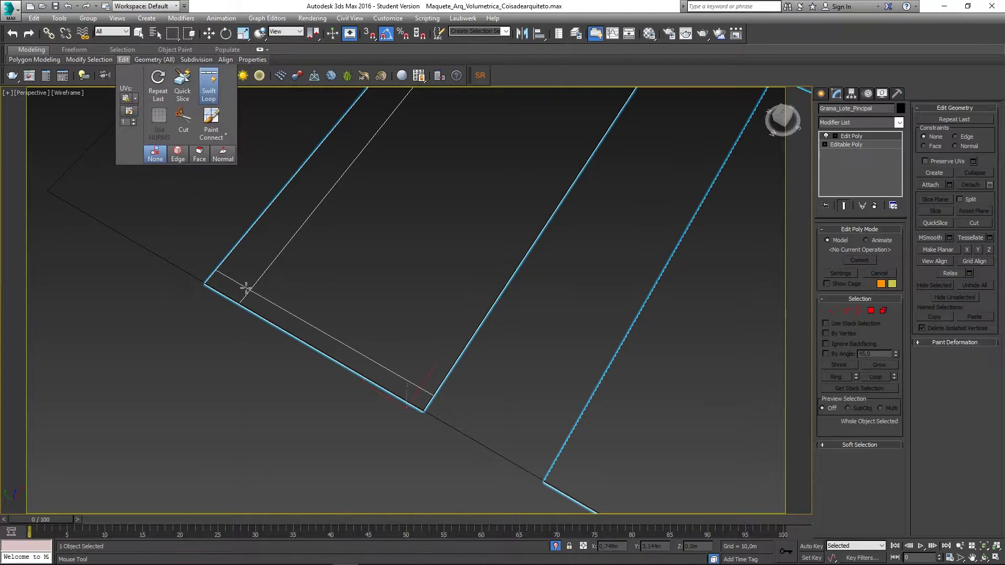
pyautogui.scroll(5, 246, 288)
pyautogui.moveTo(225, 316); pyautogui.dragTo(316, 300, button='middle')
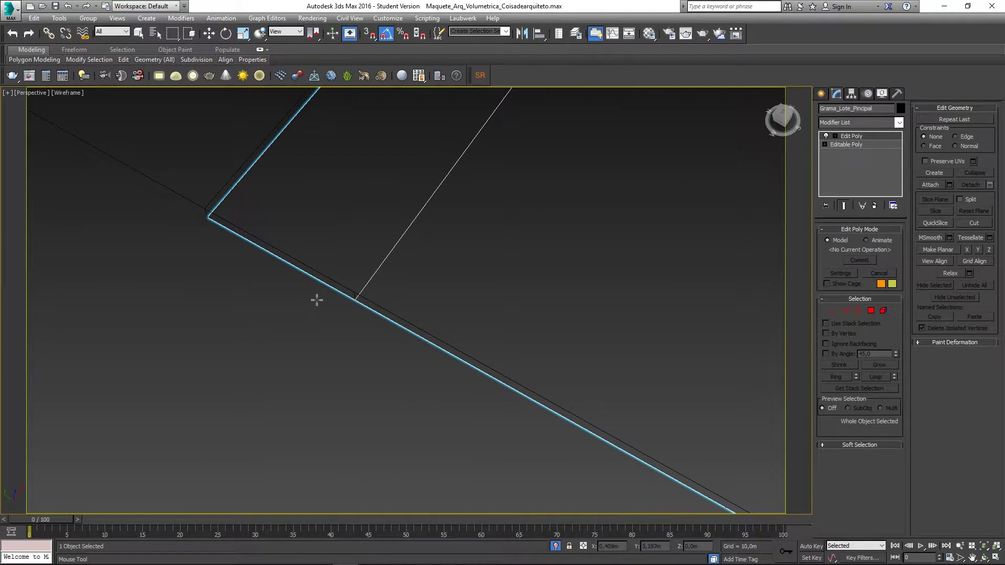
pyautogui.click(360, 293)
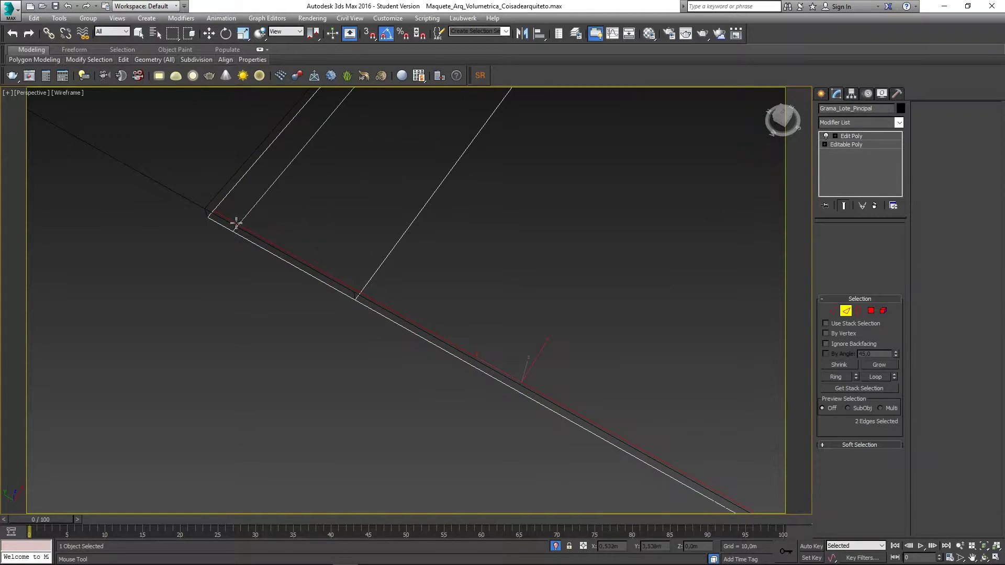
# Switch the viewport to orthographic projection for close work at the right front lawn's outer corner.
pyautogui.scroll(-6, 271, 244)
pyautogui.scroll(8, 450, 314)
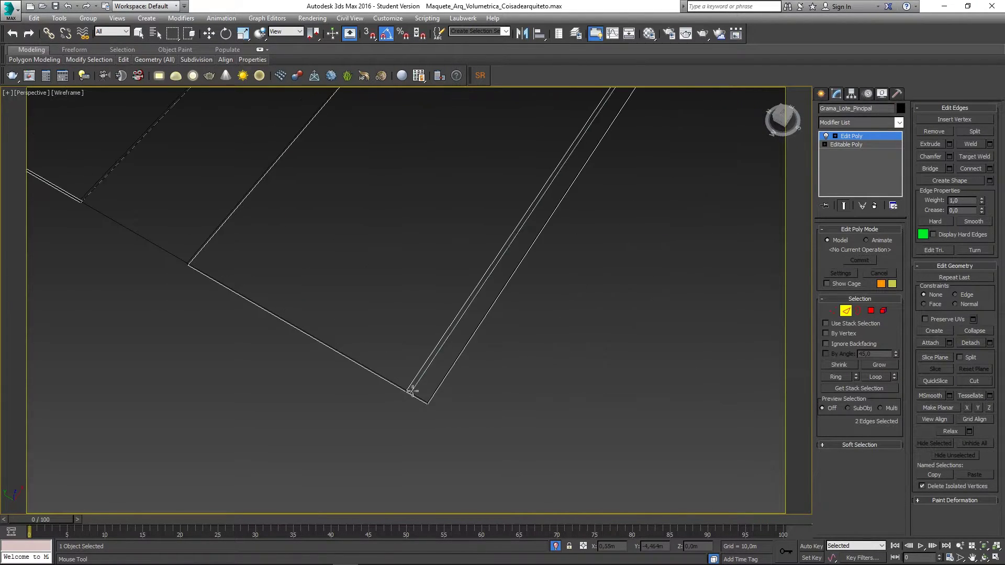
pyautogui.scroll(5, 408, 390)
pyautogui.rightClick(783, 116)
pyautogui.click(538, 227)
pyautogui.scroll(-3, 471, 305)
pyautogui.moveTo(336, 245); pyautogui.dragTo(369, 305, button='middle')
pyautogui.scroll(6, 453, 364)
pyautogui.moveTo(455, 354); pyautogui.dragTo(447, 354, button='middle')
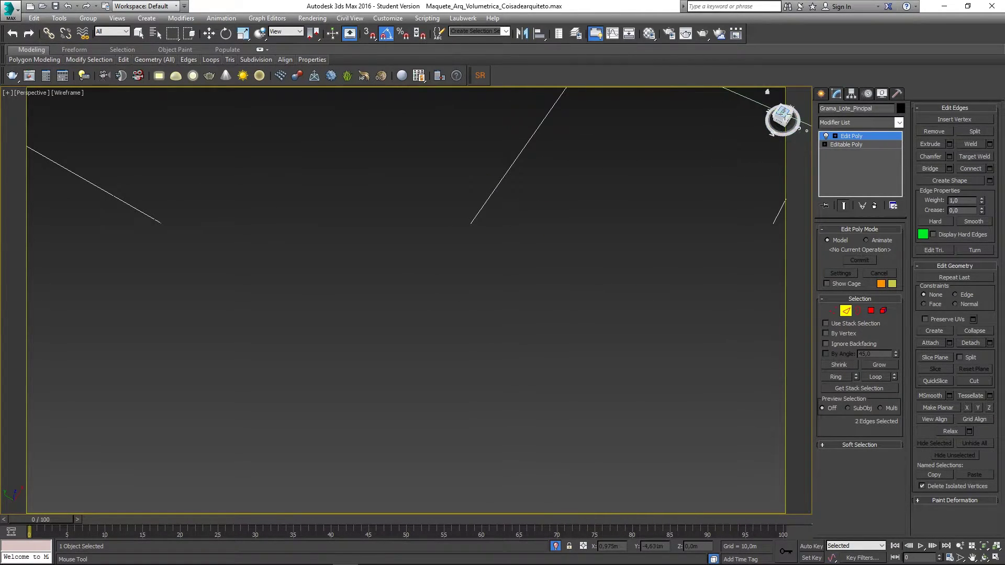
pyautogui.moveTo(386, 265); pyautogui.dragTo(448, 340, button='middle')
pyautogui.scroll(-6, 405, 310)
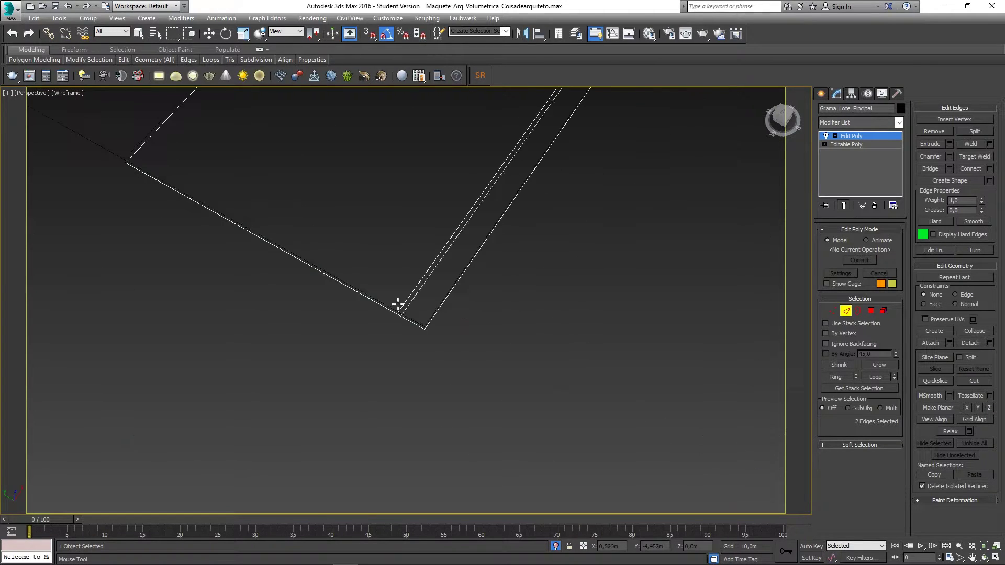
pyautogui.scroll(6, 410, 312)
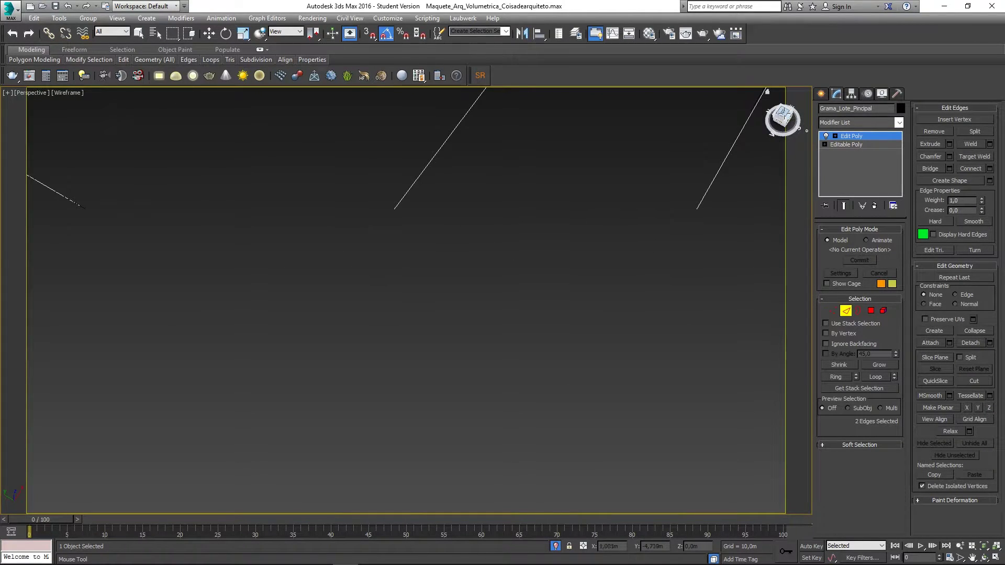
pyautogui.rightClick(785, 114)
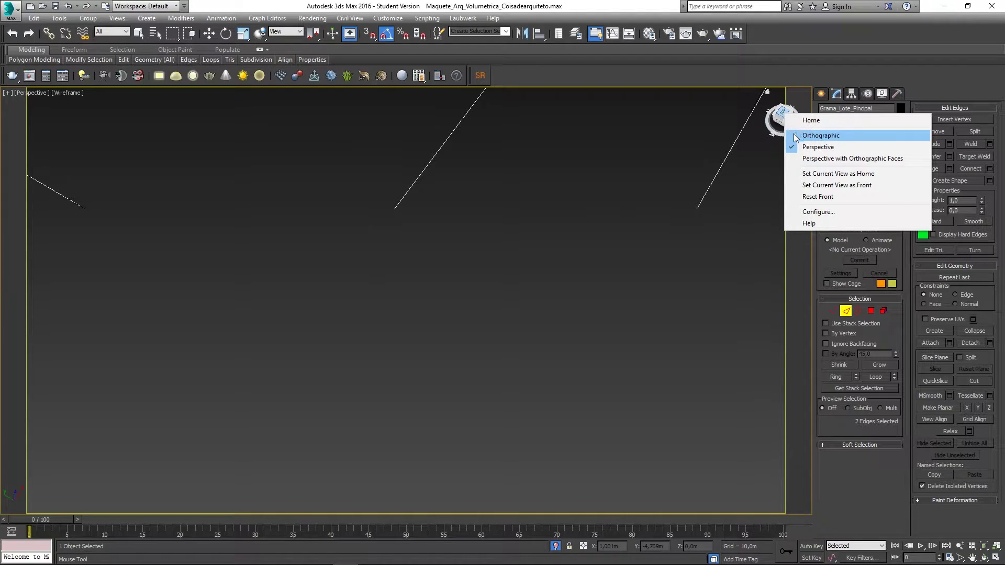
pyautogui.click(795, 134)
# Insert edge loops tight against the front and outer side edges of the right front lawn.
pyautogui.scroll(8, 480, 294)
pyautogui.moveTo(504, 376); pyautogui.dragTo(244, 179, button='middle')
pyautogui.scroll(3, 417, 337)
pyautogui.moveTo(489, 364); pyautogui.dragTo(278, 264, button='middle')
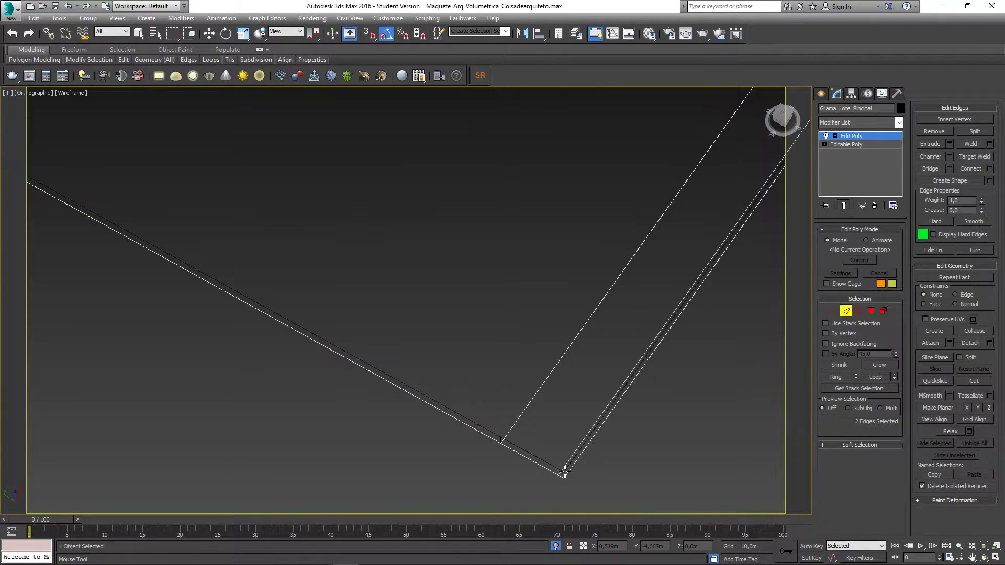
pyautogui.click(566, 473)
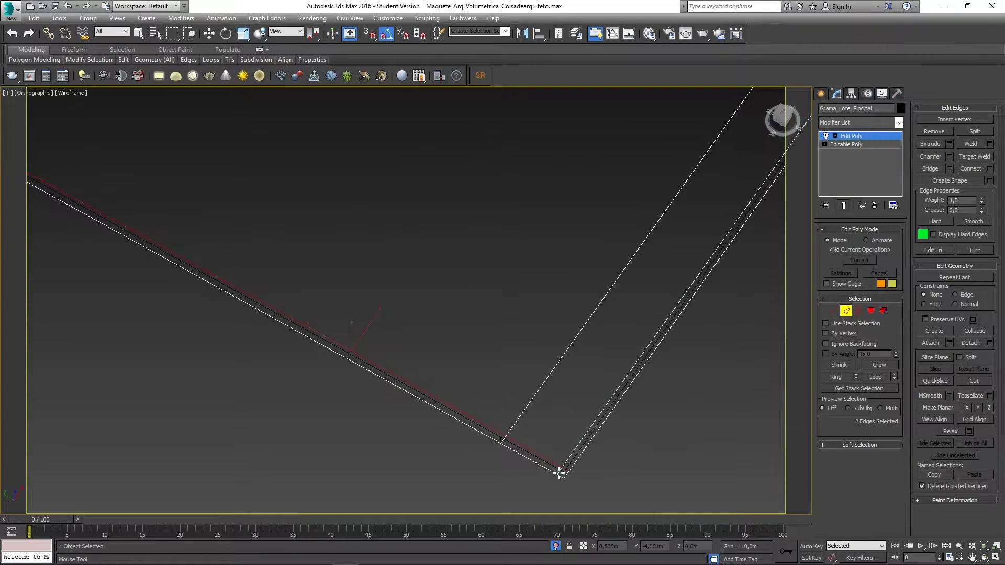
pyautogui.click(561, 474)
# Insert edge loops tight against the rear and inner side edges of the right front lawn.
pyautogui.scroll(-2, 524, 447)
pyautogui.scroll(-3, 489, 366)
pyautogui.scroll(6, 552, 360)
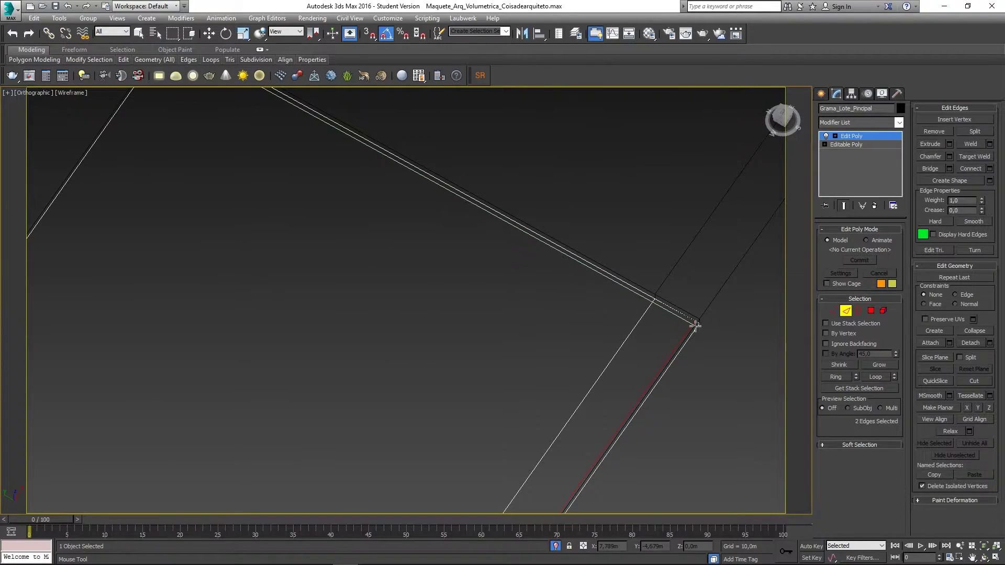
pyautogui.click(697, 326)
pyautogui.moveTo(285, 234); pyautogui.dragTo(489, 395, button='middle')
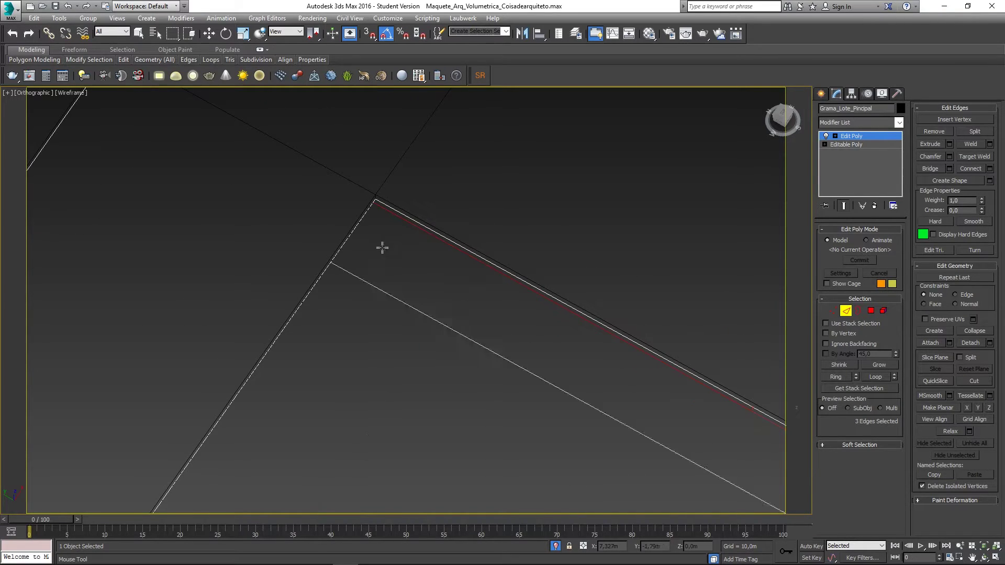
pyautogui.click(377, 204)
# Insert edge loops beside the edges meeting at the outer rear corner of the lawn strip behind the front lawns.
pyautogui.scroll(-3, 422, 230)
pyautogui.moveTo(673, 207); pyautogui.dragTo(458, 197, button='middle')
pyautogui.scroll(5, 457, 197)
pyautogui.moveTo(473, 132); pyautogui.dragTo(500, 250, button='middle')
pyautogui.scroll(3, 505, 252)
pyautogui.scroll(4, 542, 276)
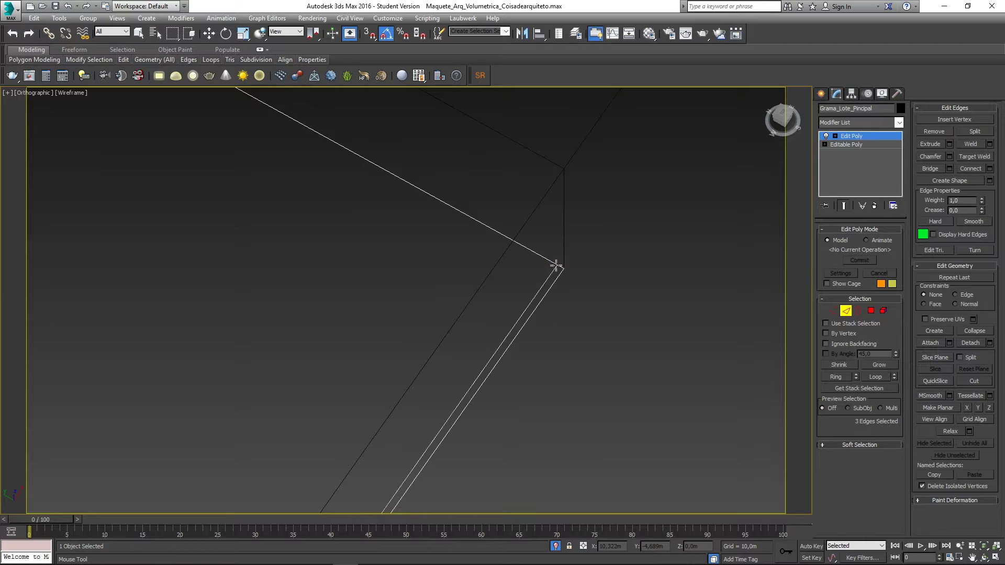
pyautogui.click(560, 270)
pyautogui.click(560, 271)
# Insert two more edge loops close to the borders of the lawn strip behind the front lawns.
pyautogui.scroll(-4, 470, 283)
pyautogui.moveTo(272, 188); pyautogui.dragTo(469, 310, button='middle')
pyautogui.scroll(-3, 573, 315)
pyautogui.scroll(-2, 469, 309)
pyautogui.moveTo(445, 356); pyautogui.dragTo(304, 314, button='middle')
pyautogui.scroll(4, 320, 262)
pyautogui.scroll(3, 256, 411)
pyautogui.scroll(5, 194, 461)
pyautogui.click(202, 417)
pyautogui.scroll(-5, 202, 417)
pyautogui.scroll(-3, 234, 323)
pyautogui.moveTo(234, 323); pyautogui.dragTo(680, 419, button='middle')
pyautogui.scroll(2, 347, 140)
pyautogui.scroll(6, 351, 146)
pyautogui.click(307, 121)
# Insert edge loops tight against the rear and inner side edges of the left front lawn.
pyautogui.scroll(-5, 338, 216)
pyautogui.scroll(-3, 337, 216)
pyautogui.scroll(-2, 348, 240)
pyautogui.moveTo(453, 227)
pyautogui.mouseDown(button='middle')
pyautogui.moveTo(365, 382)
pyautogui.moveTo(443, 215)
pyautogui.mouseUp(button='middle')
pyautogui.scroll(4, 377, 292)
pyautogui.moveTo(713, 469); pyautogui.dragTo(521, 352, button='middle')
pyautogui.scroll(8, 521, 352)
pyautogui.moveTo(634, 398); pyautogui.dragTo(476, 332, button='middle')
pyautogui.moveTo(616, 360); pyautogui.dragTo(518, 343, button='middle')
pyautogui.scroll(8, 518, 344)
pyautogui.click(580, 350)
pyautogui.scroll(-8, 551, 366)
pyautogui.scroll(-4, 563, 368)
pyautogui.moveTo(563, 368); pyautogui.dragTo(306, 263, button='middle')
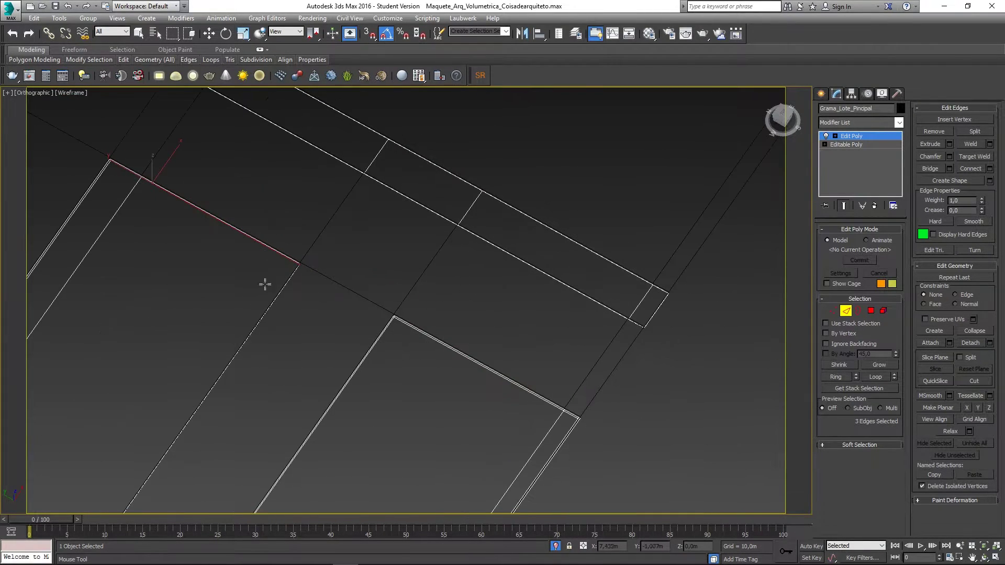
pyautogui.scroll(6, 341, 213)
pyautogui.scroll(4, 375, 225)
pyautogui.click(404, 223)
# Insert edge loops tight against the inner edges of the long side lawn strip and the far rear lawn strip.
pyautogui.scroll(-4, 403, 228)
pyautogui.scroll(-9, 425, 222)
pyautogui.moveTo(439, 261); pyautogui.dragTo(375, 392, button='middle')
pyautogui.scroll(4, 336, 279)
pyautogui.scroll(8, 296, 195)
pyautogui.scroll(3, 317, 229)
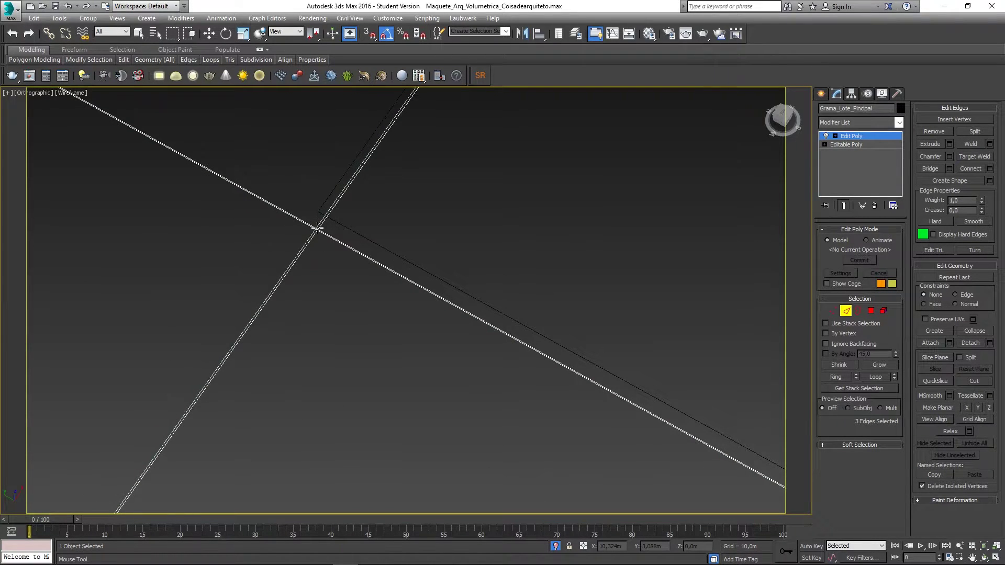
pyautogui.keyDown('ctrl'); pyautogui.click(318, 231); pyautogui.keyUp('ctrl')
pyautogui.scroll(-4, 312, 232)
pyautogui.scroll(6, 251, 279)
pyautogui.scroll(-10, 340, 211)
pyautogui.moveTo(433, 177); pyautogui.dragTo(260, 352, button='middle')
pyautogui.moveTo(386, 217); pyautogui.dragTo(342, 271, button='middle')
pyautogui.scroll(6, 390, 123)
pyautogui.moveTo(389, 124); pyautogui.dragTo(333, 232, button='middle')
pyautogui.scroll(8, 354, 363)
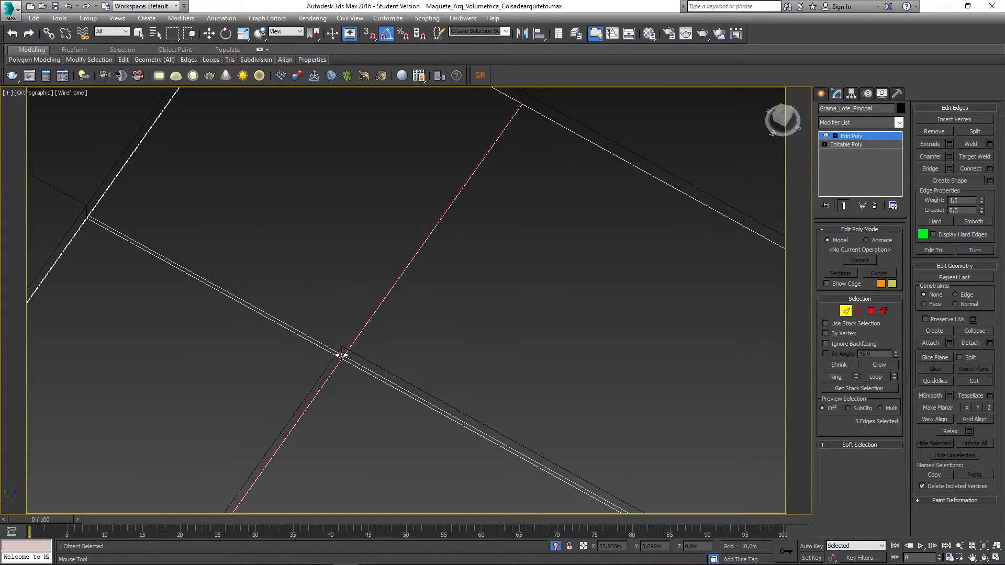
pyautogui.click(341, 357)
# Insert two more edge loops close to the borders at the free end of the far rear lawn strip.
pyautogui.moveTo(180, 256); pyautogui.dragTo(337, 388, button='middle')
pyautogui.scroll(3, 244, 359)
pyautogui.scroll(-8, 271, 347)
pyautogui.moveTo(579, 422); pyautogui.dragTo(482, 359, button='middle')
pyautogui.scroll(-2, 483, 359)
pyautogui.moveTo(665, 434); pyautogui.dragTo(379, 269, button='middle')
pyautogui.scroll(7, 429, 348)
pyautogui.moveTo(456, 458); pyautogui.dragTo(406, 393, button='middle')
pyautogui.scroll(3, 408, 396)
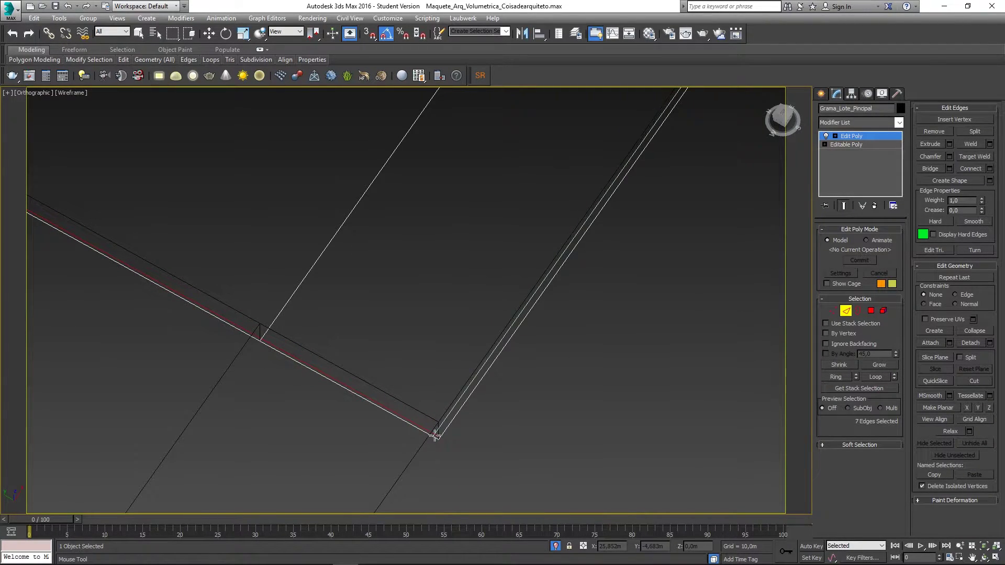
pyautogui.click(434, 429)
pyautogui.scroll(-5, 431, 427)
pyautogui.scroll(10, 526, 299)
pyautogui.scroll(2, 495, 299)
pyautogui.click(486, 300)
pyautogui.scroll(-8, 485, 306)
pyautogui.scroll(-5, 484, 307)
pyautogui.press('w')
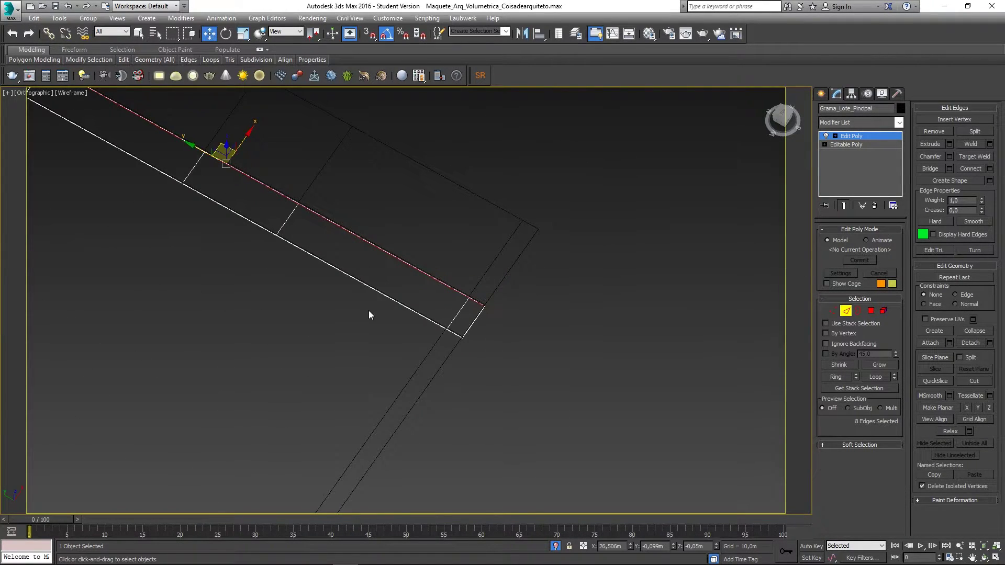
# In the top view, select the surplus loop vertices on the front lawns and the cross strips, and remove them from the mesh.
pyautogui.press('t')
pyautogui.press('1')
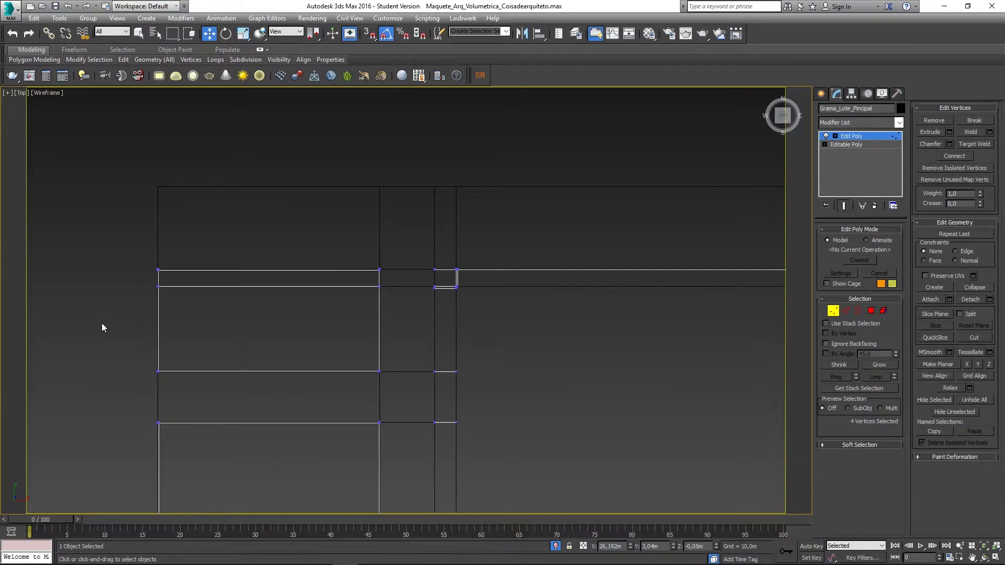
pyautogui.moveTo(384, 282); pyautogui.dragTo(388, 282)
pyautogui.keyDown('ctrl'); pyautogui.moveTo(397, 393); pyautogui.dragTo(475, 357); pyautogui.keyUp('ctrl')
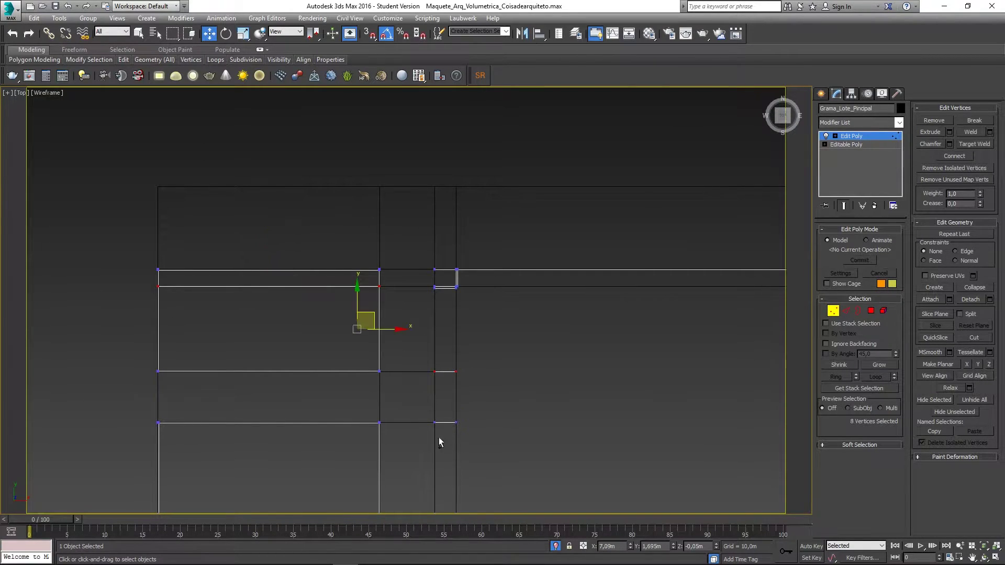
pyautogui.keyDown('ctrl'); pyautogui.moveTo(462, 422); pyautogui.dragTo(478, 439); pyautogui.keyUp('ctrl')
pyautogui.scroll(-2, 611, 404)
pyautogui.moveTo(611, 404); pyautogui.dragTo(414, 348, button='middle')
pyautogui.scroll(4, 639, 307)
pyautogui.keyDown('ctrl'); pyautogui.moveTo(556, 332); pyautogui.dragTo(676, 453); pyautogui.keyUp('ctrl')
pyautogui.moveTo(572, 421); pyautogui.dragTo(642, 305, button='middle')
pyautogui.scroll(-2, 642, 305)
pyautogui.moveTo(670, 382); pyautogui.dragTo(536, 388, button='middle')
pyautogui.scroll(3, 536, 388)
pyautogui.keyDown('ctrl'); pyautogui.moveTo(614, 437); pyautogui.dragTo(631, 435); pyautogui.keyUp('ctrl')
pyautogui.moveTo(321, 362); pyautogui.dragTo(427, 376, button='middle')
pyautogui.scroll(-3, 482, 387)
pyautogui.keyDown('ctrl'); pyautogui.moveTo(285, 444); pyautogui.dragTo(288, 442); pyautogui.keyUp('ctrl')
pyautogui.moveTo(338, 366); pyautogui.dragTo(530, 348, button='middle')
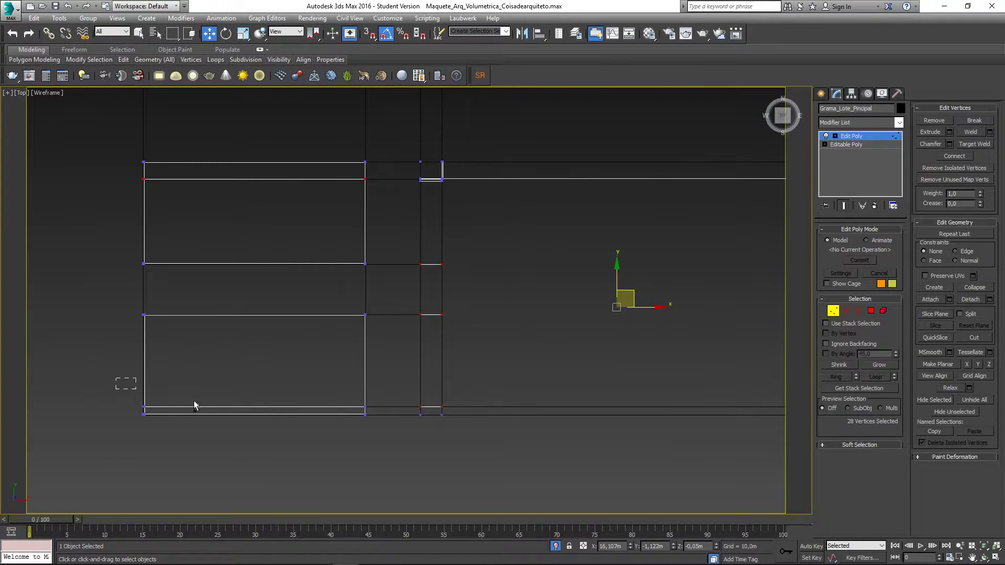
pyautogui.keyDown('ctrl'); pyautogui.moveTo(385, 414); pyautogui.dragTo(376, 410); pyautogui.keyUp('ctrl')
pyautogui.scroll(4, 367, 415)
pyautogui.press('p')
pyautogui.scroll(-5, 336, 442)
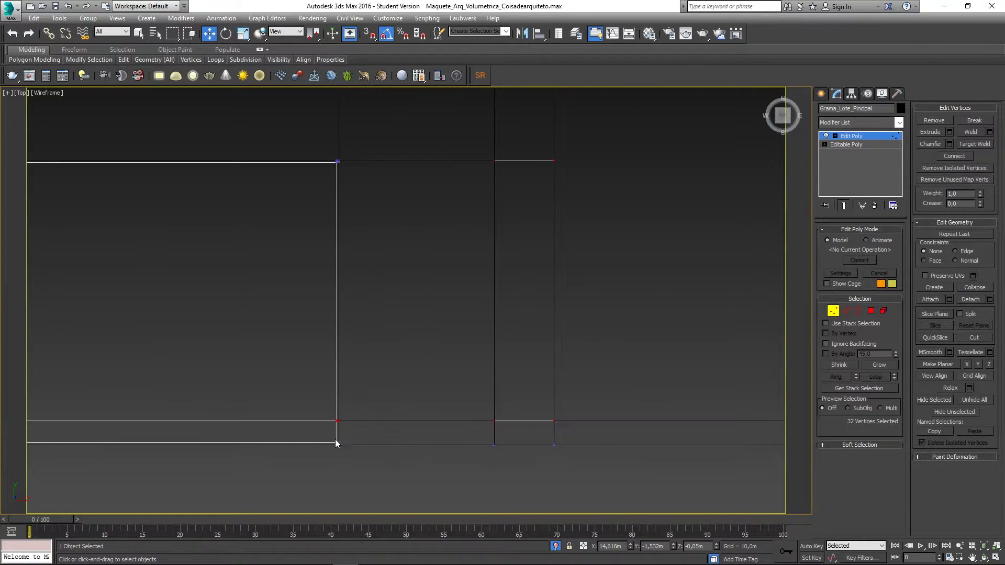
pyautogui.keyDown('alt'); pyautogui.moveTo(336, 436); pyautogui.dragTo(541, 297, button='middle'); pyautogui.keyUp('alt')
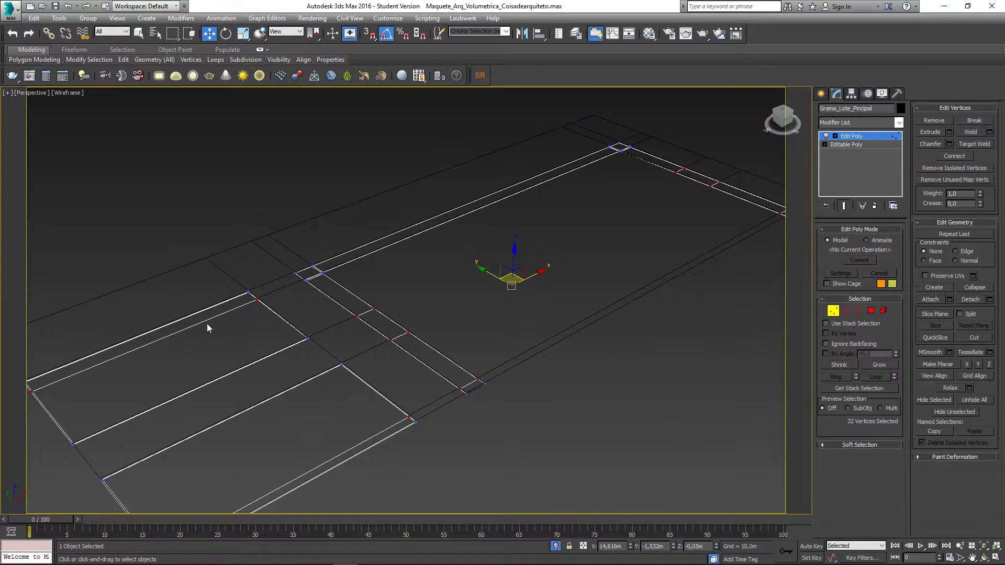
pyautogui.moveTo(278, 346); pyautogui.dragTo(278, 342, button='middle')
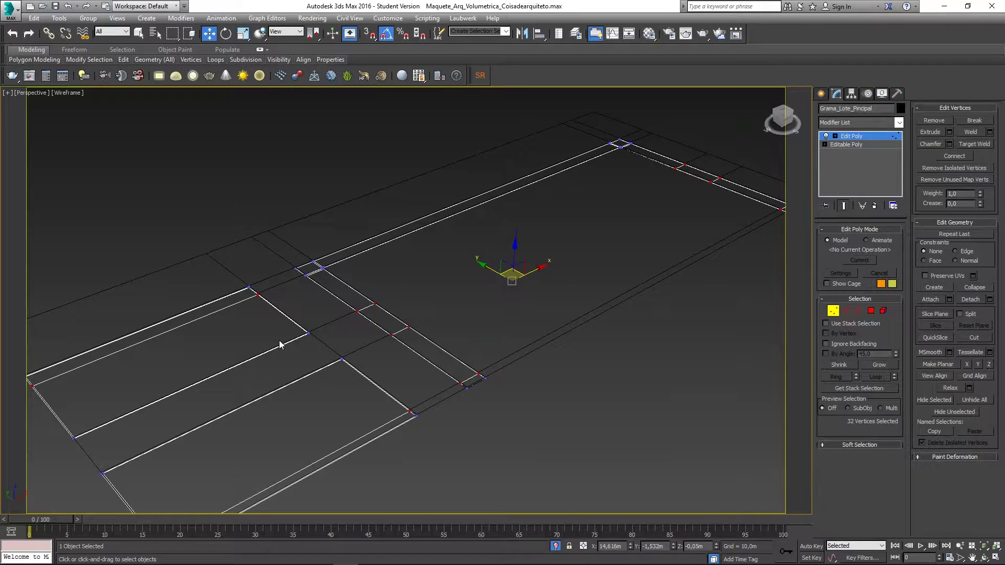
pyautogui.click(280, 345)
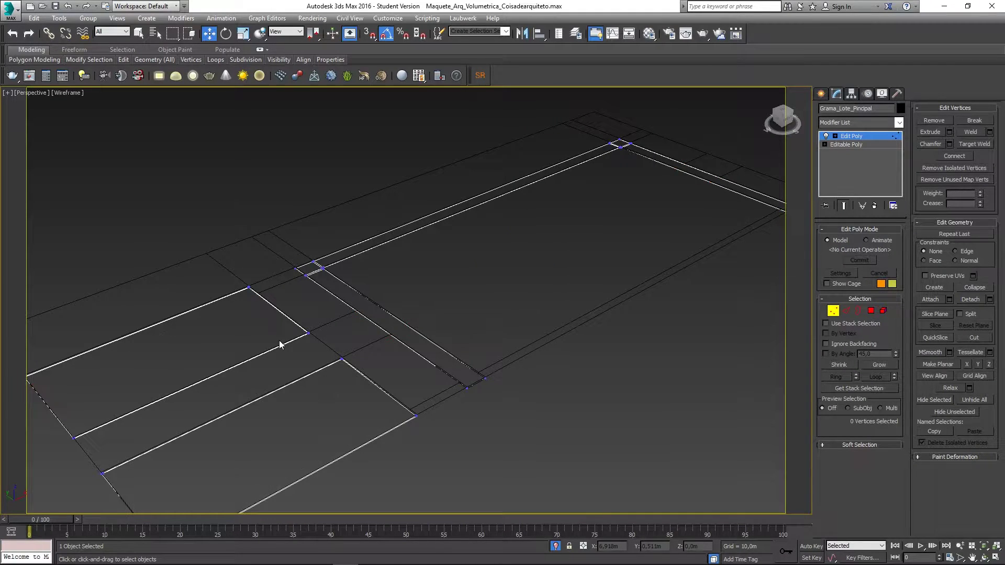
# Apply a TurboSmooth modifier to the whole lawn object and set its iterations to 6.
pyautogui.scroll(-3, 396, 337)
pyautogui.scroll(3, 451, 314)
pyautogui.moveTo(451, 315); pyautogui.dragTo(318, 360, button='middle')
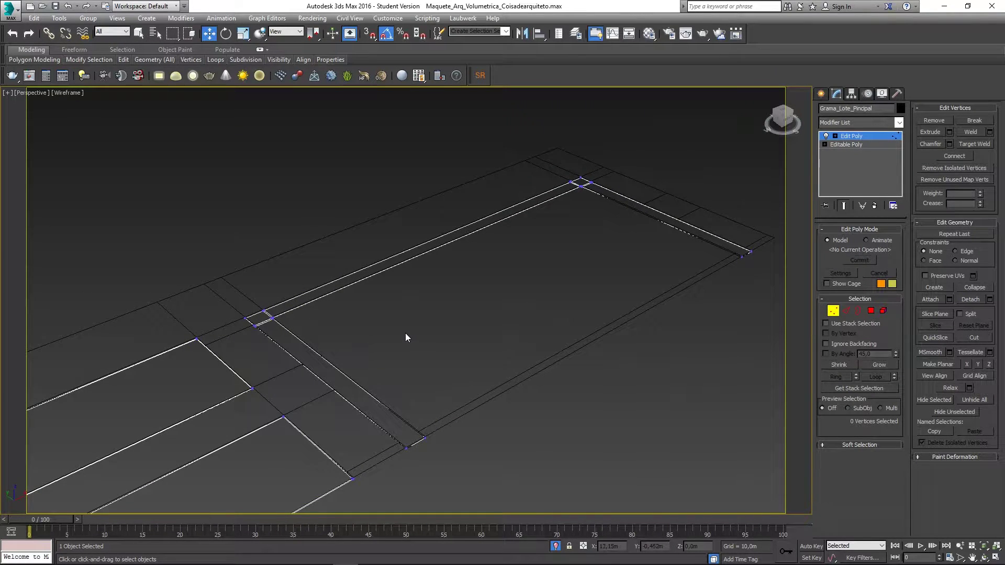
pyautogui.moveTo(419, 328)
pyautogui.keyDown('alt'); pyautogui.mouseDown(button='middle')
pyautogui.moveTo(419, 345)
pyautogui.moveTo(426, 326)
pyautogui.mouseUp(button='middle'); pyautogui.keyUp('alt')
pyautogui.scroll(-3, 520, 302)
pyautogui.moveTo(505, 325)
pyautogui.keyDown('alt'); pyautogui.mouseDown(button='middle')
pyautogui.moveTo(519, 352)
pyautogui.moveTo(499, 344)
pyautogui.mouseUp(button='middle'); pyautogui.keyUp('alt')
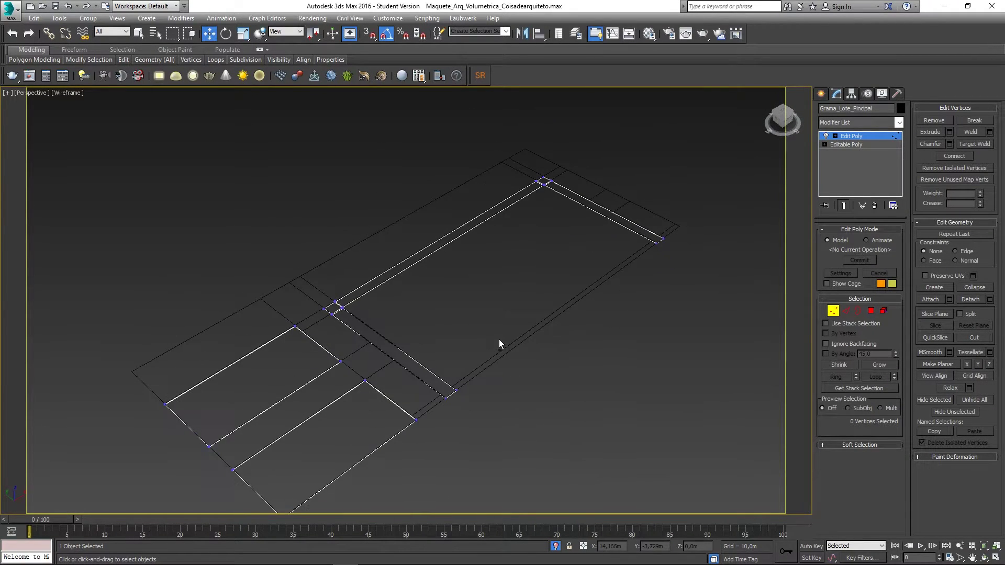
pyautogui.click(832, 311)
pyautogui.click(861, 121)
pyautogui.write('tu')
pyautogui.press('Return')
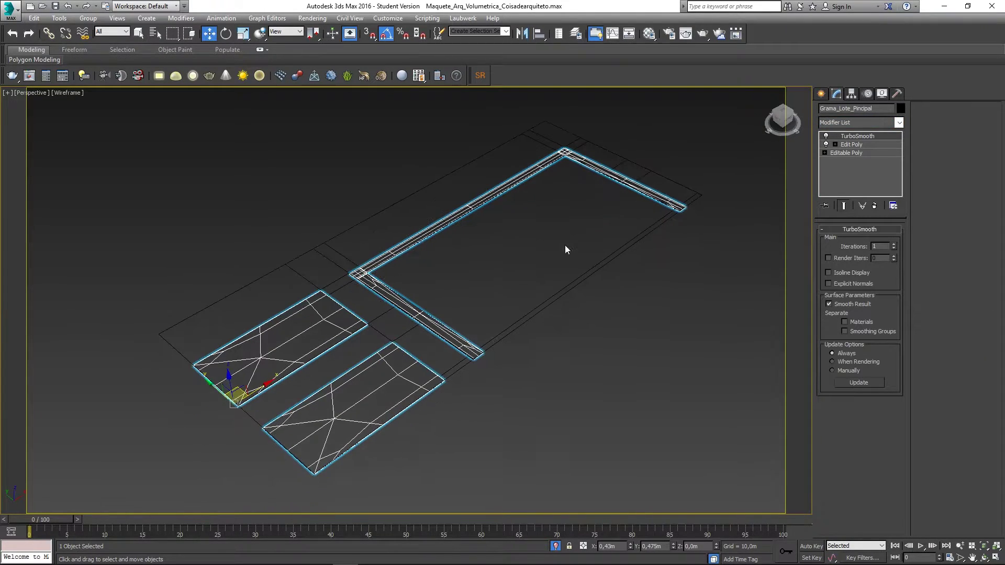
pyautogui.scroll(5, 294, 447)
pyautogui.scroll(-3, 322, 428)
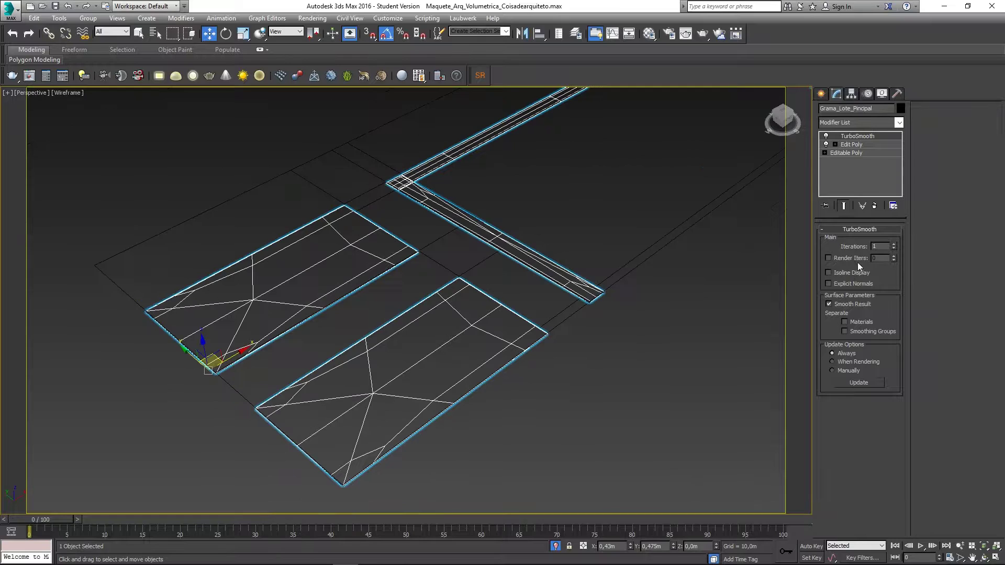
pyautogui.click(894, 244)
pyautogui.click(894, 245)
pyautogui.click(893, 244)
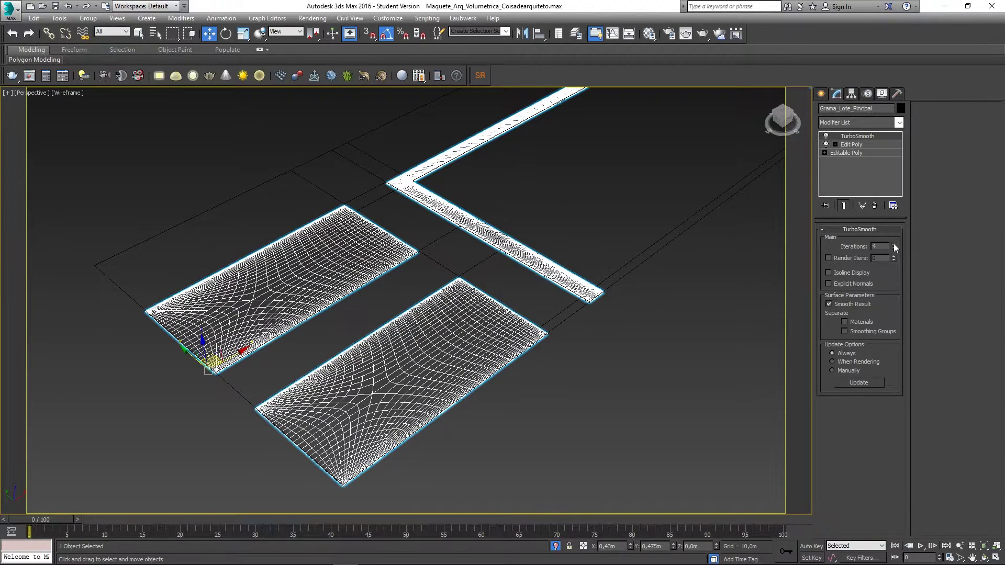
pyautogui.click(894, 245)
pyautogui.click(893, 244)
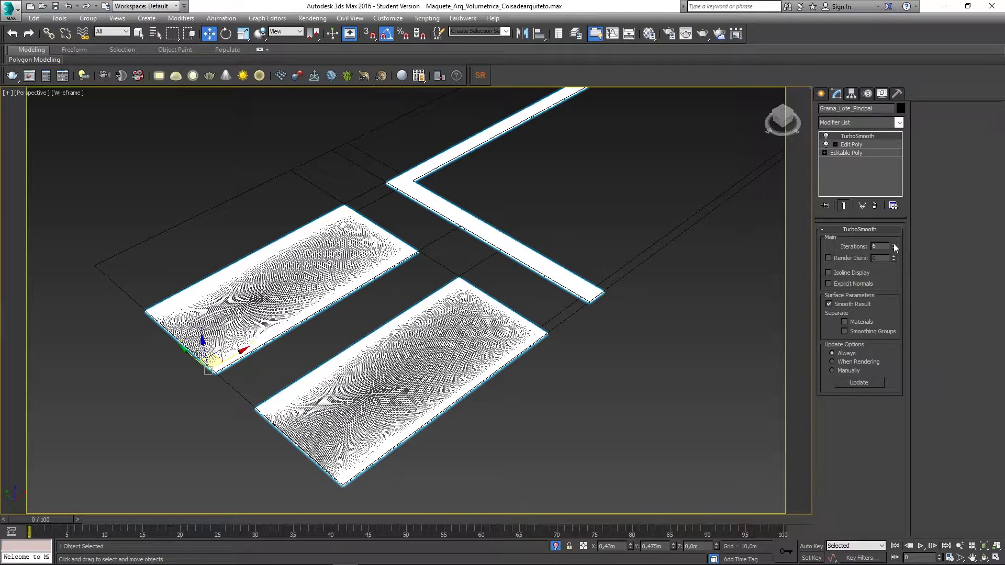
# Inspect the subdivision density on the front lawns and strips up close, and delete the TurboSmooth modifier.
pyautogui.moveTo(595, 278); pyautogui.dragTo(582, 300, button='middle')
pyautogui.scroll(5, 562, 294)
pyautogui.scroll(2, 545, 308)
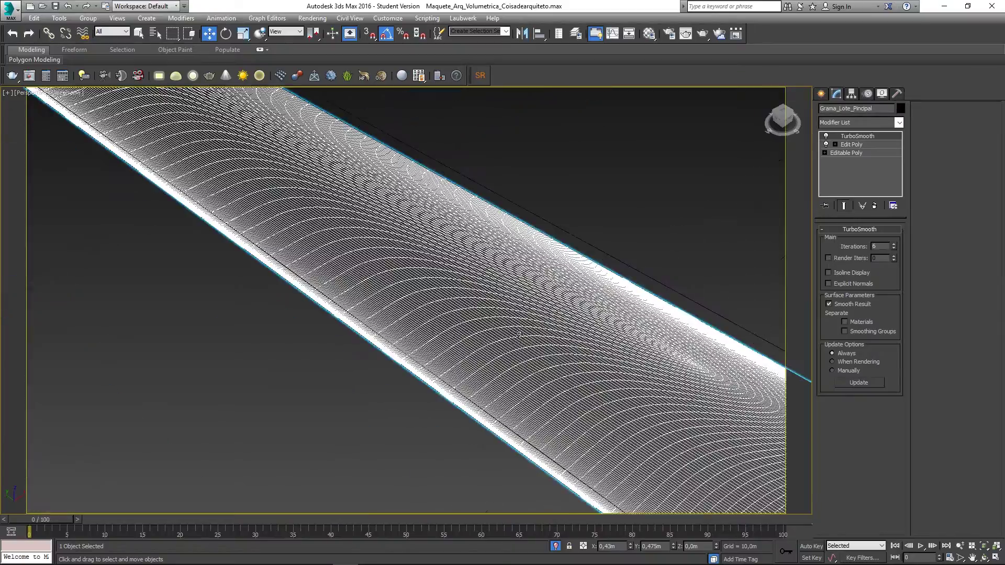
pyautogui.scroll(-6, 407, 395)
pyautogui.moveTo(204, 506); pyautogui.dragTo(297, 397, button='middle')
pyautogui.scroll(5, 291, 405)
pyautogui.scroll(-7, 292, 406)
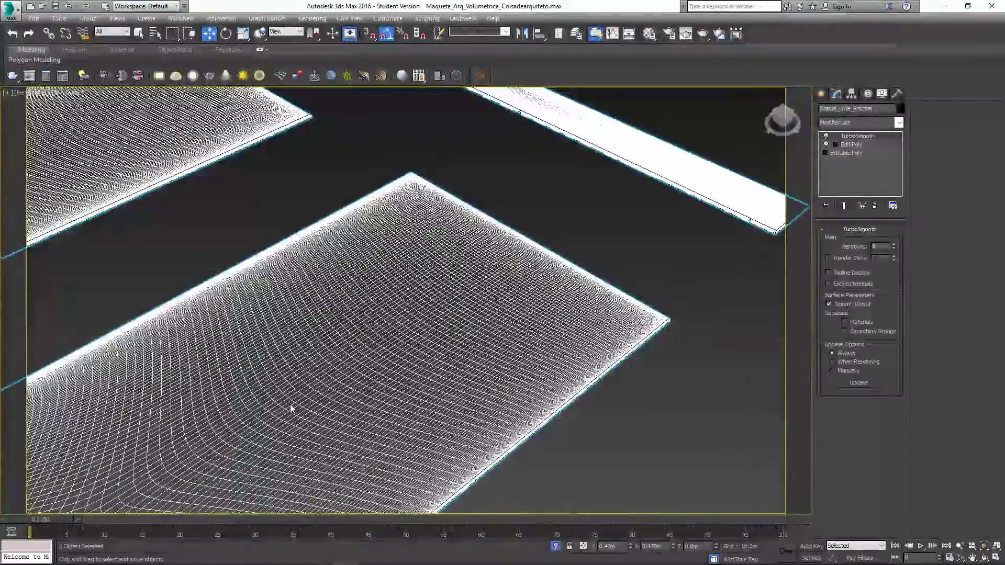
pyautogui.scroll(2, 309, 387)
pyautogui.scroll(4, 301, 359)
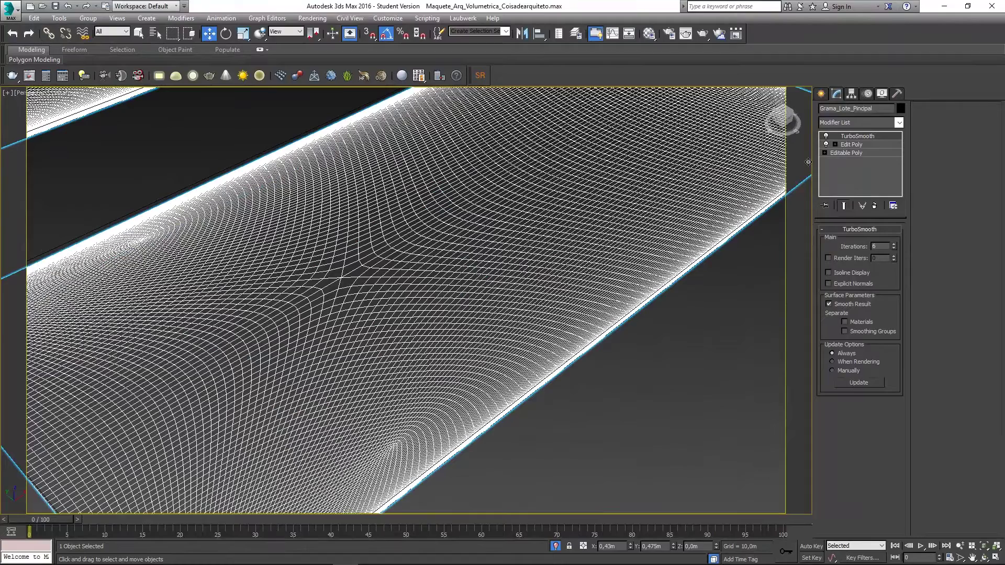
pyautogui.click(874, 205)
pyautogui.scroll(-5, 366, 325)
pyautogui.scroll(-4, 371, 314)
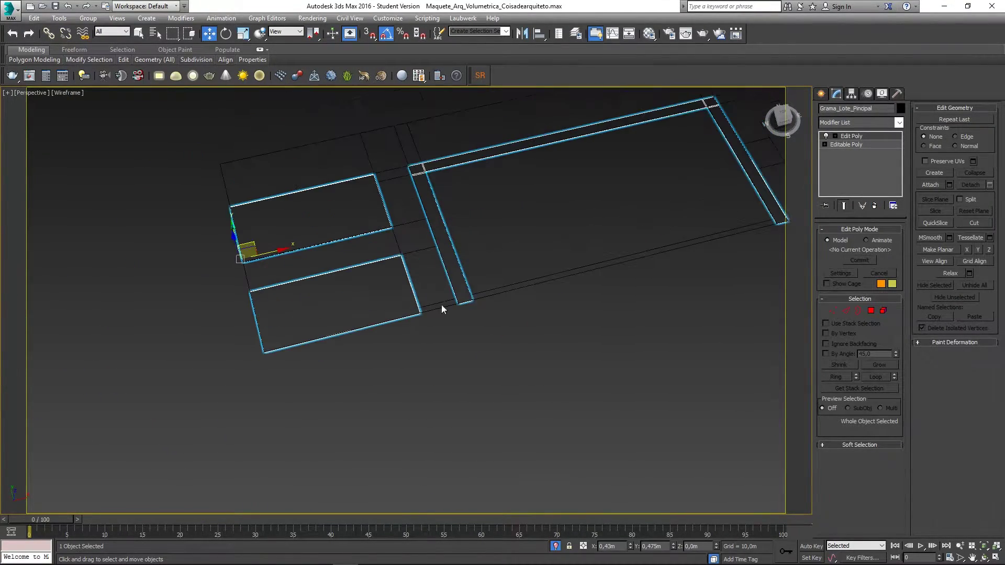
# Select the long edges of both front lawns and connect them with 10 evenly spaced segments.
pyautogui.click(844, 313)
pyautogui.keyDown('alt'); pyautogui.moveTo(388, 331); pyautogui.dragTo(298, 322, button='middle'); pyautogui.keyUp('alt')
pyautogui.click(330, 196)
pyautogui.keyDown('alt'); pyautogui.moveTo(369, 162); pyautogui.dragTo(431, 362, button='middle'); pyautogui.keyUp('alt')
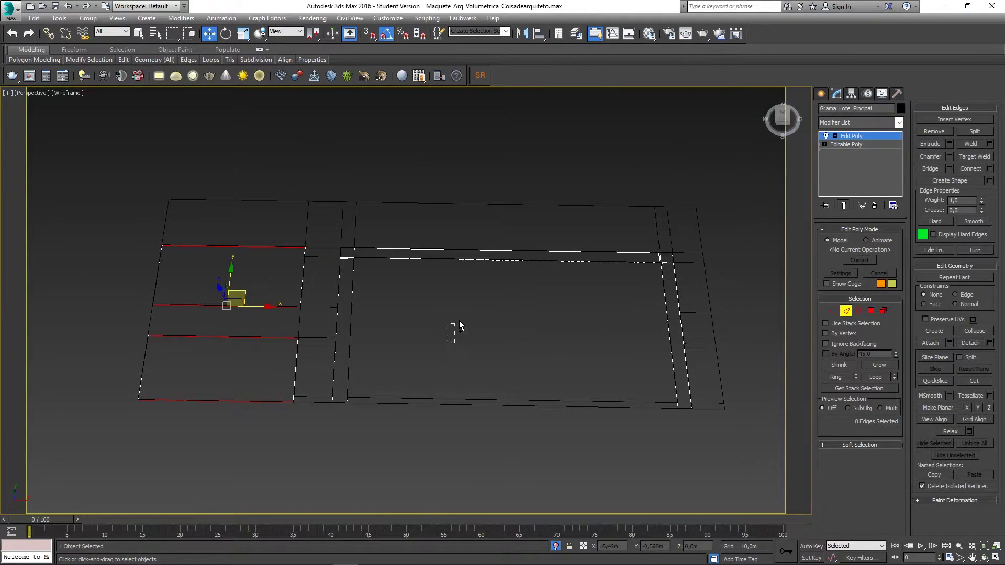
pyautogui.rightClick(233, 288)
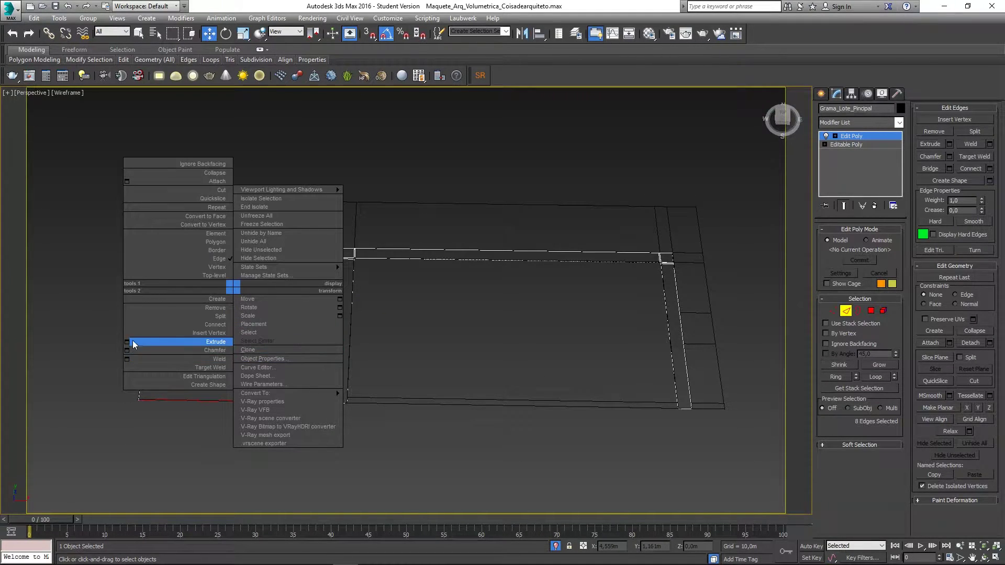
pyautogui.click(127, 325)
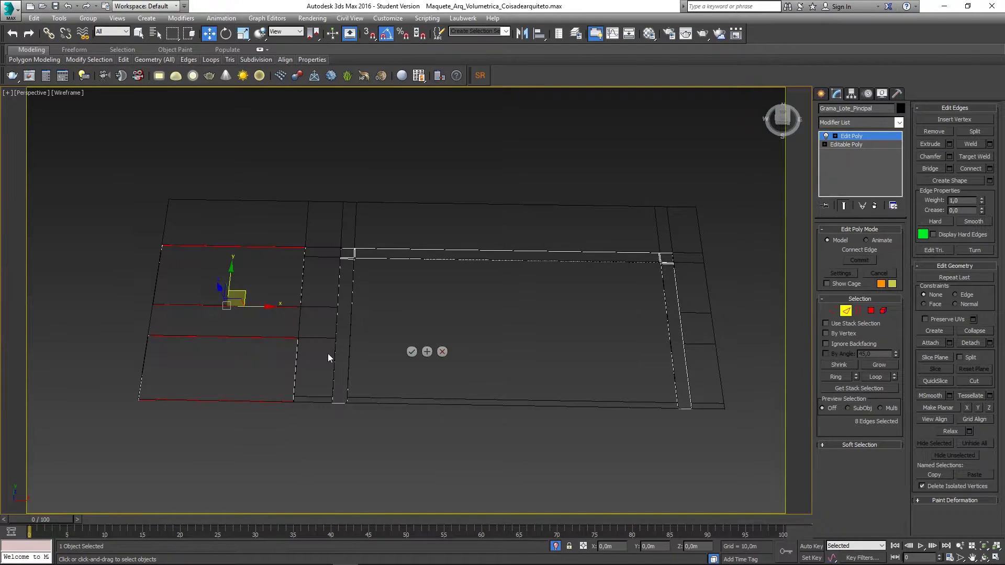
pyautogui.moveTo(412, 305)
pyautogui.mouseDown()
pyautogui.moveTo(413, 270)
pyautogui.moveTo(411, 291)
pyautogui.mouseUp()
pyautogui.click(412, 352)
# Select the crosswise edges of both front lawns and connect them with lengthwise segments to form an even grid.
pyautogui.moveTo(105, 364); pyautogui.dragTo(334, 382)
pyautogui.keyDown('ctrl'); pyautogui.moveTo(135, 269); pyautogui.dragTo(331, 298); pyautogui.keyUp('ctrl')
pyautogui.rightClick(258, 292)
pyautogui.click(408, 299)
pyautogui.rightClick(224, 263)
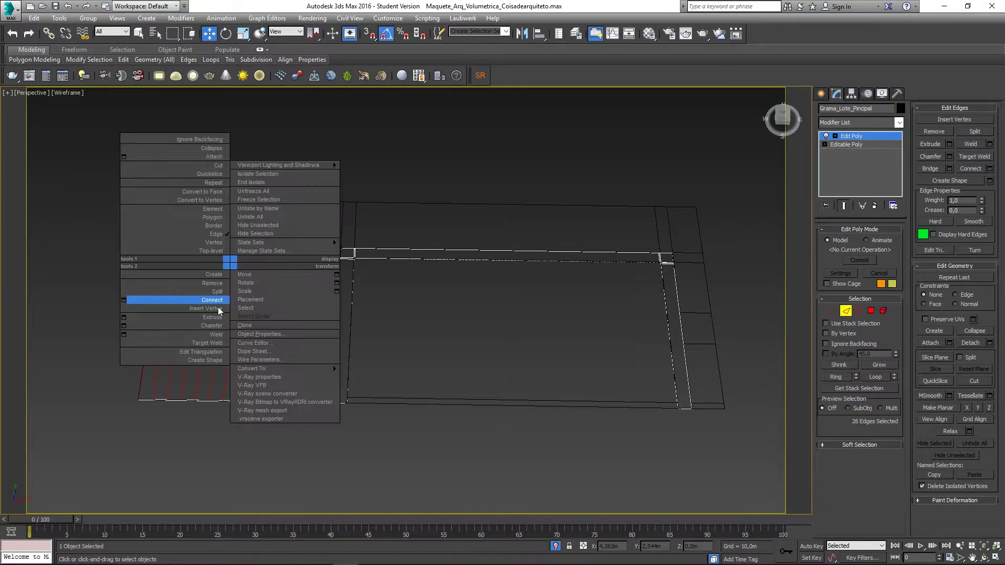
pyautogui.click(125, 300)
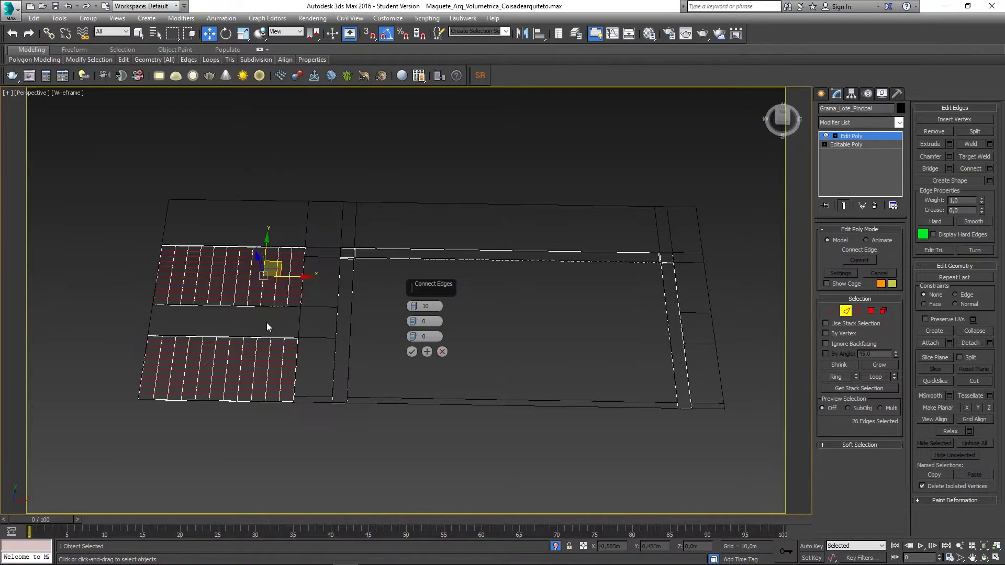
pyautogui.click(412, 352)
pyautogui.keyDown('alt'); pyautogui.moveTo(384, 357); pyautogui.dragTo(391, 313, button='middle'); pyautogui.keyUp('alt')
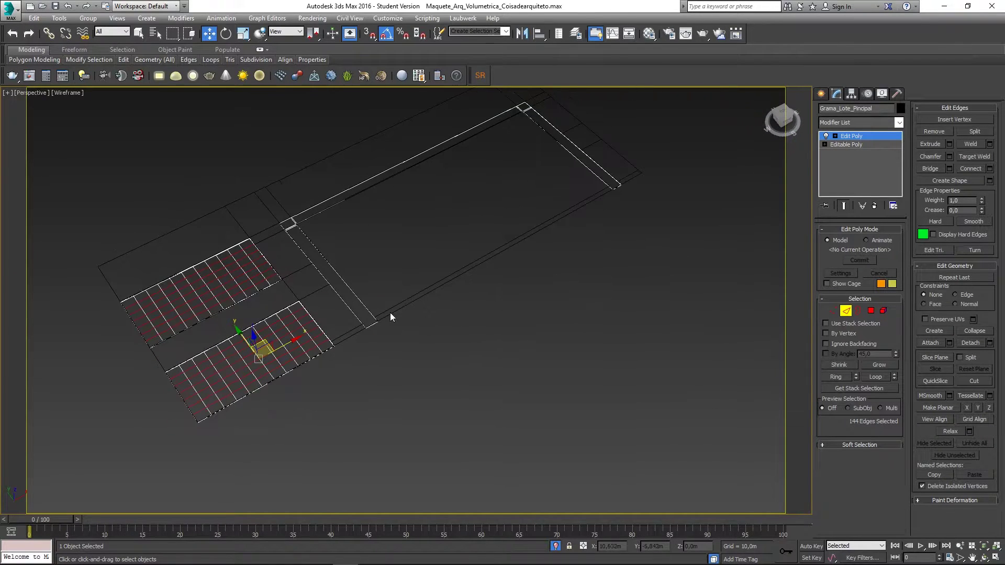
pyautogui.click(847, 311)
# Test a TurboSmooth modifier with 3 iterations on the gridded lawn object and remove it again.
pyautogui.click(843, 125)
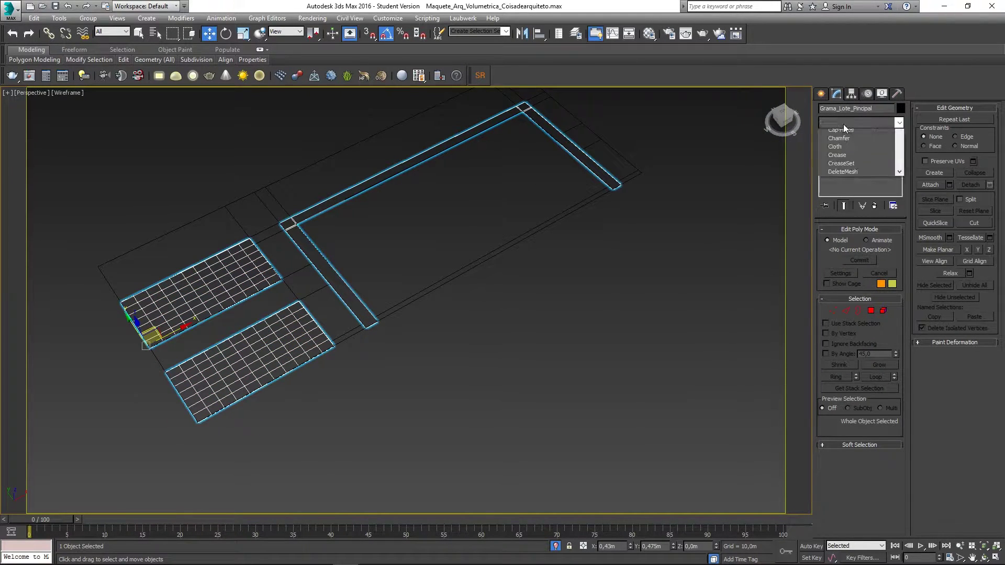
pyautogui.write('tu')
pyautogui.press('Return')
pyautogui.moveTo(501, 236); pyautogui.dragTo(548, 235, button='middle')
pyautogui.scroll(5, 354, 314)
pyautogui.moveTo(354, 315); pyautogui.dragTo(400, 277, button='middle')
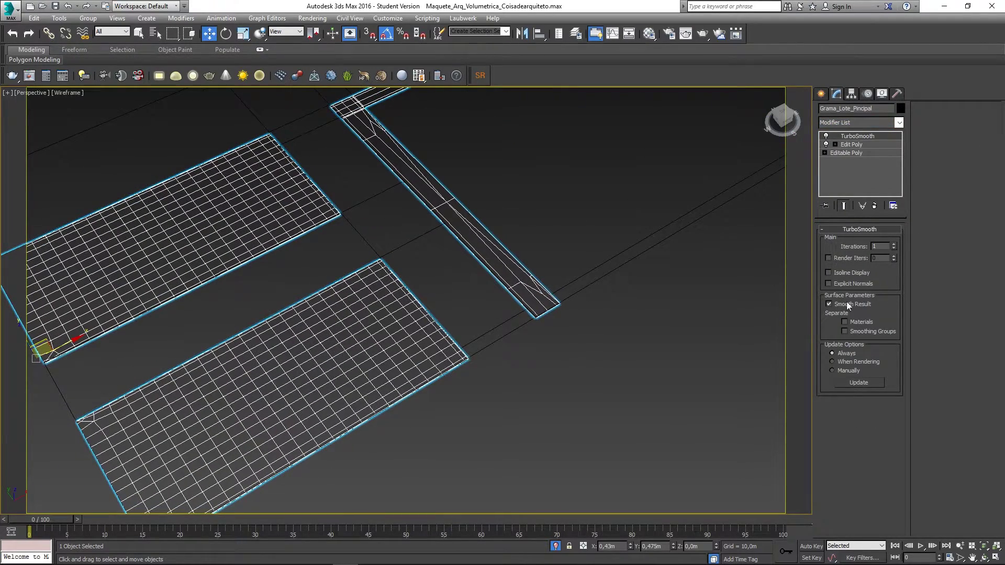
pyautogui.click(894, 244)
pyautogui.click(893, 244)
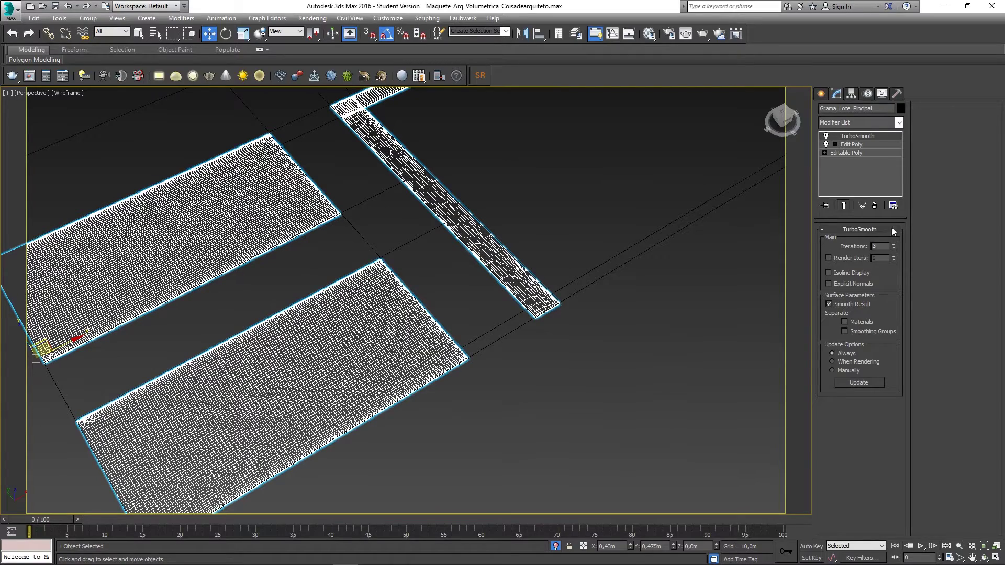
pyautogui.click(876, 205)
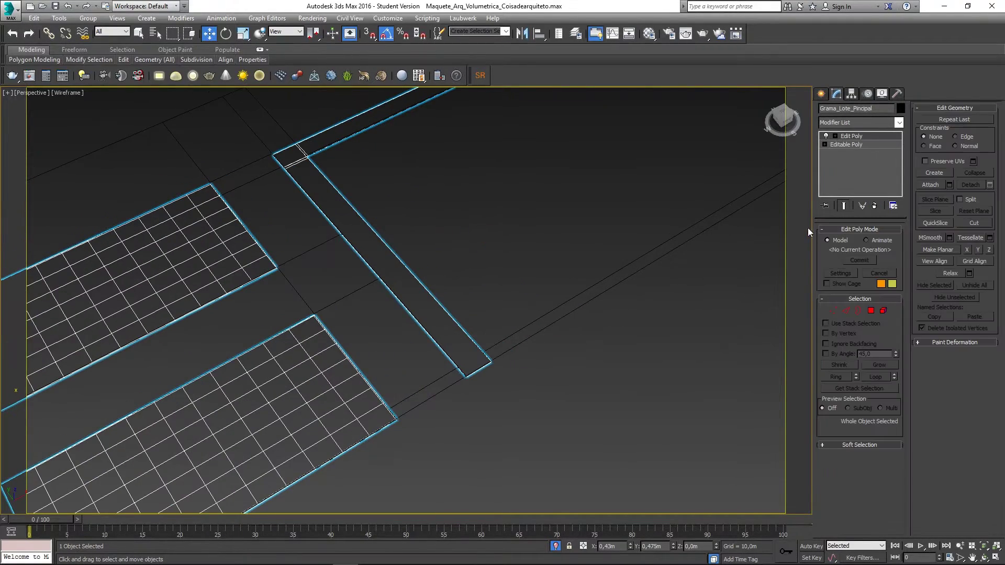
# Select the long edges of the three connected lawn strips and connect them with evenly spaced cross segments.
pyautogui.moveTo(354, 317); pyautogui.dragTo(430, 244)
pyautogui.moveTo(473, 253); pyautogui.dragTo(399, 348, button='middle')
pyautogui.scroll(-5, 399, 347)
pyautogui.keyDown('ctrl'); pyautogui.moveTo(454, 301); pyautogui.dragTo(396, 201); pyautogui.keyUp('ctrl')
pyautogui.keyDown('ctrl'); pyautogui.moveTo(617, 204); pyautogui.dragTo(617, 205); pyautogui.keyUp('ctrl')
pyautogui.rightClick(576, 233)
pyautogui.click(474, 273)
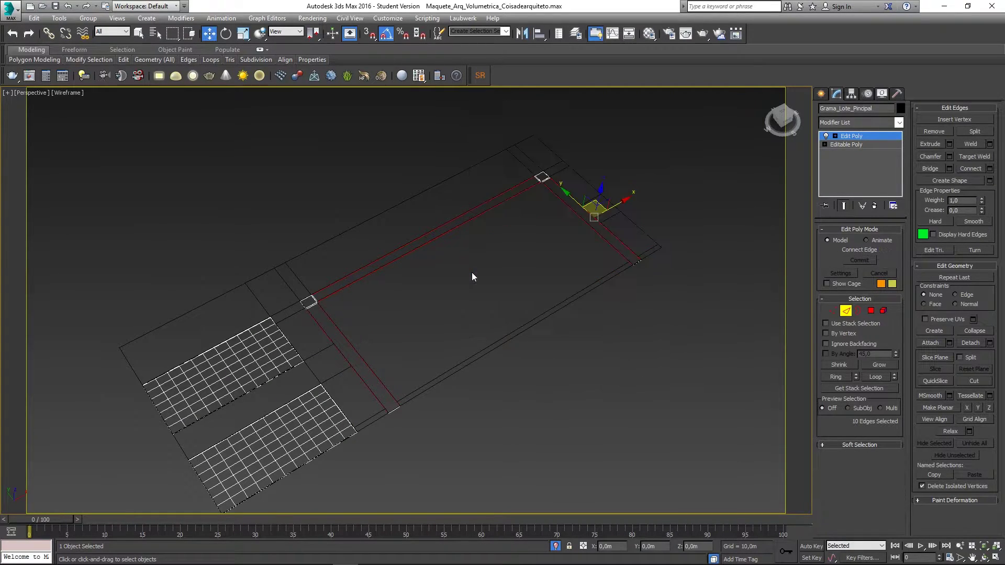
pyautogui.click(412, 351)
pyautogui.click(846, 310)
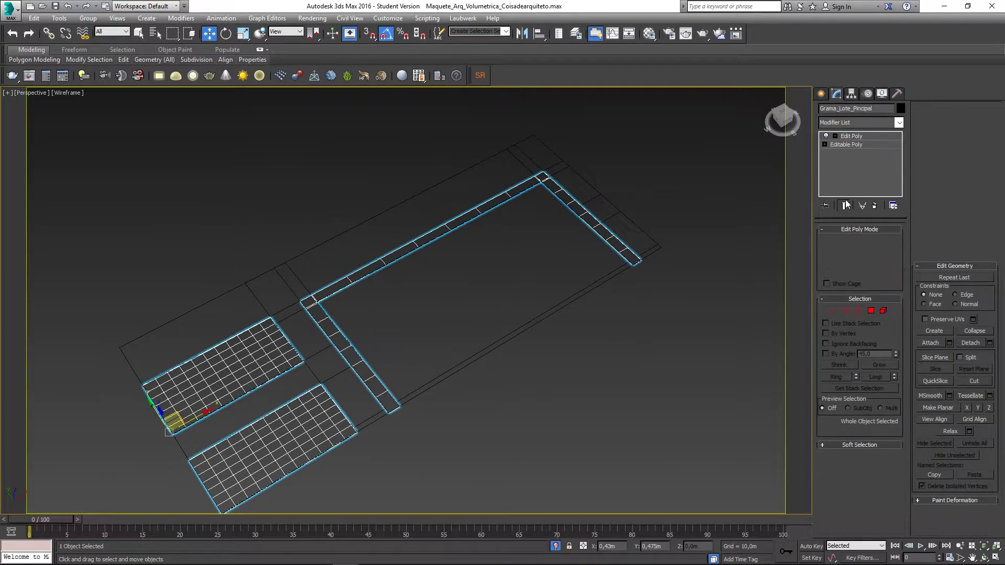
# Apply a TurboSmooth modifier to the lawn object and set its iterations to 3.
pyautogui.click(837, 122)
pyautogui.press('t')
pyautogui.press('t')
pyautogui.press('t')
pyautogui.press('Return')
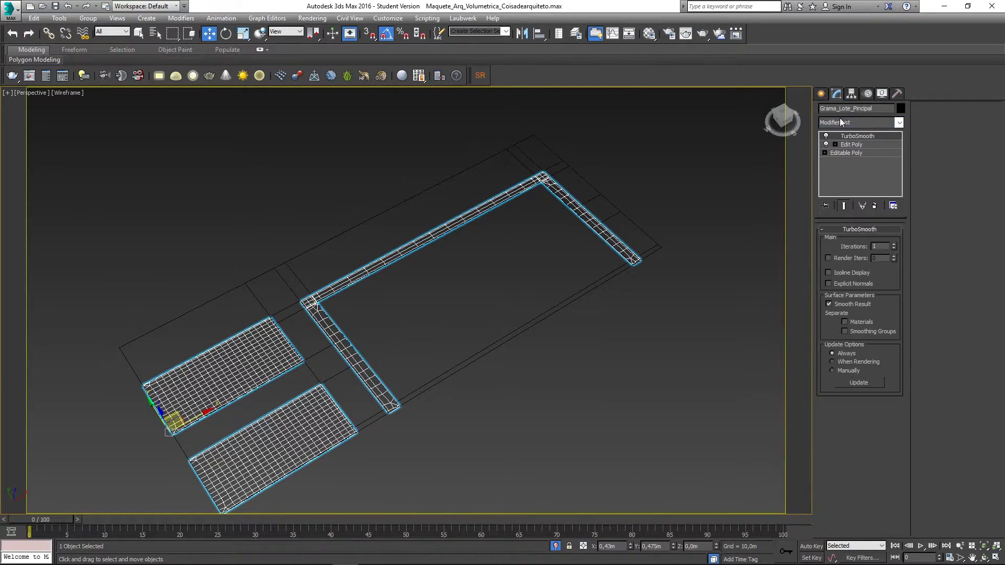
pyautogui.click(895, 244)
pyautogui.click(895, 243)
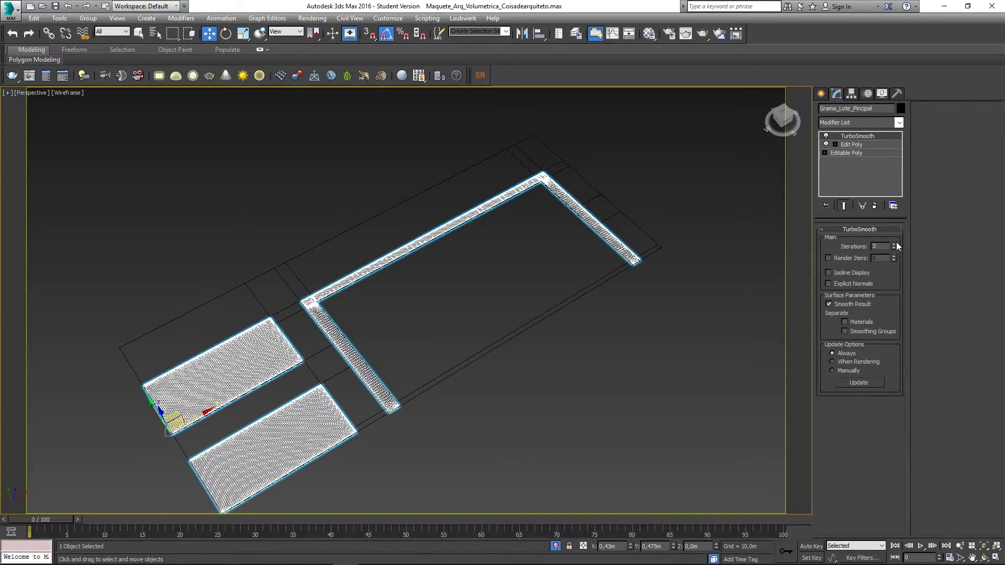
# Examine the TurboSmooth mesh density on both front lawns and the connected strips, especially at the corners.
pyautogui.moveTo(498, 353); pyautogui.dragTo(526, 338, button='middle')
pyautogui.keyDown('alt'); pyautogui.moveTo(526, 338); pyautogui.dragTo(412, 338, button='middle'); pyautogui.keyUp('alt')
pyautogui.scroll(4, 418, 388)
pyautogui.scroll(3, 412, 382)
pyautogui.scroll(-3, 412, 382)
pyautogui.moveTo(300, 350)
pyautogui.keyDown('alt'); pyautogui.mouseDown(button='middle')
pyautogui.moveTo(302, 367)
pyautogui.moveTo(307, 361)
pyautogui.mouseUp(button='middle'); pyautogui.keyUp('alt')
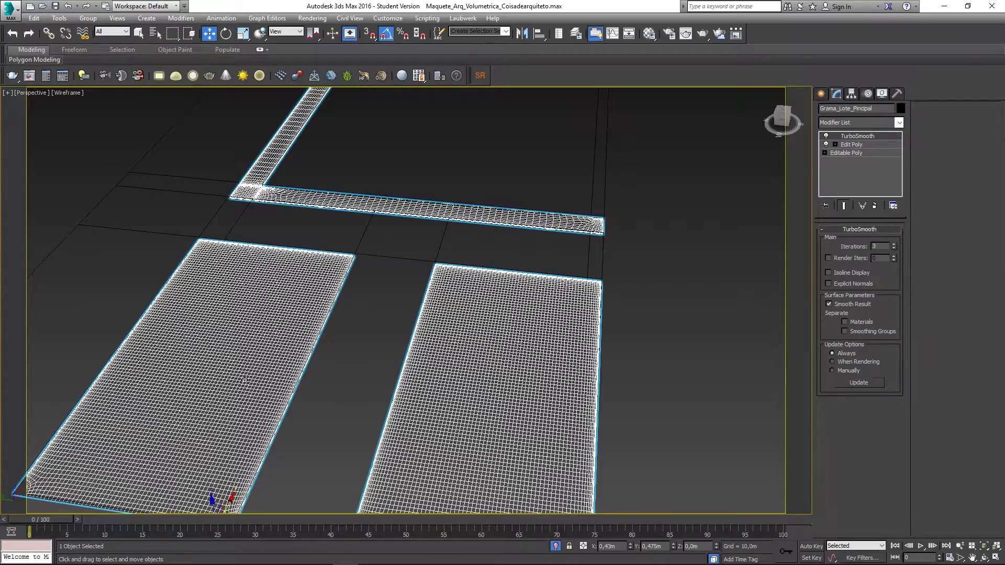
pyautogui.moveTo(390, 395); pyautogui.dragTo(348, 321, button='middle')
pyautogui.scroll(4, 471, 388)
pyautogui.moveTo(456, 411)
pyautogui.keyDown('alt'); pyautogui.mouseDown(button='middle')
pyautogui.moveTo(466, 413)
pyautogui.moveTo(456, 415)
pyautogui.mouseUp(button='middle'); pyautogui.keyUp('alt')
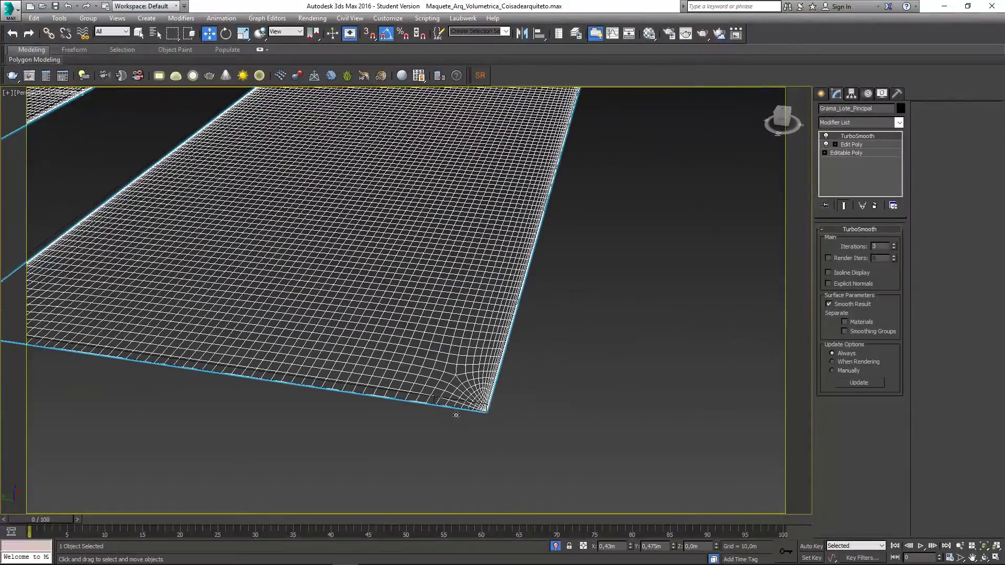
pyautogui.scroll(-5, 456, 415)
pyautogui.keyDown('alt'); pyautogui.moveTo(406, 342); pyautogui.dragTo(485, 276, button='middle'); pyautogui.keyUp('alt')
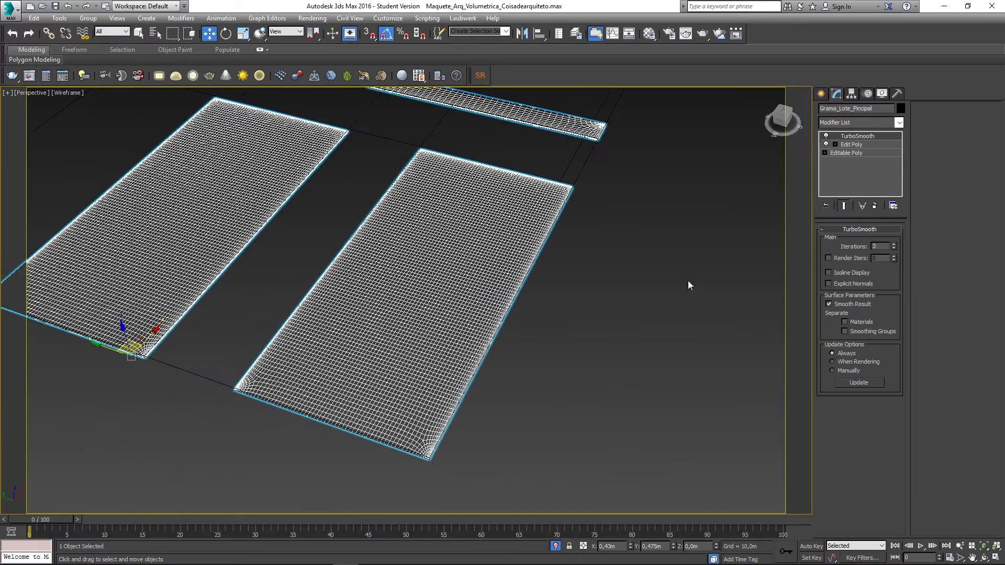
# Try 4 TurboSmooth iterations on the lawn object.
pyautogui.click(895, 245)
pyautogui.moveTo(549, 231); pyautogui.dragTo(550, 283, button='middle')
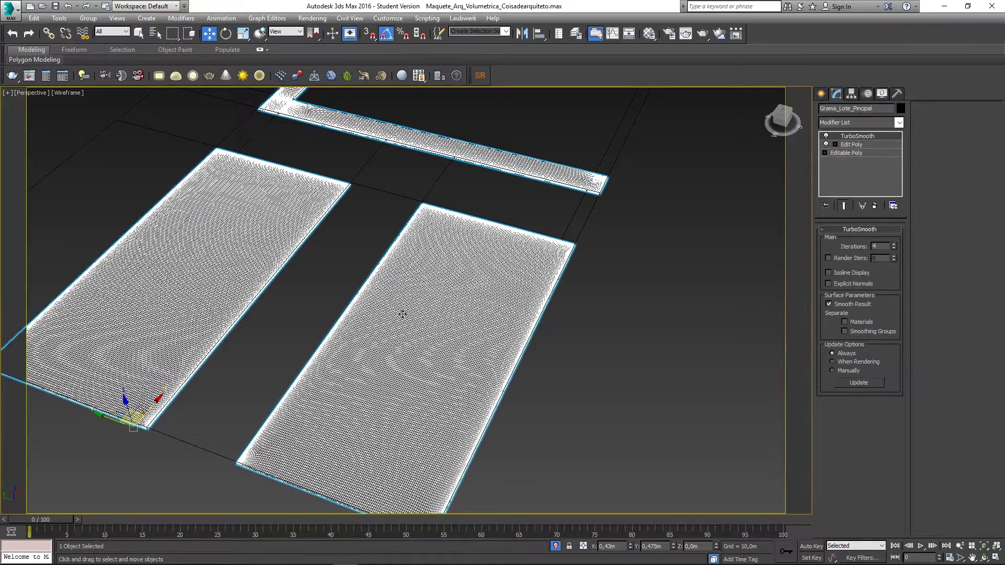
pyautogui.moveTo(339, 317); pyautogui.dragTo(379, 277, button='middle')
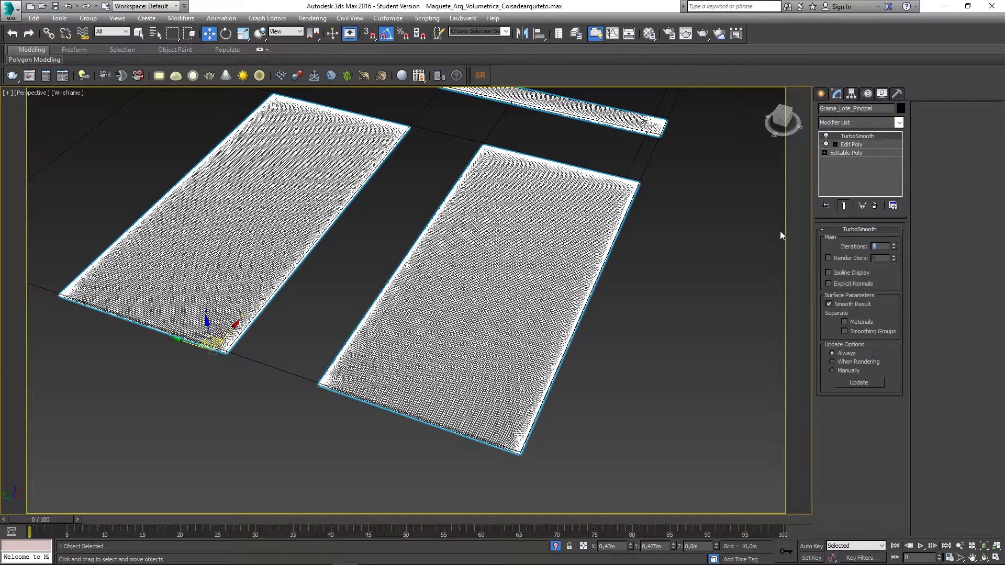
# Set the lawn's TurboSmooth iterations to 0 and enable separate render iterations with a value of 6.
pyautogui.write('0')
pyautogui.press('Return')
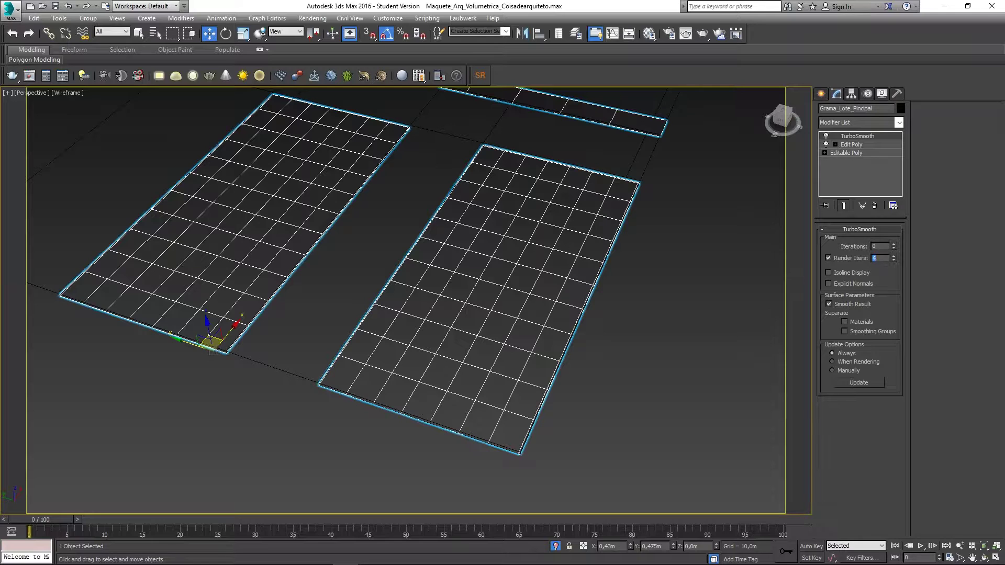
pyautogui.moveTo(630, 227); pyautogui.dragTo(601, 280, button='middle')
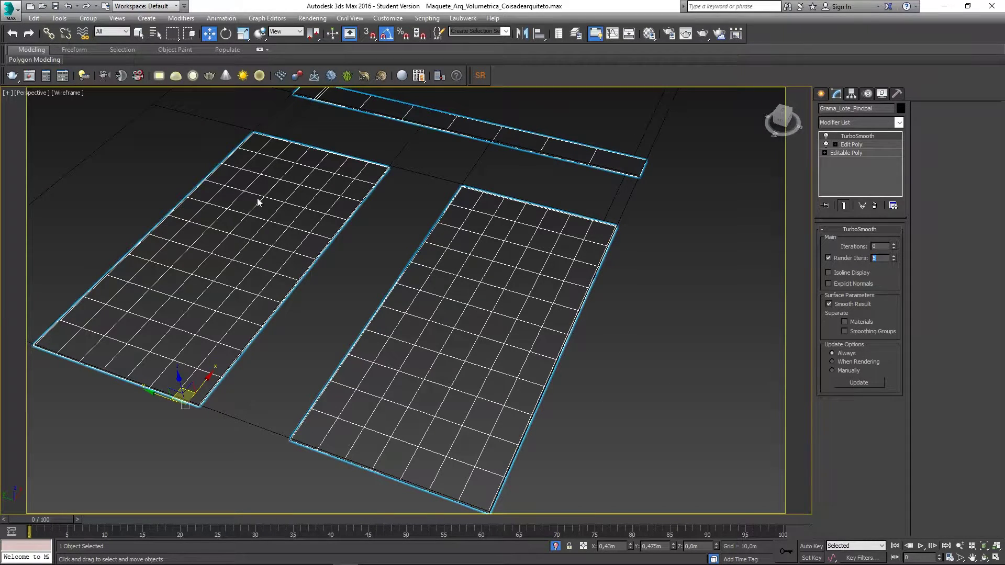
pyautogui.write('6')
pyautogui.moveTo(325, 223); pyautogui.dragTo(325, 247, button='middle')
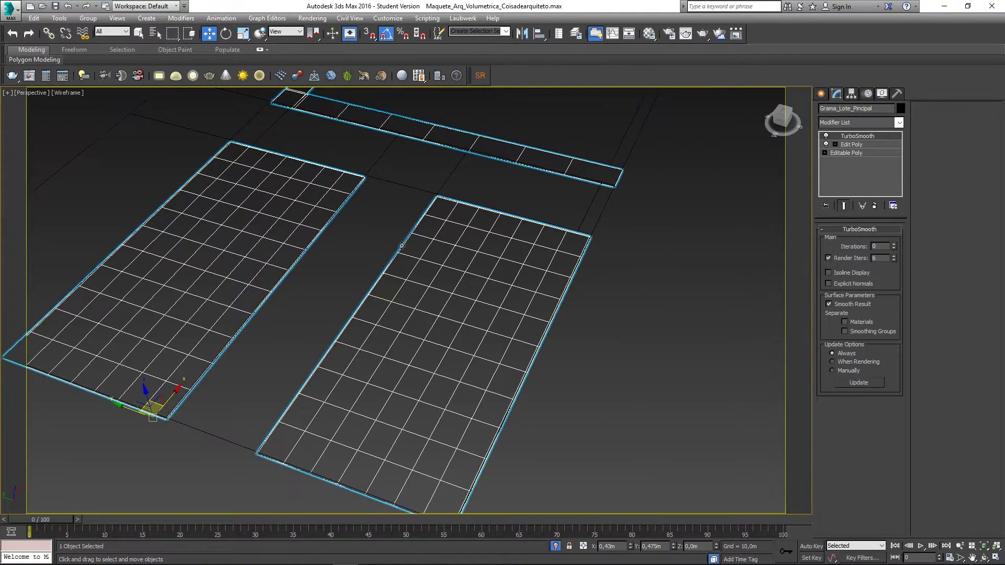
pyautogui.moveTo(271, 267); pyautogui.dragTo(284, 300, button='middle')
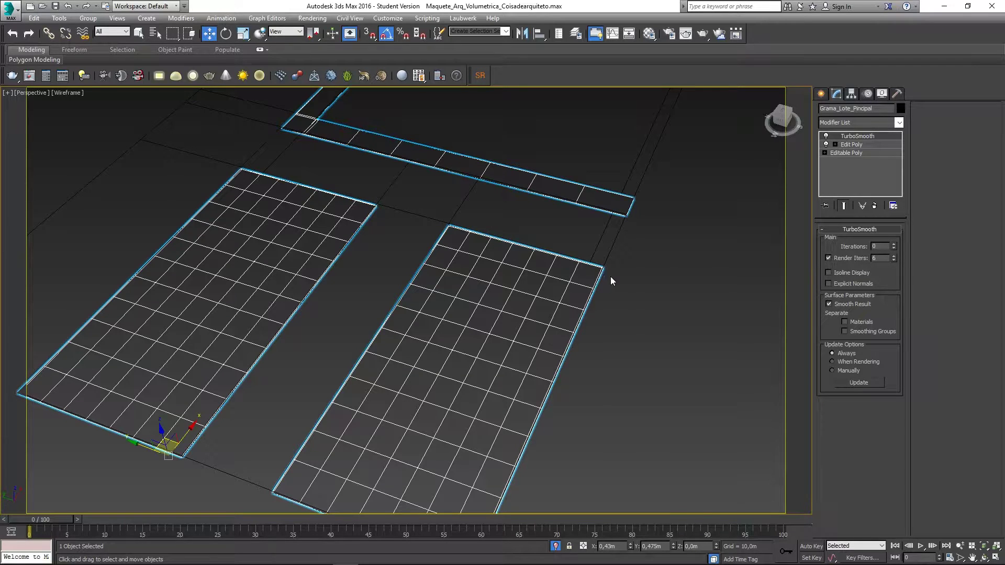
# End the isolation of the lawn object and switch the perspective view to shaded display.
pyautogui.scroll(-3, 519, 288)
pyautogui.moveTo(505, 237); pyautogui.dragTo(483, 256, button='middle')
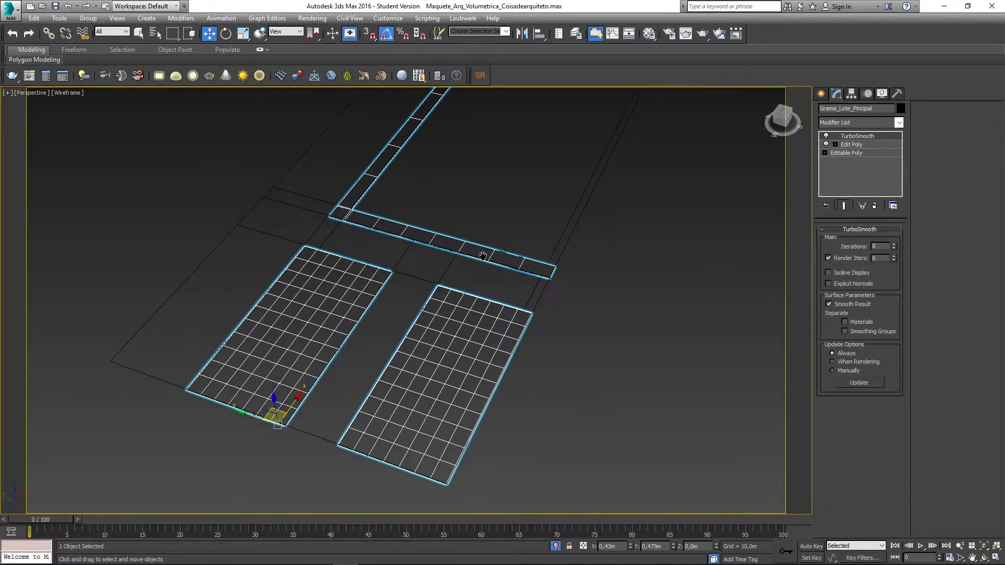
pyautogui.scroll(-3, 461, 293)
pyautogui.scroll(4, 461, 292)
pyautogui.scroll(-3, 404, 338)
pyautogui.scroll(2, 405, 339)
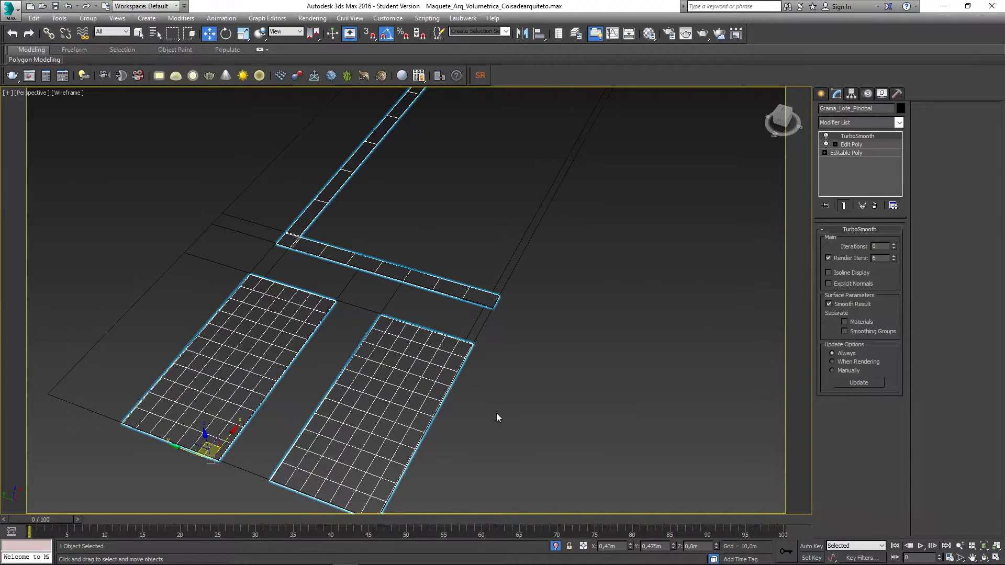
pyautogui.click(556, 545)
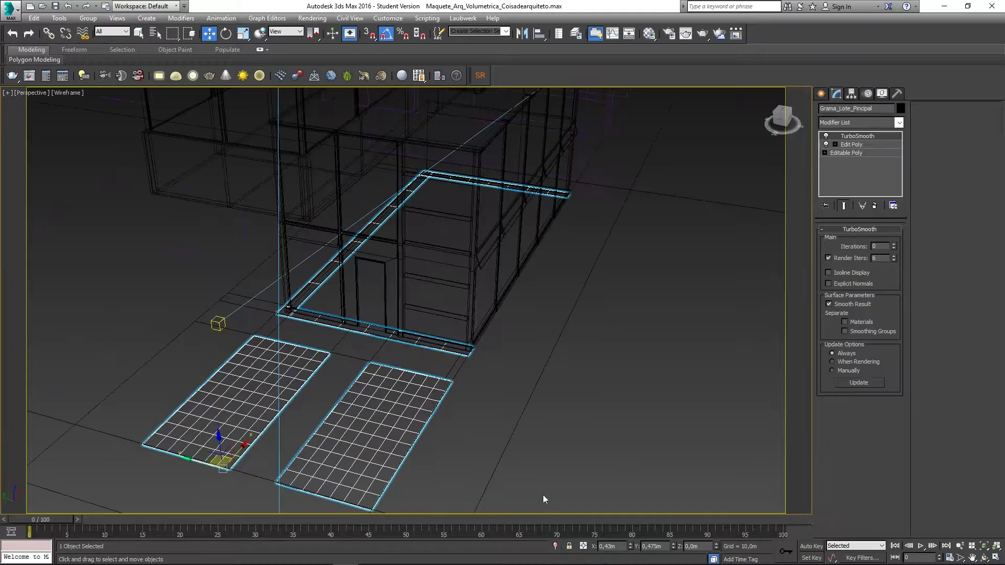
pyautogui.moveTo(429, 380)
pyautogui.mouseDown(button='middle')
pyautogui.moveTo(519, 352)
pyautogui.moveTo(475, 384)
pyautogui.moveTo(395, 341)
pyautogui.mouseUp(button='middle')
pyautogui.scroll(3, 447, 371)
pyautogui.press('F3')
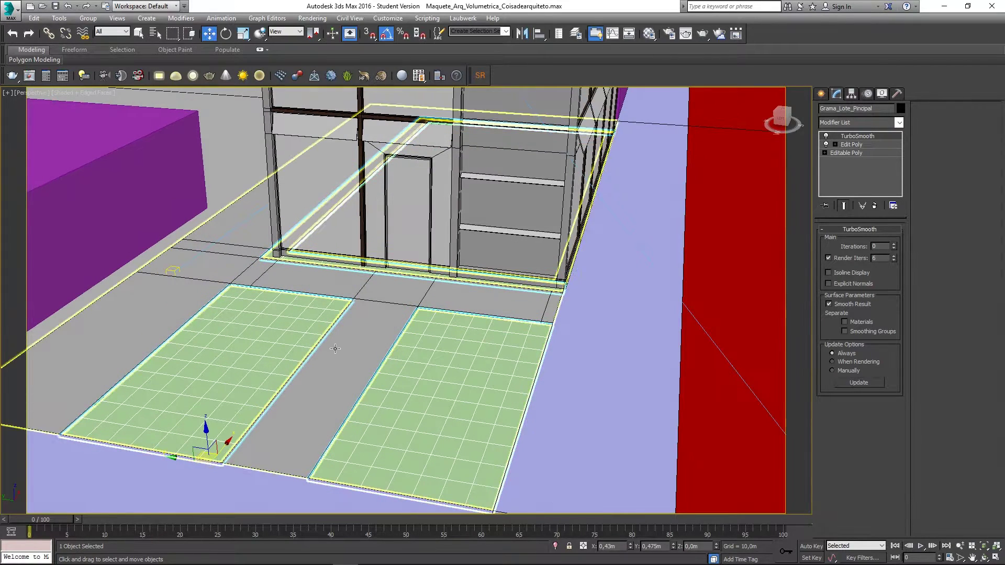
pyautogui.scroll(3, 336, 344)
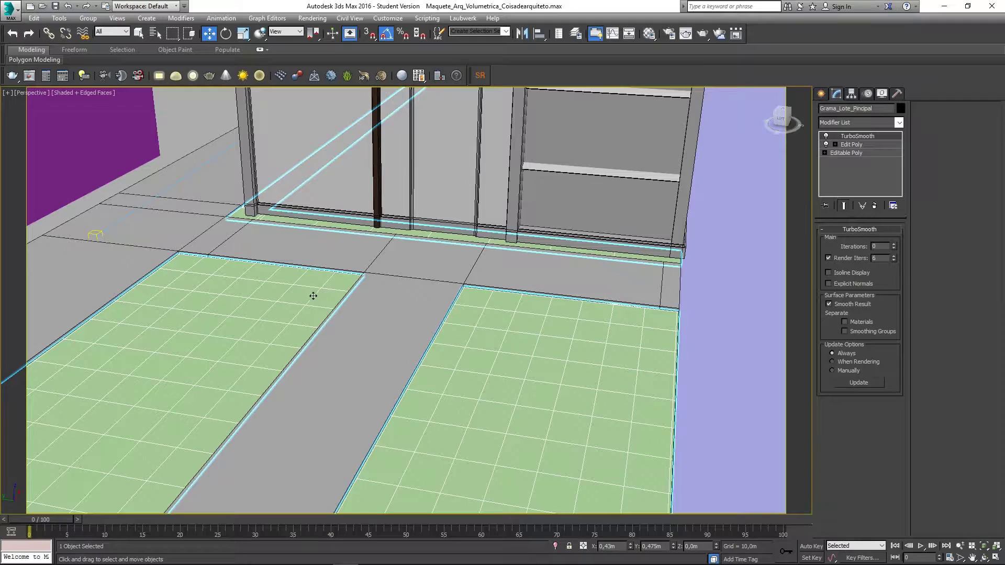
pyautogui.moveTo(310, 301); pyautogui.dragTo(353, 279, button='middle')
pyautogui.scroll(-2, 353, 281)
pyautogui.scroll(2, 355, 286)
# Load the bitmap grass_grass_0048_02_preview.jpg as the diffuse map of the Mat_Grama_a sub-material in Mat_Lote_Principal.
pyautogui.press('m')
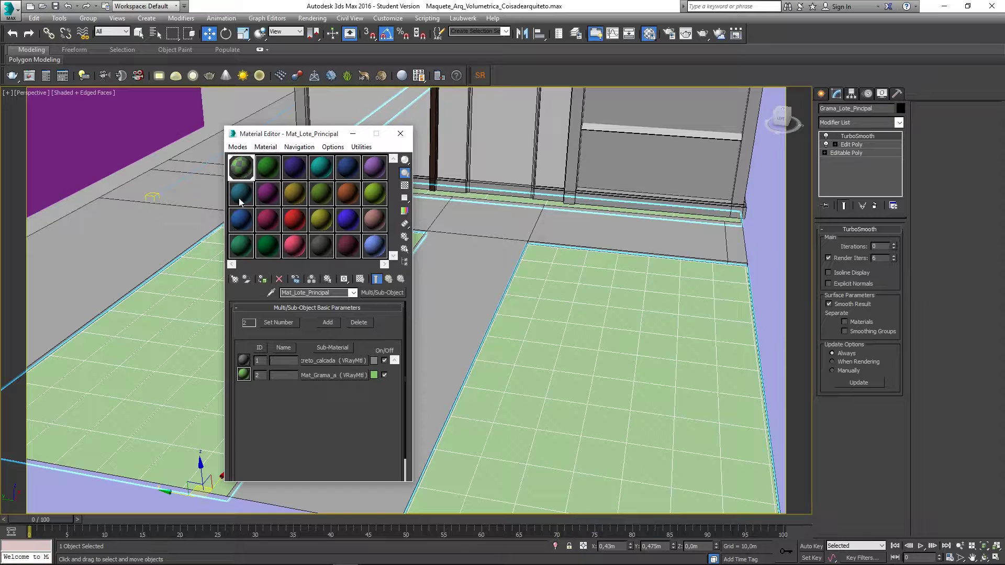
pyautogui.click(317, 376)
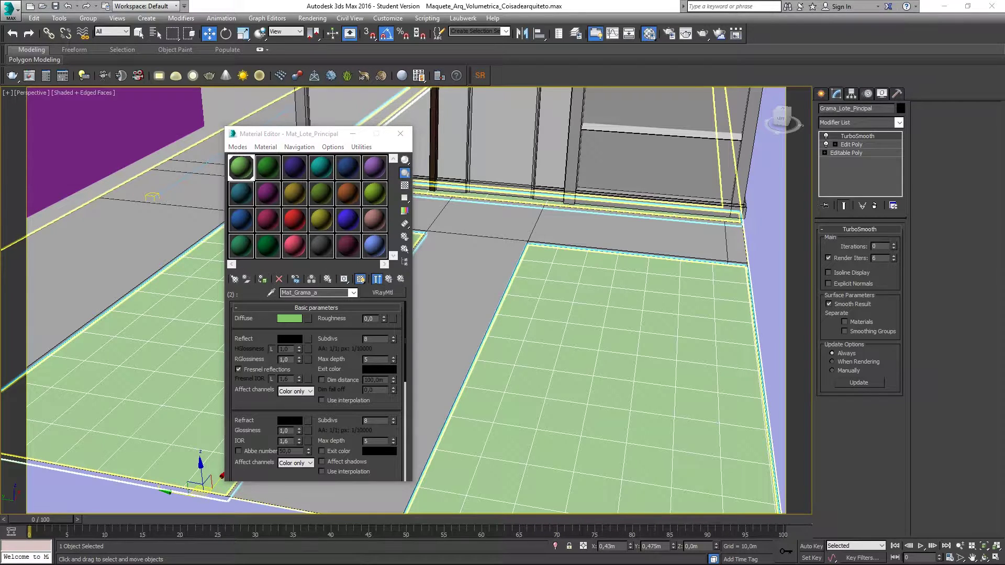
pyautogui.moveTo(267, 170); pyautogui.dragTo(308, 320)
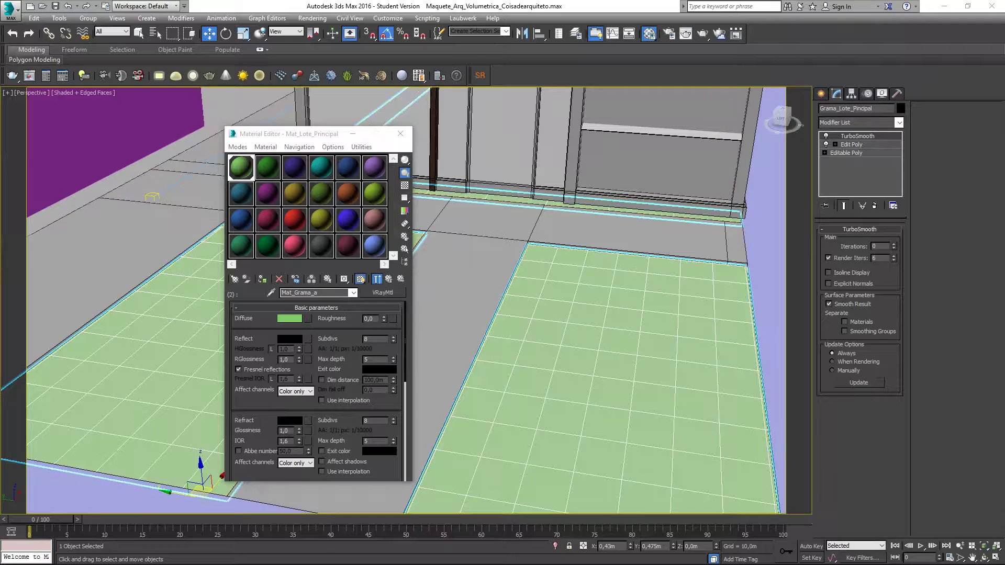
pyautogui.click(308, 319)
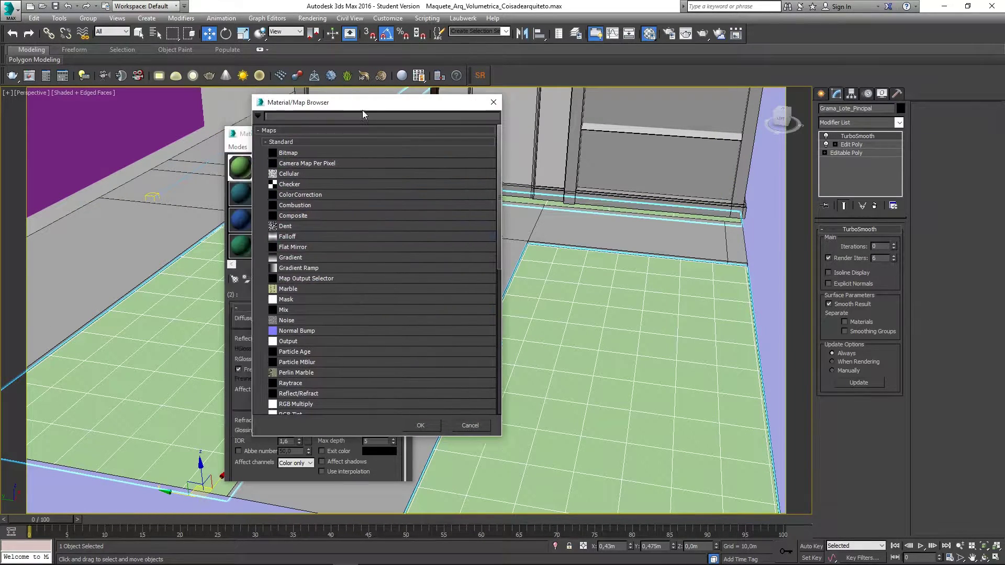
pyautogui.doubleClick(360, 180)
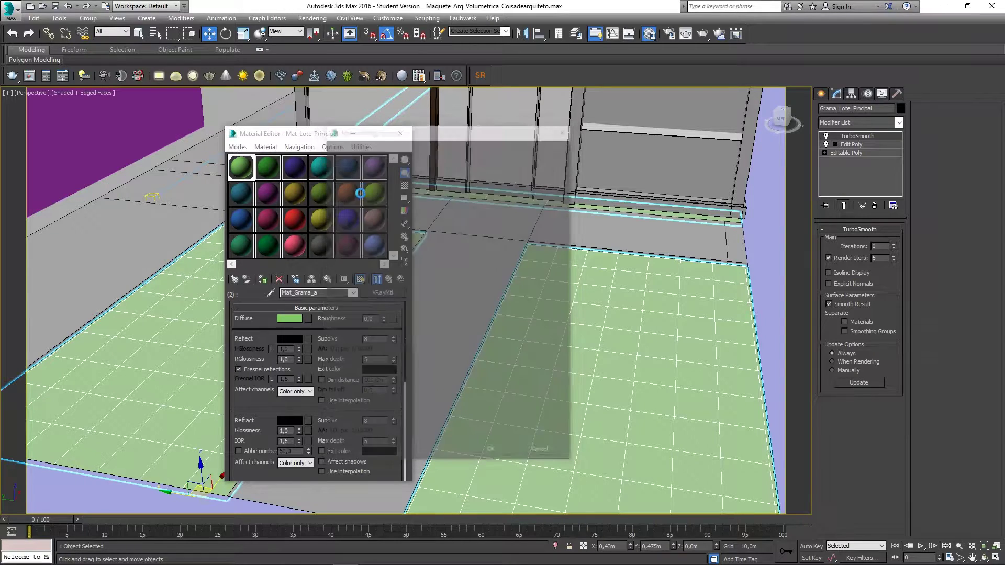
pyautogui.moveTo(189, 10); pyautogui.dragTo(0, 157)
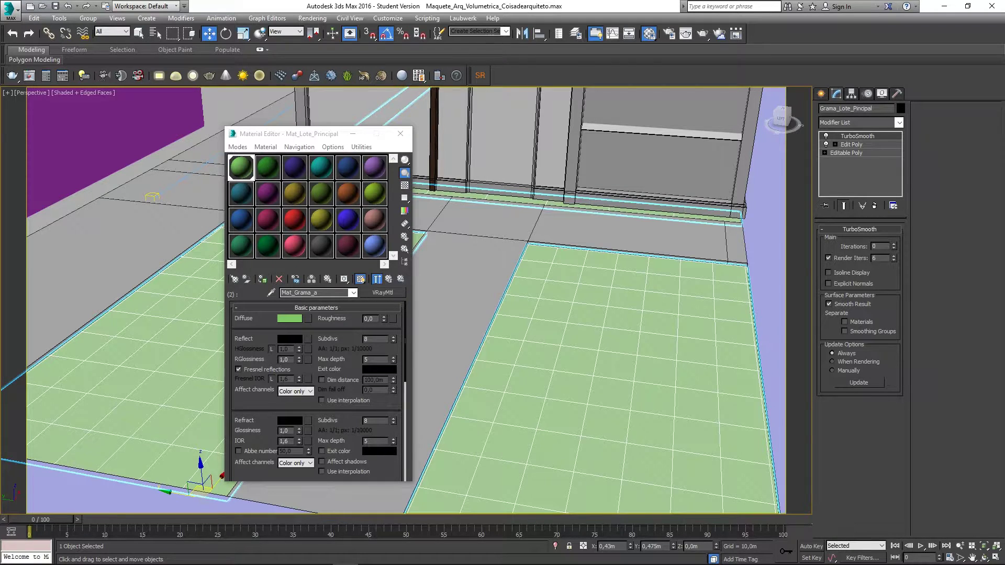
pyautogui.moveTo(280, 136); pyautogui.dragTo(335, 133)
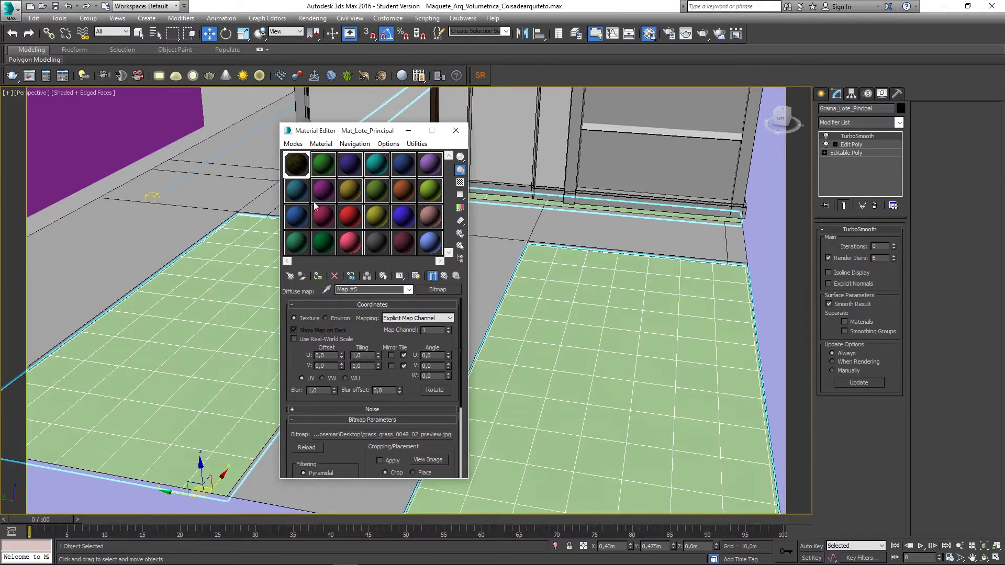
# Return to the Mat_Grama_a material, show its texture in the viewport and close the Material Editor.
pyautogui.click(448, 277)
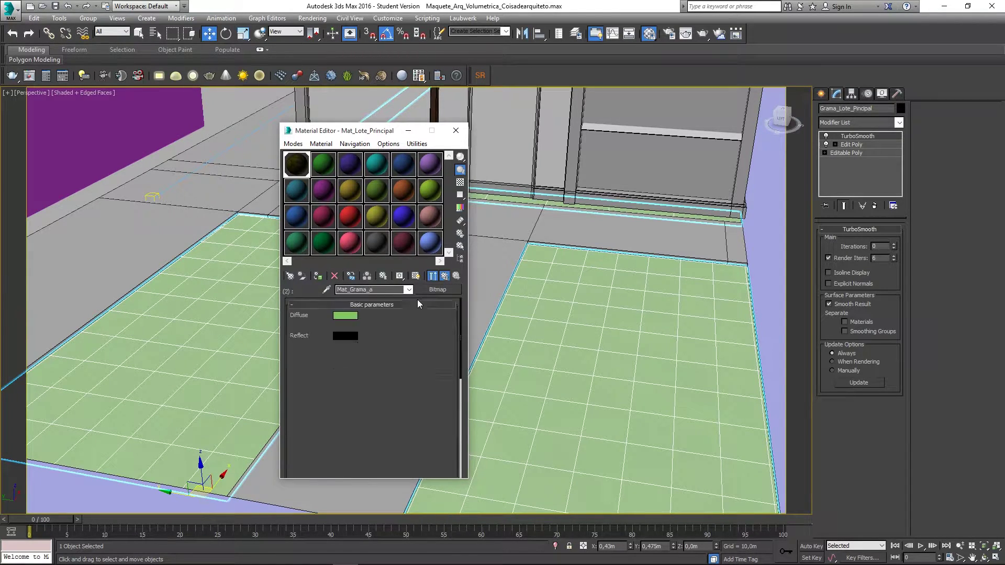
pyautogui.click(417, 276)
pyautogui.click(456, 130)
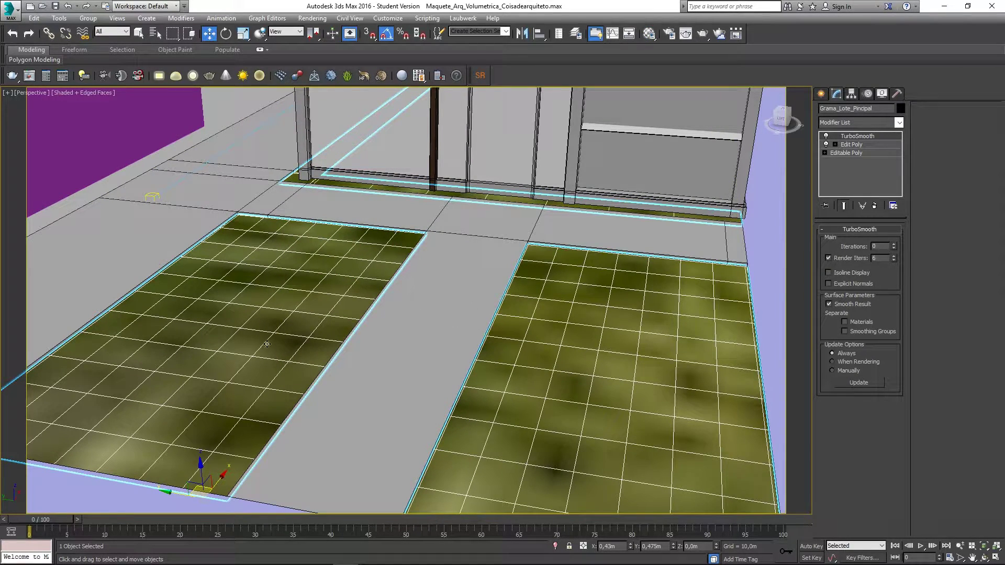
pyautogui.scroll(-8, 356, 291)
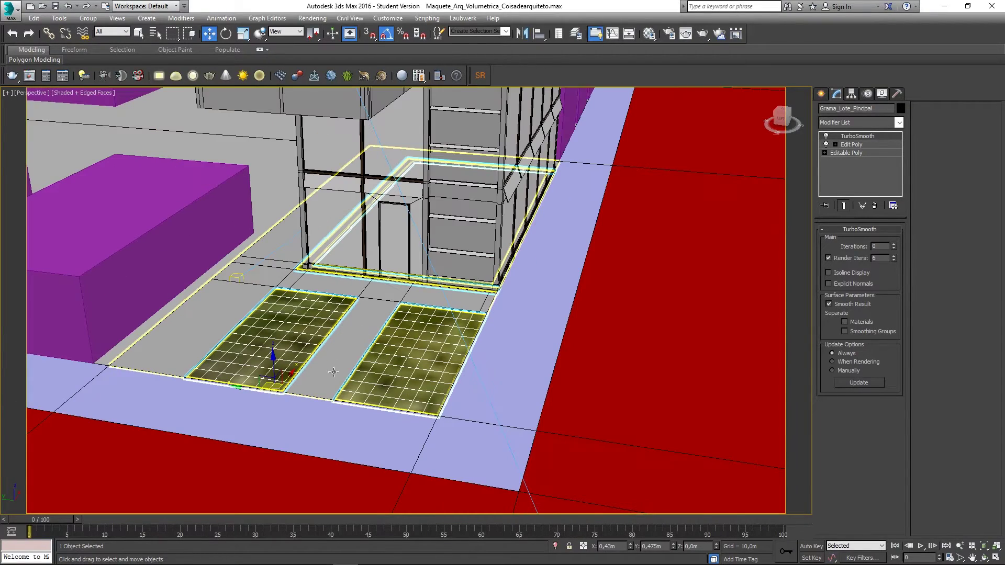
# Isolate the lawn object and select it again.
pyautogui.click(555, 546)
pyautogui.scroll(3, 465, 362)
pyautogui.click(464, 363)
pyautogui.scroll(-5, 465, 341)
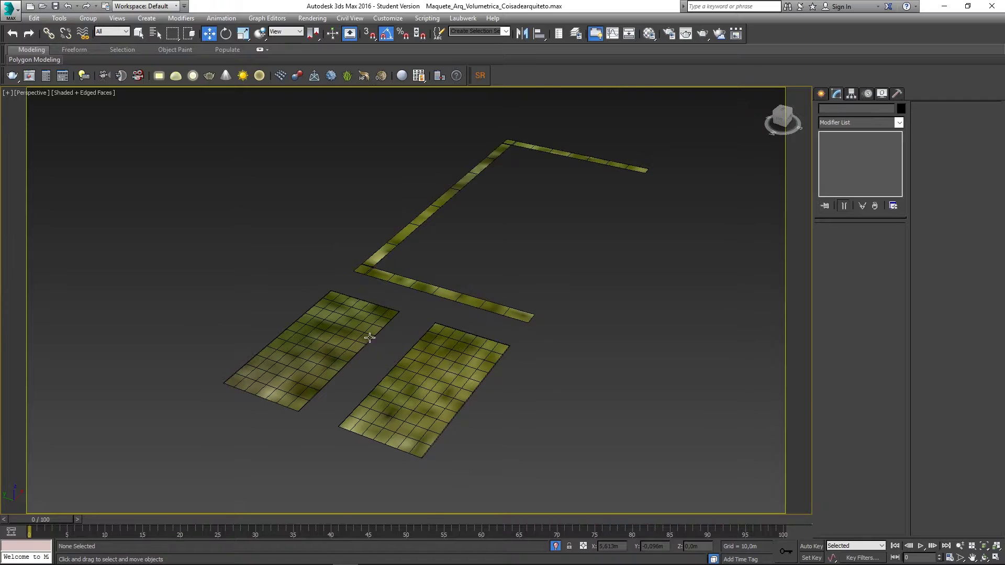
pyautogui.scroll(5, 331, 335)
pyautogui.click(331, 336)
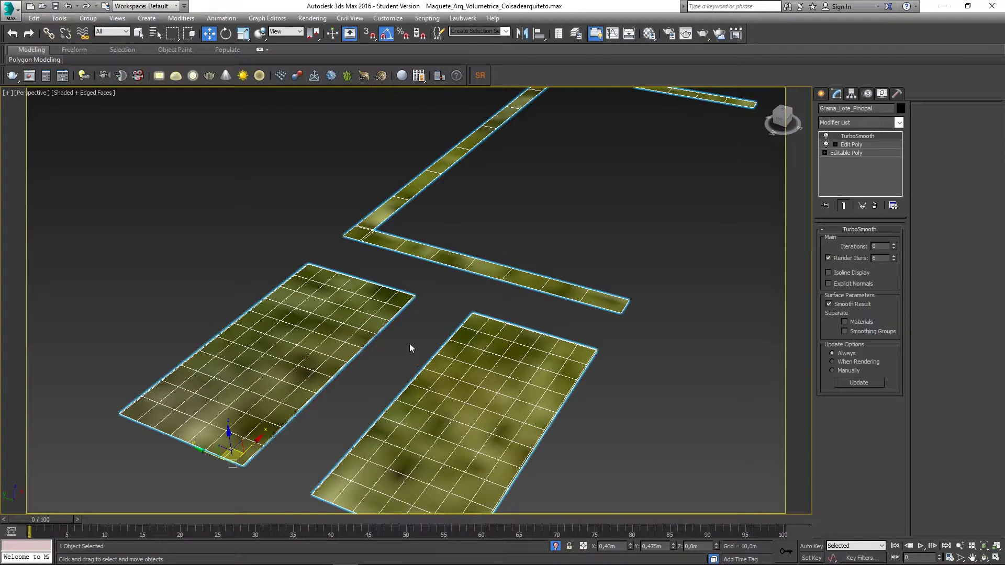
# Add a planar UVW Map modifier to the lawn object between Edit Poly and TurboSmooth.
pyautogui.click(859, 124)
pyautogui.click(860, 125)
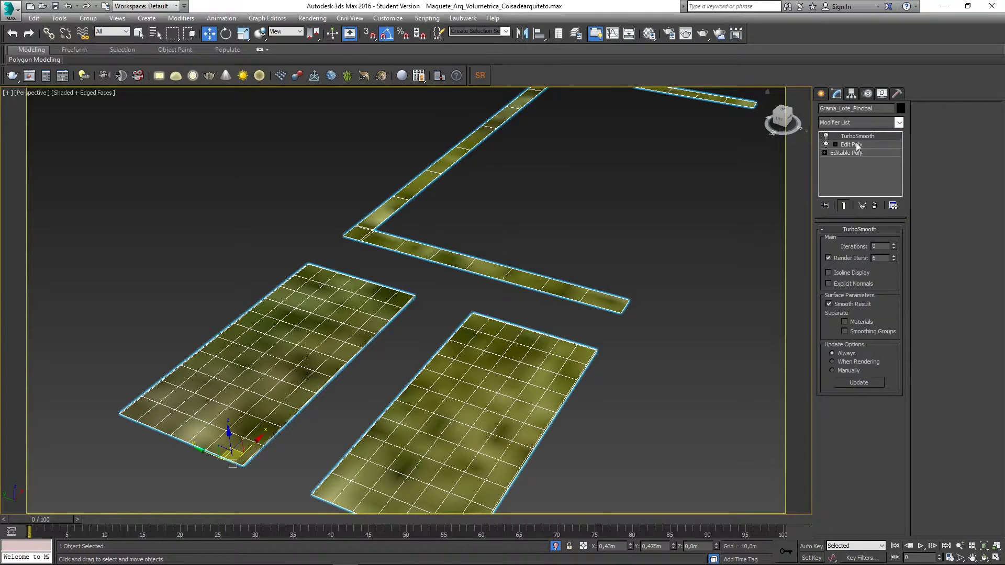
pyautogui.click(857, 145)
pyautogui.moveTo(453, 344); pyautogui.dragTo(446, 344, button='middle')
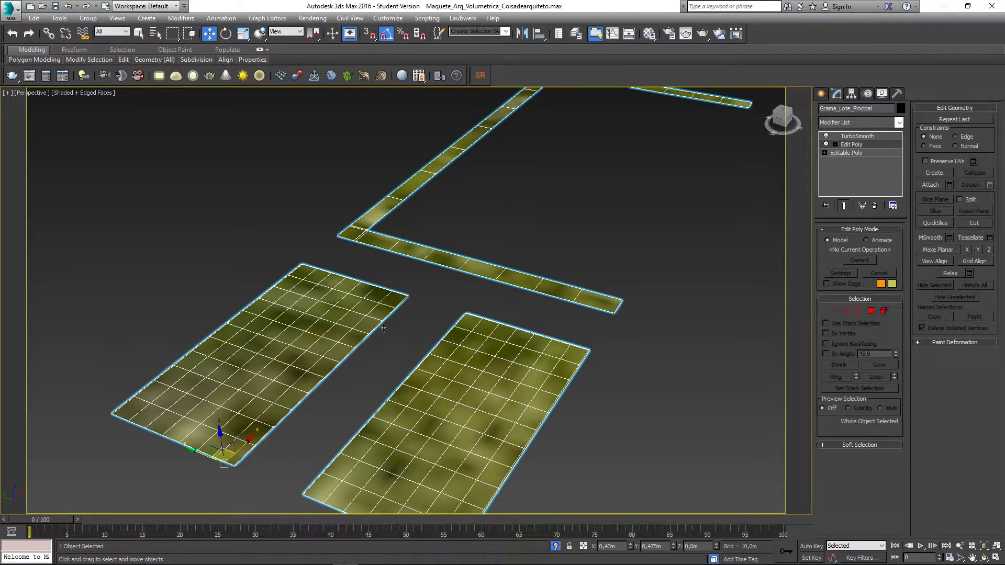
pyautogui.click(847, 125)
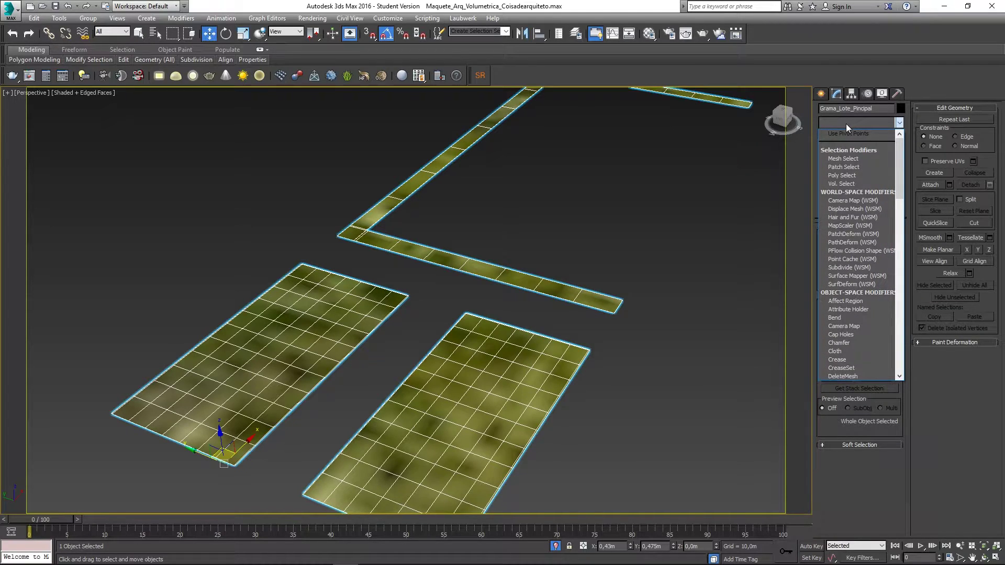
pyautogui.write('uv')
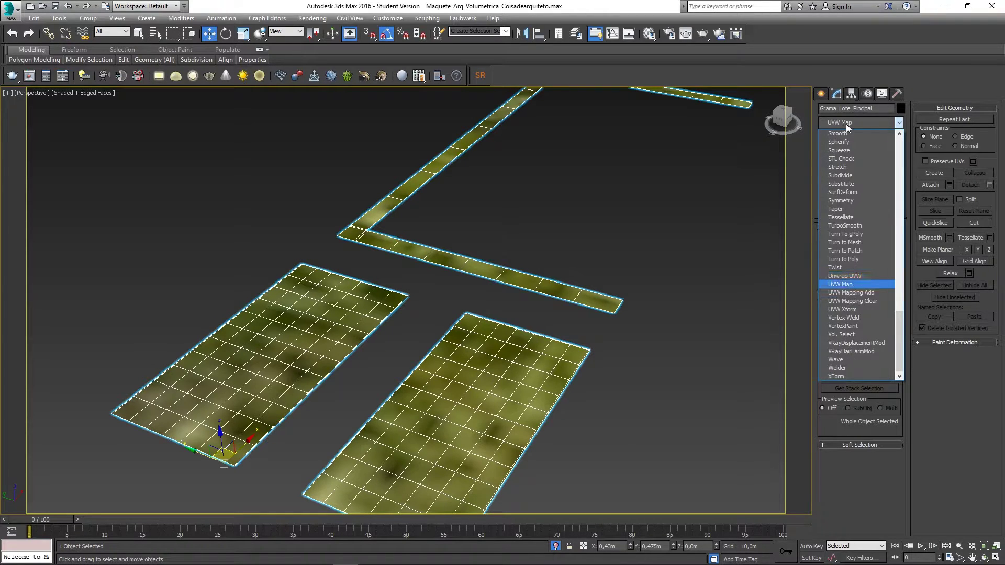
pyautogui.press('Return')
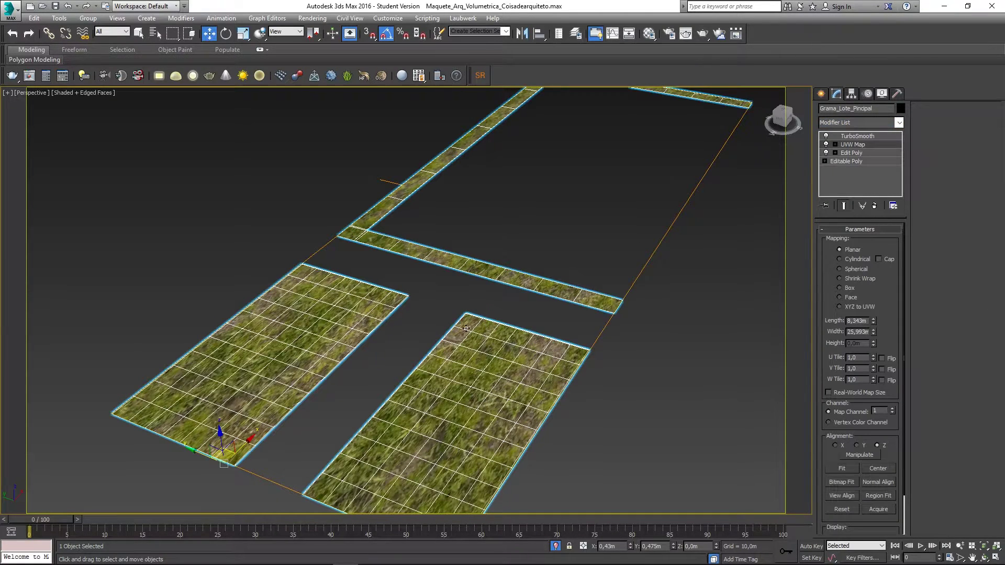
pyautogui.moveTo(407, 355); pyautogui.dragTo(369, 319, button='middle')
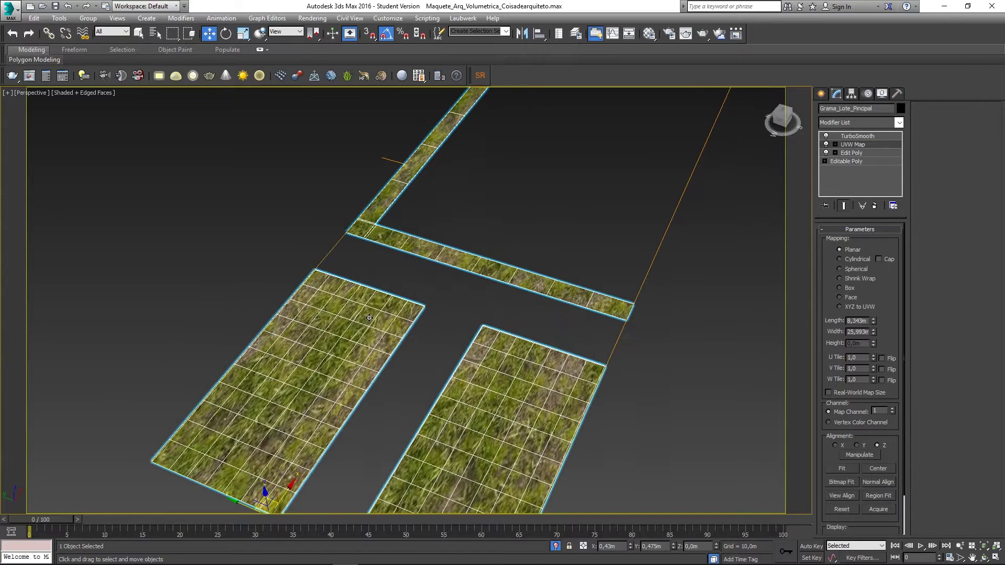
pyautogui.moveTo(346, 358); pyautogui.dragTo(345, 328, button='middle')
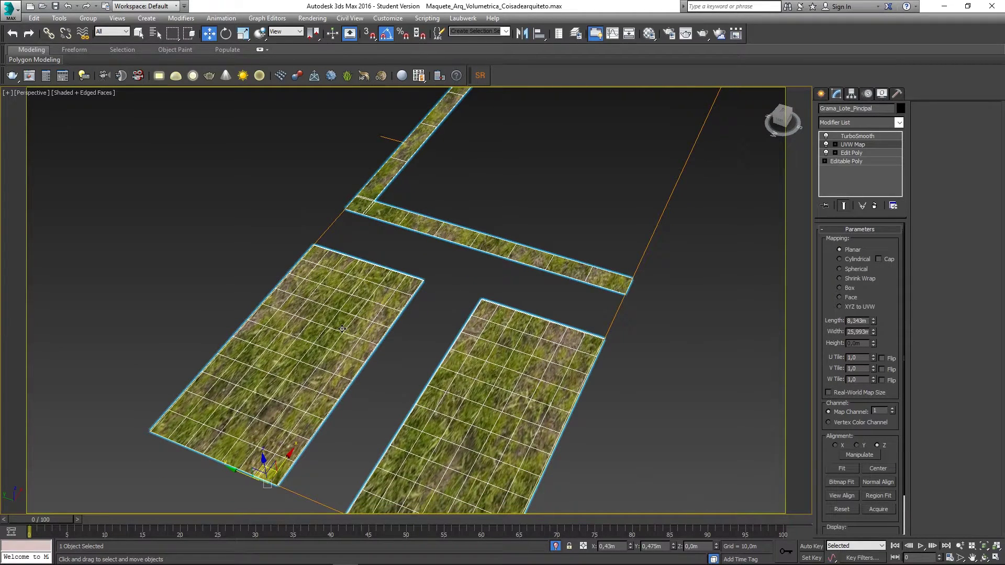
pyautogui.scroll(-3, 342, 328)
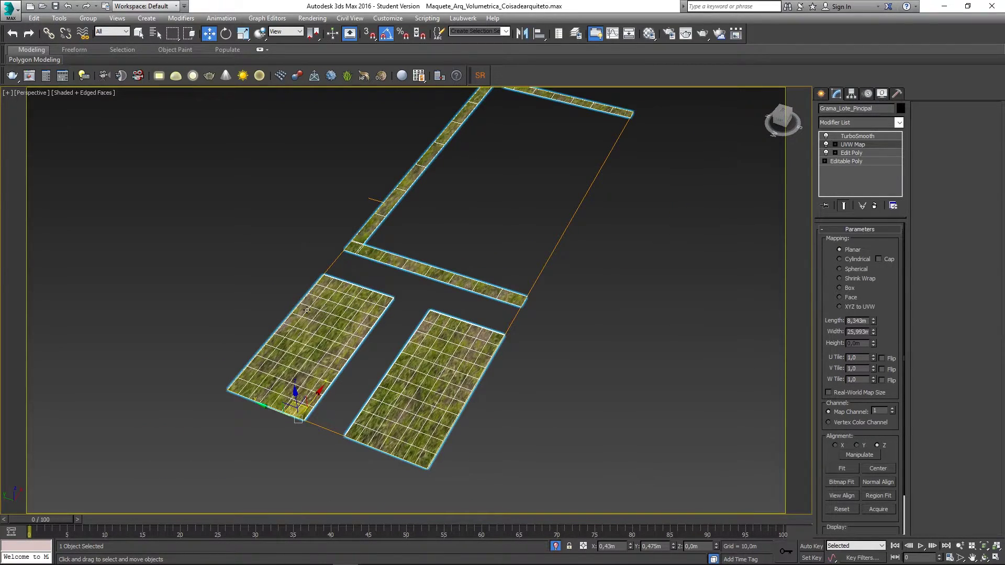
pyautogui.moveTo(390, 392); pyautogui.dragTo(416, 372, button='middle')
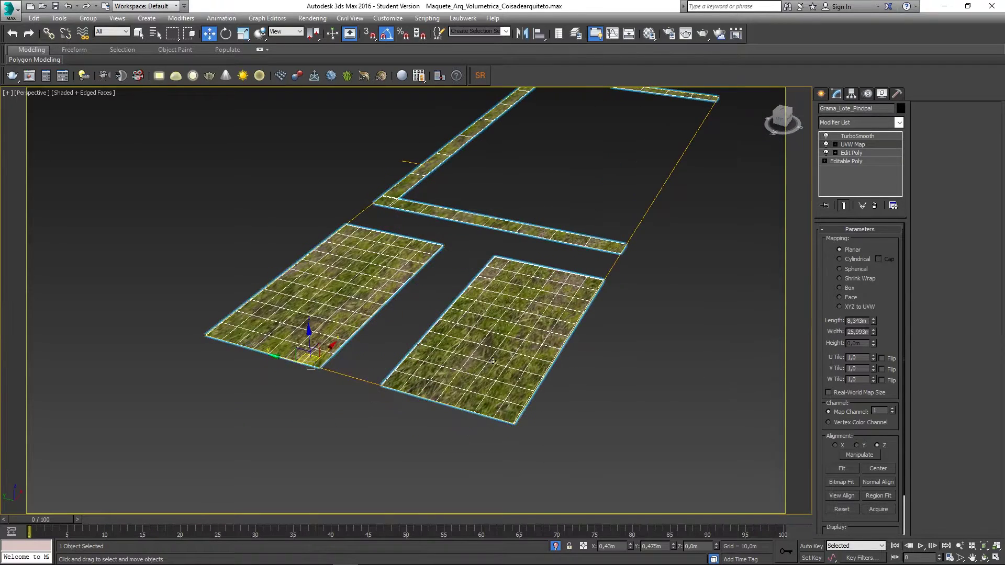
# Set the lawn's UVW Map gizmo to 2 m length and 2 m width so the grass texture tiles evenly.
pyautogui.moveTo(546, 356); pyautogui.dragTo(511, 374, button='middle')
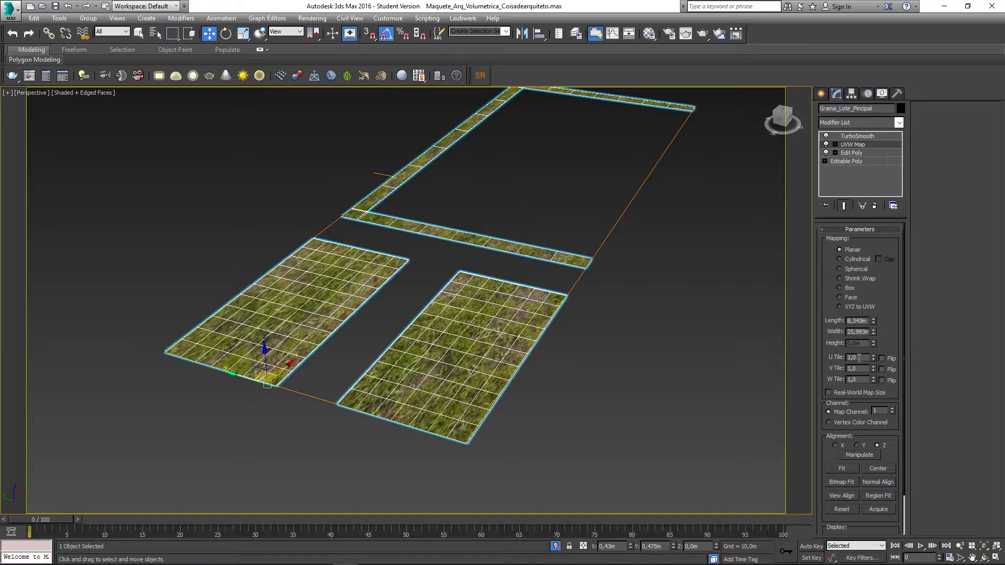
pyautogui.doubleClick(860, 321)
pyautogui.write('2')
pyautogui.press('Return')
pyautogui.doubleClick(853, 333)
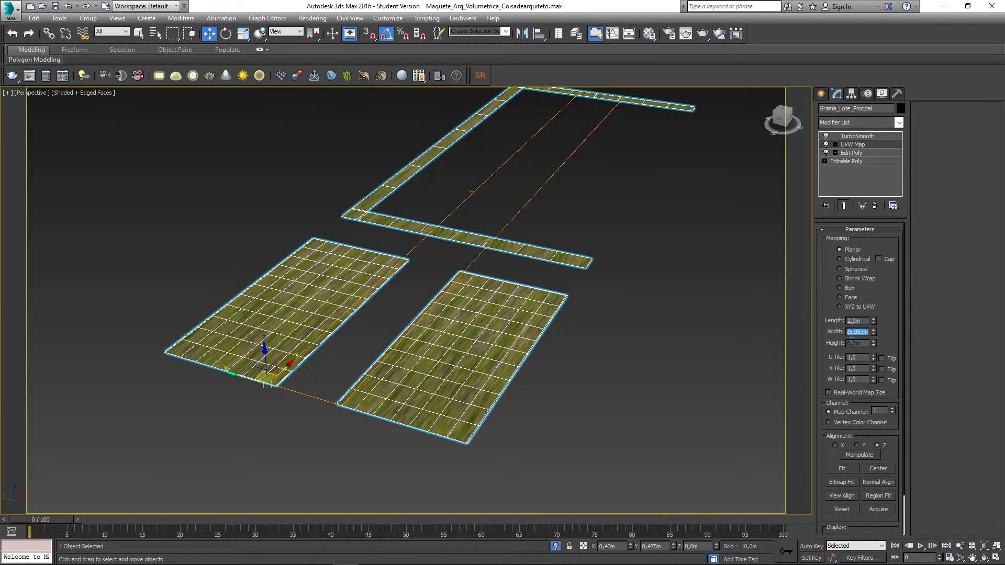
pyautogui.write('2')
pyautogui.press('Return')
pyautogui.scroll(6, 450, 374)
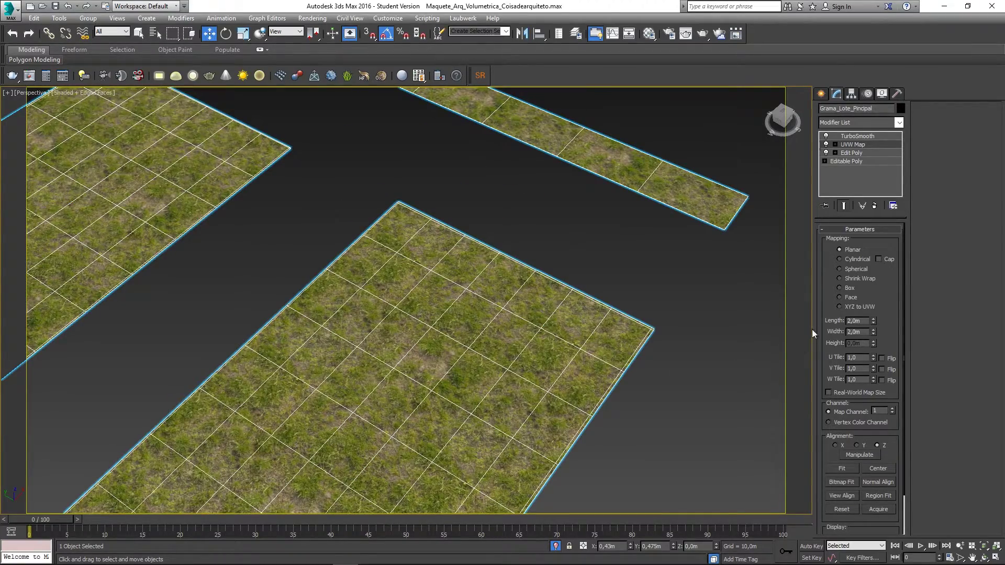
pyautogui.scroll(-6, 511, 383)
pyautogui.moveTo(527, 371); pyautogui.dragTo(483, 425, button='middle')
pyautogui.scroll(3, 496, 391)
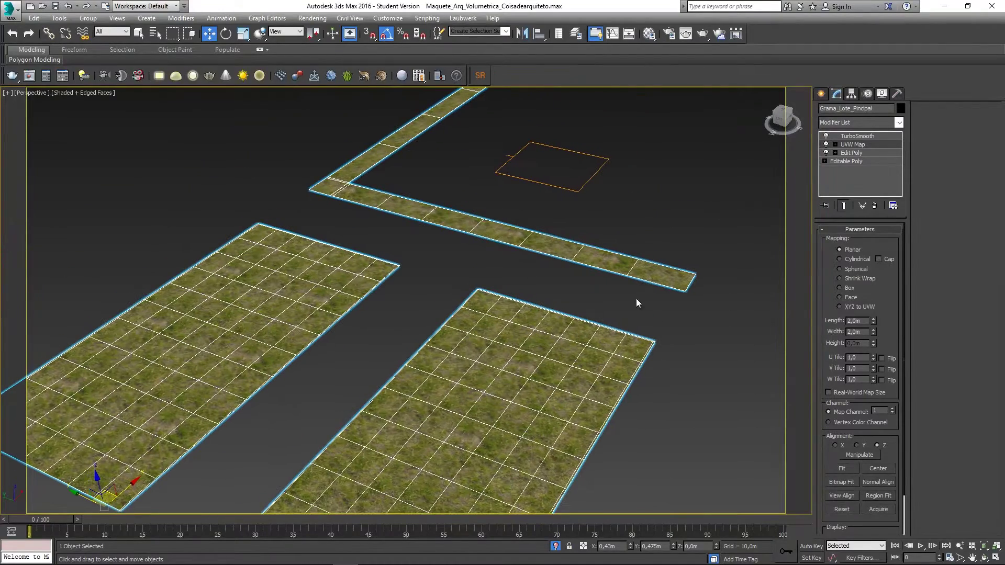
# End the isolation to show the whole scene and reselect the lawn object at its TurboSmooth modifier.
pyautogui.click(854, 137)
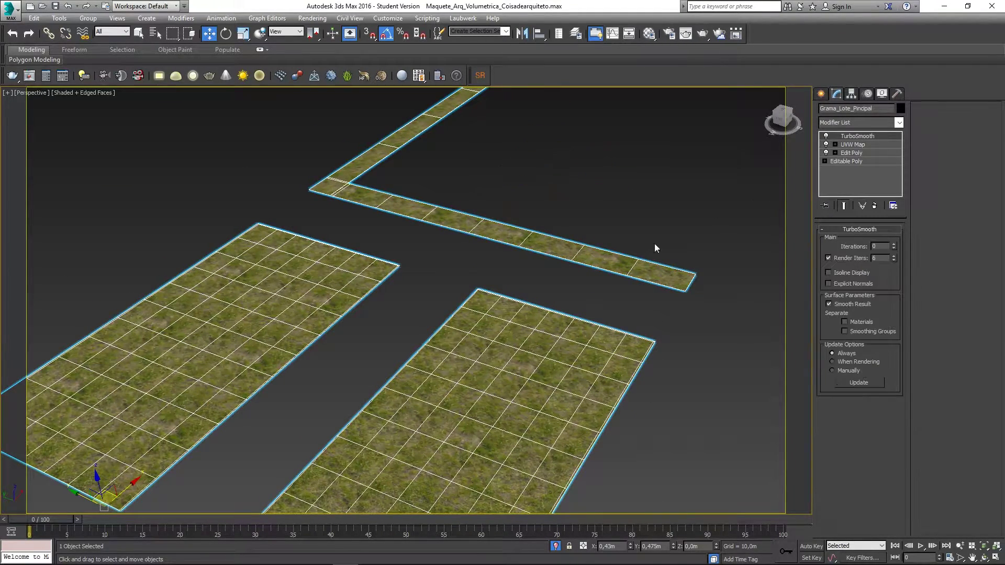
pyautogui.click(423, 286)
pyautogui.scroll(-3, 340, 321)
pyautogui.scroll(3, 360, 326)
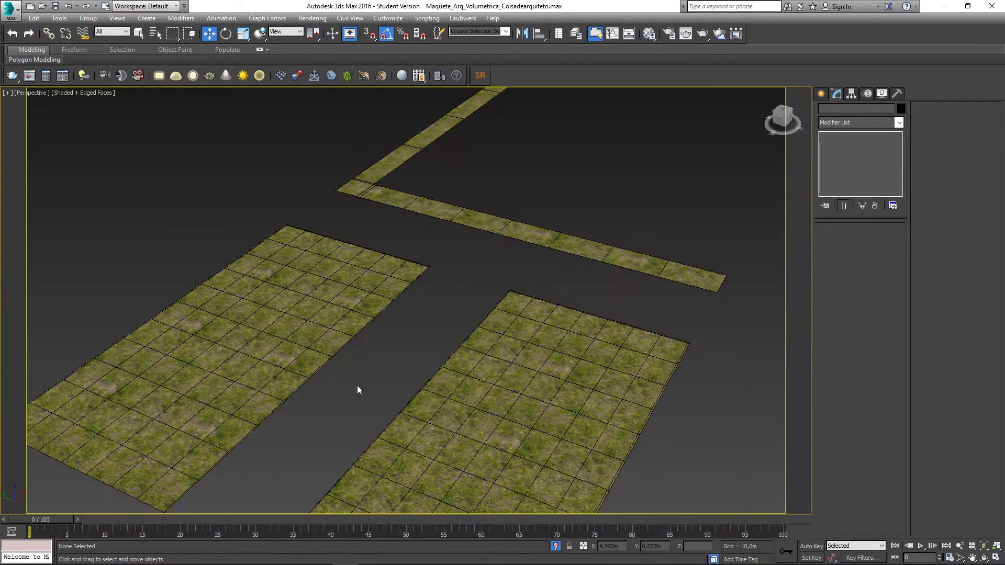
pyautogui.click(556, 546)
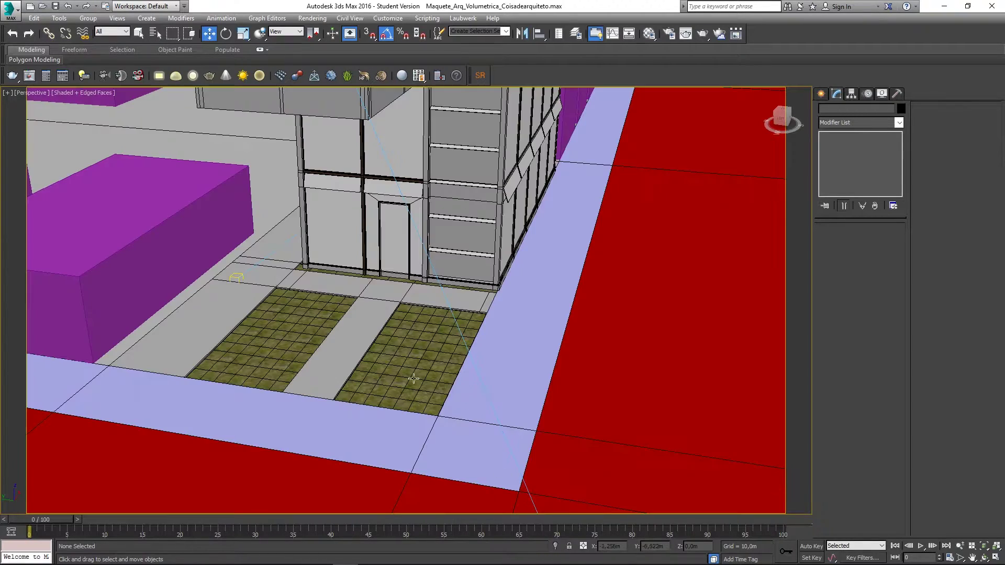
pyautogui.scroll(6, 395, 334)
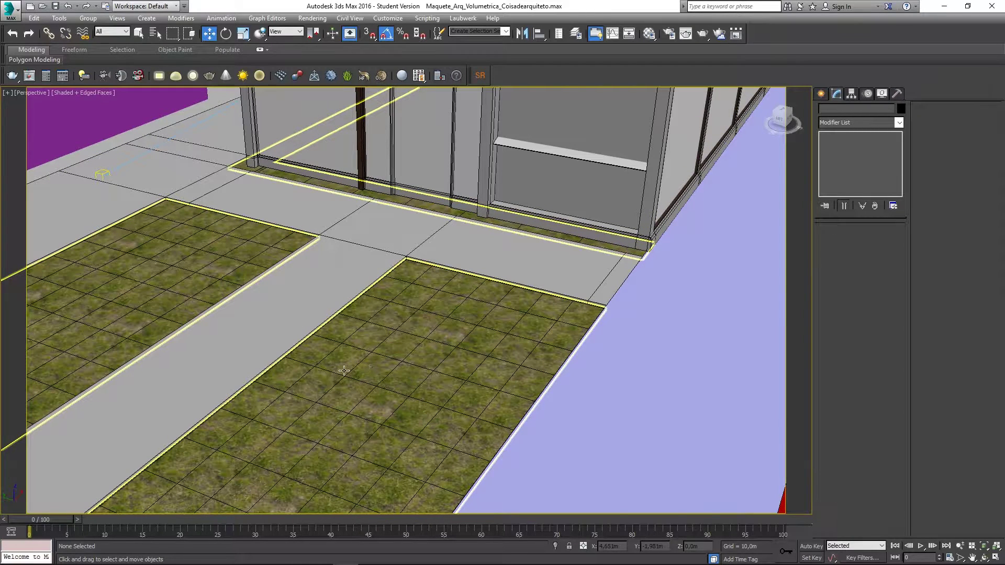
pyautogui.scroll(3, 344, 370)
pyautogui.click(367, 371)
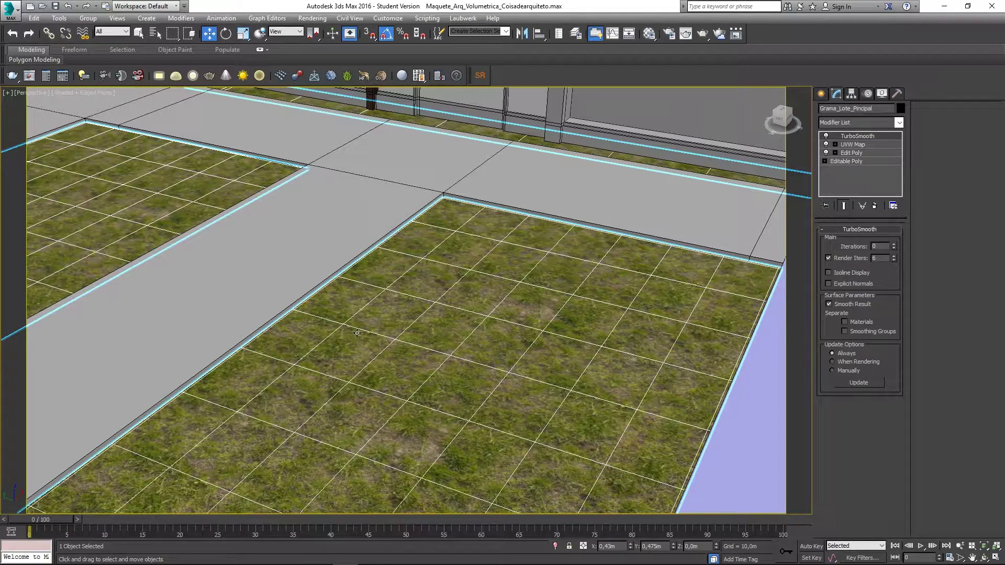
# Raise the lawn's TurboSmooth viewport iterations to 4 and examine the density of the subdivided mesh.
pyautogui.click(894, 245)
pyautogui.click(894, 245)
pyautogui.click(894, 245)
pyautogui.click(894, 245)
pyautogui.moveTo(557, 332); pyautogui.dragTo(557, 303, button='middle')
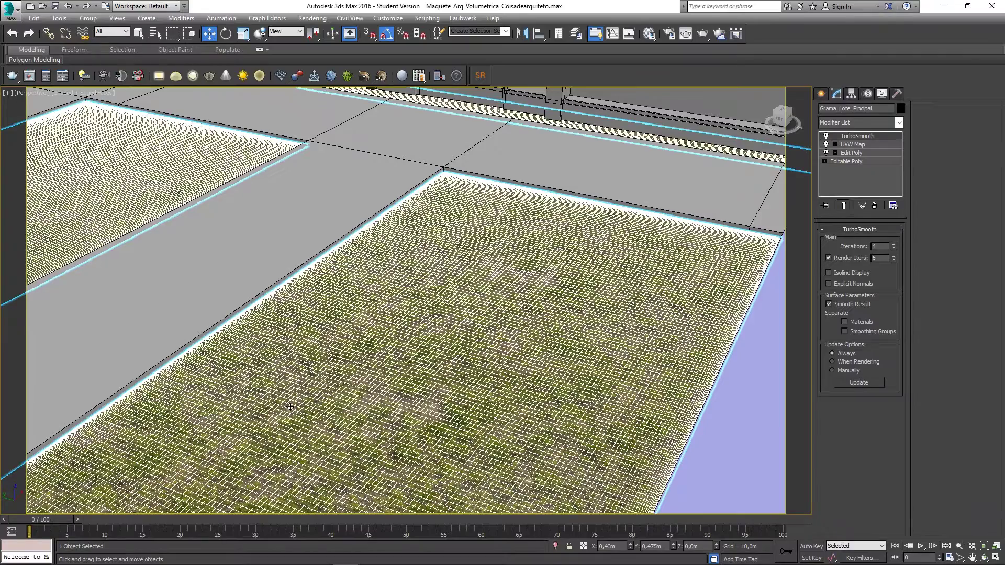
pyautogui.scroll(5, 291, 405)
pyautogui.scroll(-5, 291, 405)
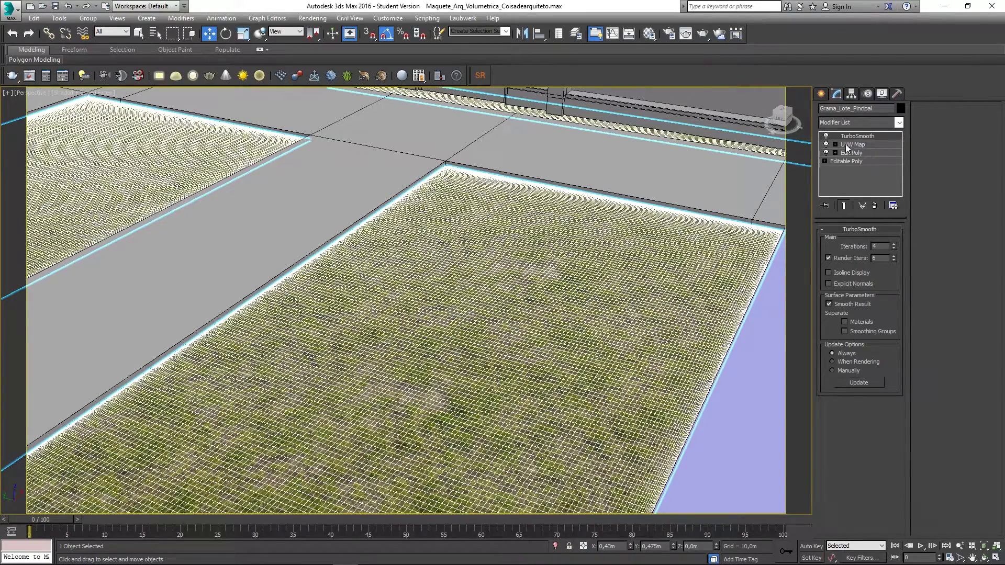
# Reset the lawn's TurboSmooth viewport iterations to 0.
pyautogui.rightClick(894, 249)
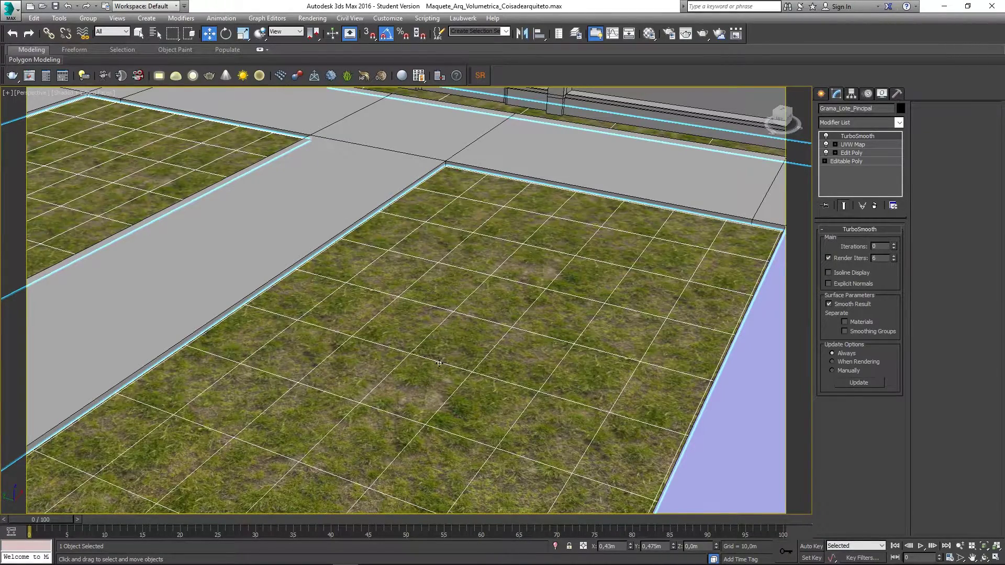
pyautogui.moveTo(444, 305); pyautogui.dragTo(436, 308, button='middle')
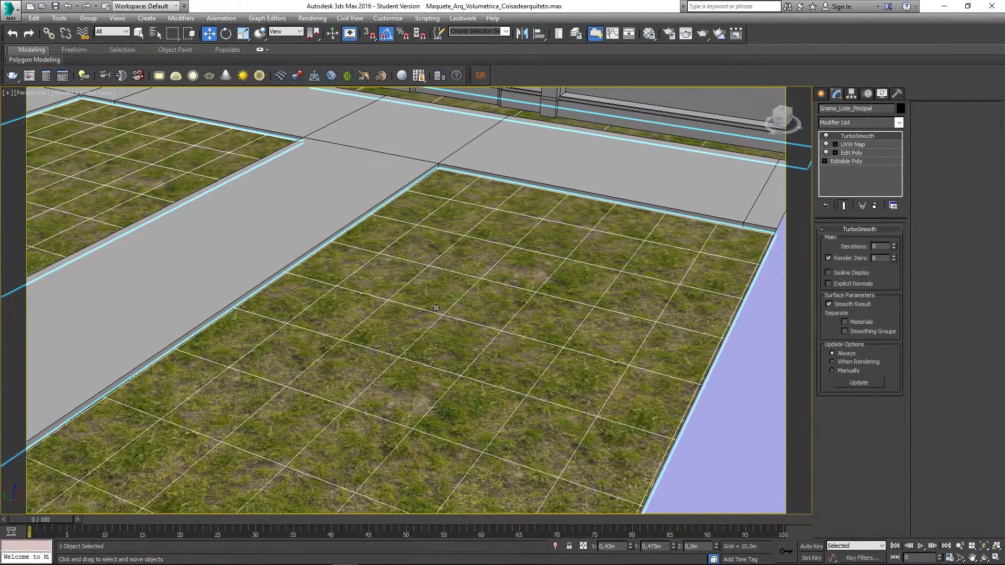
pyautogui.scroll(-3, 437, 320)
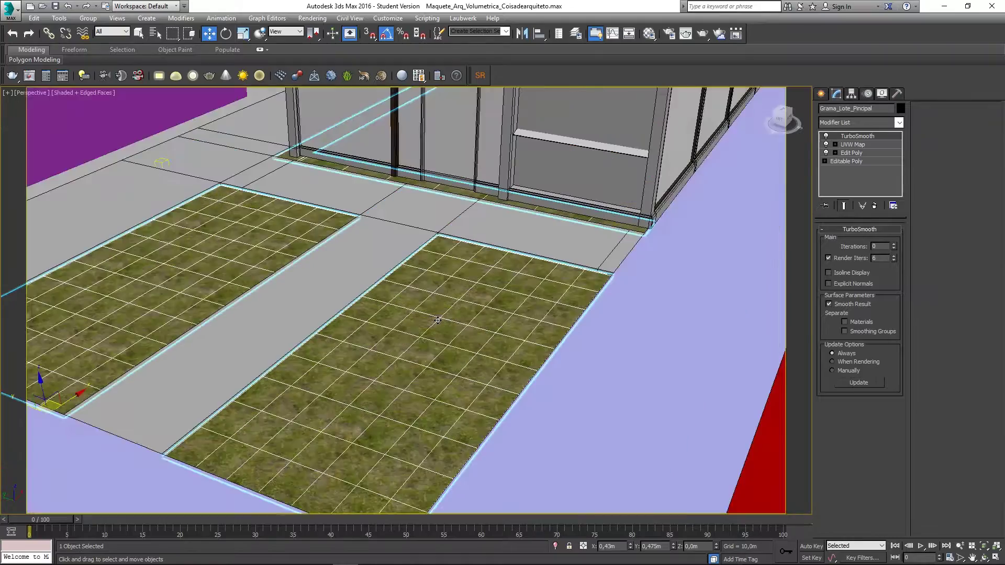
pyautogui.keyDown('alt'); pyautogui.moveTo(431, 326); pyautogui.dragTo(460, 267, button='middle'); pyautogui.keyUp('alt')
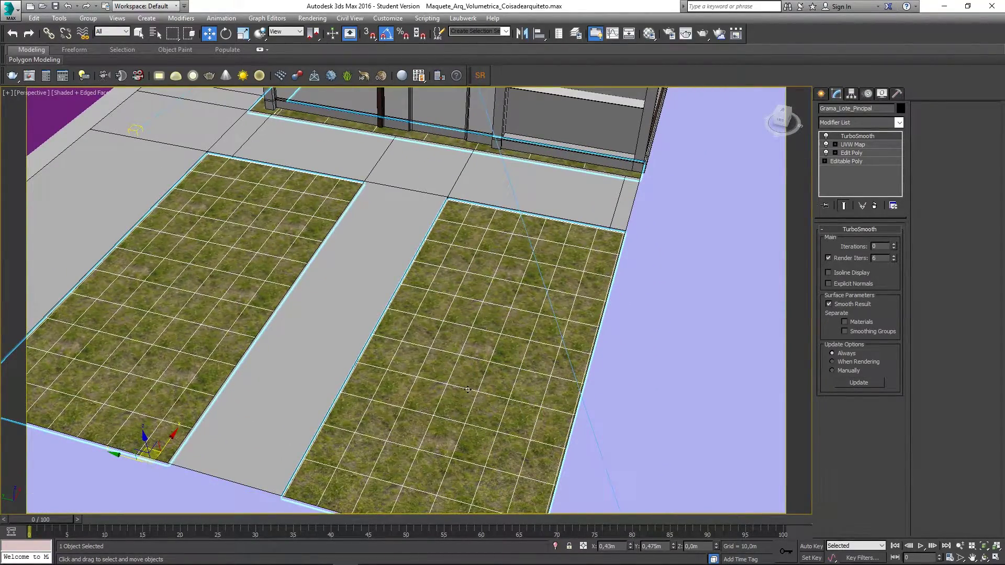
# Inspect the grass texture on the front lawn up close and from farther away.
pyautogui.scroll(5, 459, 369)
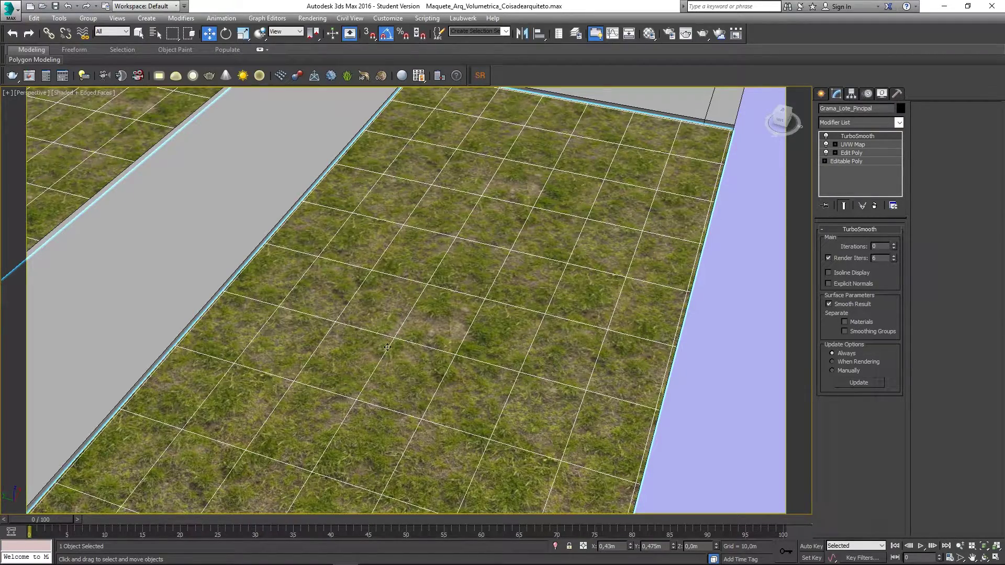
pyautogui.scroll(6, 404, 325)
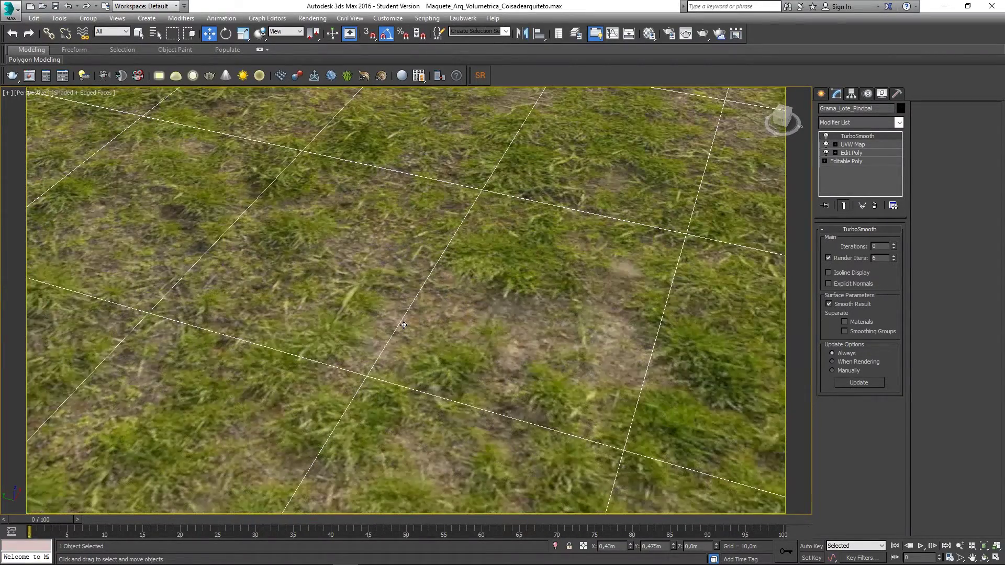
pyautogui.scroll(-4, 427, 375)
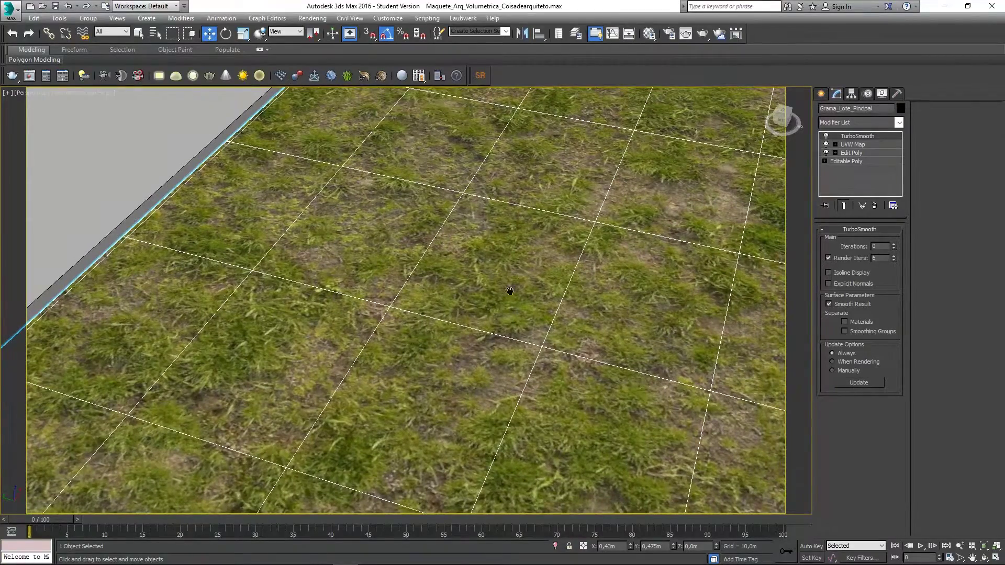
pyautogui.scroll(-8, 518, 281)
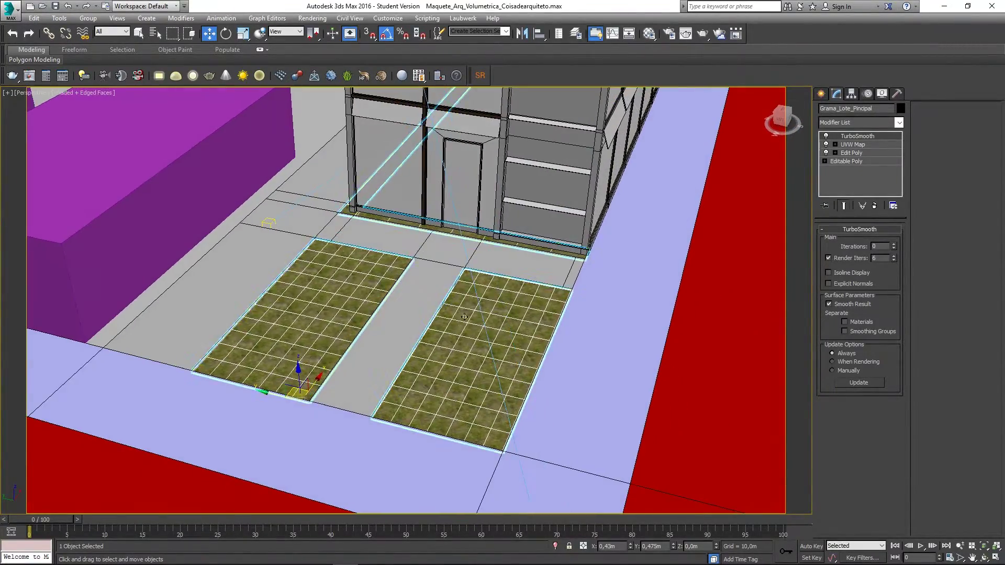
pyautogui.scroll(4, 458, 328)
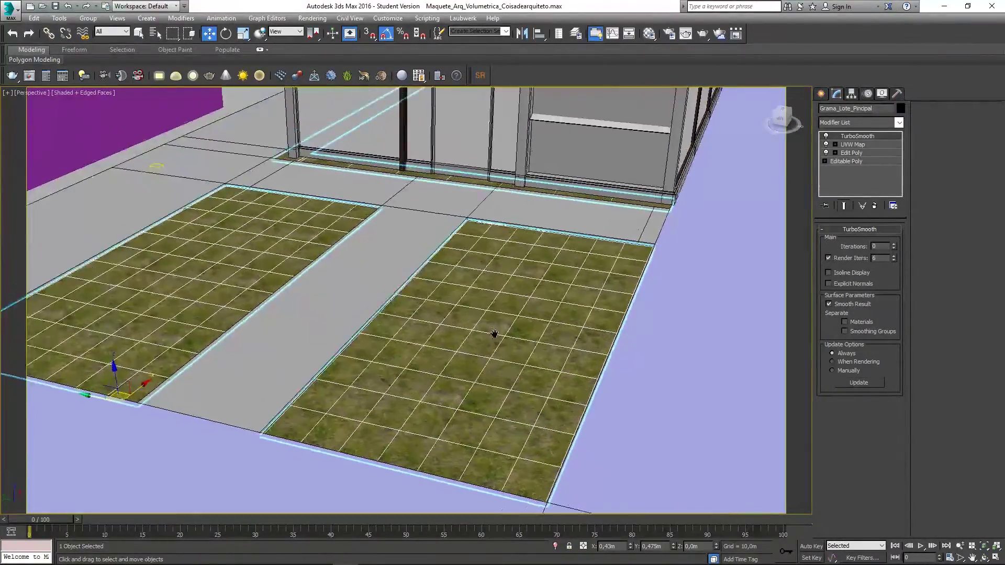
pyautogui.moveTo(494, 334); pyautogui.dragTo(500, 340, button='middle')
# Open the Mat_Grama_a material in the Material Editor and show its Displace map slot.
pyautogui.press('m')
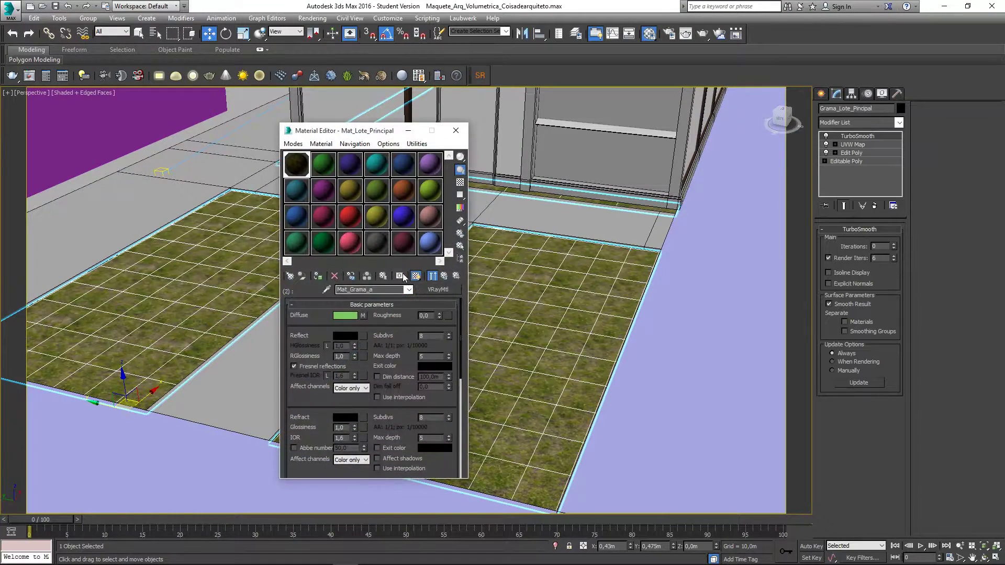
pyautogui.moveTo(311, 396); pyautogui.dragTo(325, 99)
pyautogui.click(360, 441)
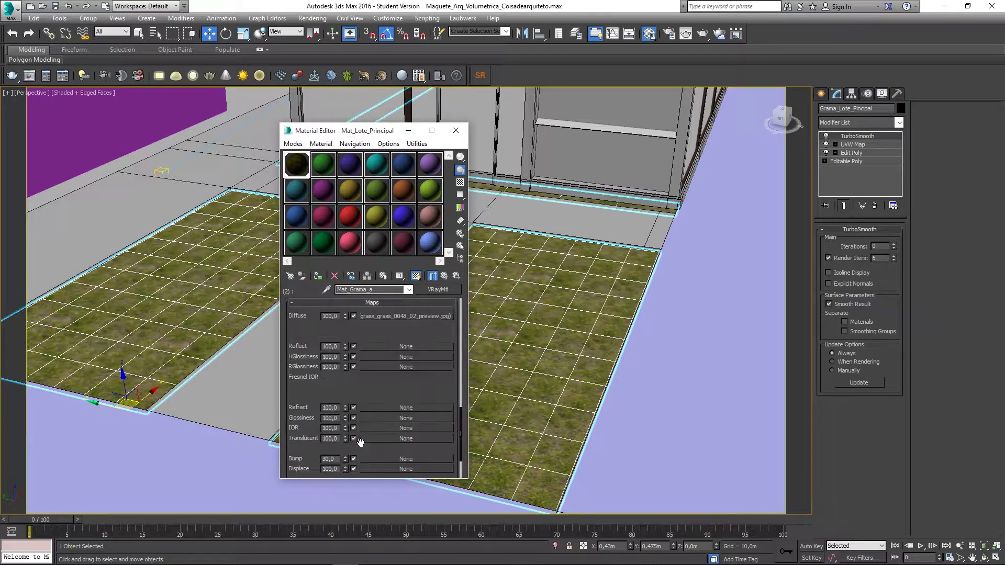
pyautogui.scroll(-3, 306, 423)
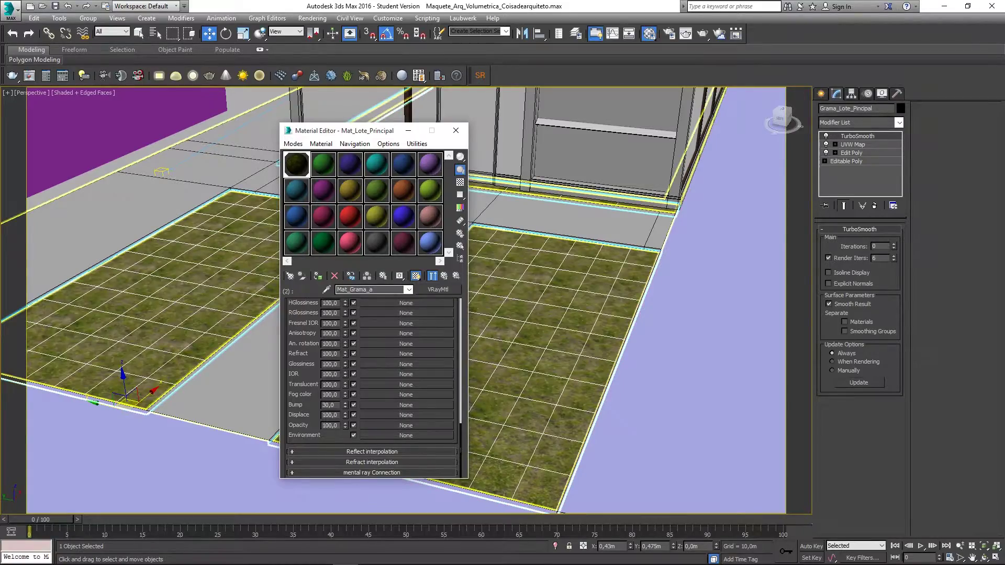
# Switch to Photoshop to view the black-and-white noise image, and return to 3ds Max.
pyautogui.hotkey('alt', 'Tab')
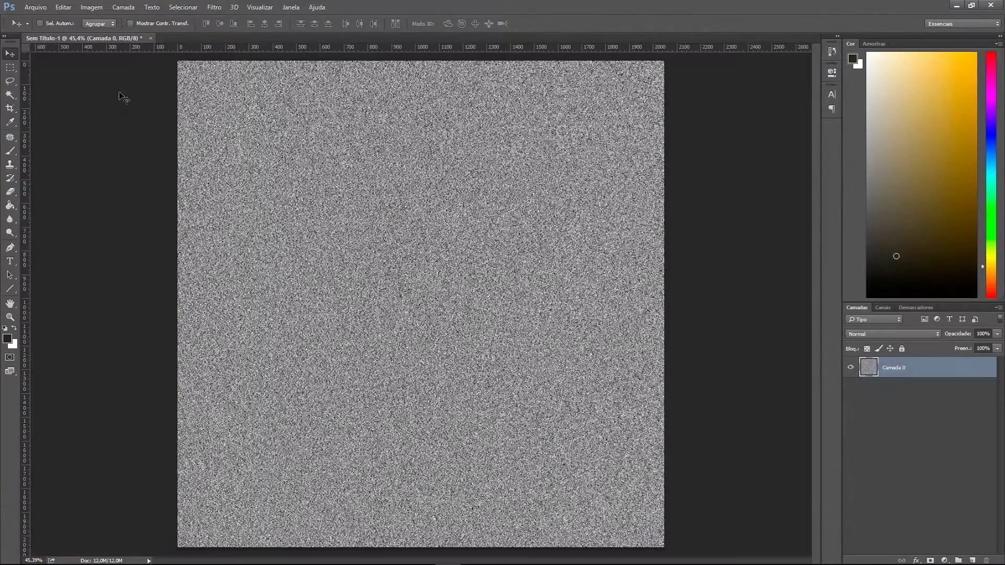
pyautogui.moveTo(400, 2); pyautogui.dragTo(0, 99)
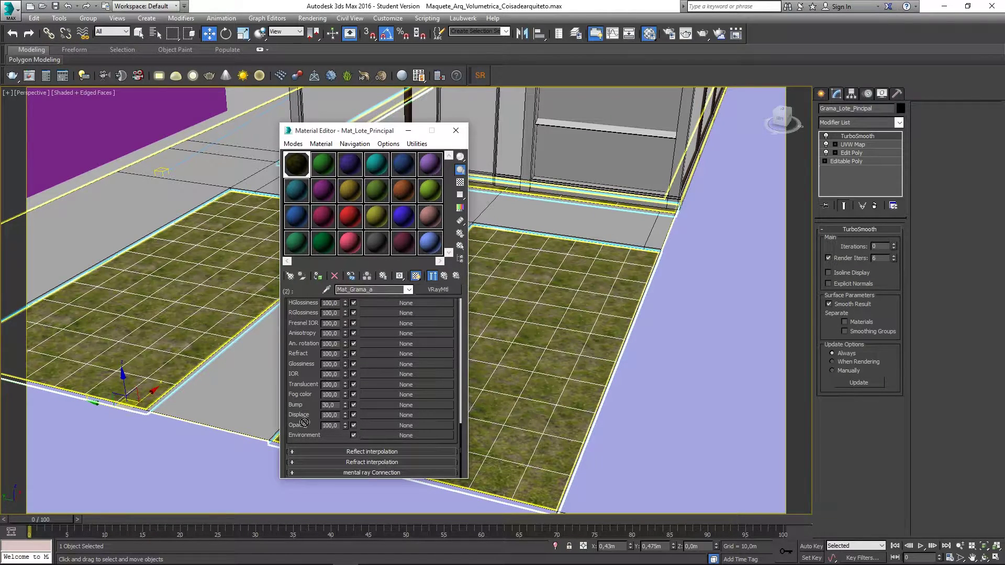
# Assign the bitmap Ruido.jpg as the displacement map of Mat_Grama_a, and move the Material Editor aside.
pyautogui.click(392, 413)
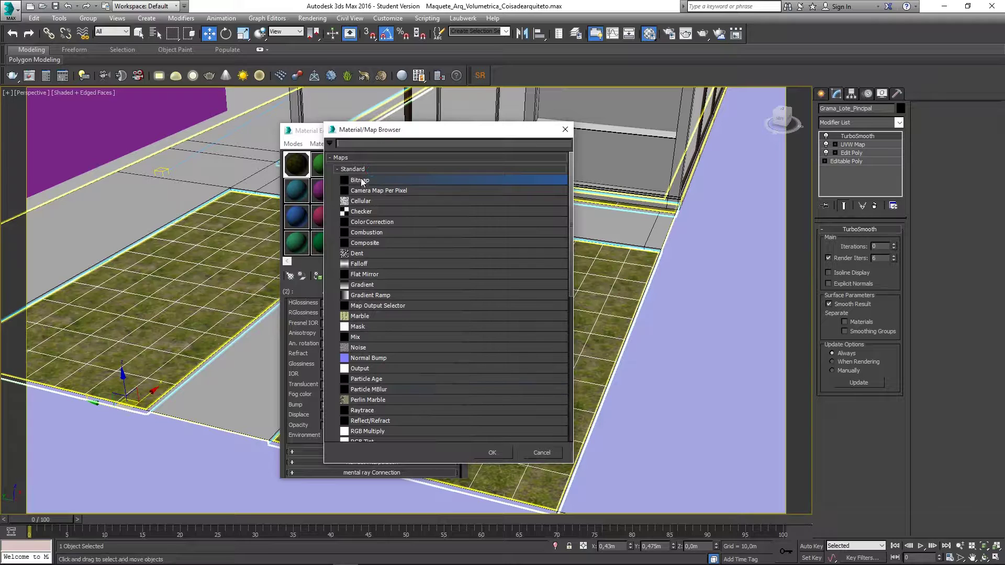
pyautogui.doubleClick(361, 180)
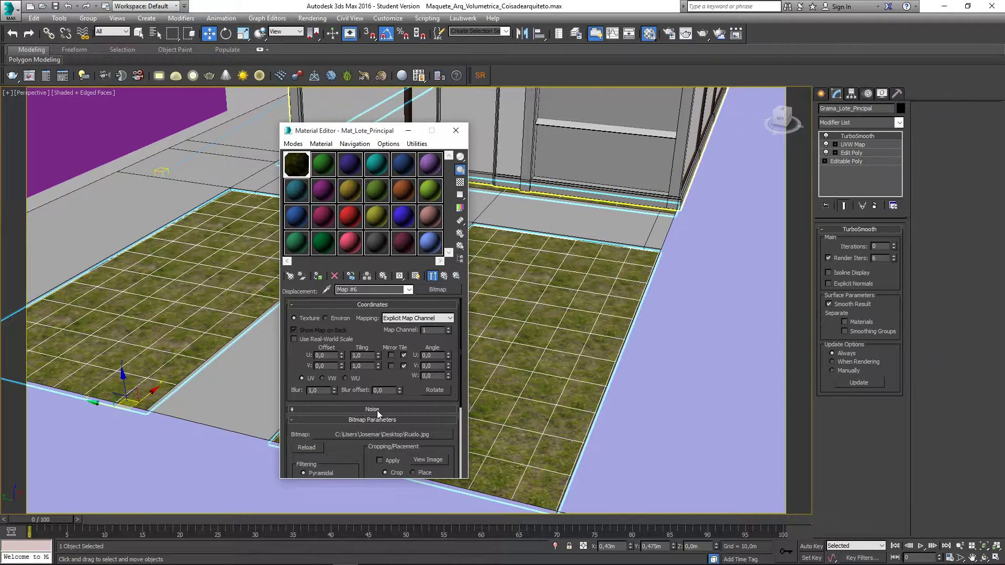
pyautogui.click(444, 277)
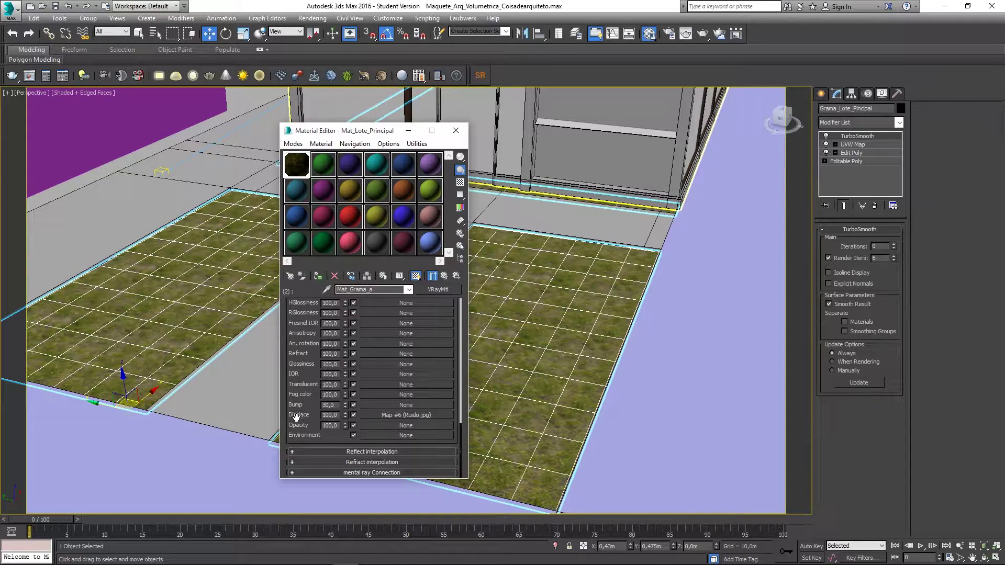
pyautogui.moveTo(371, 132); pyautogui.dragTo(300, 122)
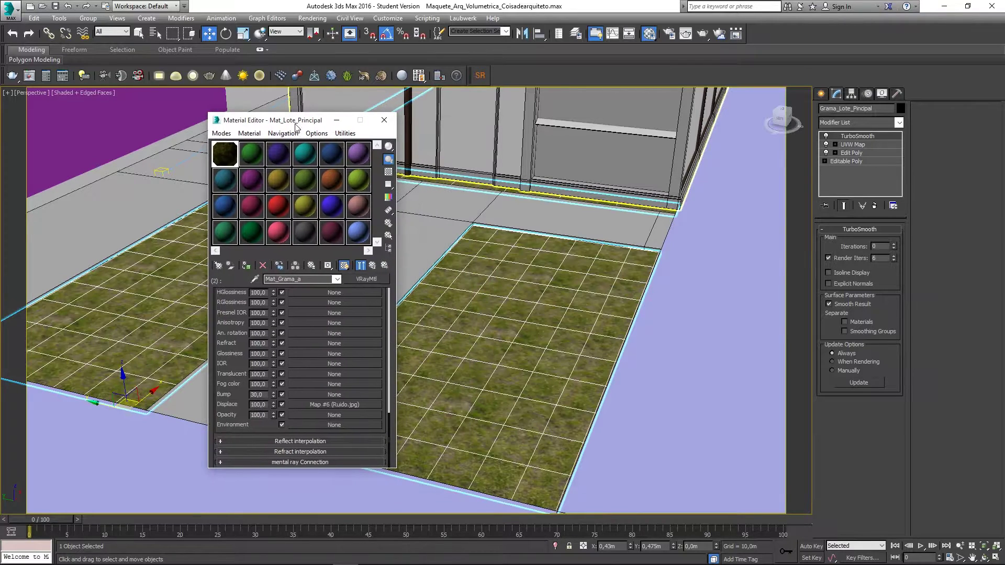
pyautogui.click(874, 125)
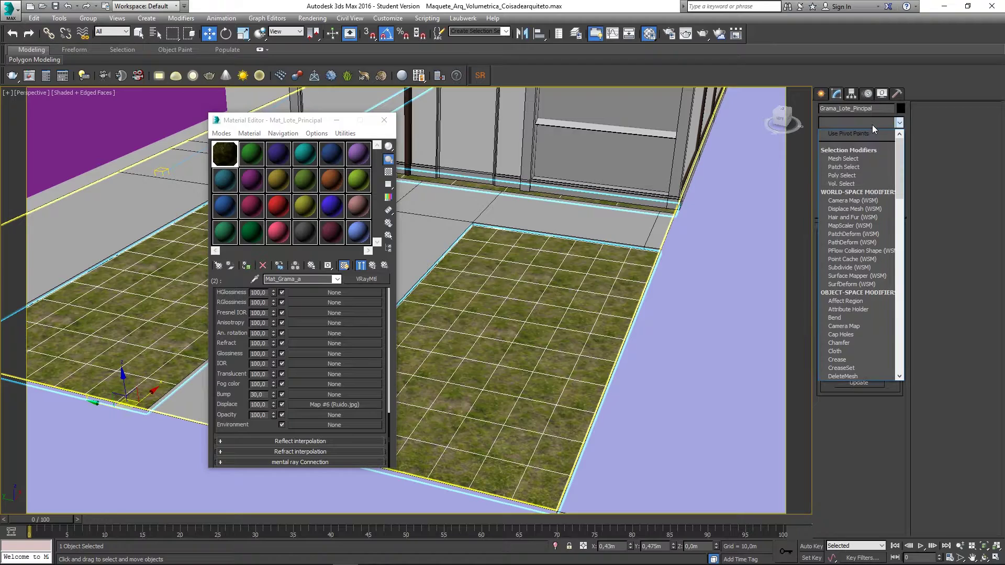
pyautogui.press('d')
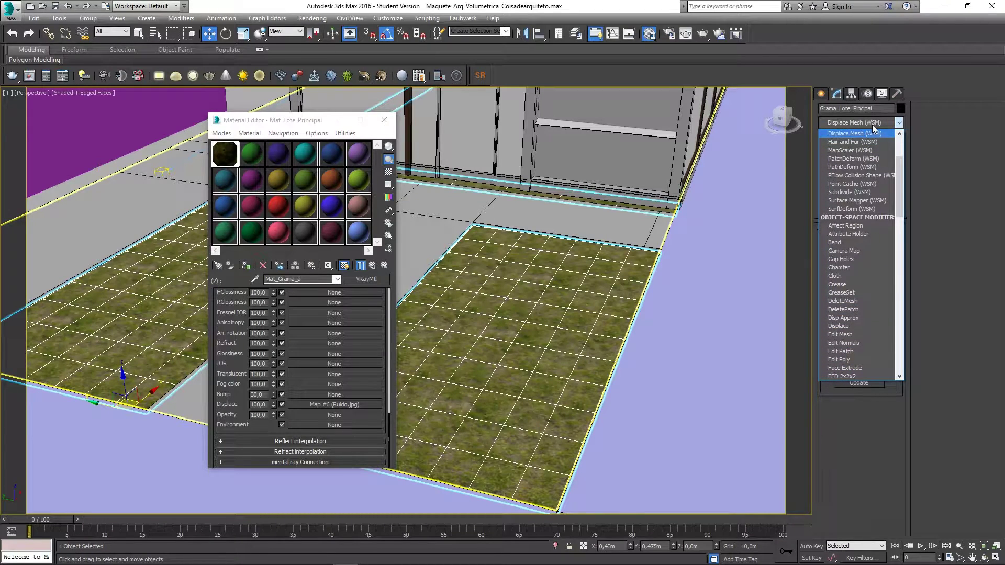
pyautogui.press('v')
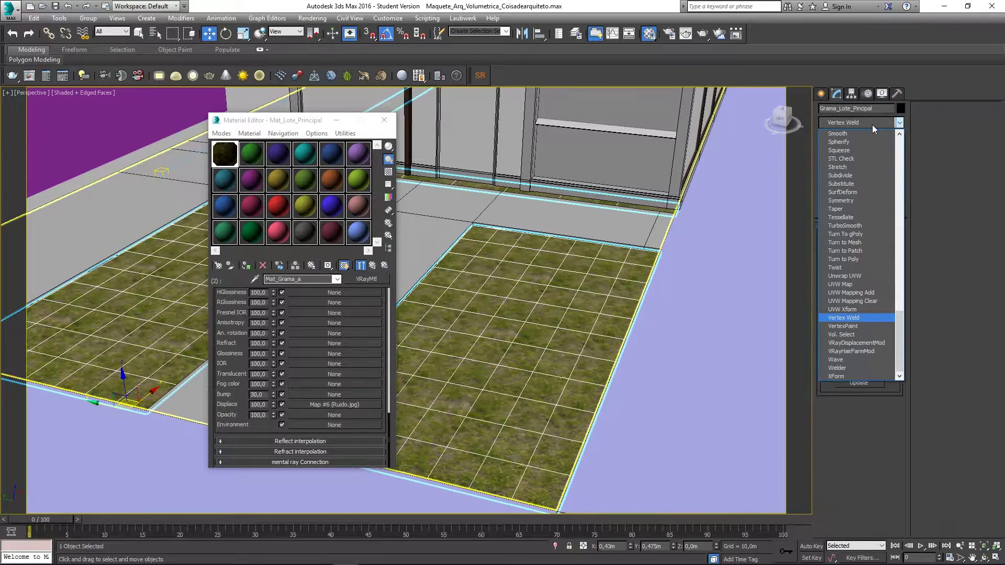
pyautogui.click(873, 122)
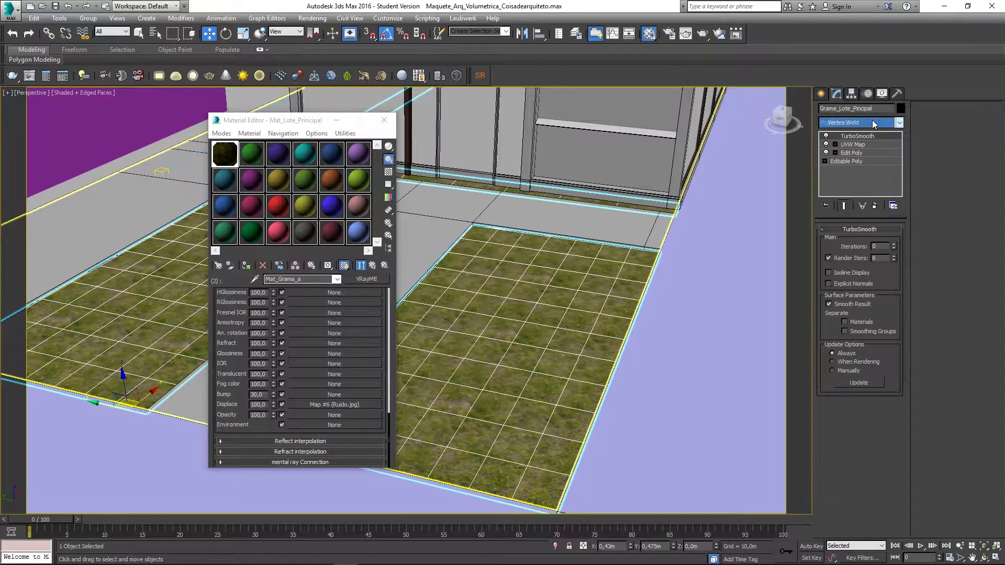
pyautogui.click(854, 124)
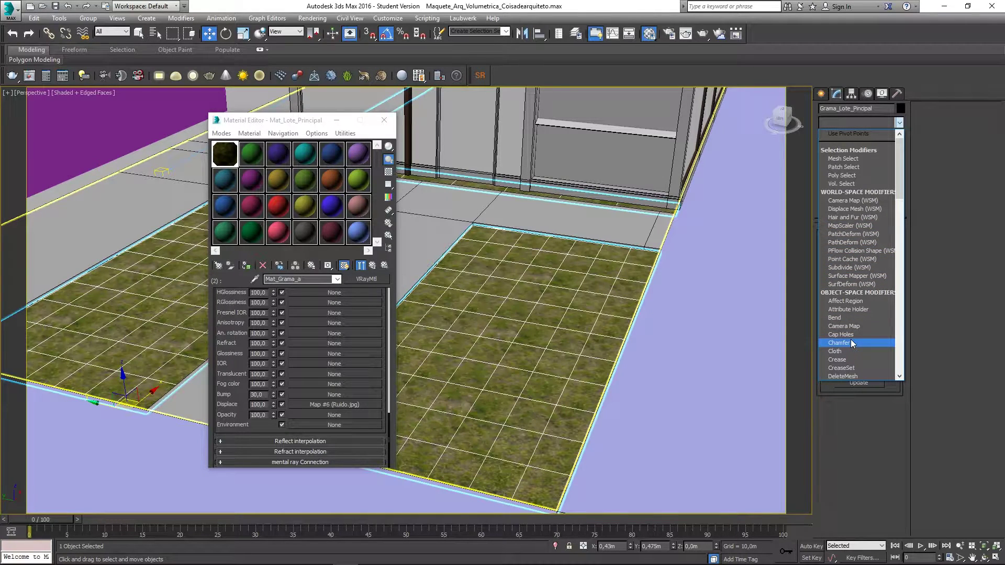
pyautogui.press('v')
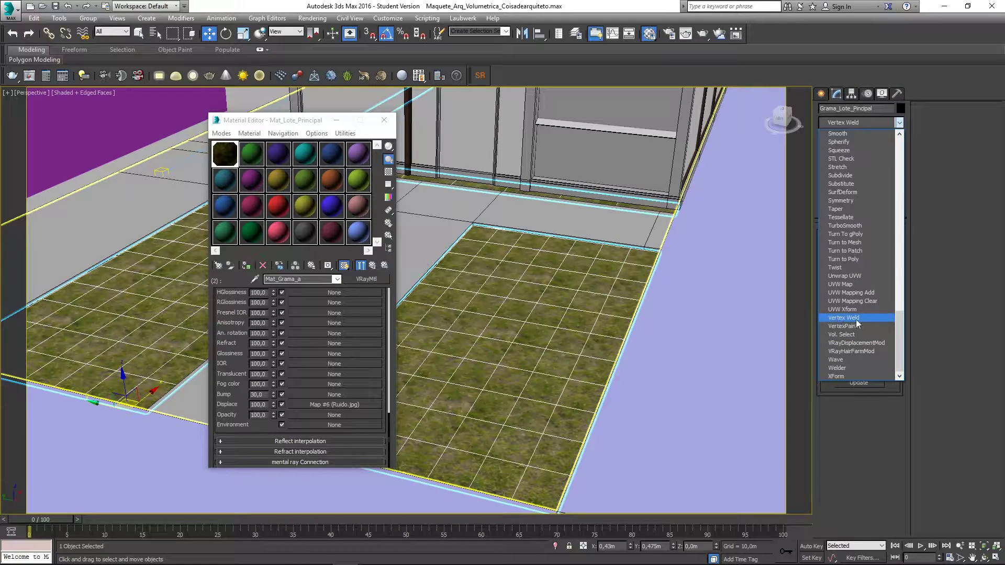
pyautogui.click(869, 125)
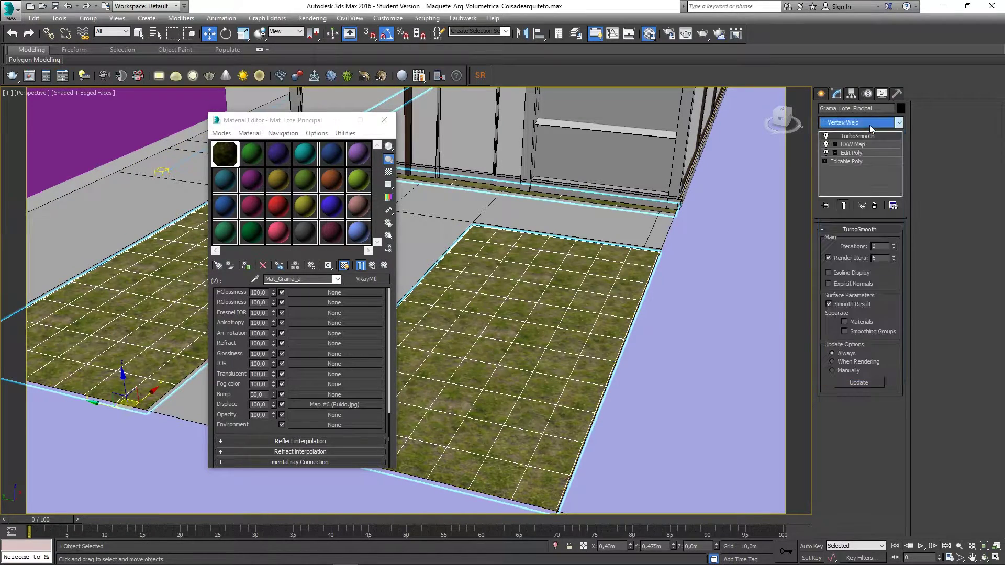
pyautogui.click(869, 124)
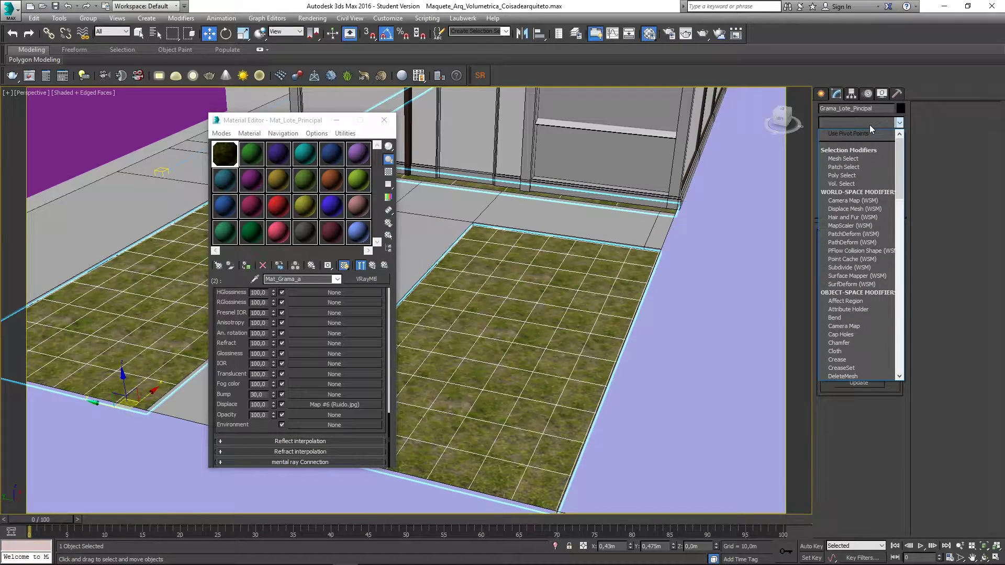
pyautogui.click(869, 125)
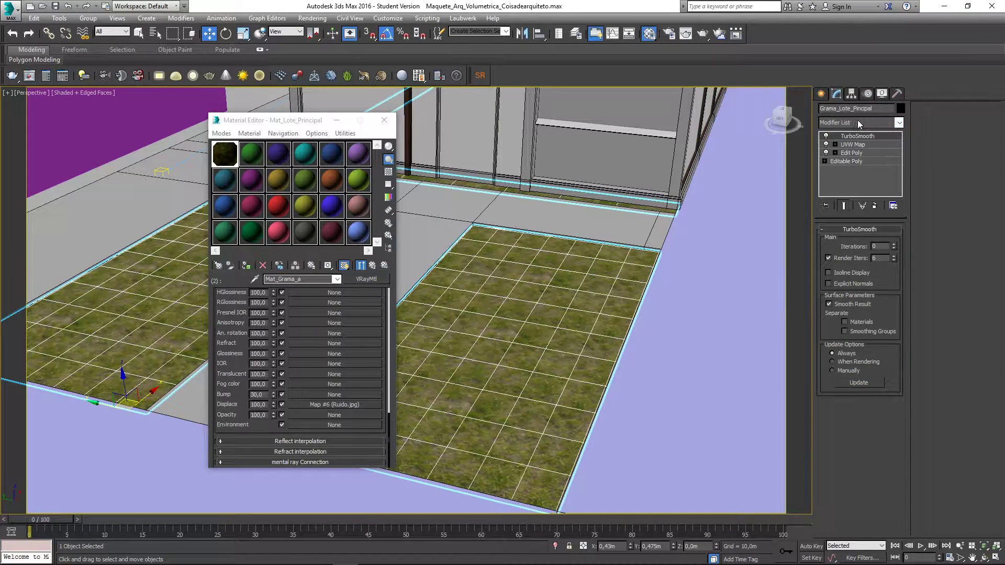
pyautogui.click(867, 121)
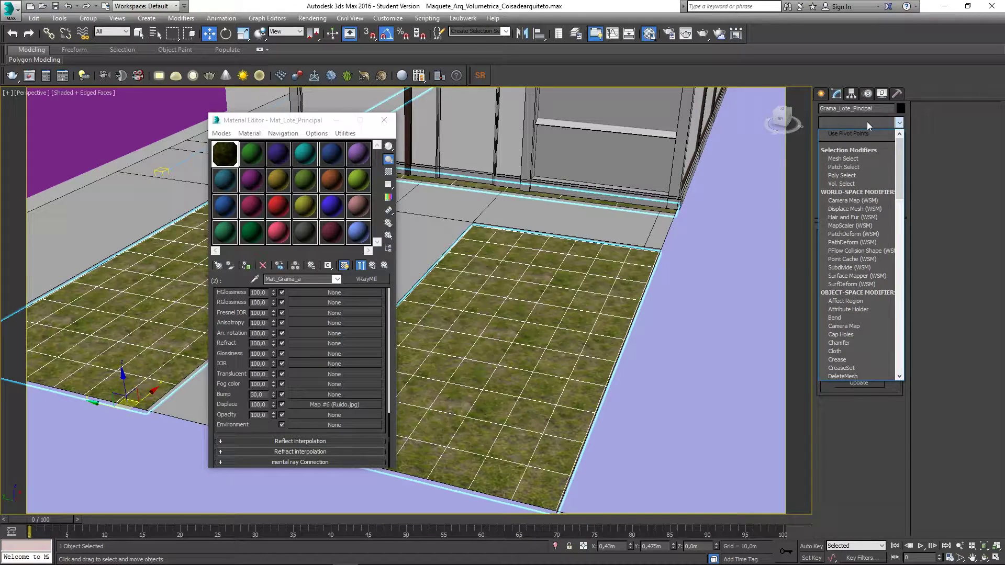
pyautogui.press('t')
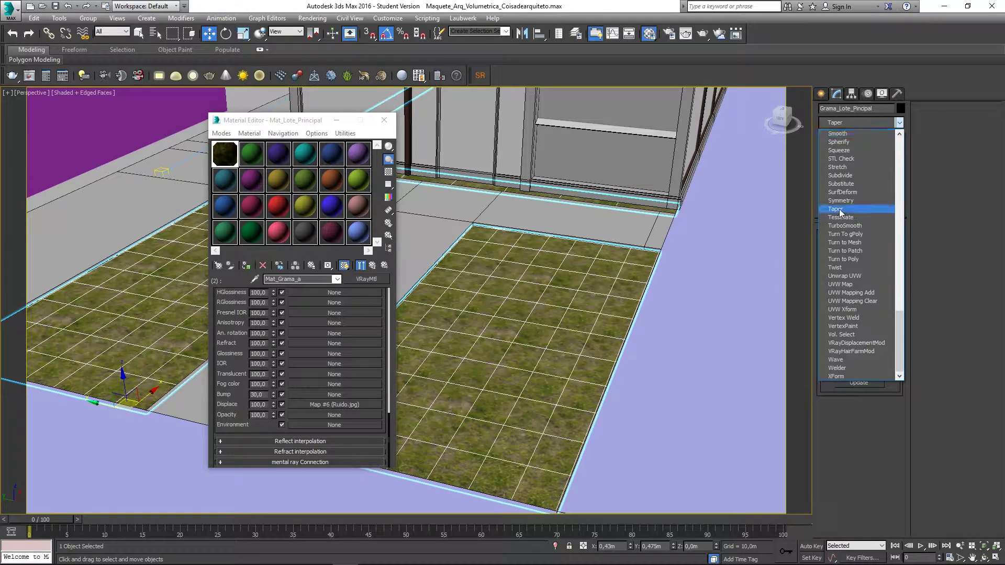
pyautogui.click(879, 120)
# Add a VRayDisplacementMod modifier to the lawn object Grama_Lote_Pincipal and set its type to 2D mapping (landscape).
pyautogui.click(880, 120)
pyautogui.press('v')
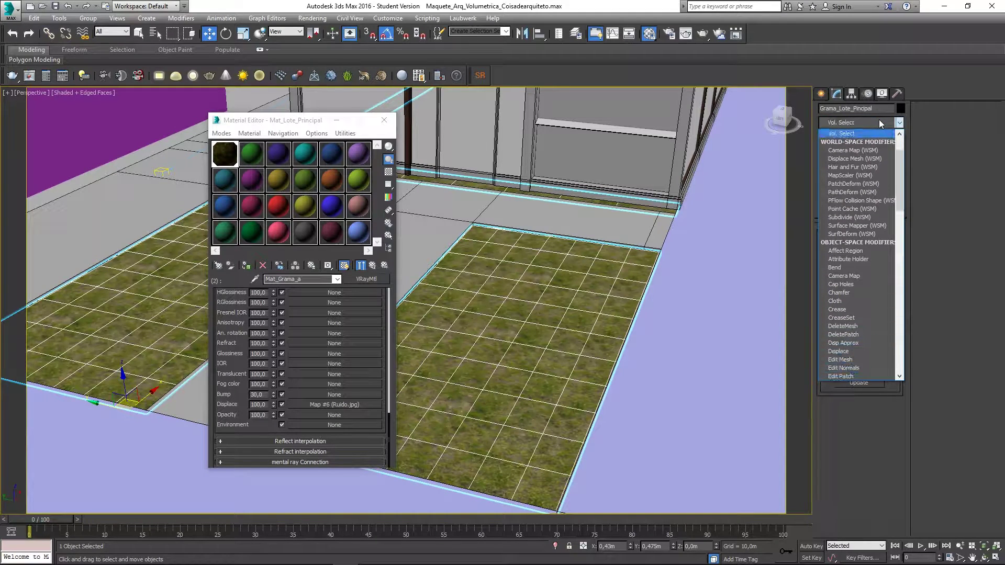
pyautogui.press('v')
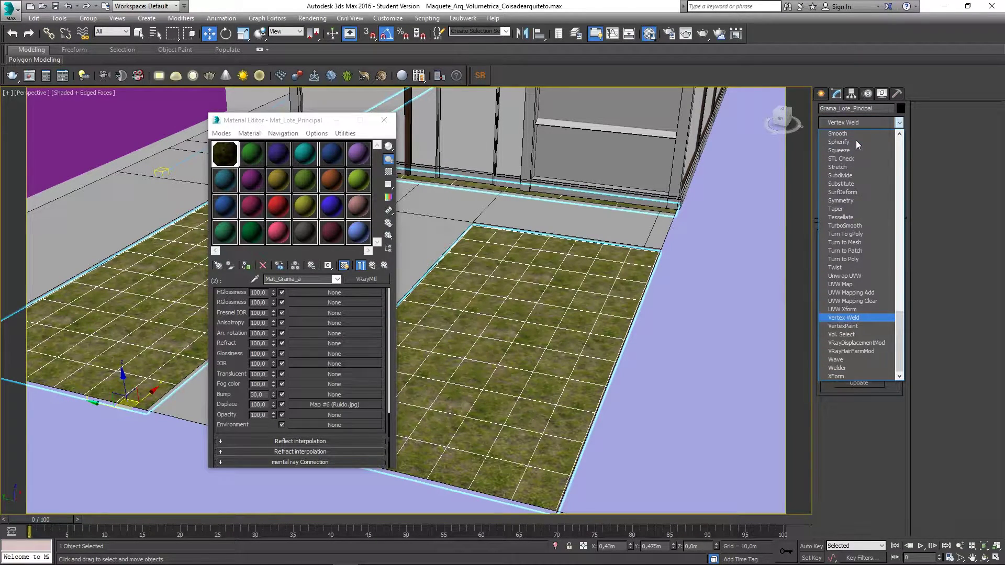
pyautogui.click(838, 342)
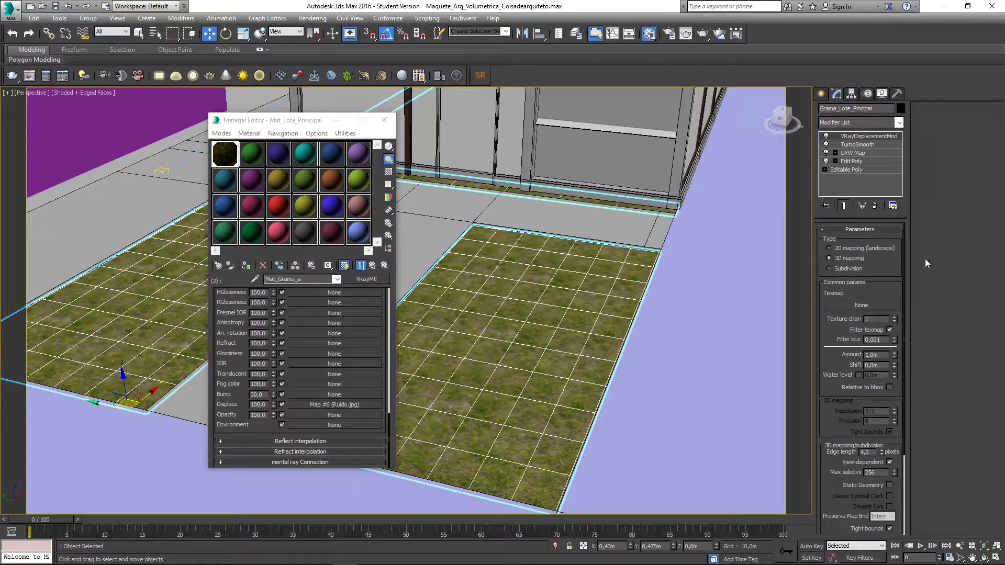
pyautogui.click(840, 248)
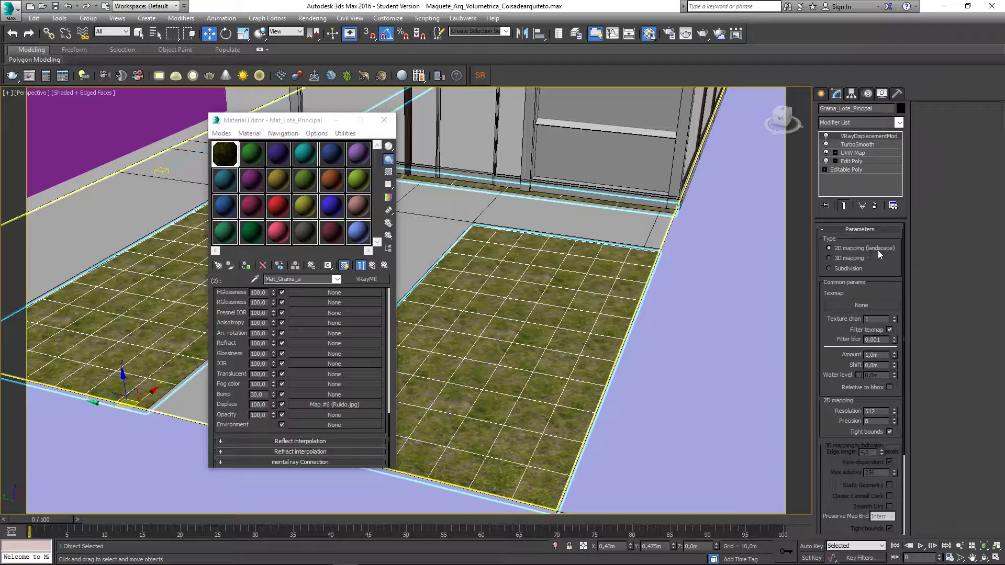
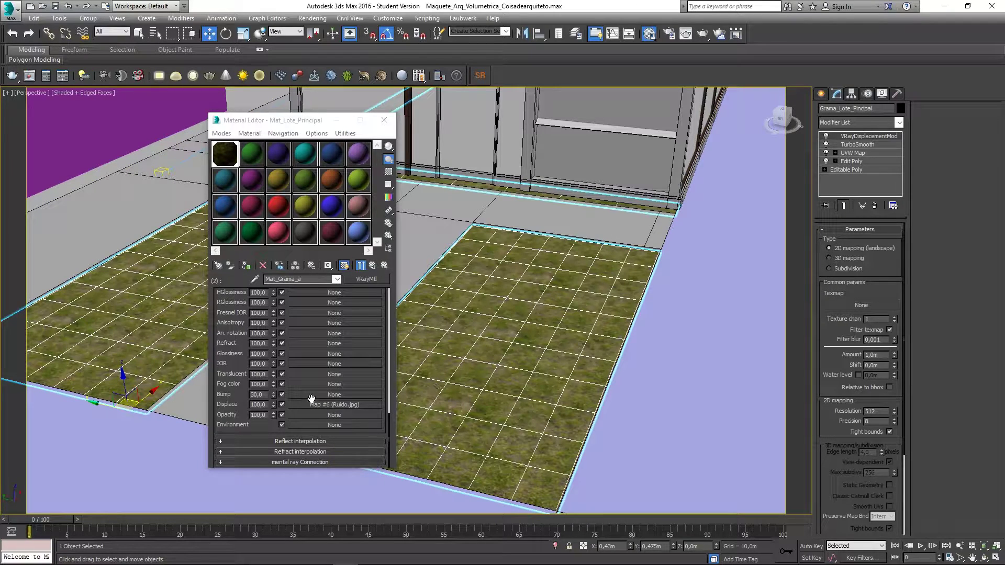
# Reuse the material's Ruido.jpg displacement map as an instance for the texmap of the VRayDisplacementMod modifier.
pyautogui.moveTo(302, 404); pyautogui.dragTo(849, 307)
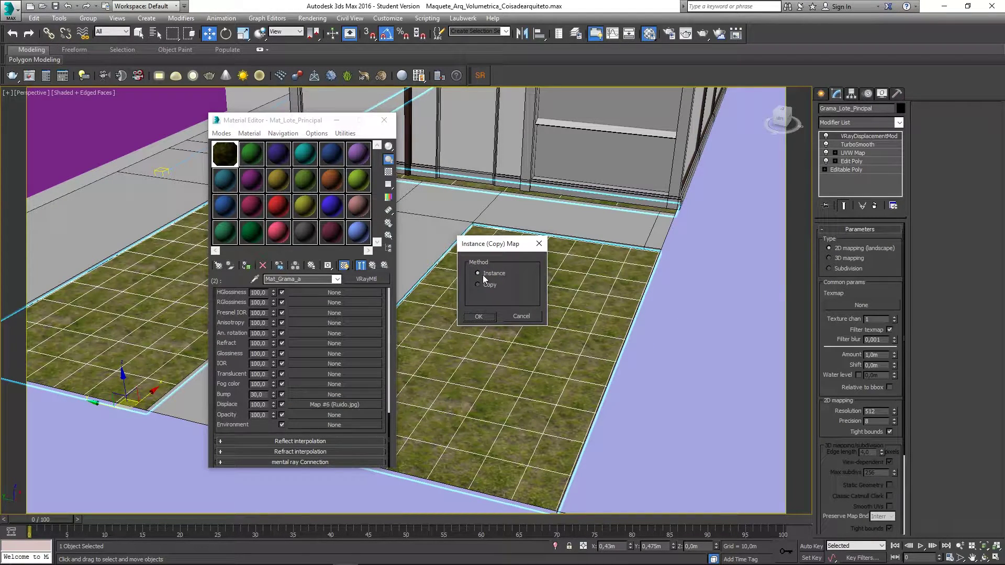
pyautogui.click(479, 317)
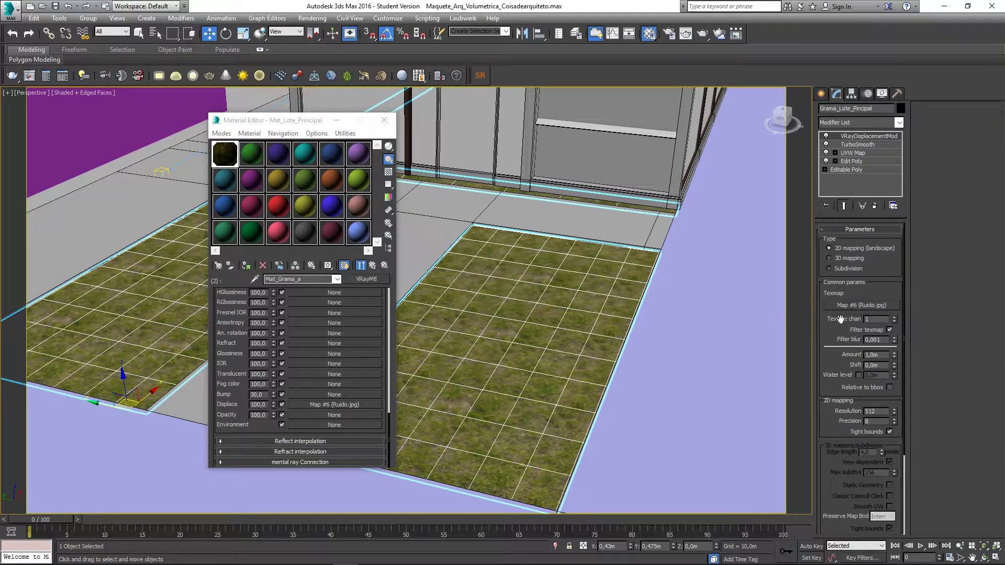
pyautogui.moveTo(841, 318); pyautogui.dragTo(842, 306)
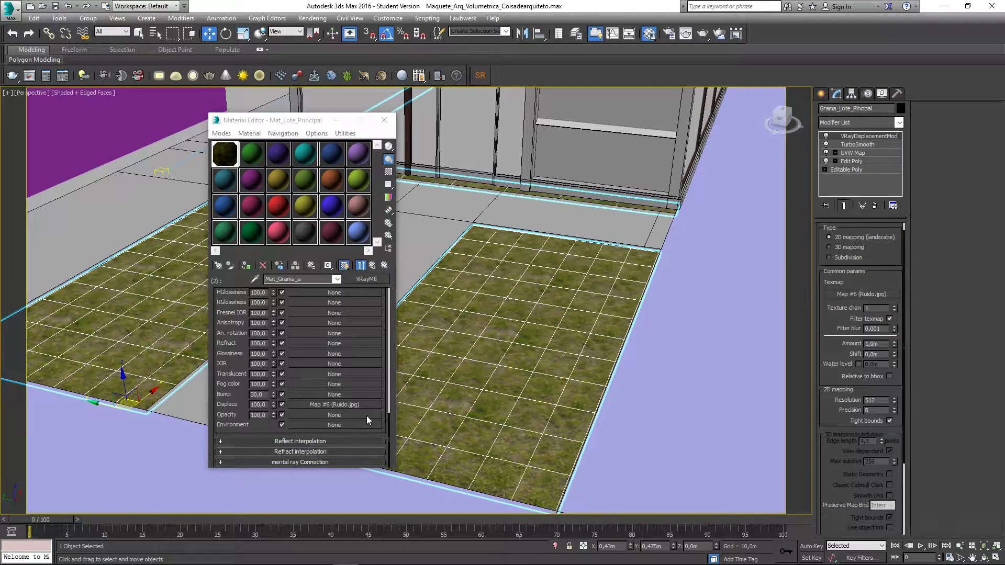
pyautogui.moveTo(827, 321); pyautogui.dragTo(826, 306)
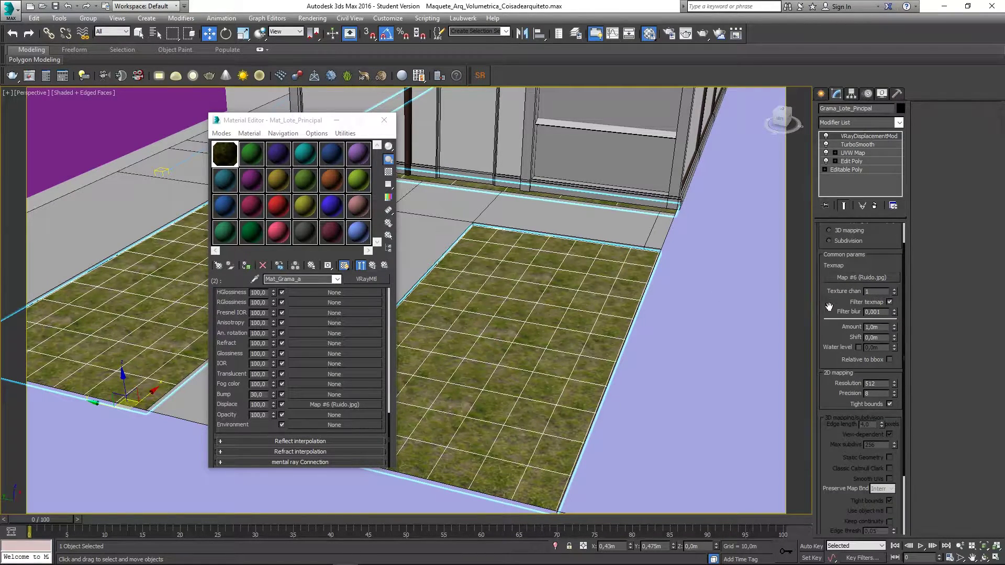
pyautogui.scroll(-2, 836, 305)
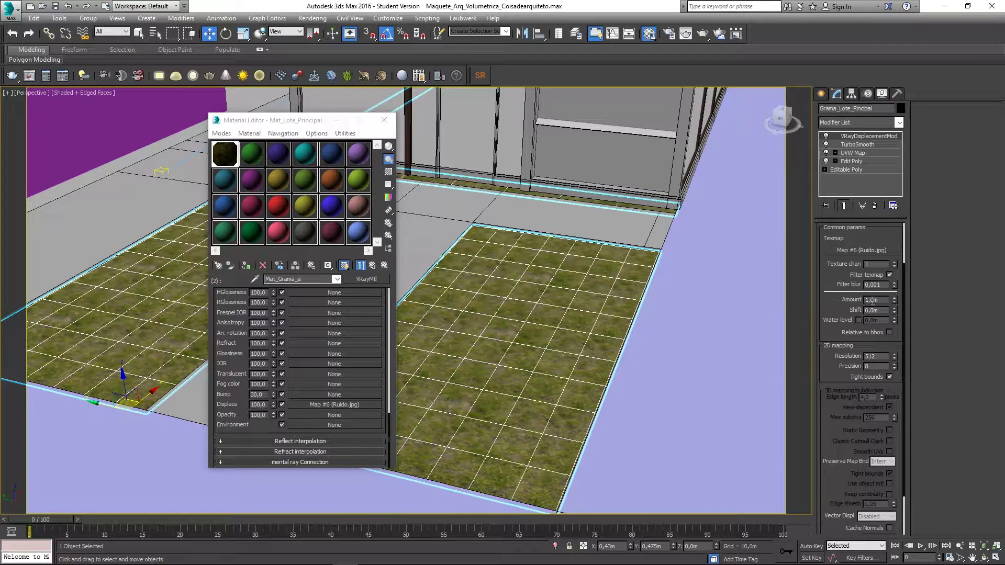
# Set the displacement amount of the lawn's VRayDisplacementMod modifier to 0.1 m.
pyautogui.moveTo(880, 300); pyautogui.dragTo(734, 294)
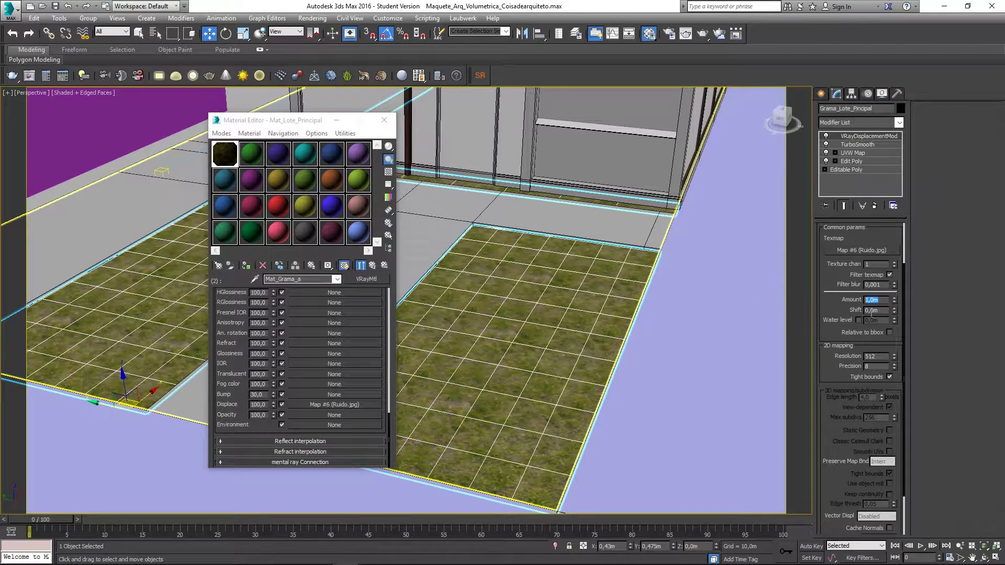
pyautogui.scroll(1, 848, 303)
pyautogui.moveTo(885, 316); pyautogui.dragTo(762, 319)
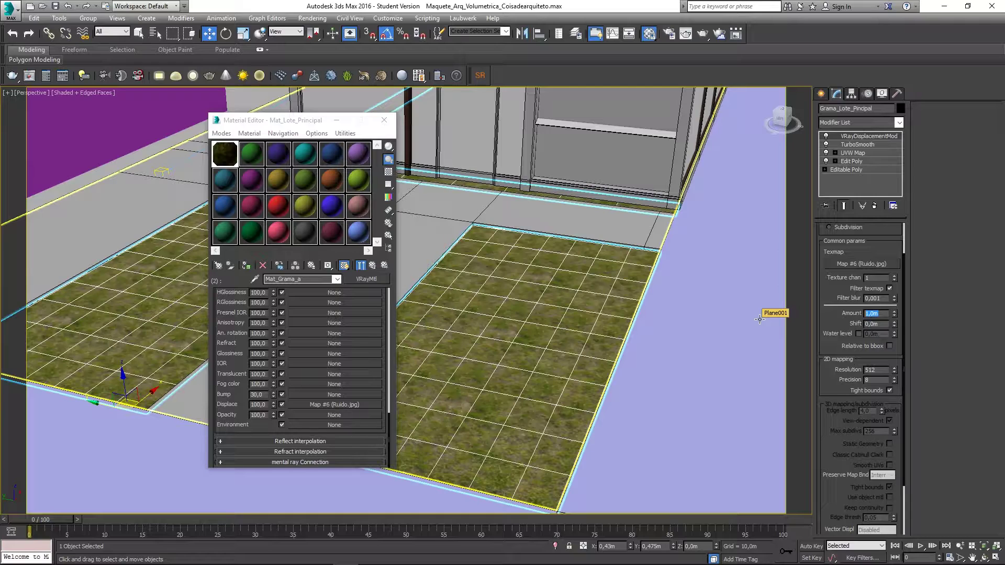
pyautogui.press('BackSpace')
pyautogui.write(',1')
pyautogui.press('Return')
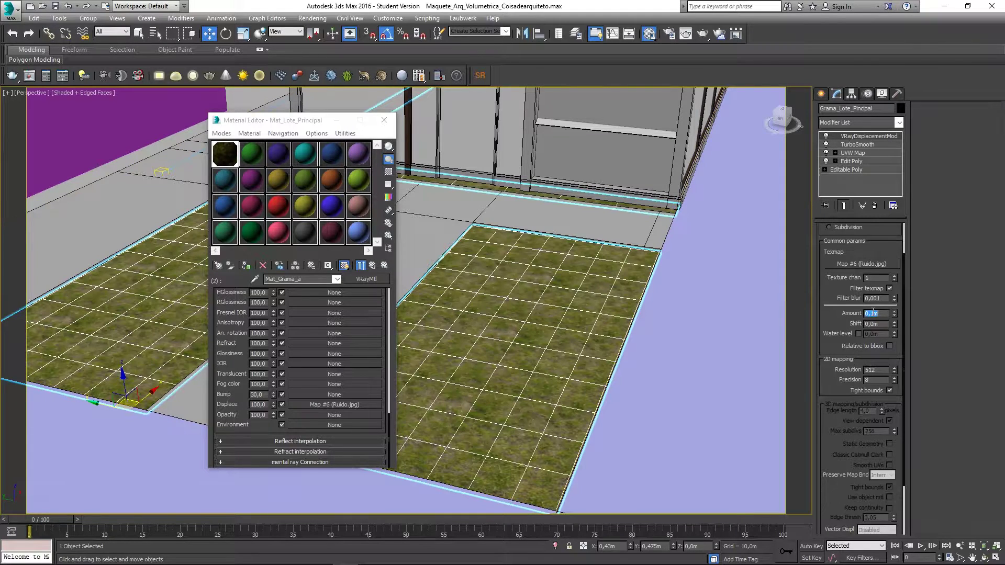
# Set the lawn's displacement amount to 0.05 m, close the Material Editor and deselect the lawn.
pyautogui.moveTo(870, 313); pyautogui.dragTo(880, 313)
pyautogui.write('05')
pyautogui.press('Return')
pyautogui.click(384, 120)
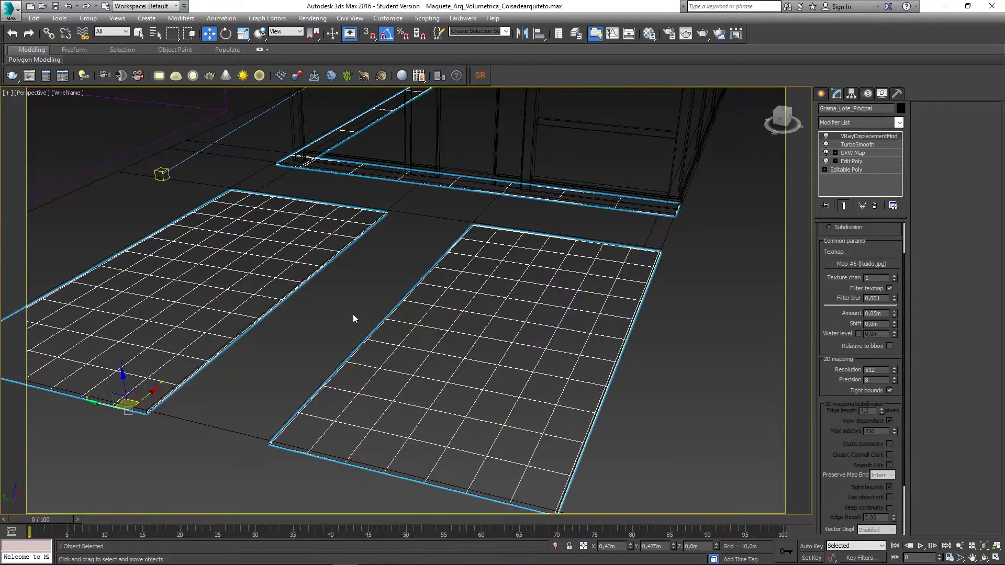
pyautogui.click(353, 314)
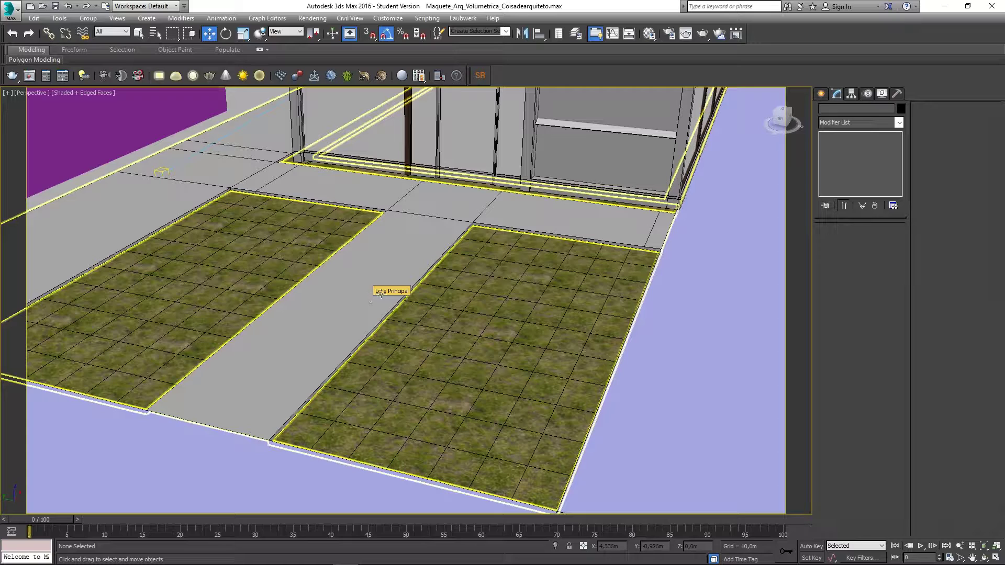
# Open the render settings and load the VR_Teste01 preset for the perspective view render.
pyautogui.click(669, 34)
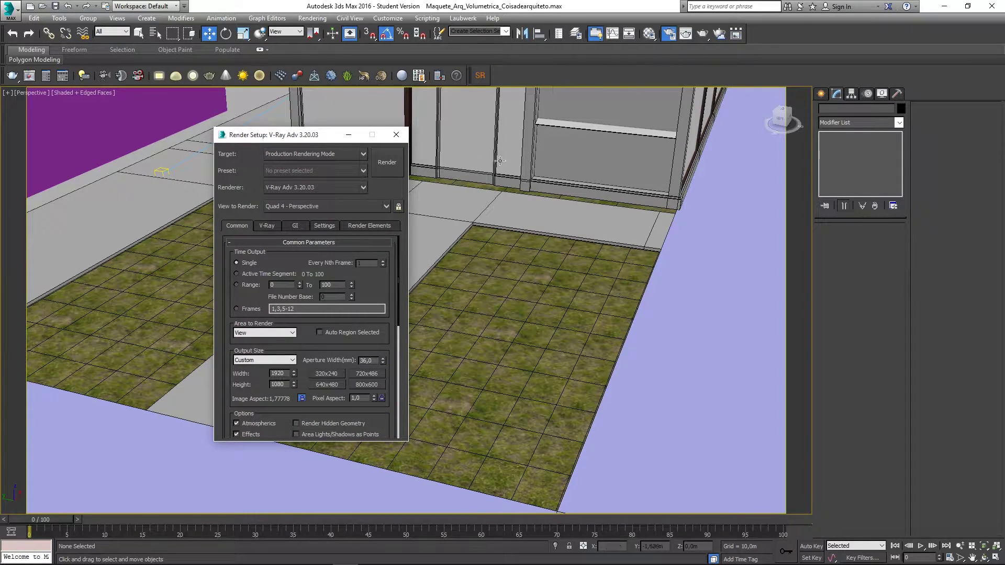
pyautogui.moveTo(258, 132); pyautogui.dragTo(277, 124)
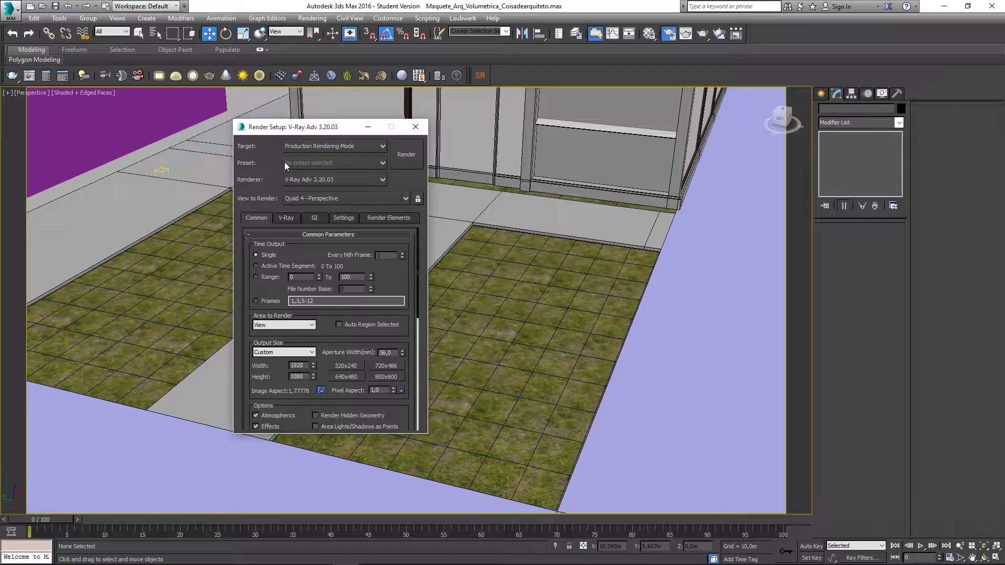
pyautogui.click(308, 146)
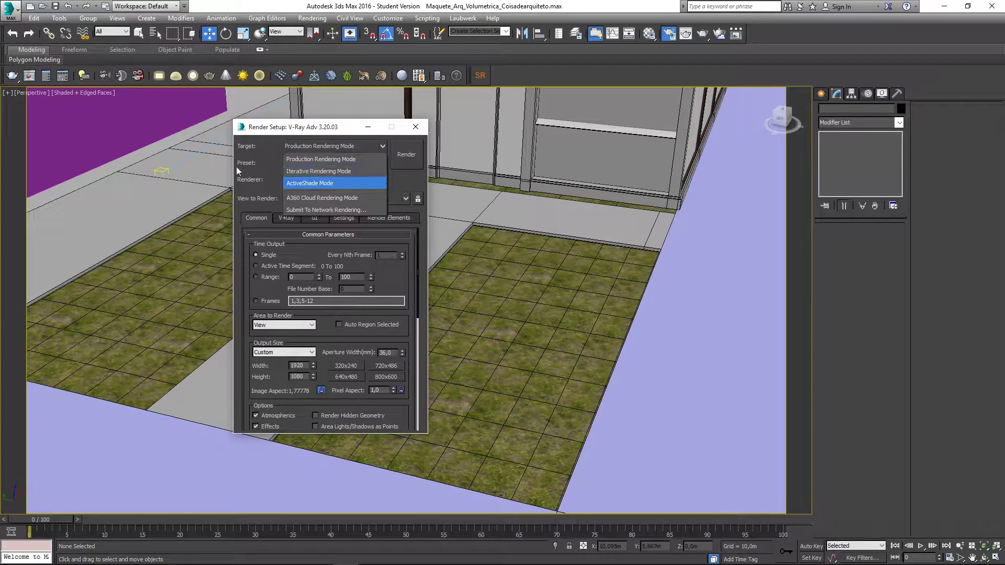
pyautogui.click(287, 162)
pyautogui.click(301, 164)
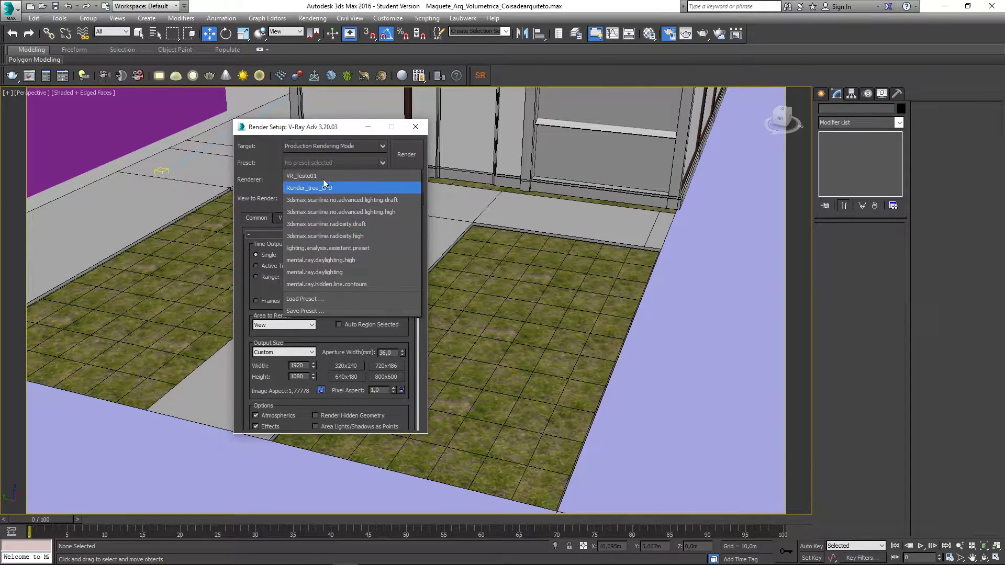
pyautogui.click(307, 176)
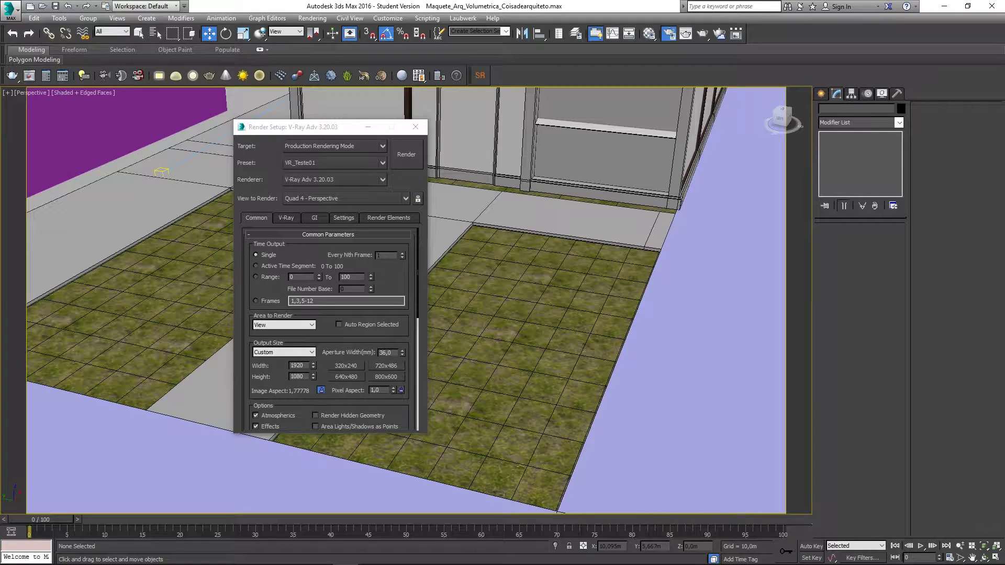
pyautogui.click(183, 376)
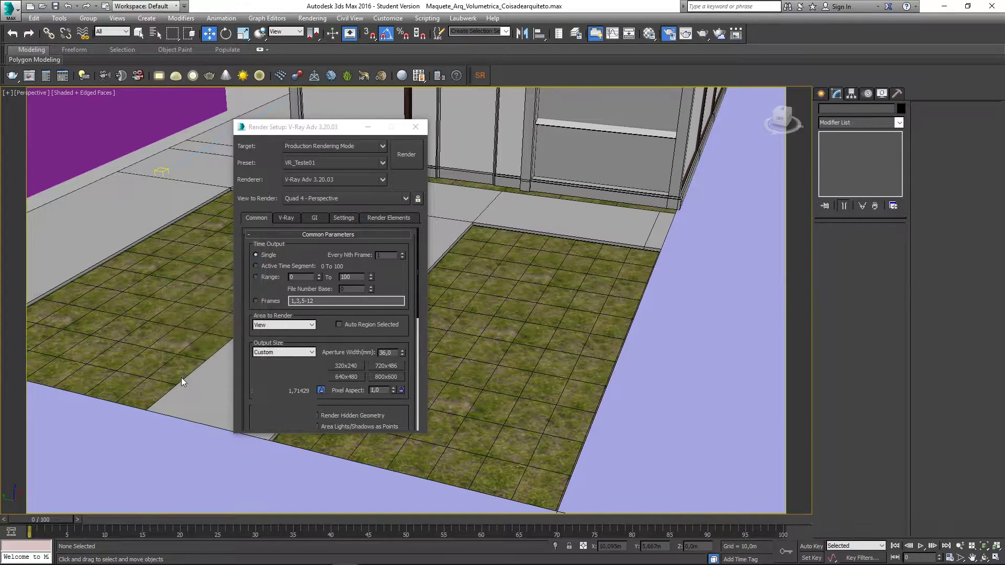
pyautogui.moveTo(284, 128); pyautogui.dragTo(244, 119)
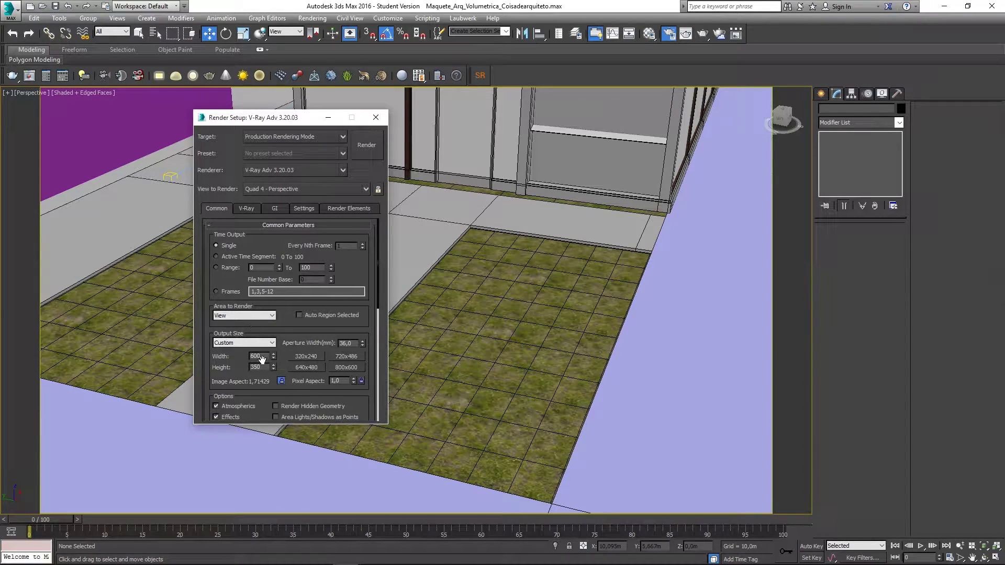
# Review V-Ray's frame buffer options and global switches, including the displacement setting, in the render setup.
pyautogui.click(244, 209)
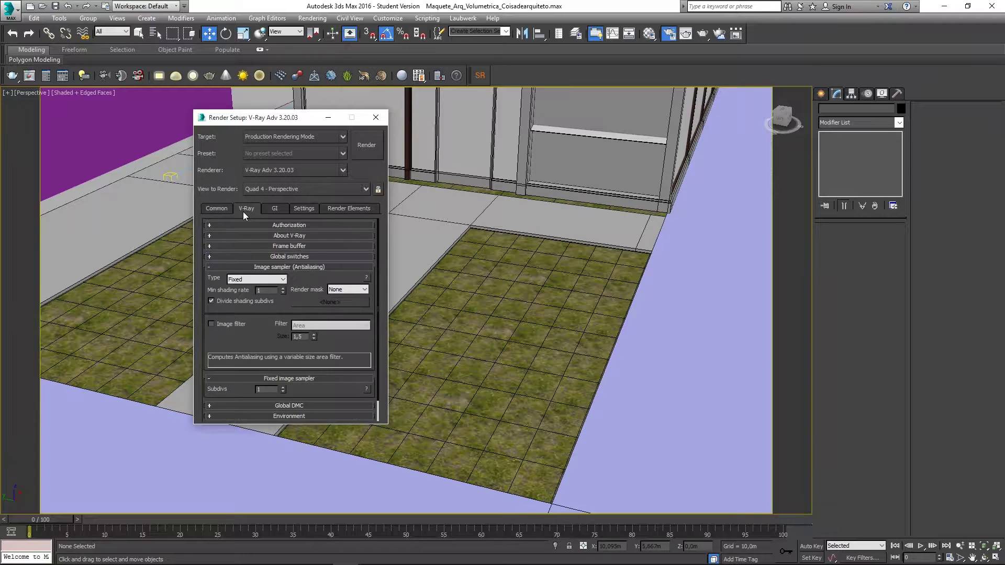
pyautogui.click(265, 246)
pyautogui.click(265, 247)
pyautogui.click(257, 246)
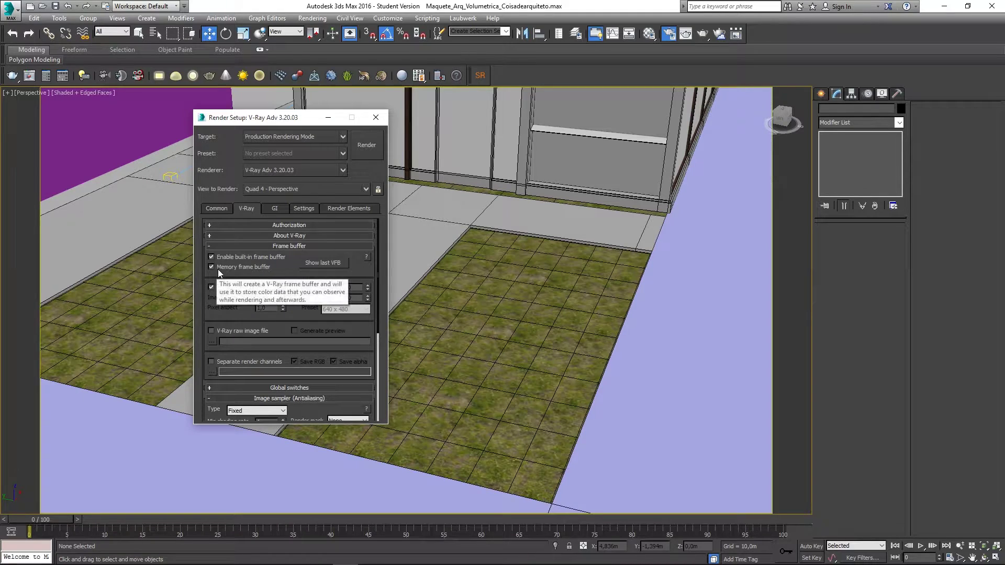
pyautogui.click(254, 247)
pyautogui.click(254, 256)
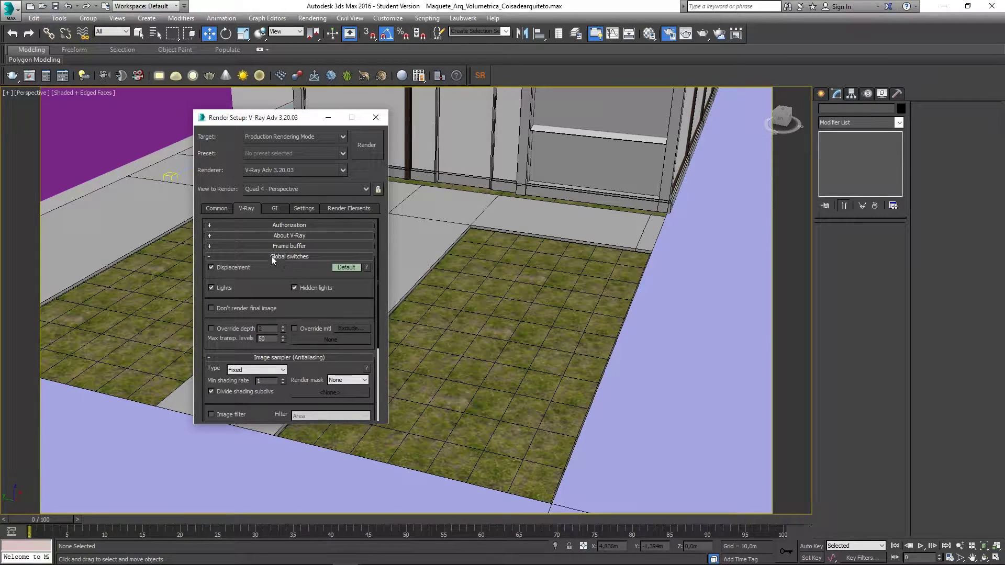
pyautogui.click(271, 256)
# Set the image sampler type to Progressive and enable the image filter with VRayLanczosFilter.
pyautogui.click(265, 279)
pyautogui.click(262, 308)
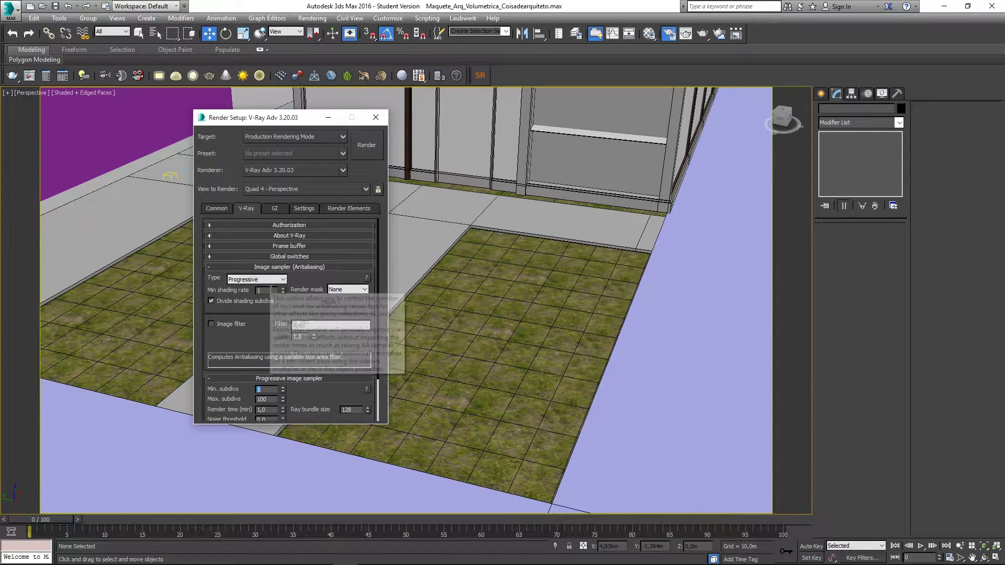
pyautogui.click(228, 325)
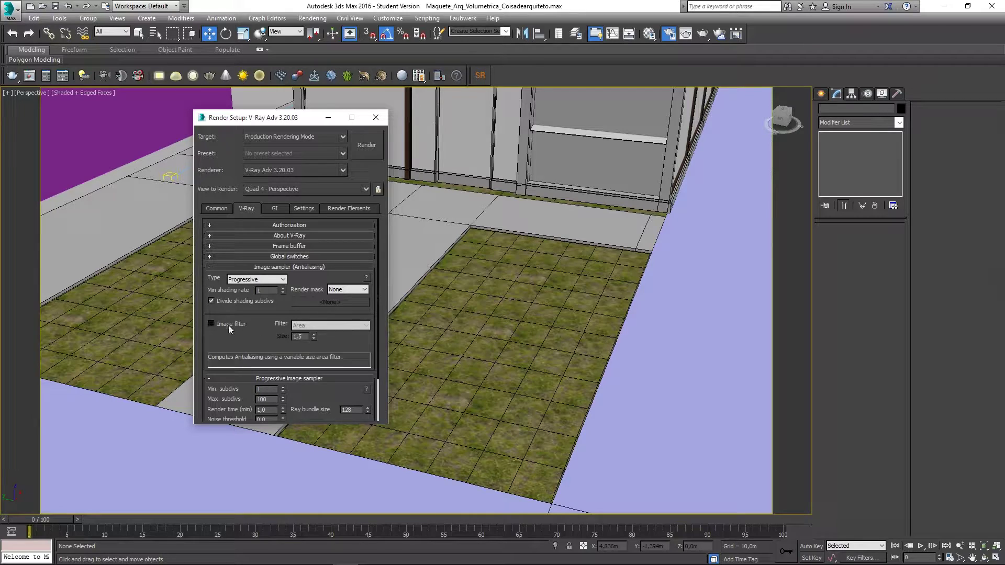
pyautogui.click(334, 325)
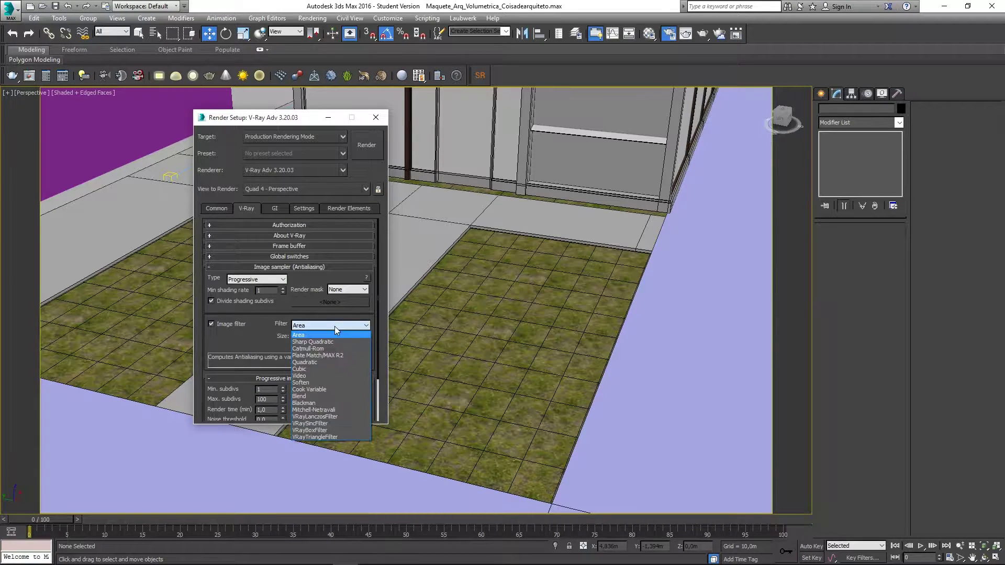
pyautogui.click(334, 416)
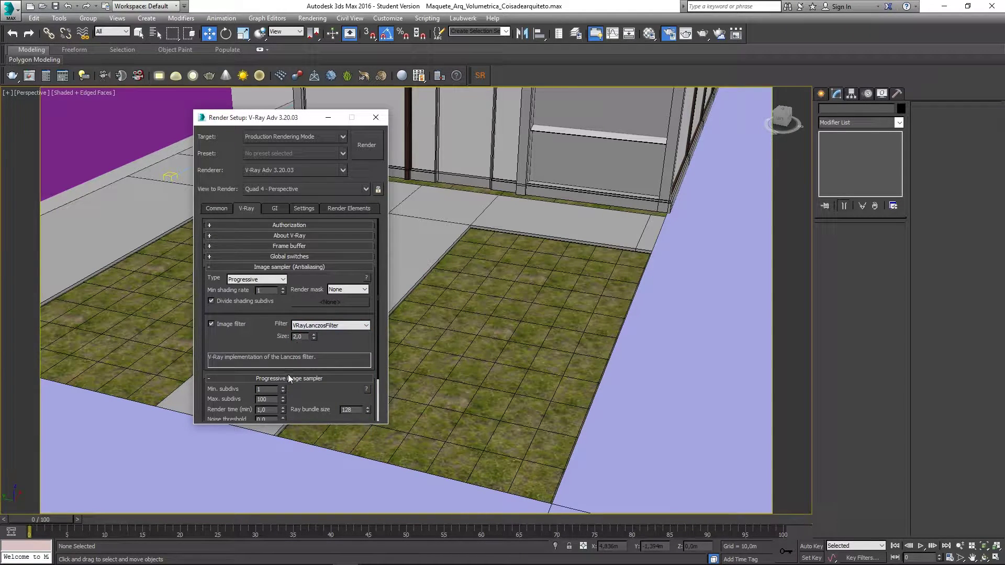
# Set the progressive image sampler's render time to 0 minutes.
pyautogui.scroll(-2, 250, 238)
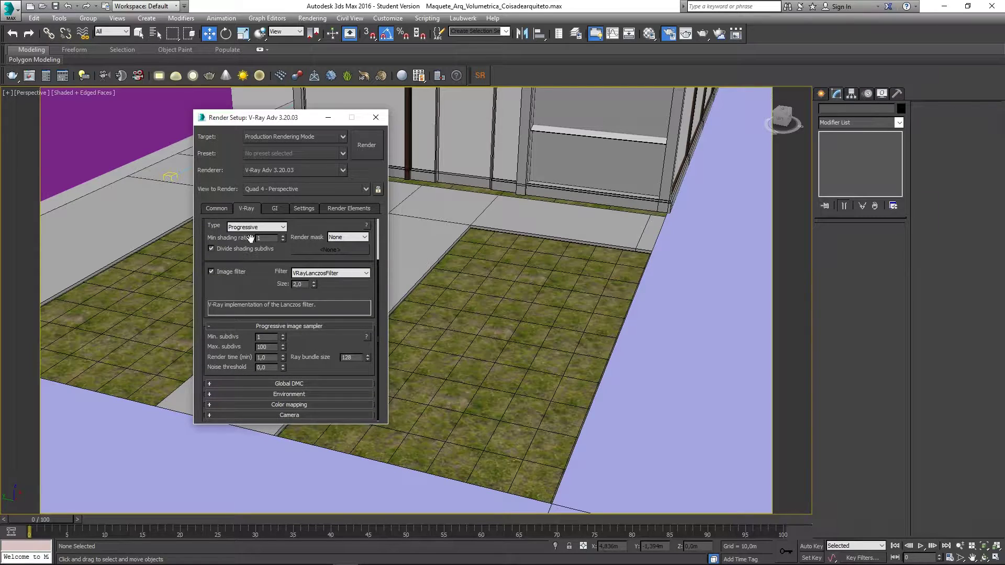
pyautogui.doubleClick(266, 358)
pyautogui.write('0')
pyautogui.press('Return')
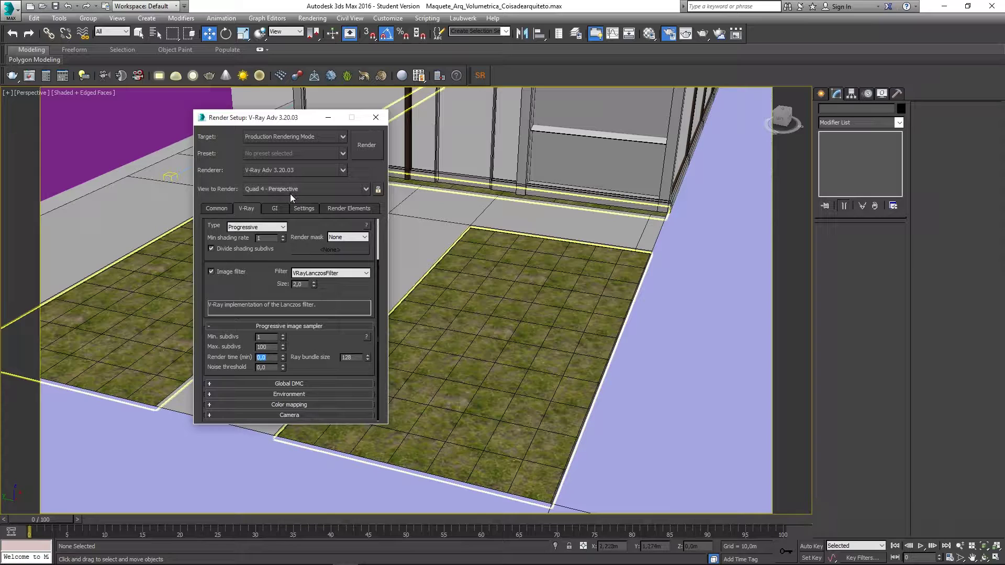
# Switch the global illumination settings to Expert mode and set the primary engine to Irradiance map.
pyautogui.click(282, 209)
pyautogui.click(352, 237)
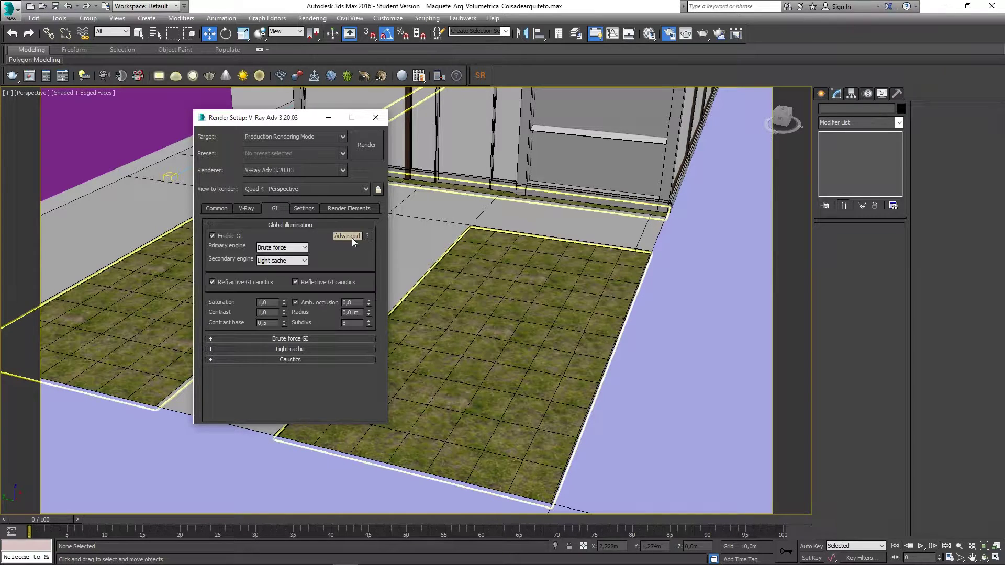
pyautogui.click(310, 339)
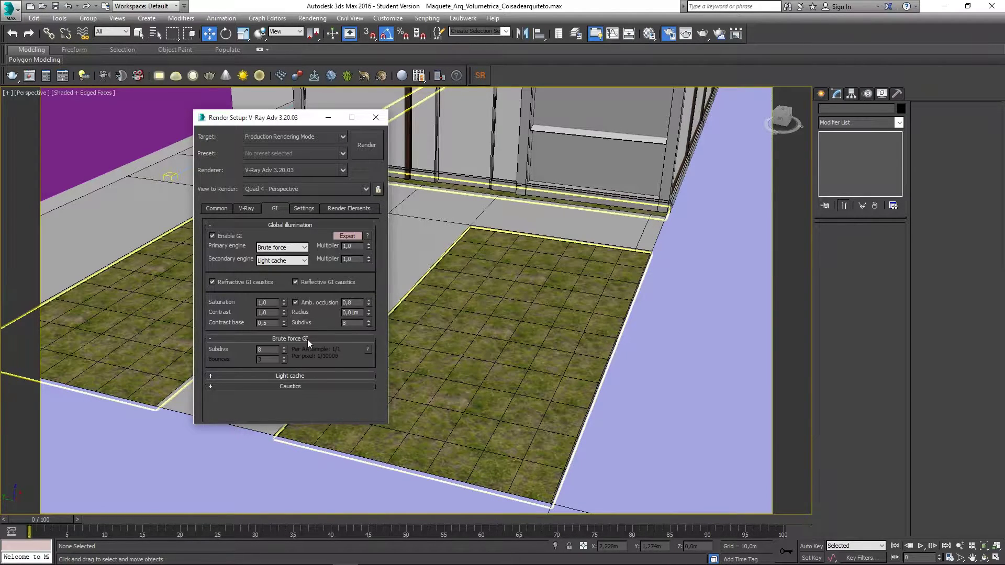
pyautogui.click(283, 248)
pyautogui.click(286, 258)
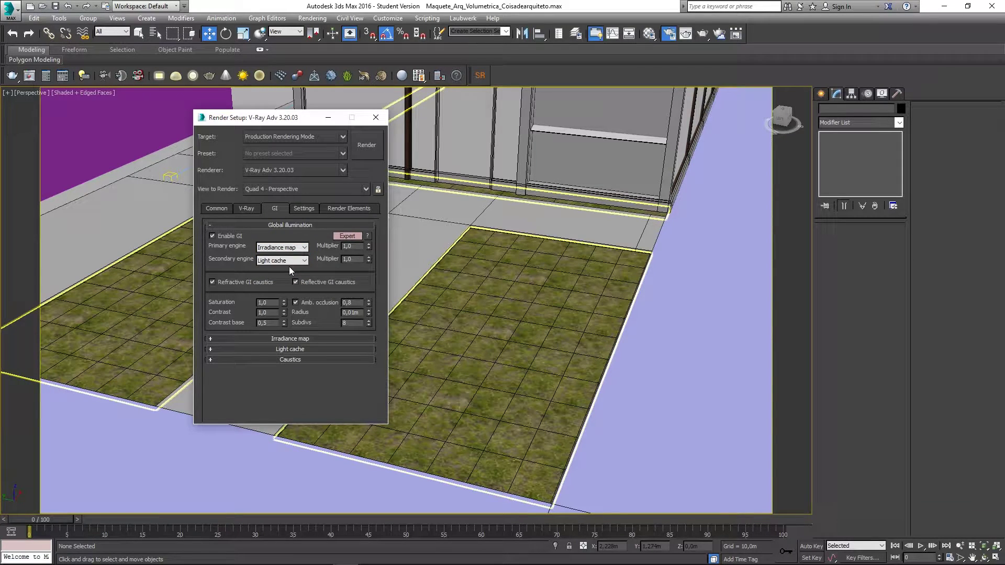
# Set the irradiance map's current preset to Low.
pyautogui.click(294, 339)
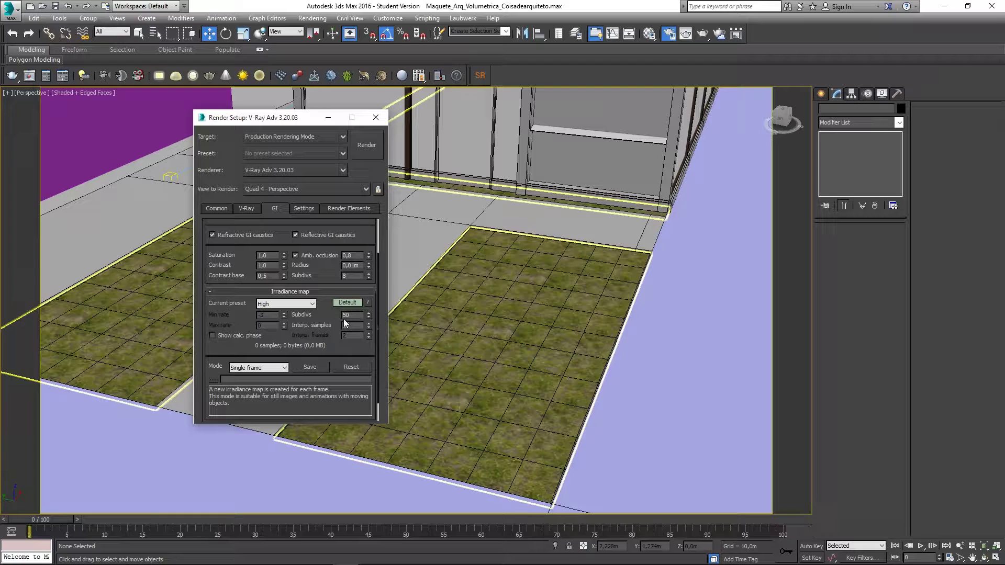
pyautogui.click(291, 305)
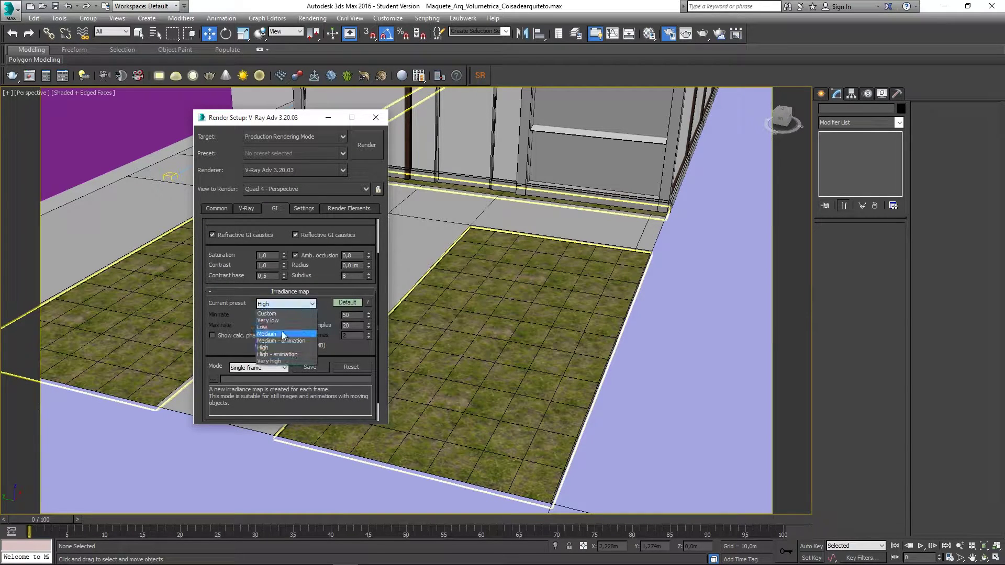
pyautogui.click(272, 328)
pyautogui.scroll(-2, 245, 309)
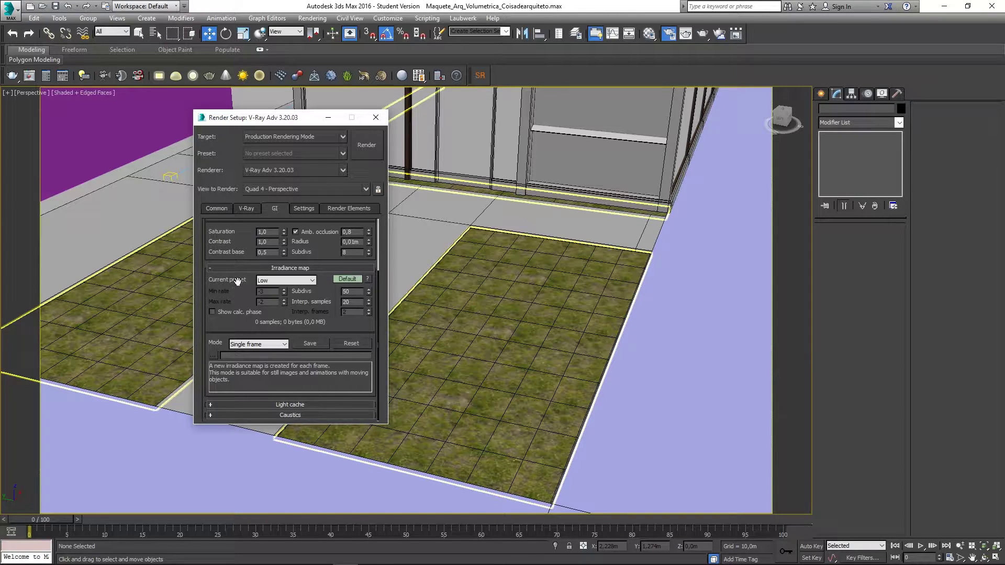
pyautogui.scroll(3, 238, 278)
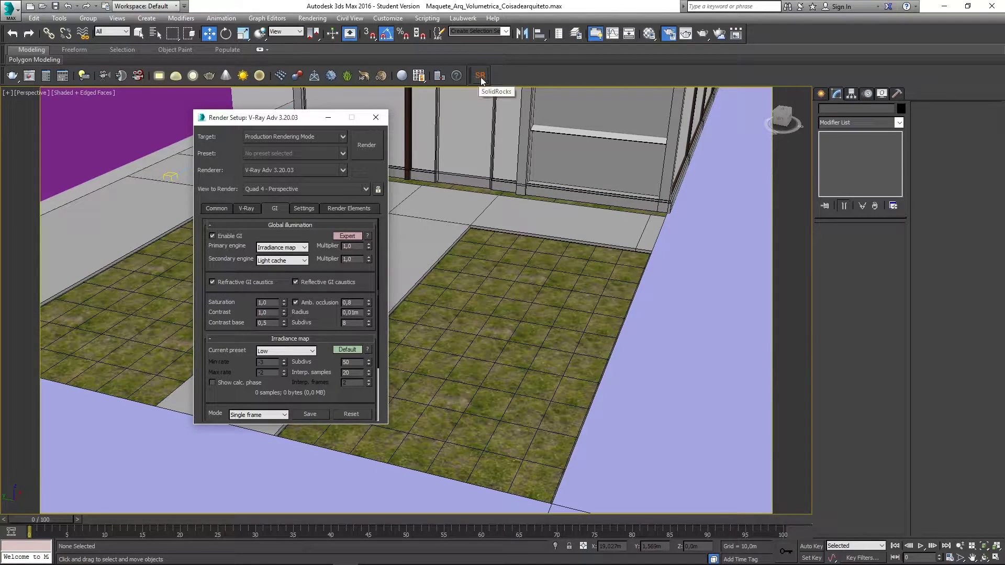
# Enable Show calc. phase for the irradiance map and switch its settings to Expert mode.
pyautogui.moveTo(234, 317); pyautogui.dragTo(235, 234)
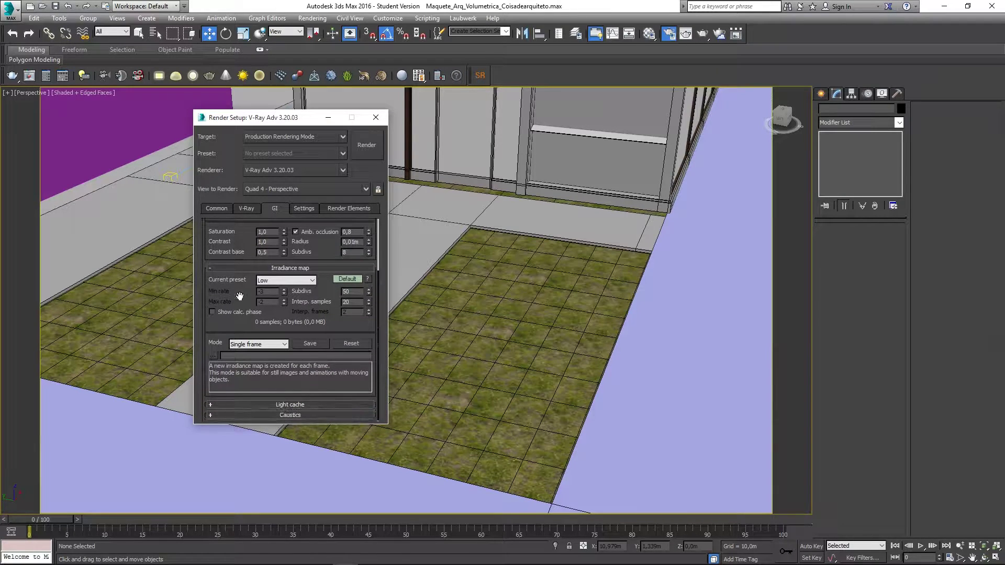
pyautogui.click(243, 313)
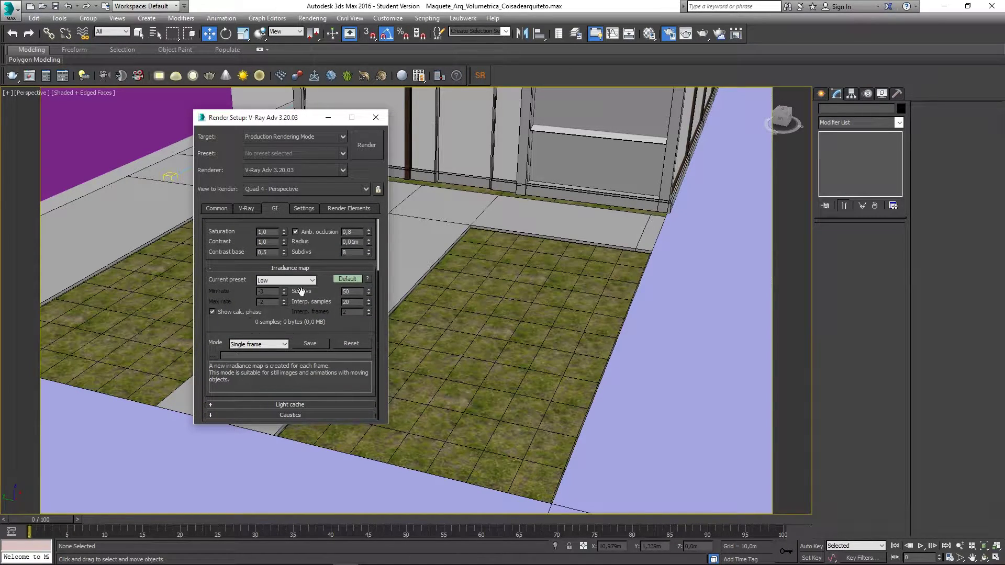
pyautogui.click(344, 280)
pyautogui.click(343, 350)
# Set the secondary global illumination engine to Brute force.
pyautogui.moveTo(325, 364); pyautogui.dragTo(319, 273)
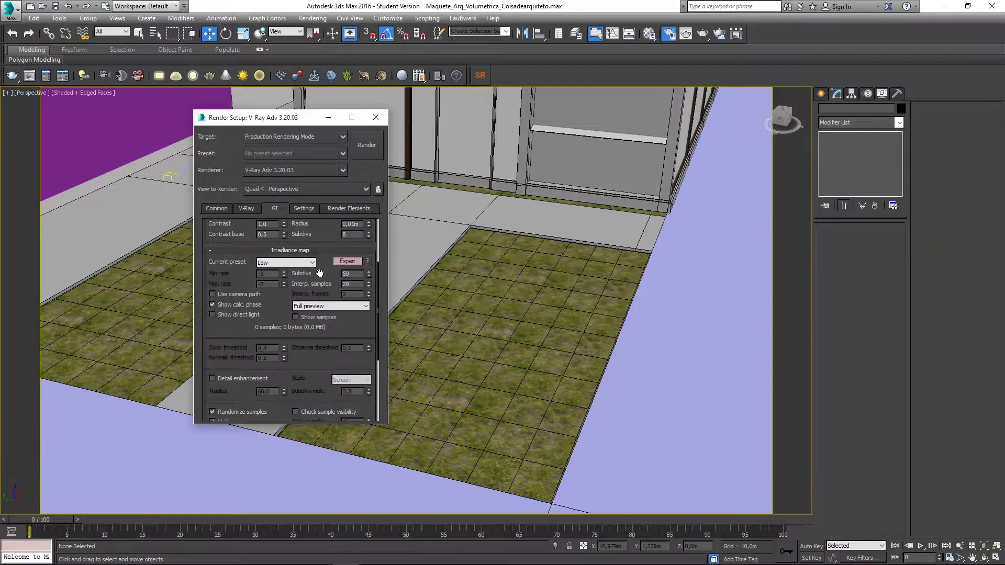
pyautogui.moveTo(247, 328); pyautogui.dragTo(243, 218)
pyautogui.moveTo(246, 348); pyautogui.dragTo(252, 240)
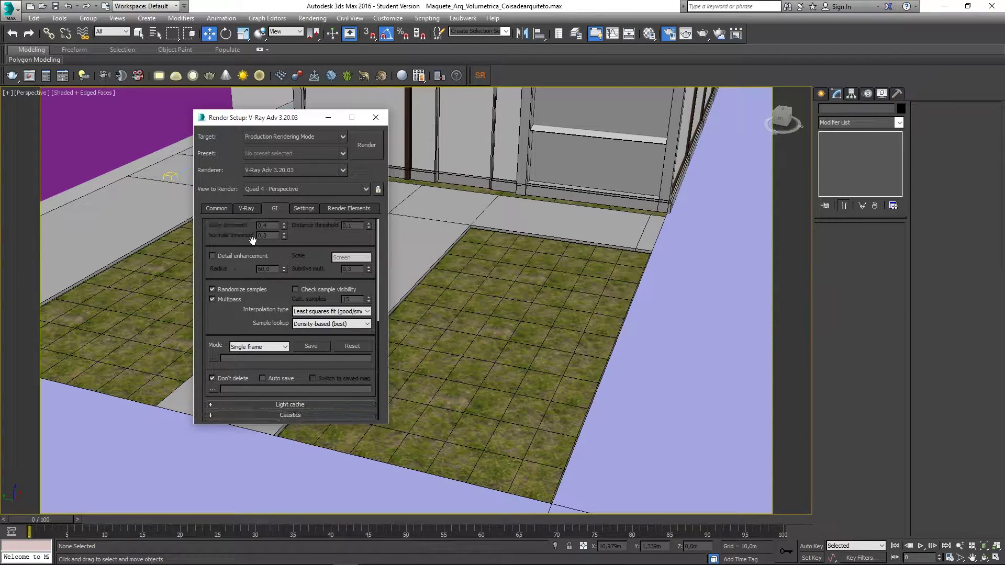
pyautogui.click(292, 406)
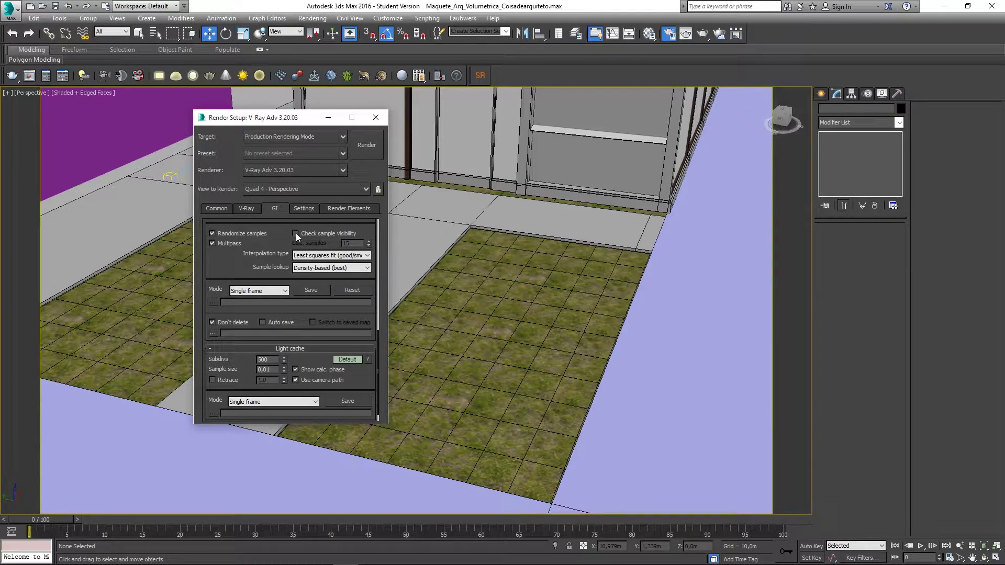
pyautogui.moveTo(275, 266); pyautogui.dragTo(255, 471)
pyautogui.moveTo(227, 269); pyautogui.dragTo(245, 381)
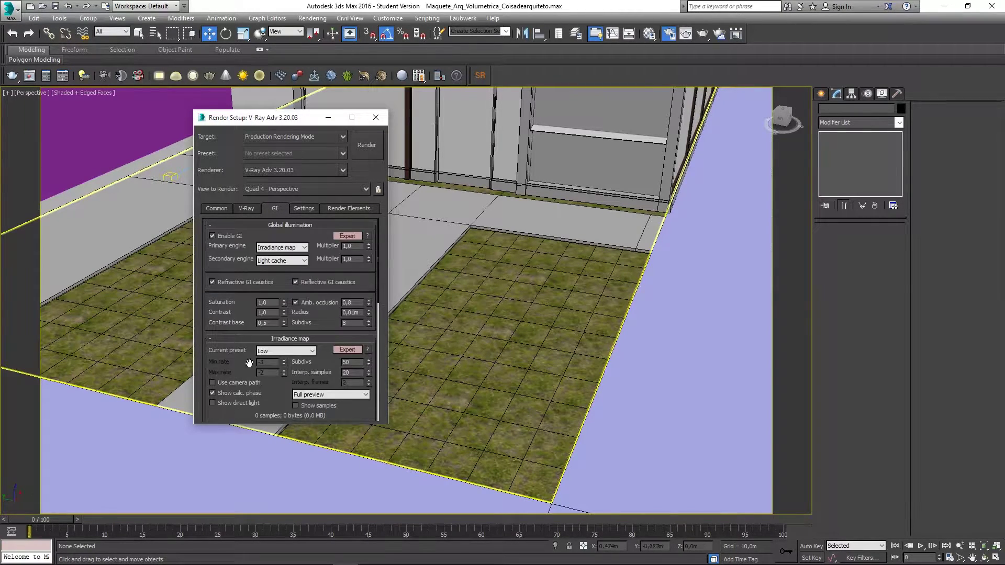
pyautogui.click(272, 263)
pyautogui.click(272, 284)
# Set the Brute force GI subdivs to 16.
pyautogui.scroll(-4, 235, 330)
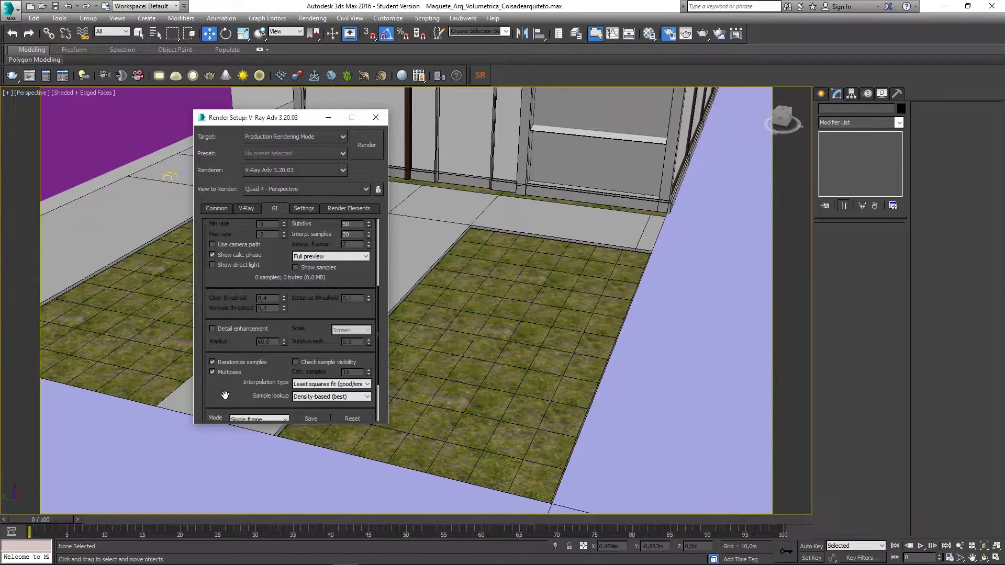
pyautogui.scroll(-3, 231, 367)
pyautogui.click(276, 405)
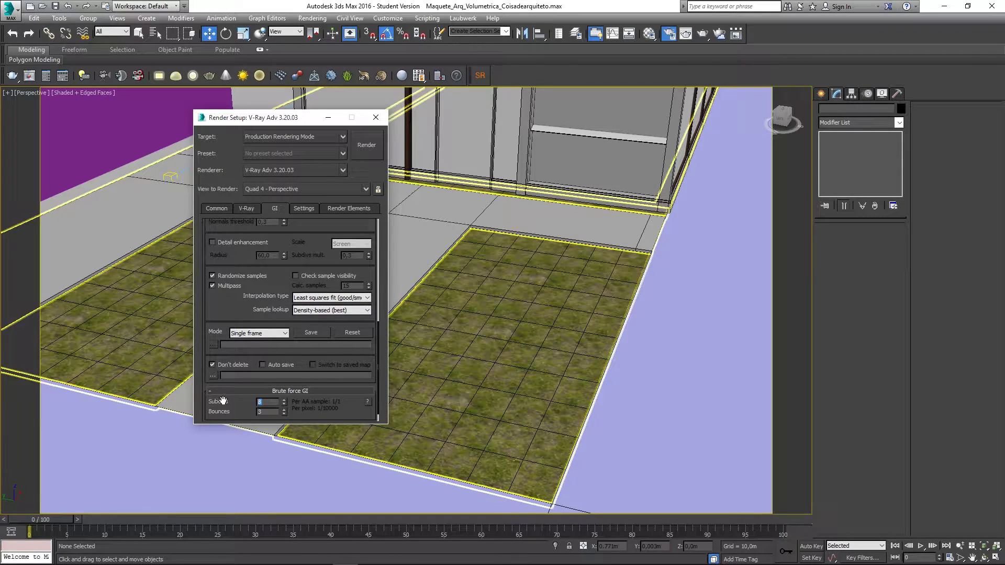
pyautogui.write('16')
pyautogui.press('Return')
pyautogui.click(266, 412)
pyautogui.press('Return')
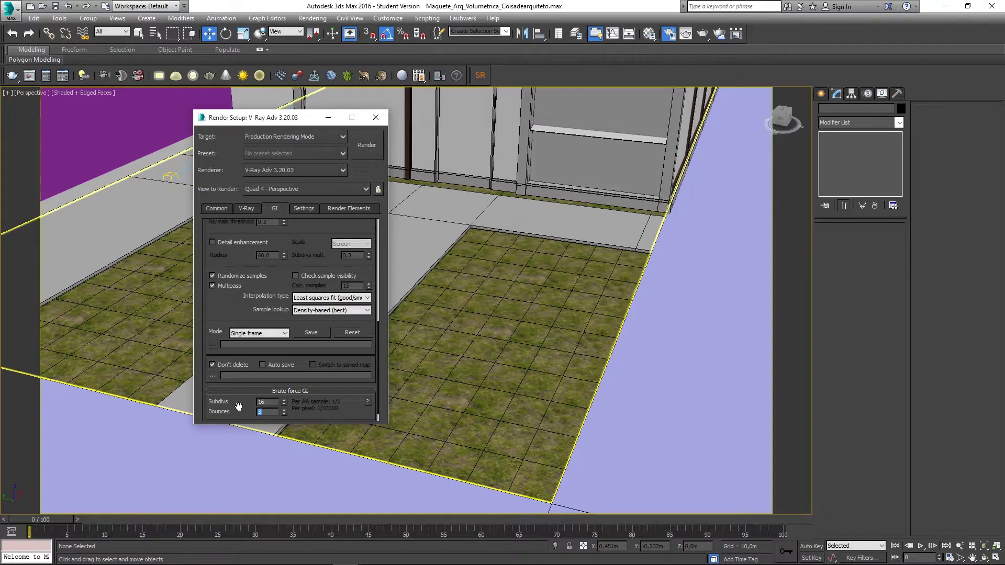
pyautogui.press('BackSpace')
# Set the ambient occlusion subdivs in the global illumination settings to 16.
pyautogui.scroll(3, 324, 312)
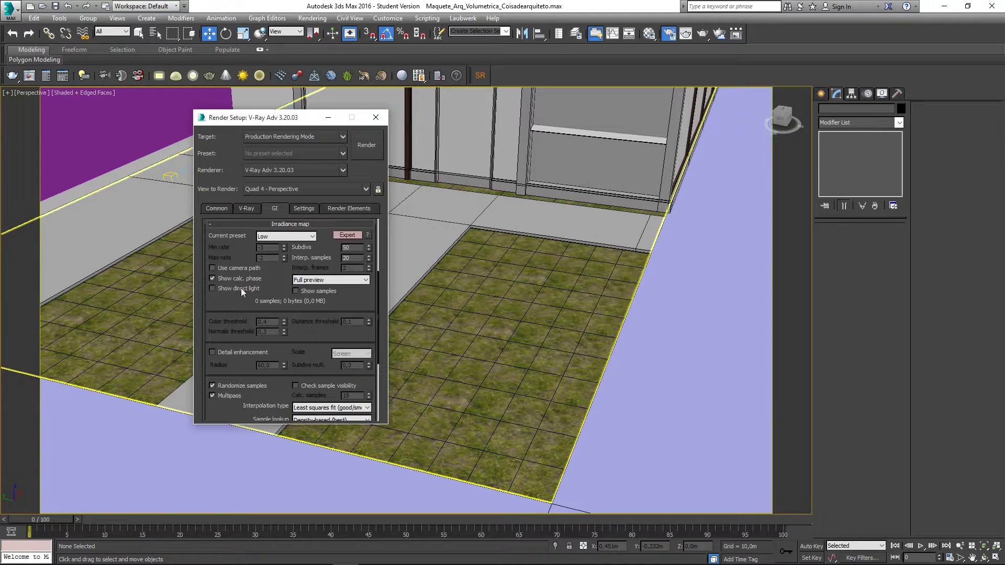
pyautogui.scroll(3, 220, 304)
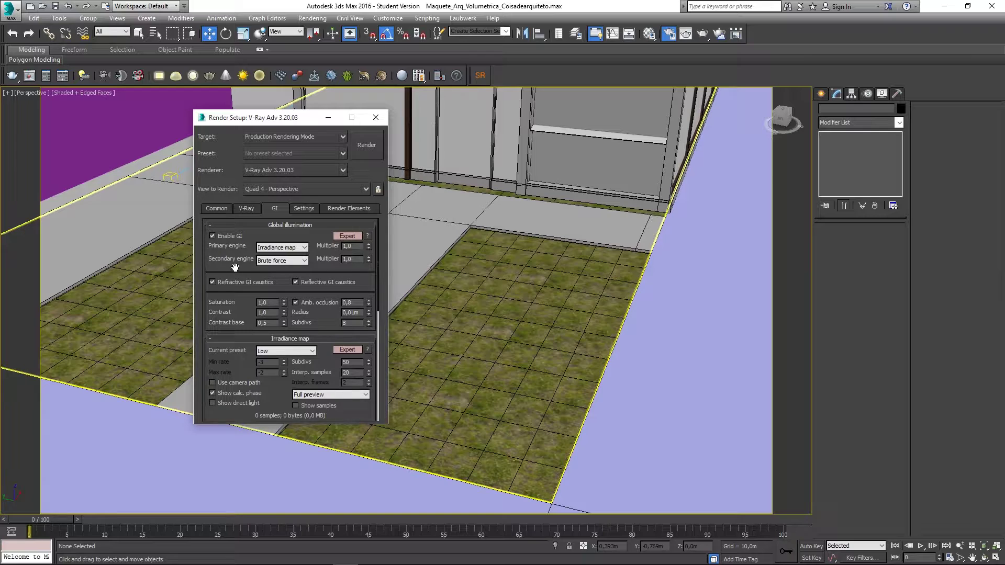
pyautogui.moveTo(242, 320); pyautogui.dragTo(241, 299)
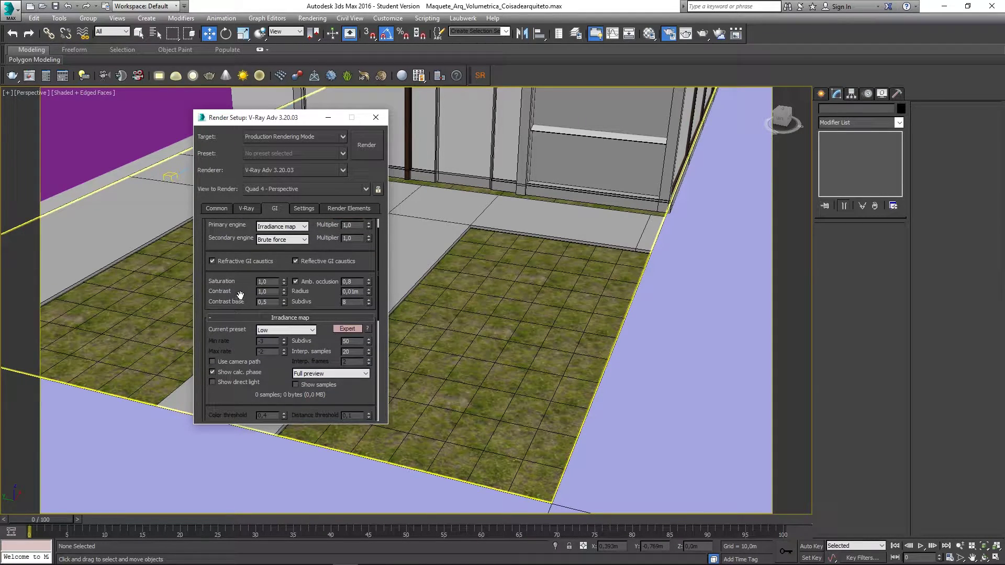
pyautogui.doubleClick(346, 302)
pyautogui.write('16')
pyautogui.press('Return')
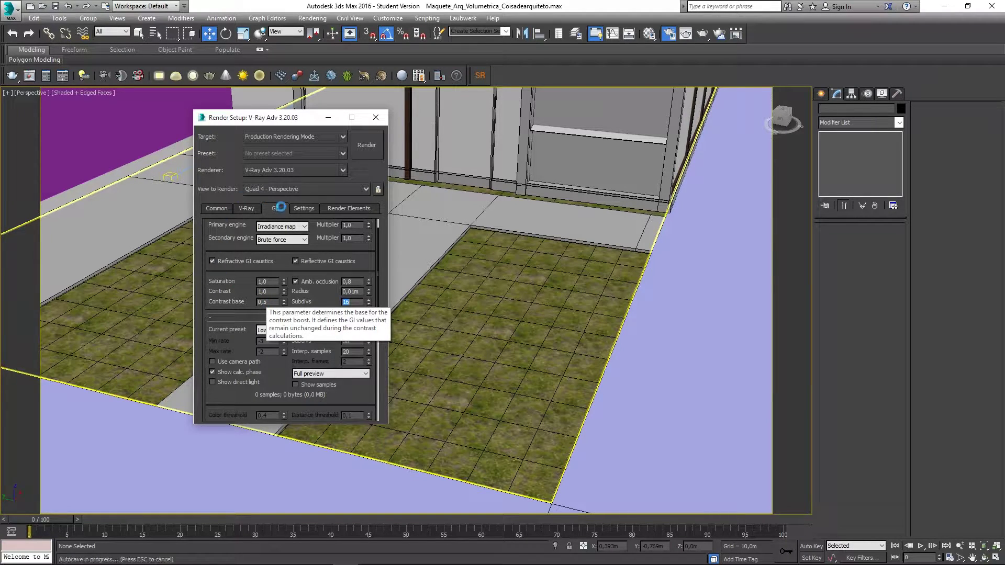
# Switch the V-Ray System settings to Expert mode and enable Use Embree for motion blur.
pyautogui.click(303, 208)
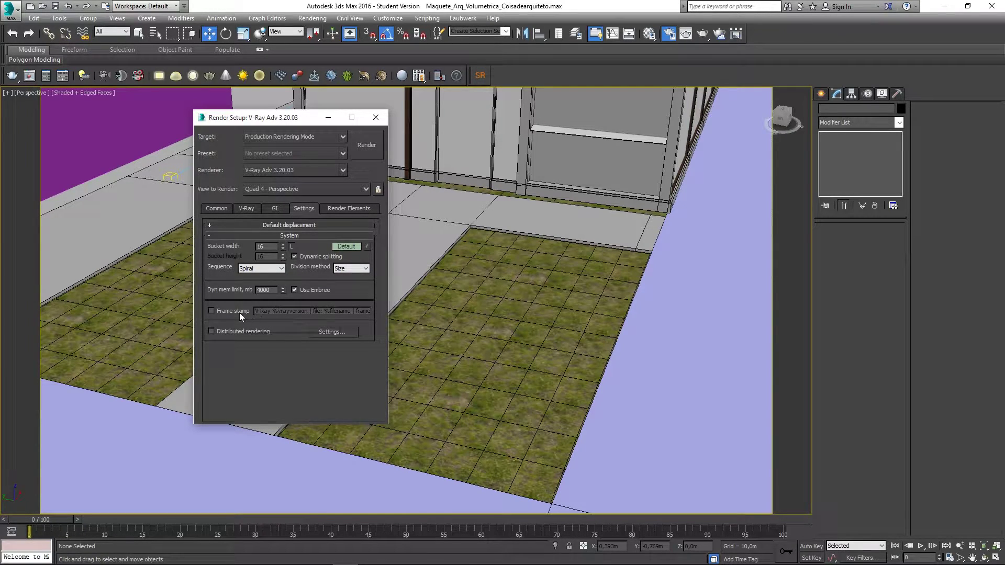
pyautogui.click(348, 246)
pyautogui.click(351, 245)
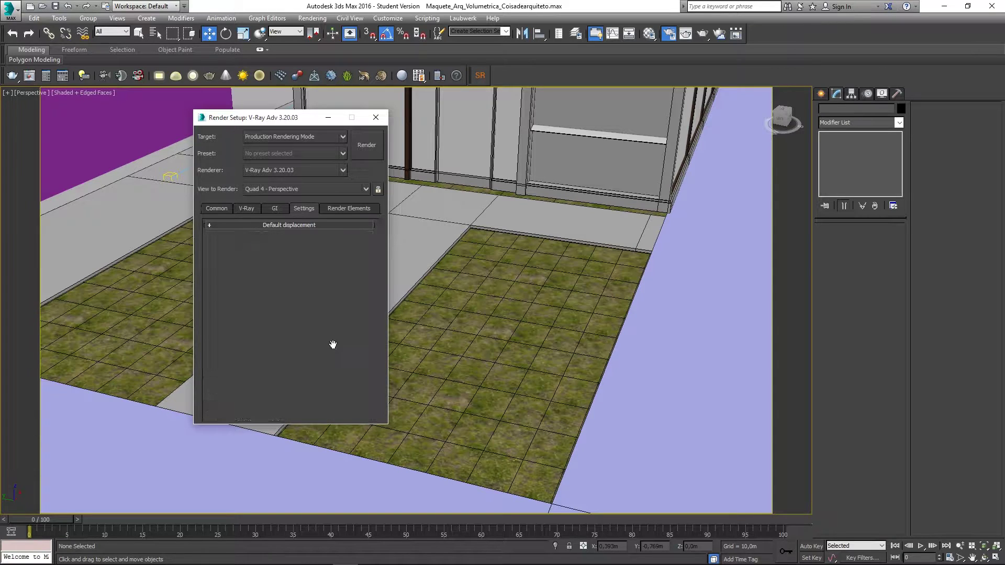
pyautogui.moveTo(338, 346); pyautogui.dragTo(340, 333)
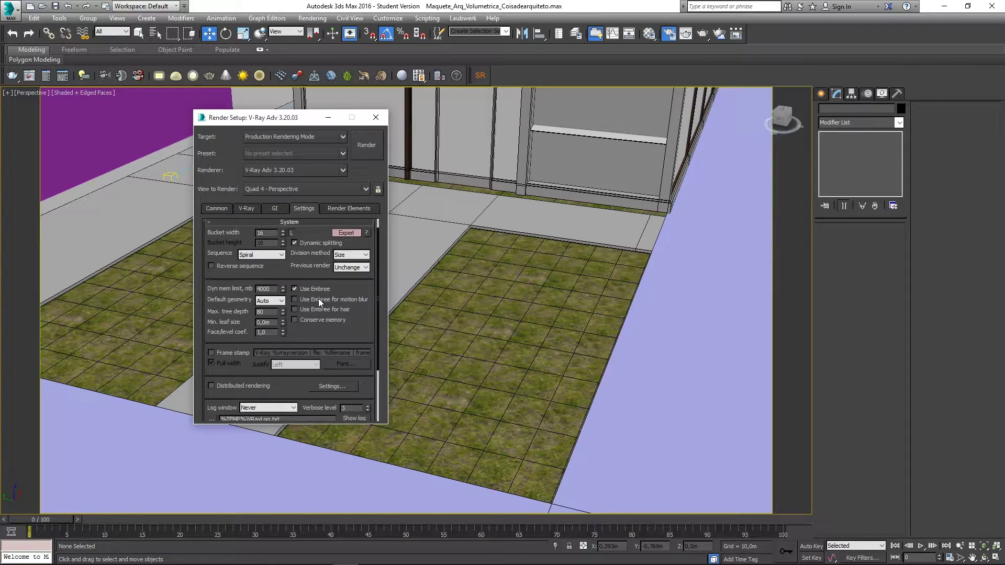
pyautogui.moveTo(303, 353)
pyautogui.mouseDown()
pyautogui.moveTo(306, 367)
pyautogui.moveTo(306, 271)
pyautogui.moveTo(293, 338)
pyautogui.mouseUp()
# Set the irradiance map's interpolation samples to 30.
pyautogui.click(244, 209)
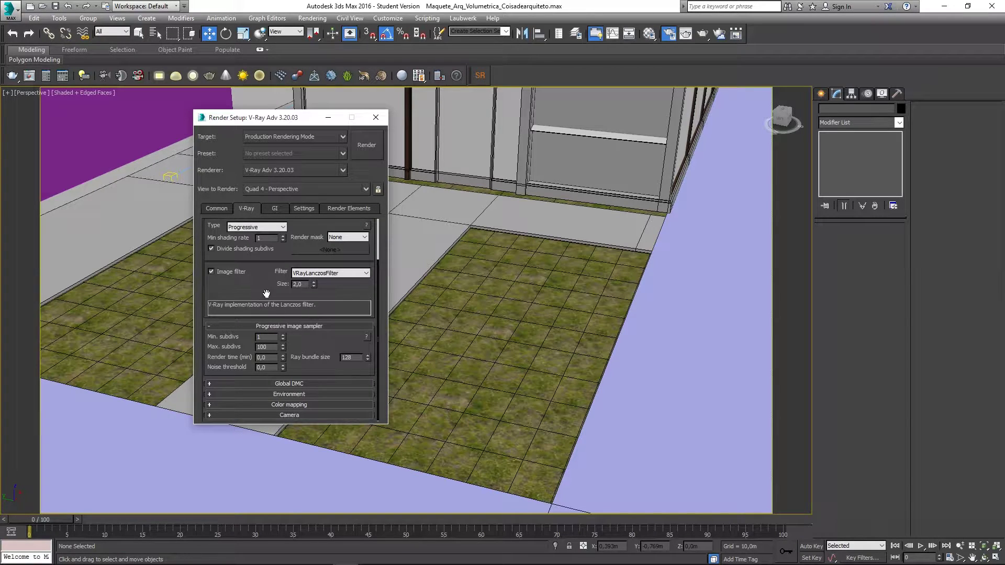
pyautogui.click(273, 209)
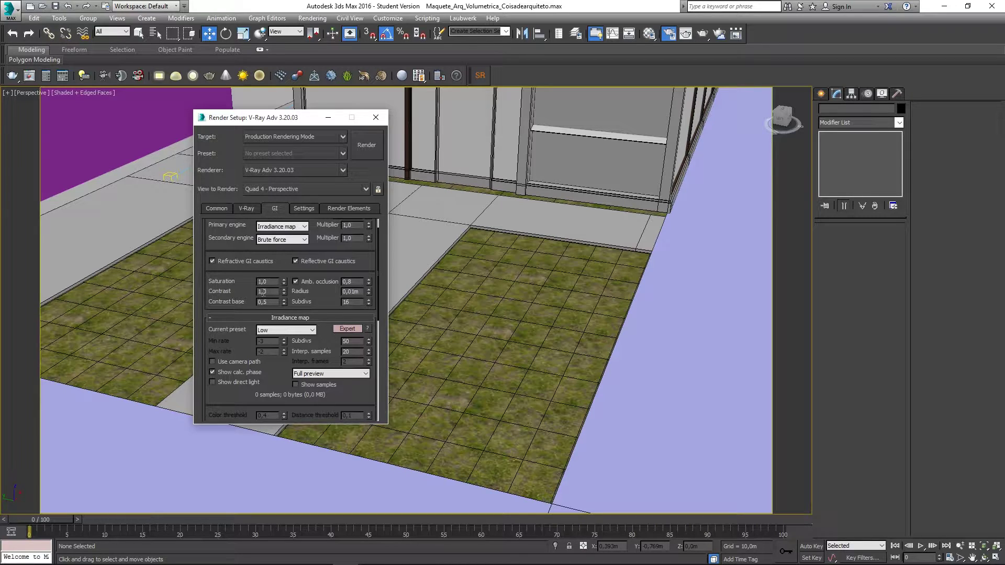
pyautogui.doubleClick(347, 352)
pyautogui.write('50')
pyautogui.press('Return')
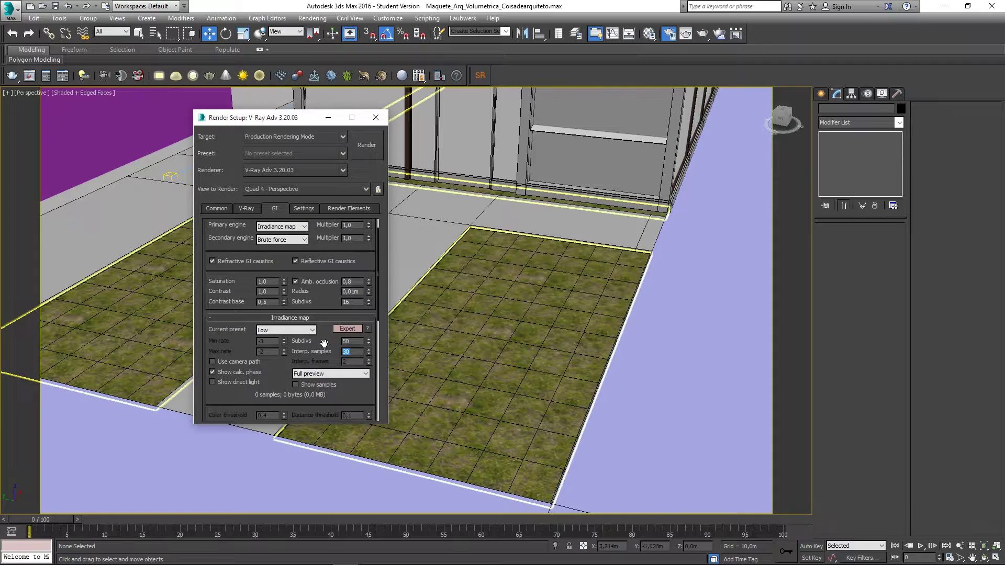
# Enable Show direct light for the irradiance map.
pyautogui.moveTo(238, 347); pyautogui.dragTo(237, 315)
pyautogui.click(239, 348)
pyautogui.moveTo(236, 363); pyautogui.dragTo(260, 427)
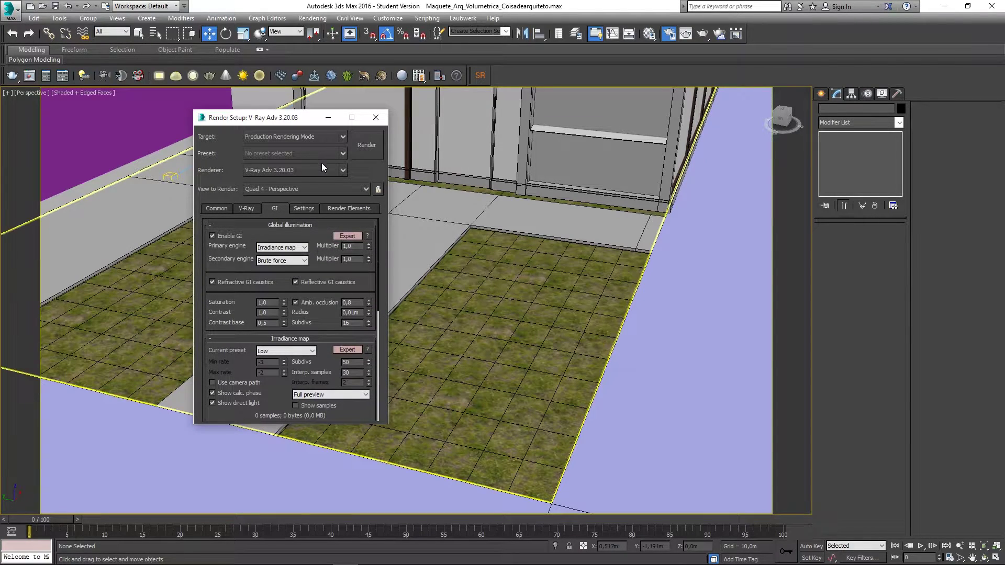
# Review the image sampler, global illumination and System render settings, and close the Render Setup dialog.
pyautogui.click(309, 208)
pyautogui.click(276, 209)
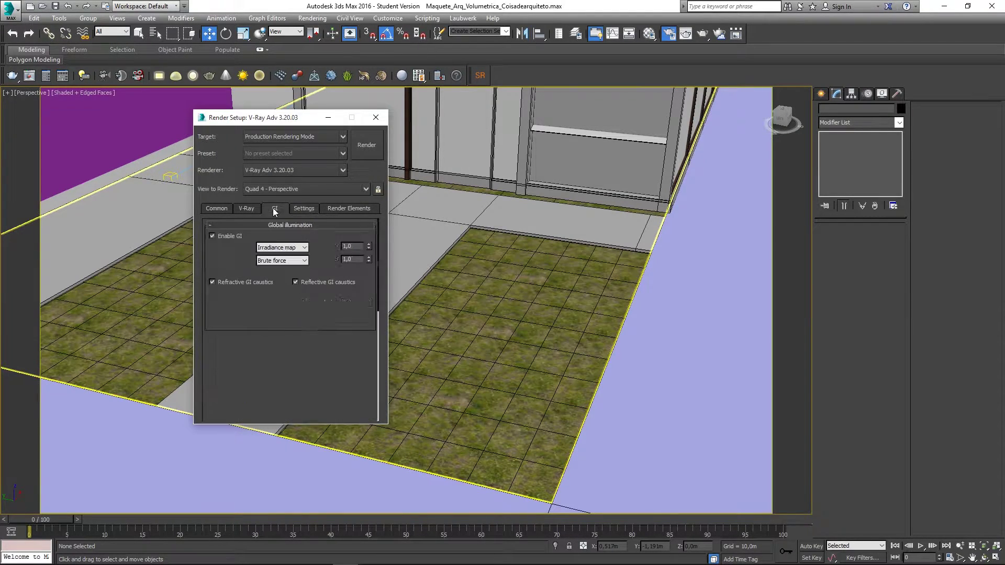
pyautogui.click(255, 209)
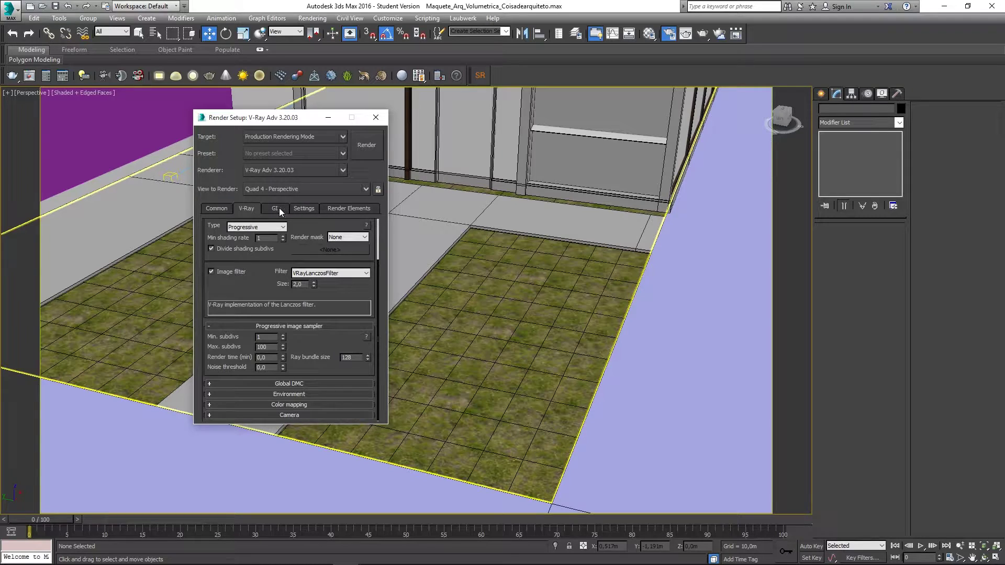
pyautogui.click(294, 207)
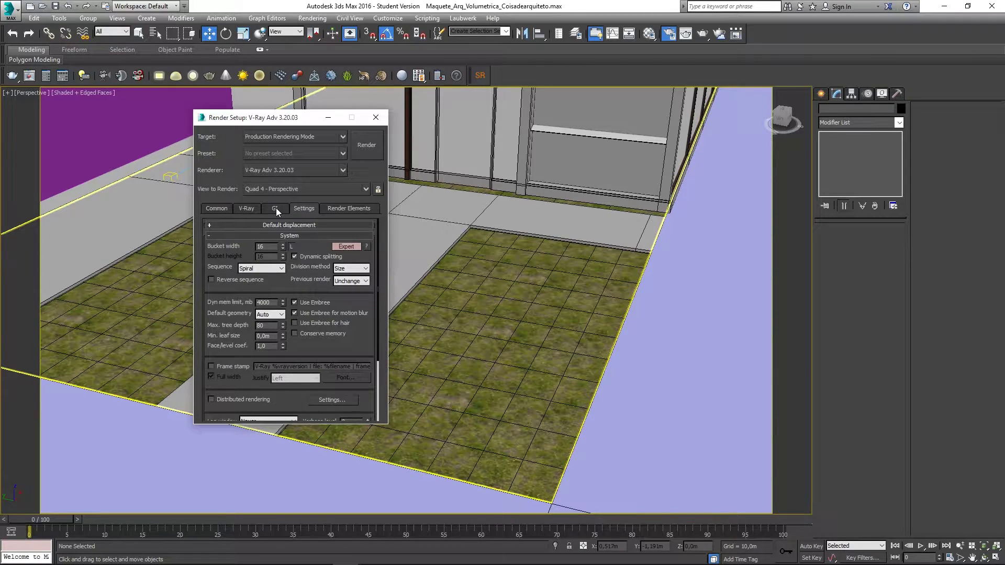
pyautogui.click(275, 209)
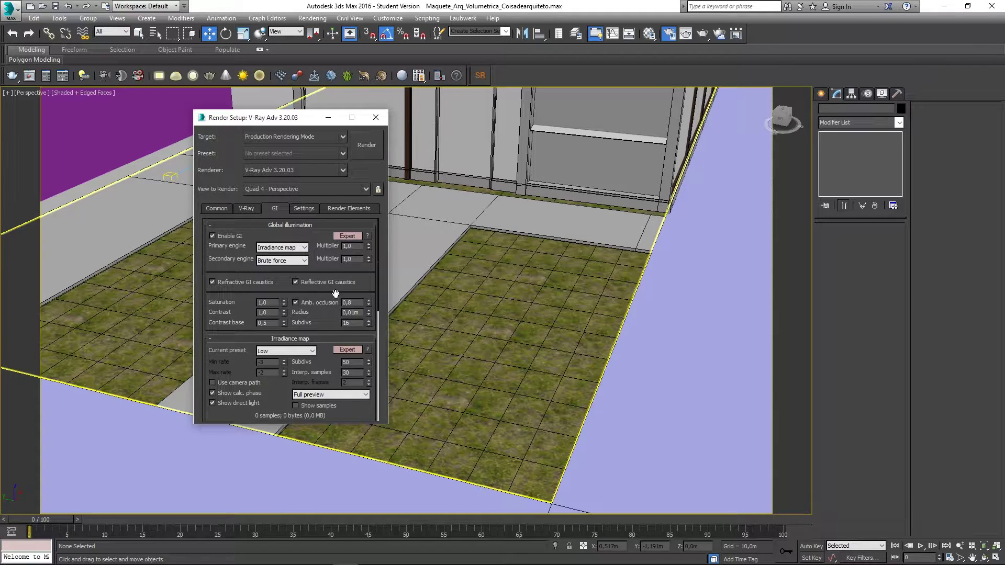
pyautogui.click(256, 210)
pyautogui.click(376, 117)
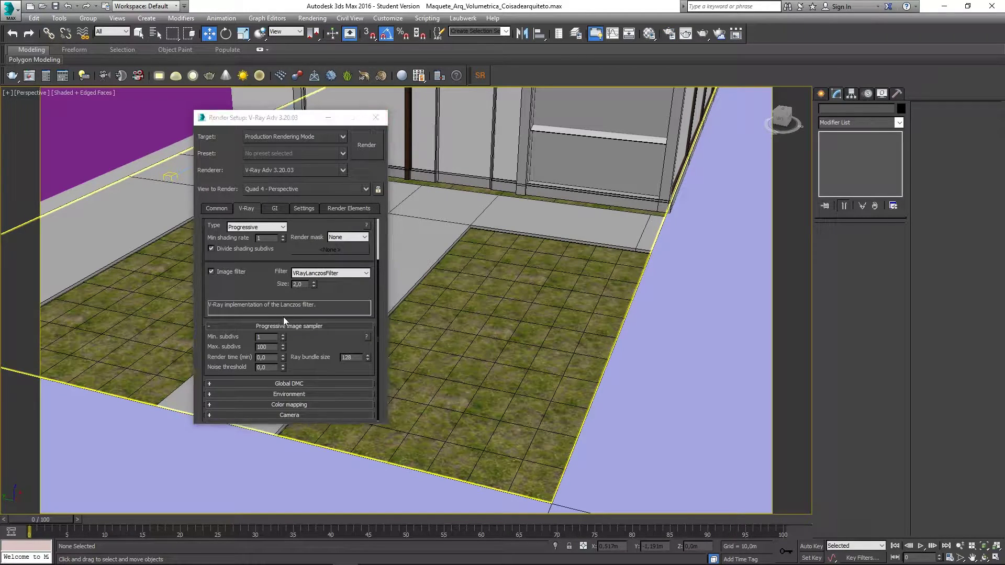
# Set the shadow subdivs of the VRaySun light beyond the city blocks to 16.
pyautogui.press('c')
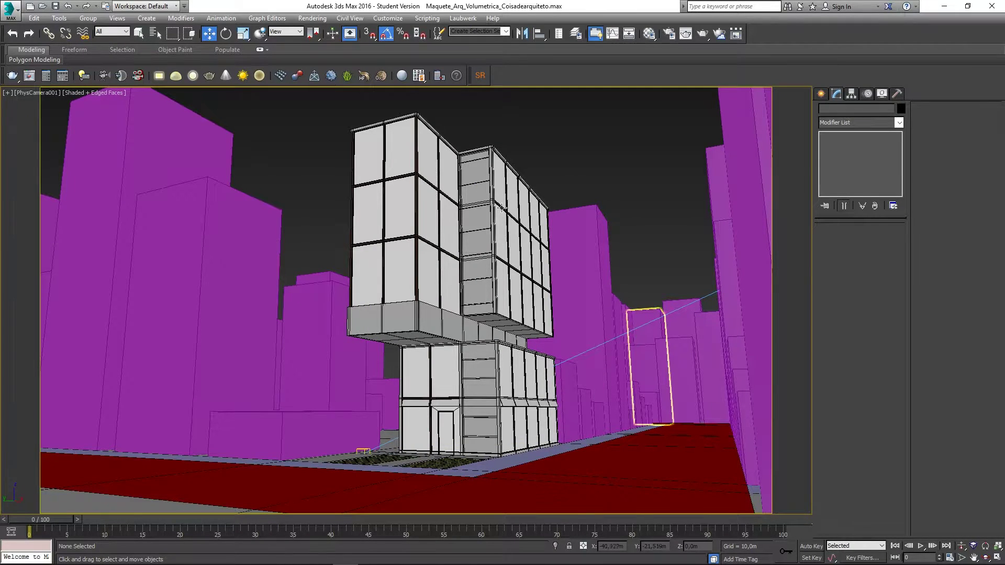
pyautogui.press('p')
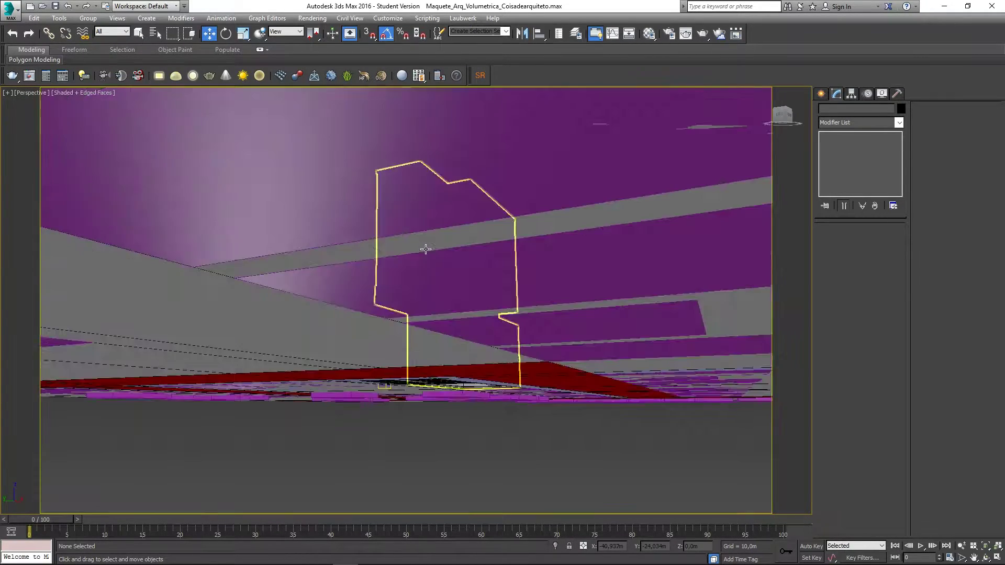
pyautogui.keyDown('alt'); pyautogui.moveTo(450, 275); pyautogui.dragTo(461, 317, button='middle'); pyautogui.keyUp('alt')
pyautogui.scroll(-5, 471, 309)
pyautogui.moveTo(618, 251); pyautogui.dragTo(493, 275, button='middle')
pyautogui.scroll(3, 490, 271)
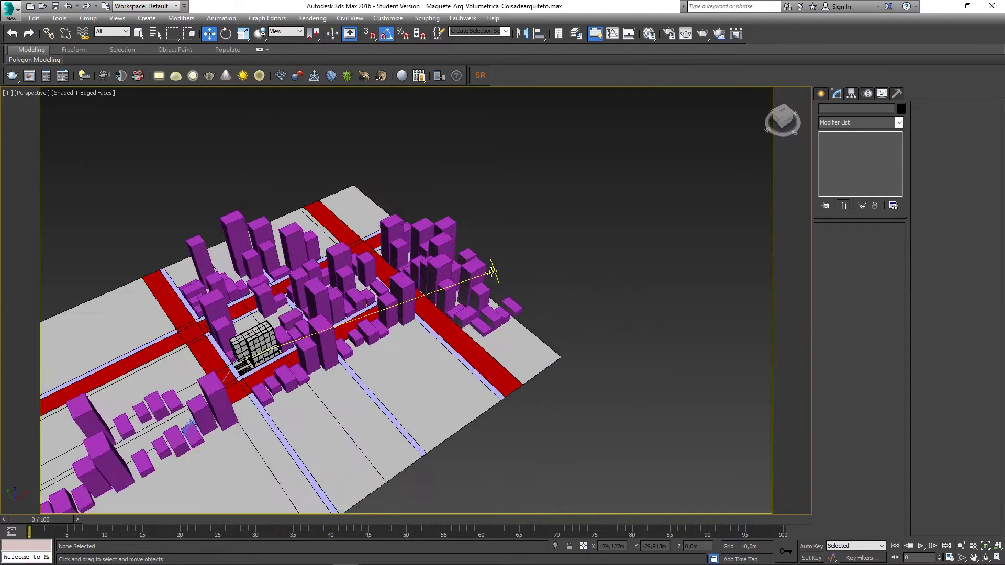
pyautogui.click(492, 272)
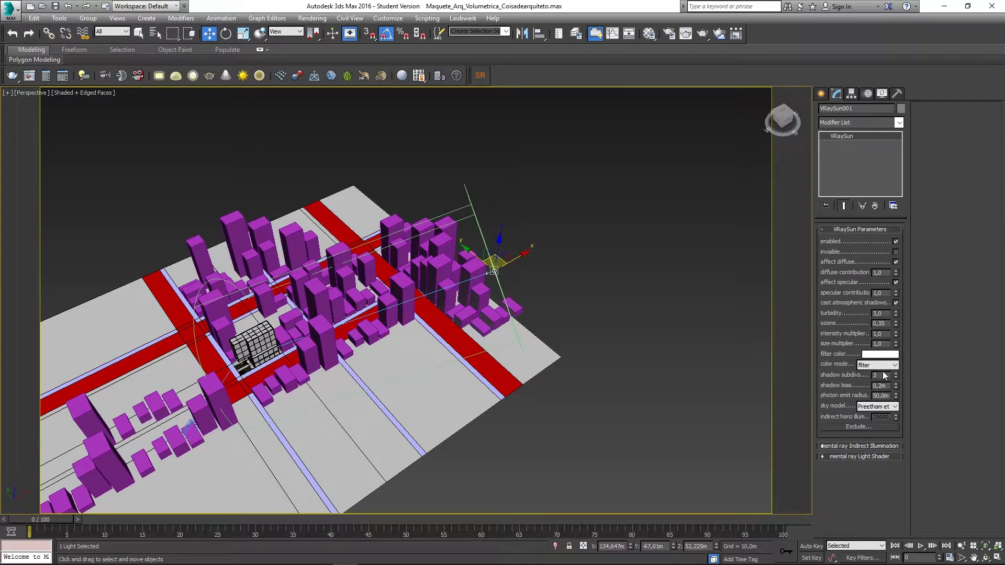
pyautogui.write('16')
pyautogui.click(650, 255)
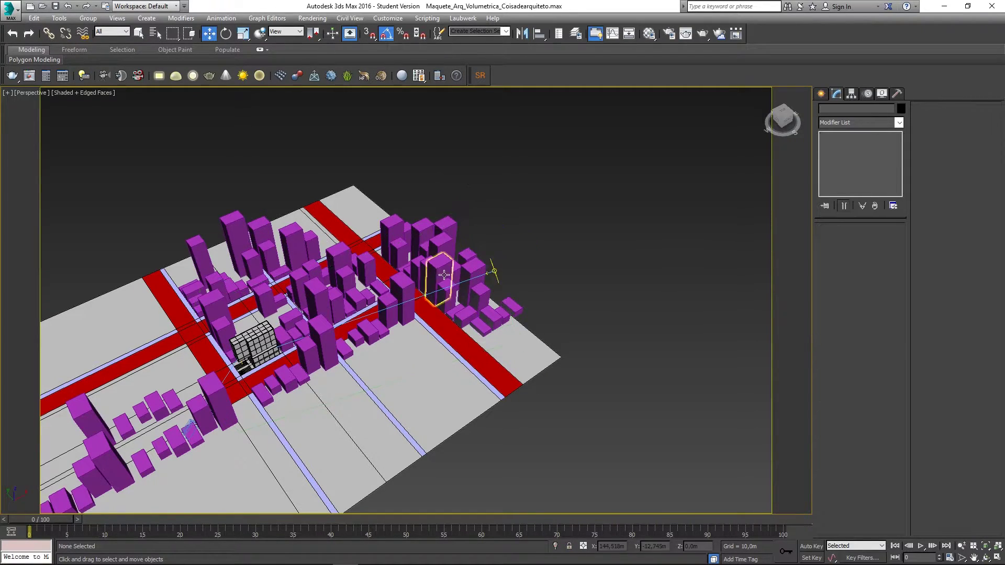
# Create a targeted Physical camera in the top view, placed in the street west of the glazed building and aimed east toward it.
pyautogui.moveTo(434, 283); pyautogui.dragTo(475, 271, button='middle')
pyautogui.press('c')
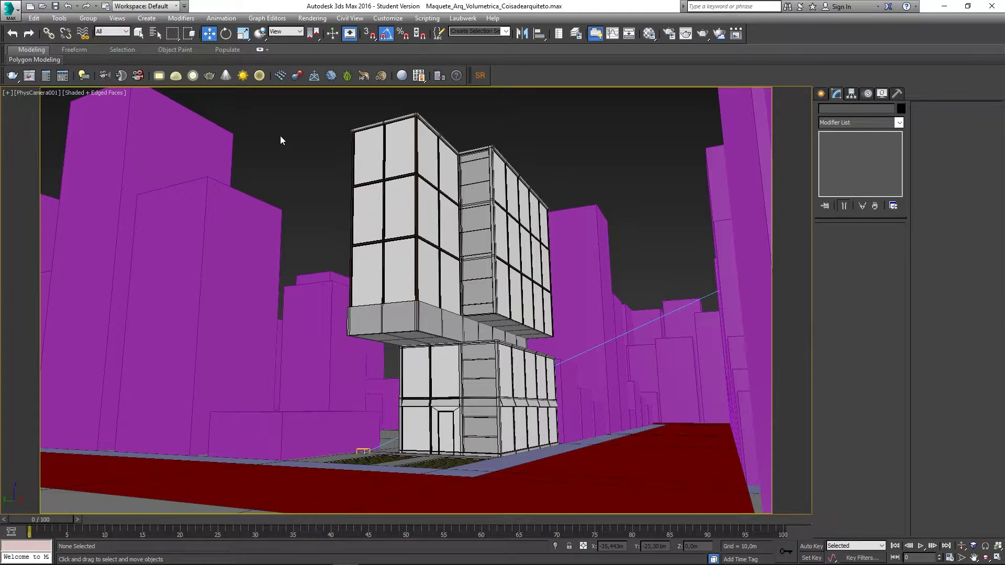
pyautogui.press('p')
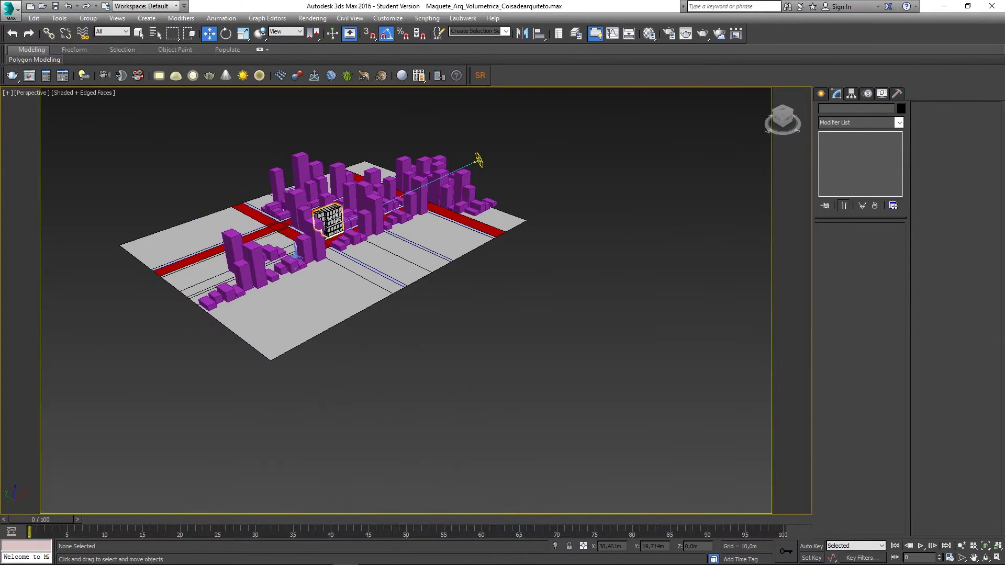
pyautogui.press('t')
pyautogui.scroll(-6, 407, 247)
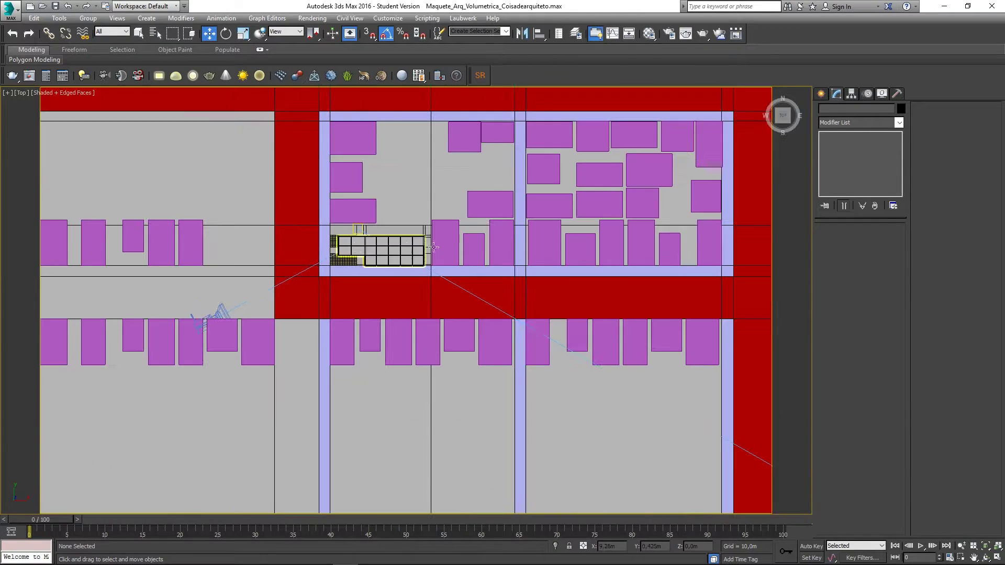
pyautogui.click(822, 95)
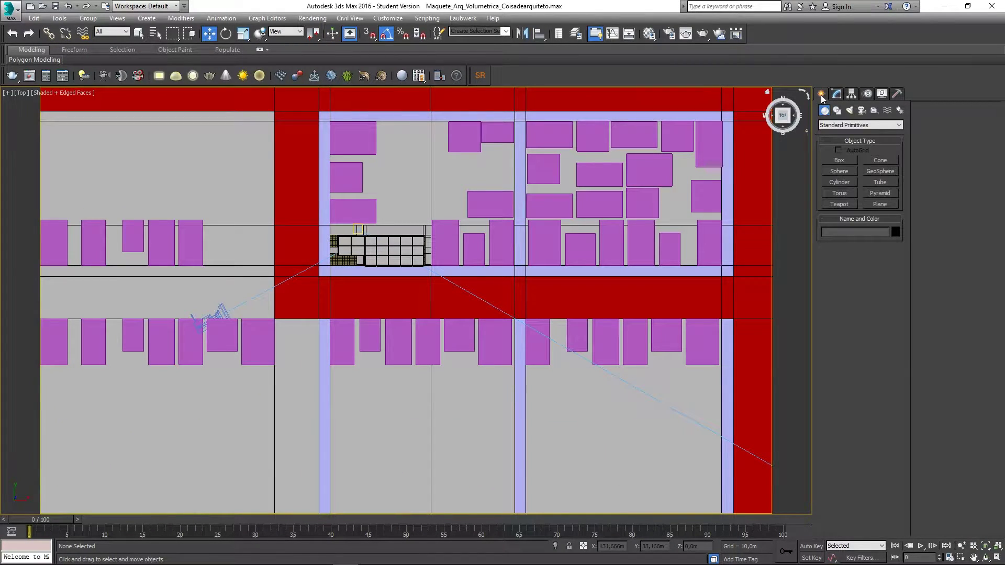
pyautogui.click(862, 112)
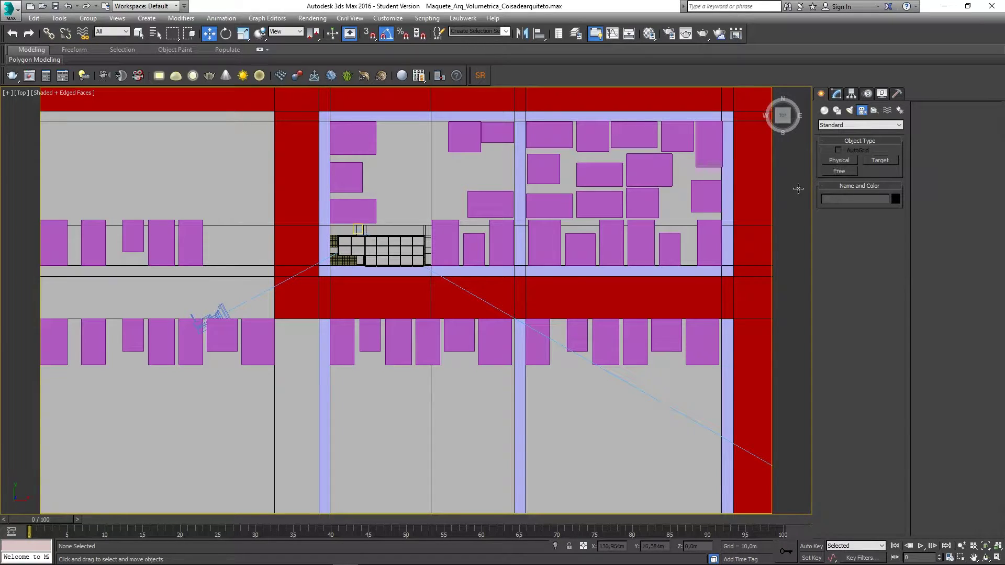
pyautogui.click(838, 160)
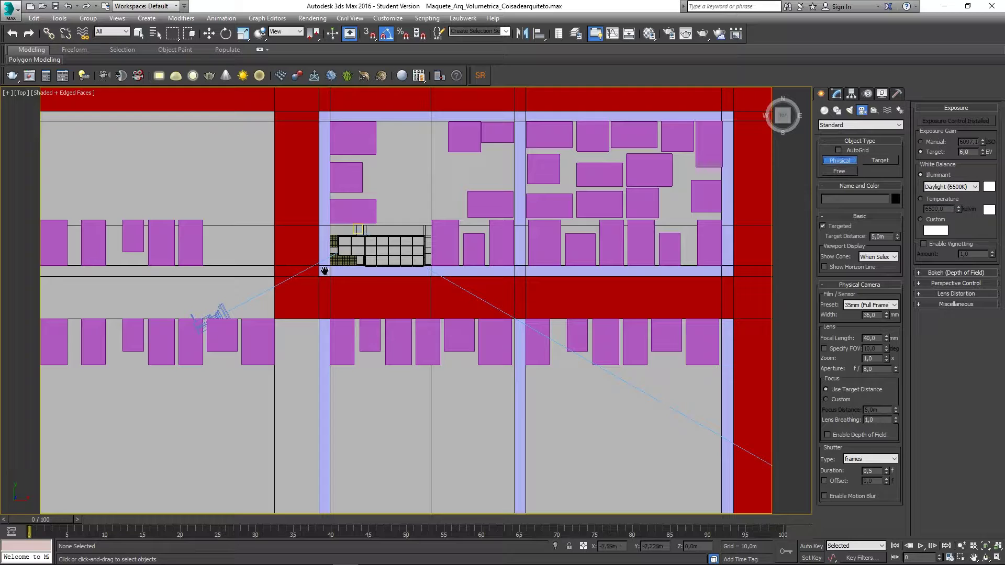
pyautogui.moveTo(317, 272); pyautogui.dragTo(359, 257, button='middle')
pyautogui.moveTo(137, 283); pyautogui.dragTo(300, 245)
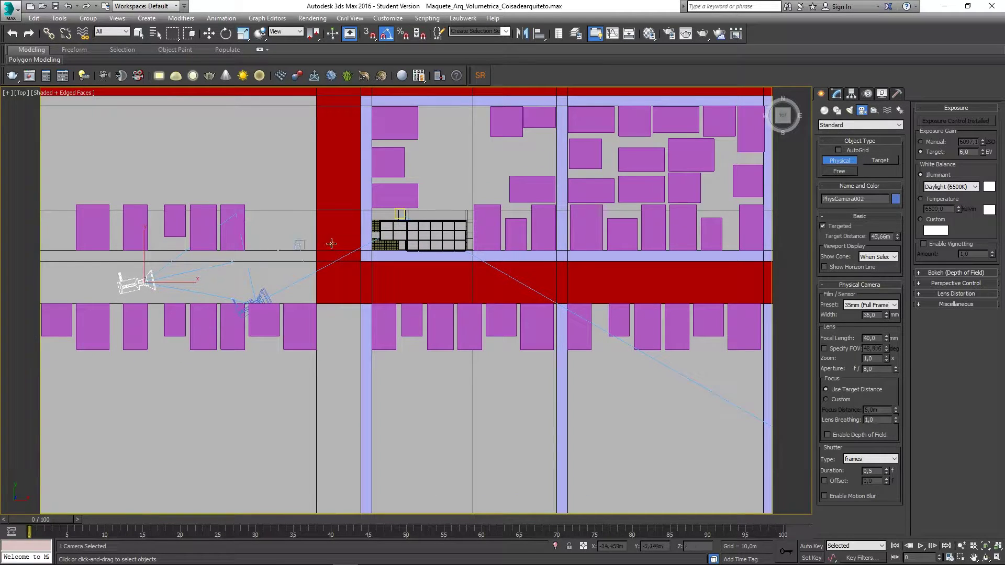
# Undo the last camera and create another targeted Physical camera aimed at the glazed building, then move it east along the street.
pyautogui.hotkey('ctrl', 'z')
pyautogui.moveTo(137, 271); pyautogui.dragTo(357, 231)
pyautogui.moveTo(271, 261); pyautogui.dragTo(278, 258, button='middle')
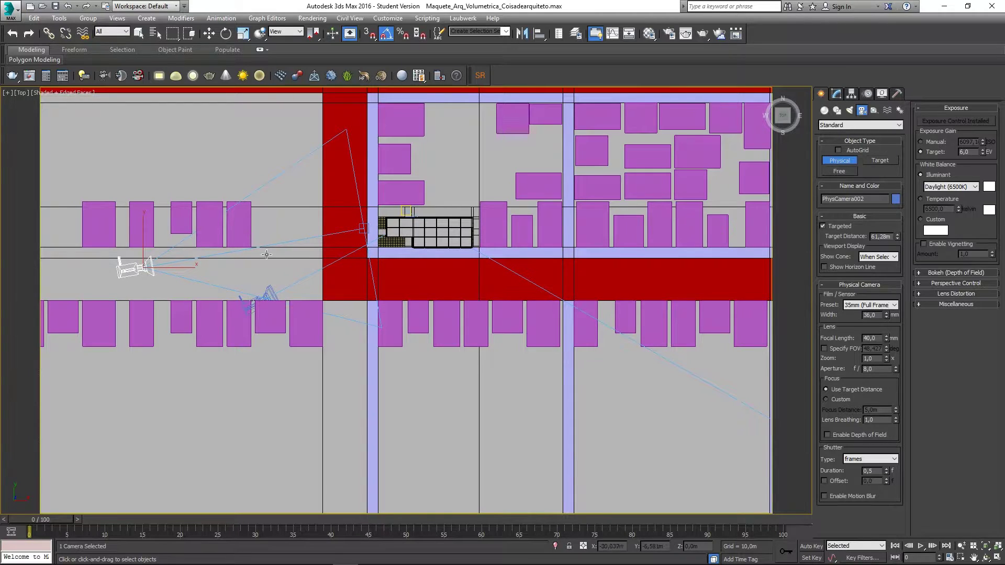
pyautogui.press('w')
pyautogui.moveTo(172, 261); pyautogui.dragTo(288, 260)
# Move the camera's target in the top view onto the western part of the glazed building.
pyautogui.scroll(3, 366, 232)
pyautogui.scroll(2, 378, 217)
pyautogui.click(370, 209)
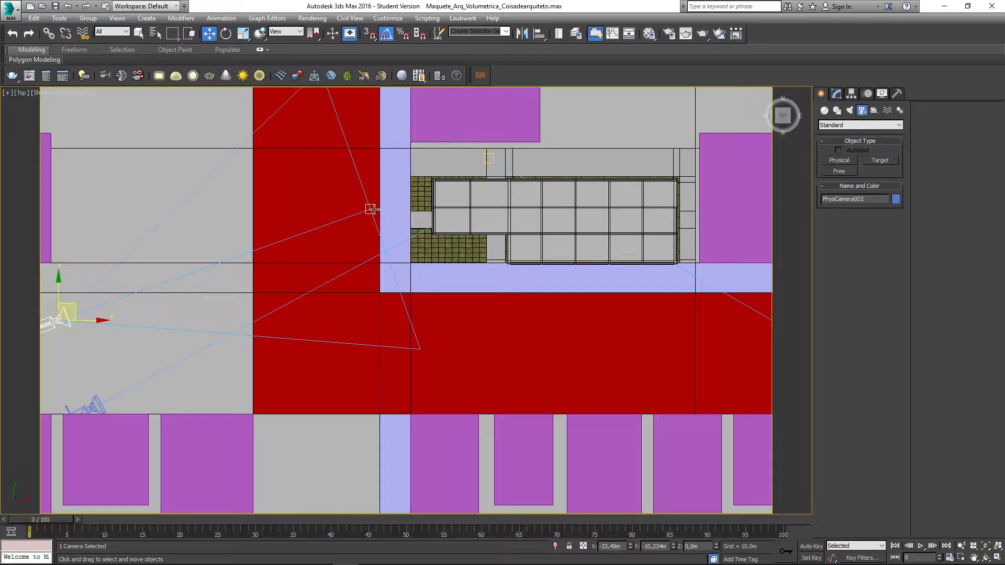
pyautogui.moveTo(387, 193); pyautogui.dragTo(468, 215)
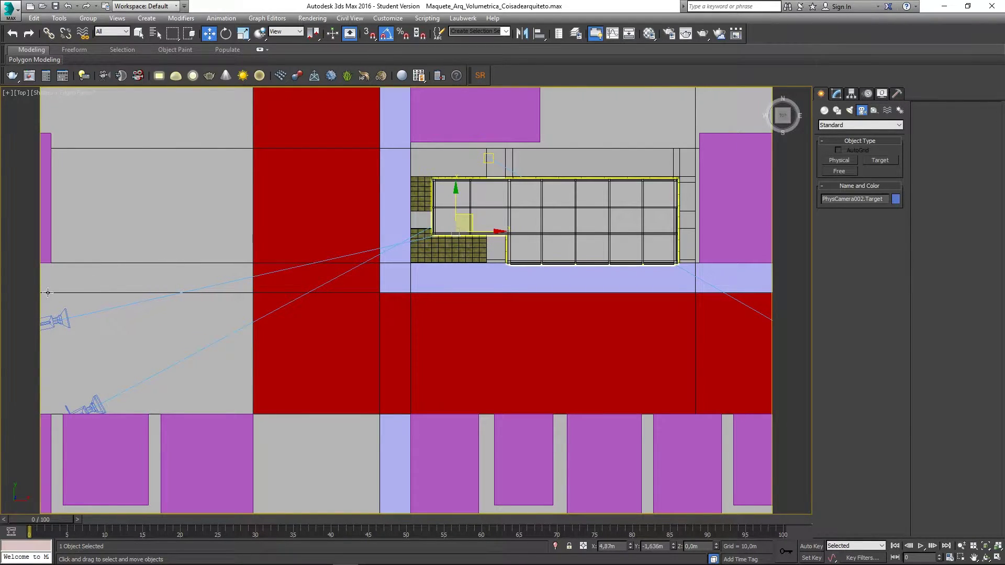
# Switch the viewport from the top view to the PhysCamera002 view.
pyautogui.moveTo(200, 281); pyautogui.dragTo(241, 261, button='middle')
pyautogui.press('c')
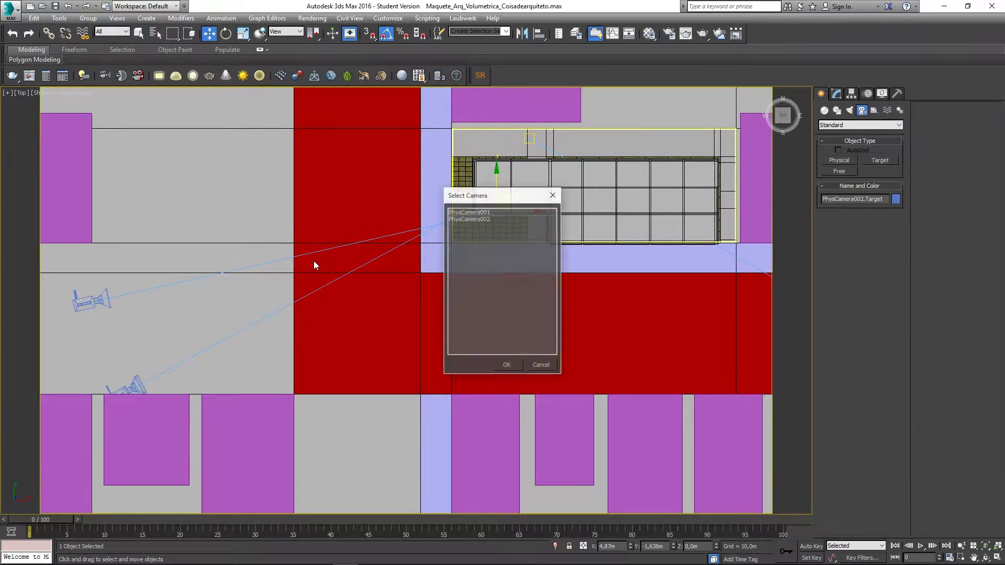
pyautogui.moveTo(461, 195); pyautogui.dragTo(303, 175)
pyautogui.moveTo(397, 193); pyautogui.dragTo(230, 174)
pyautogui.doubleClick(198, 189)
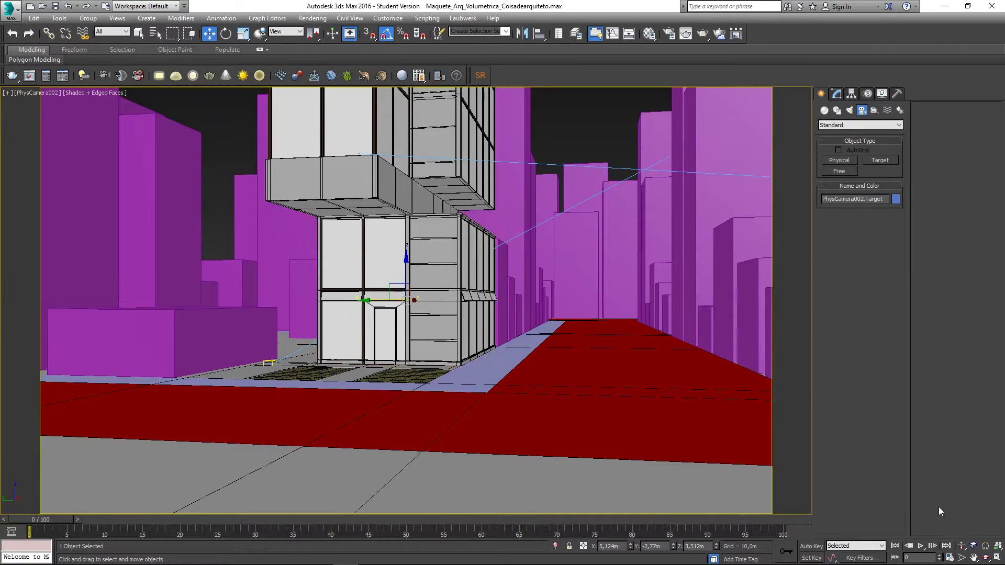
# Orbit the camera to show the building's street corner and dolly in toward the entrance lawns.
pyautogui.click(986, 558)
pyautogui.moveTo(624, 418); pyautogui.dragTo(617, 422)
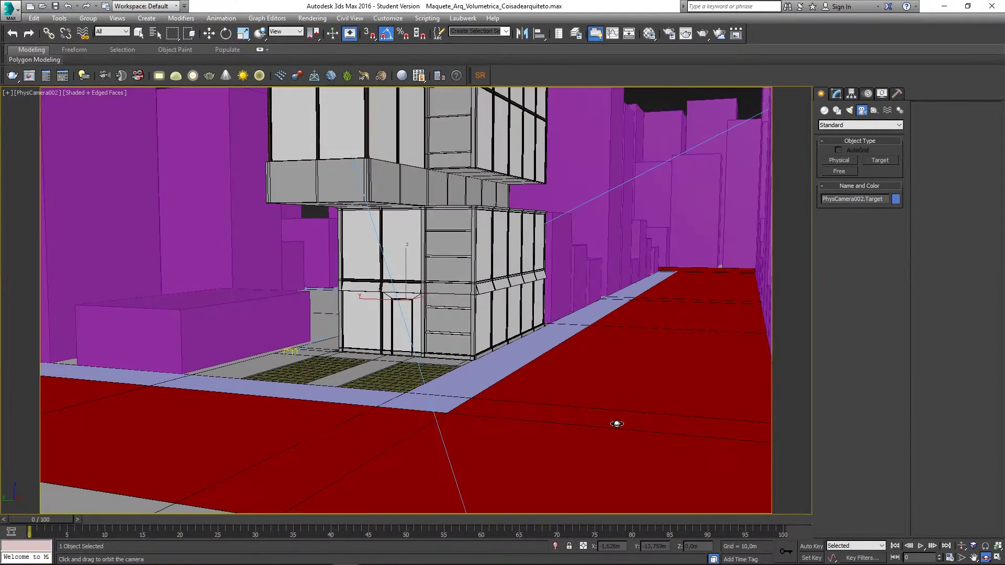
pyautogui.click(959, 547)
pyautogui.moveTo(441, 391); pyautogui.dragTo(454, 380)
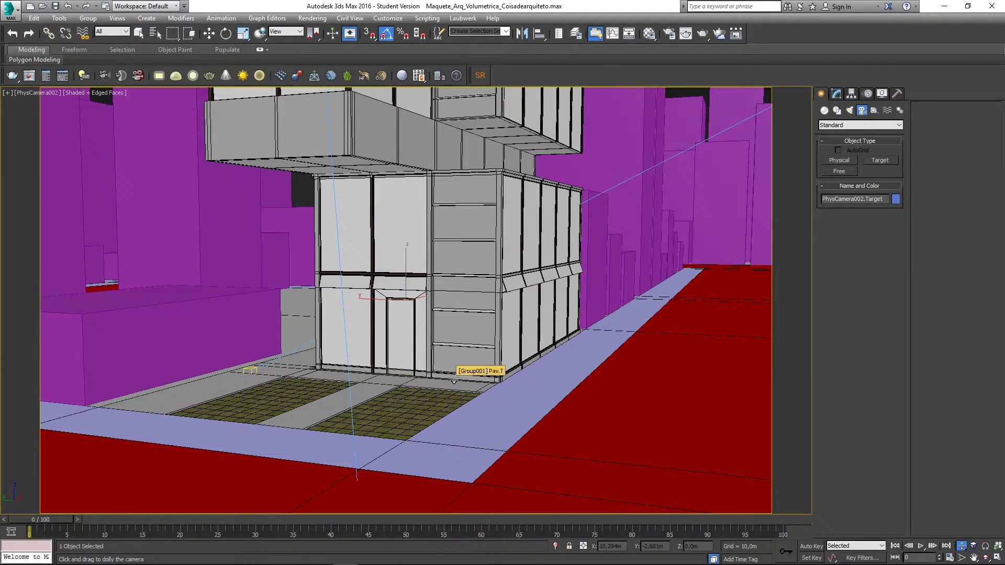
# Dolly and pan the camera closer to the two lawns in front of the entrance door.
pyautogui.hotkey('shift', 'f')
pyautogui.hotkey('shift', 'f')
pyautogui.moveTo(343, 406); pyautogui.dragTo(359, 367)
pyautogui.moveTo(364, 385); pyautogui.dragTo(416, 338, button='middle')
pyautogui.moveTo(415, 406); pyautogui.dragTo(432, 396)
pyautogui.moveTo(459, 412); pyautogui.dragTo(472, 405, button='middle')
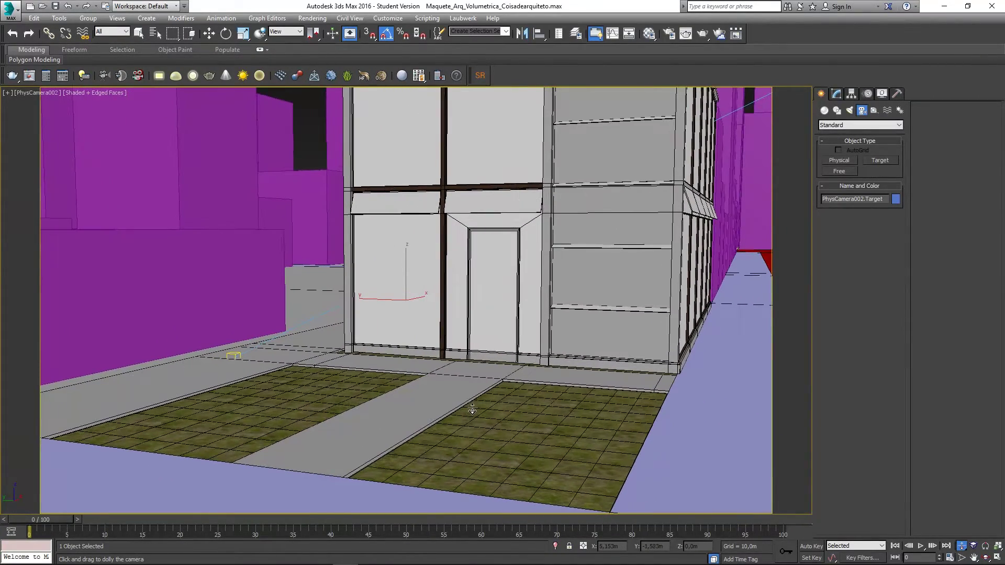
pyautogui.scroll(-3, 486, 418)
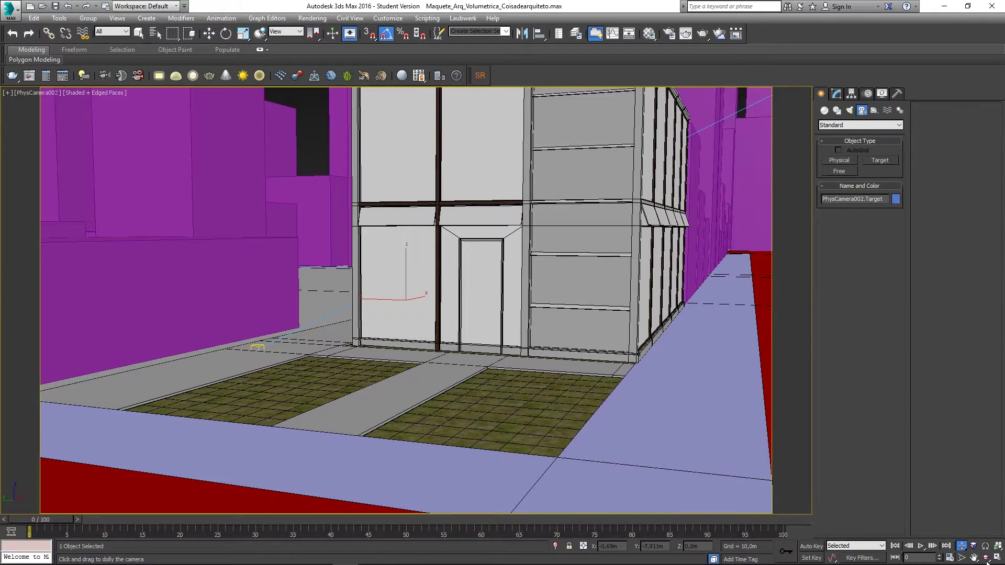
pyautogui.scroll(5, 508, 415)
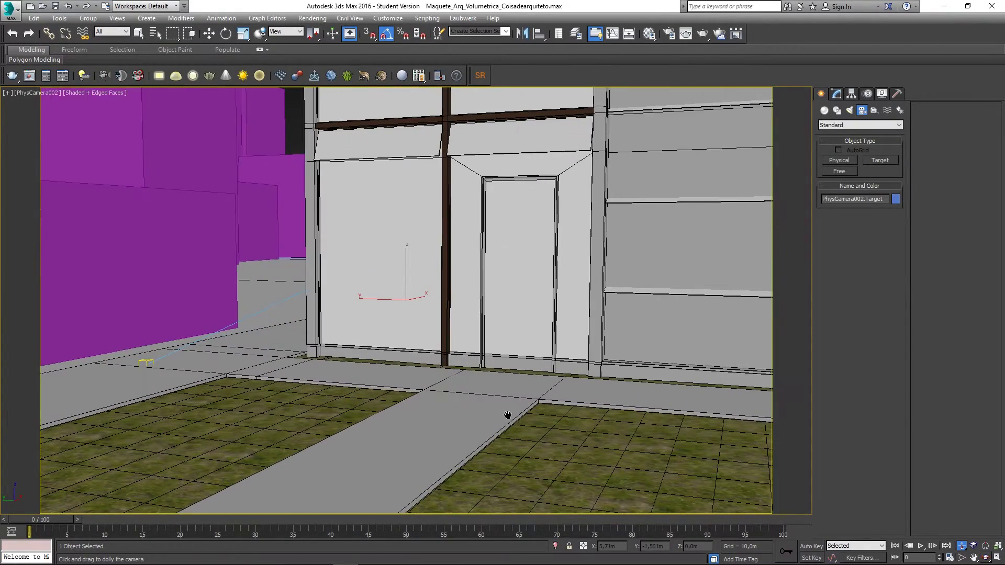
pyautogui.moveTo(508, 415); pyautogui.dragTo(380, 331, button='middle')
pyautogui.moveTo(478, 371); pyautogui.dragTo(784, 421, button='middle')
# Orbit the camera down to a low view across the lawn at the sidewalk corner.
pyautogui.click(988, 558)
pyautogui.moveTo(684, 464); pyautogui.dragTo(643, 461)
pyautogui.moveTo(540, 442); pyautogui.dragTo(524, 422)
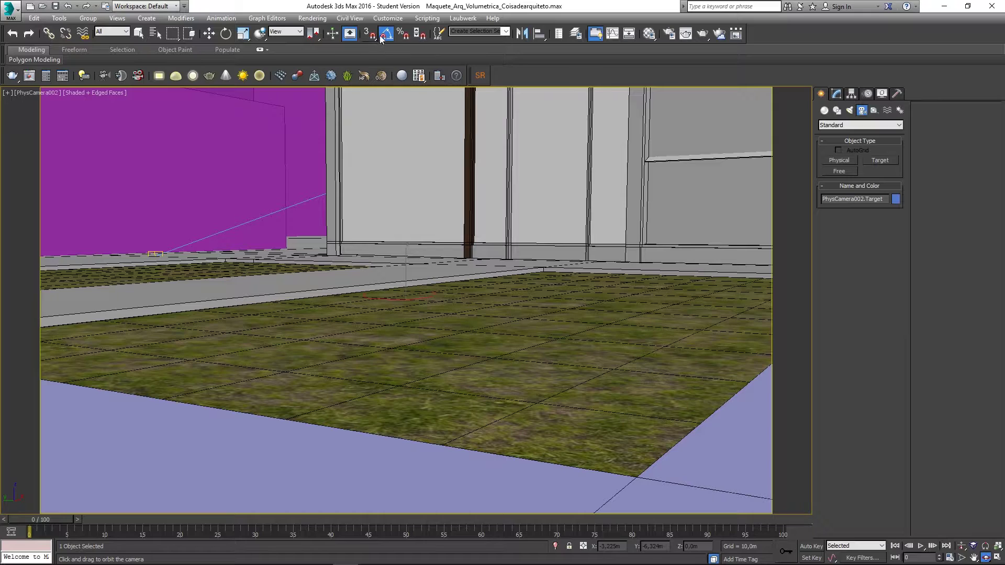
pyautogui.moveTo(435, 320); pyautogui.dragTo(433, 323)
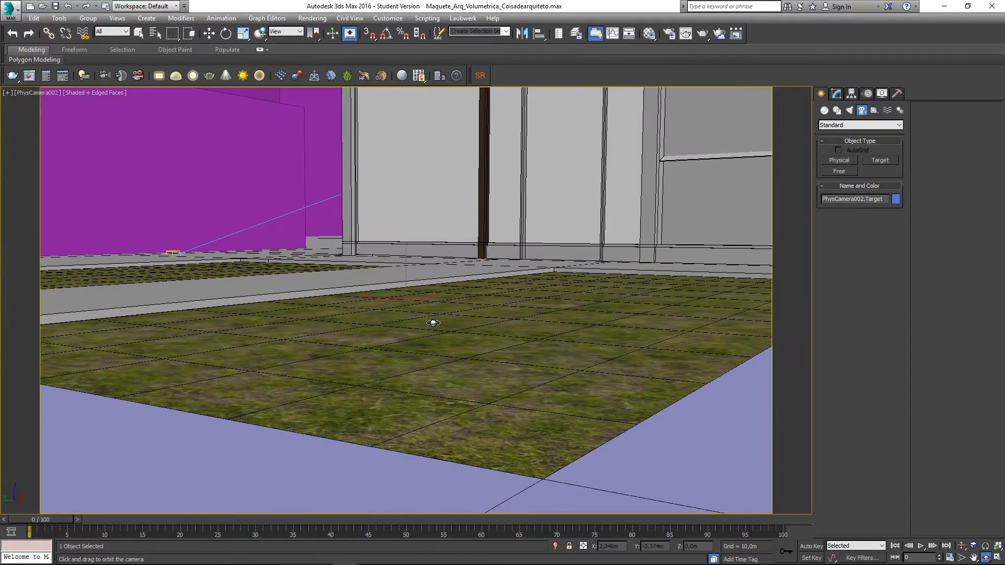
pyautogui.moveTo(451, 333); pyautogui.dragTo(467, 332, button='middle')
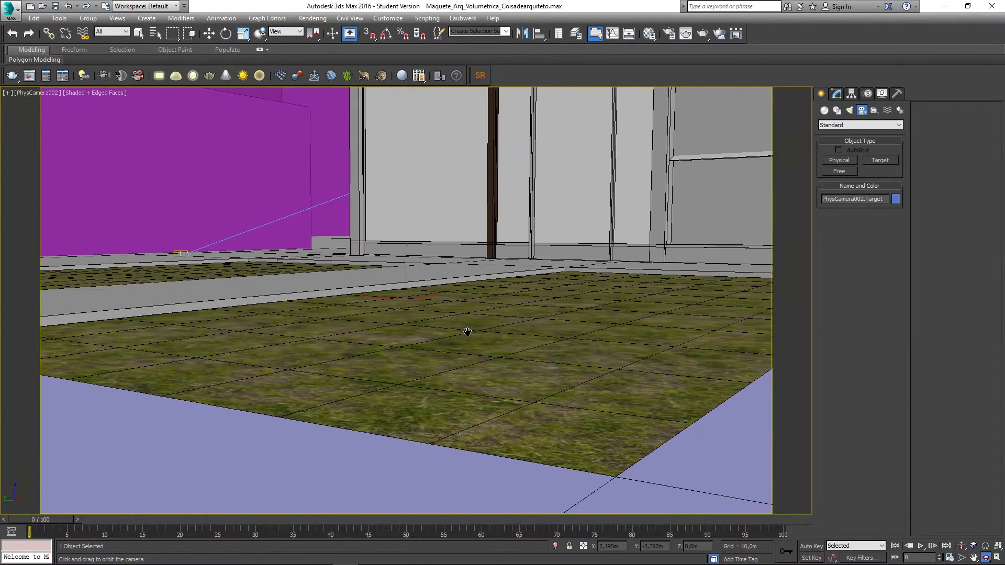
# Select the active viewport's camera for editing and set its film width to 40 mm.
pyautogui.click(837, 94)
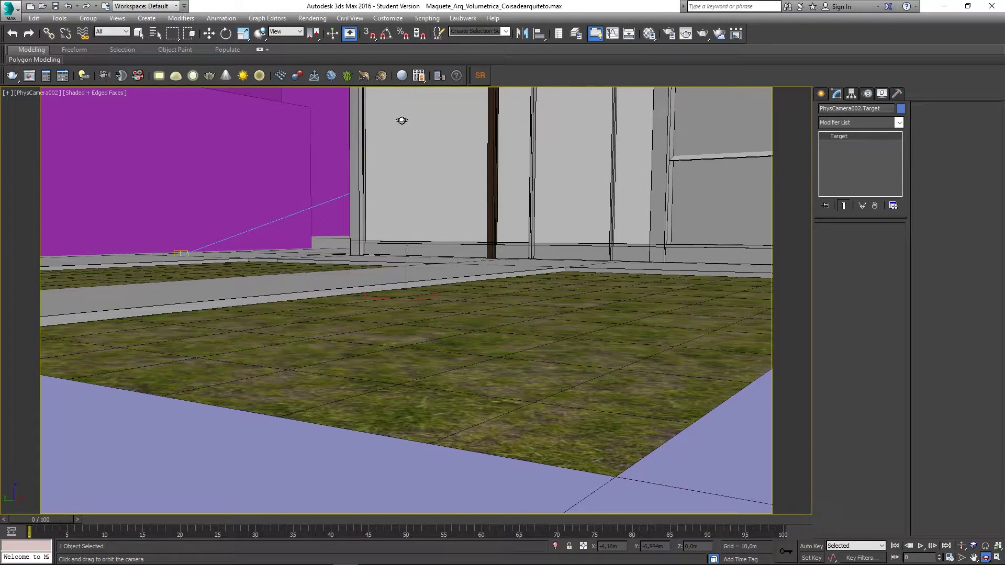
pyautogui.click(27, 96)
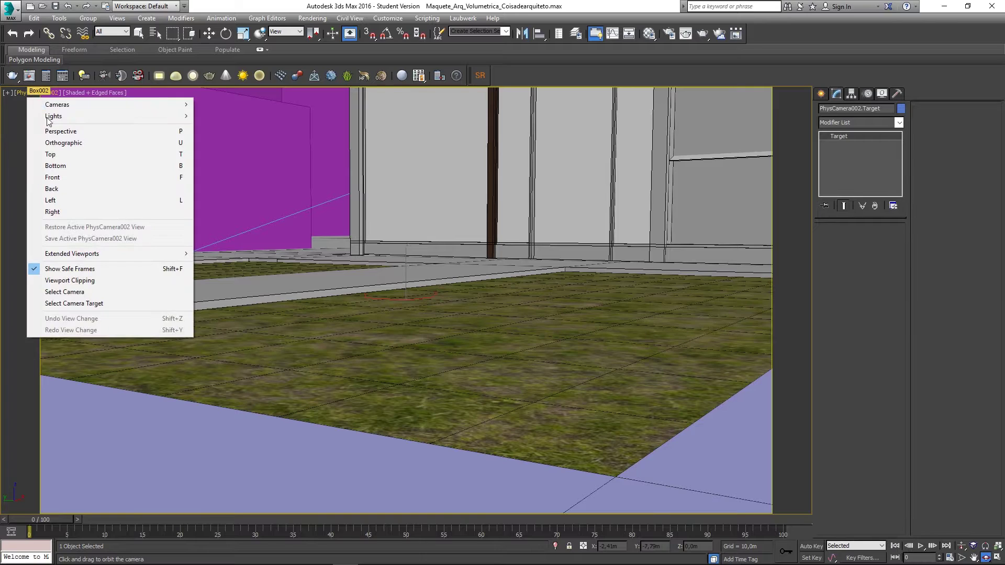
pyautogui.click(74, 295)
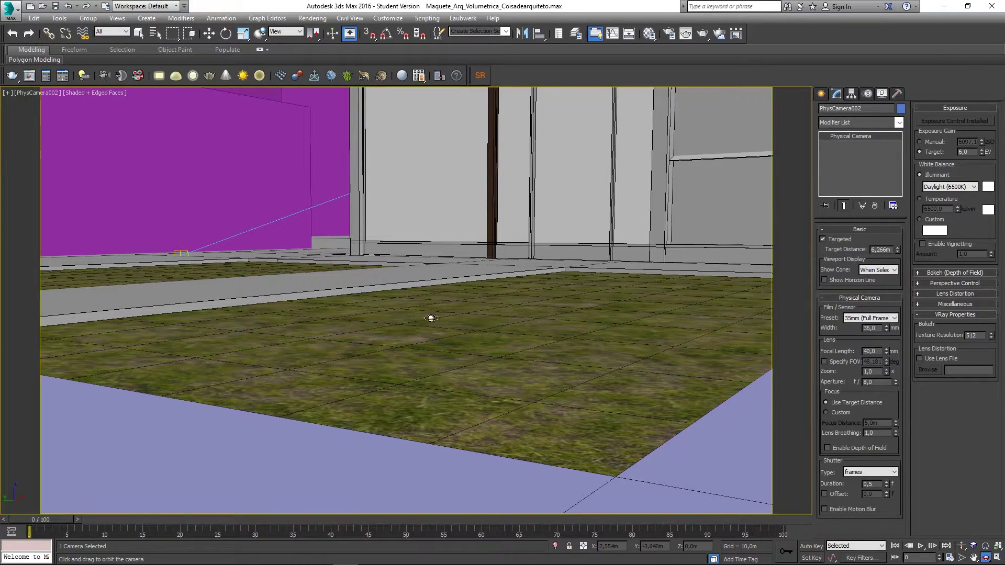
pyautogui.rightClick(533, 284)
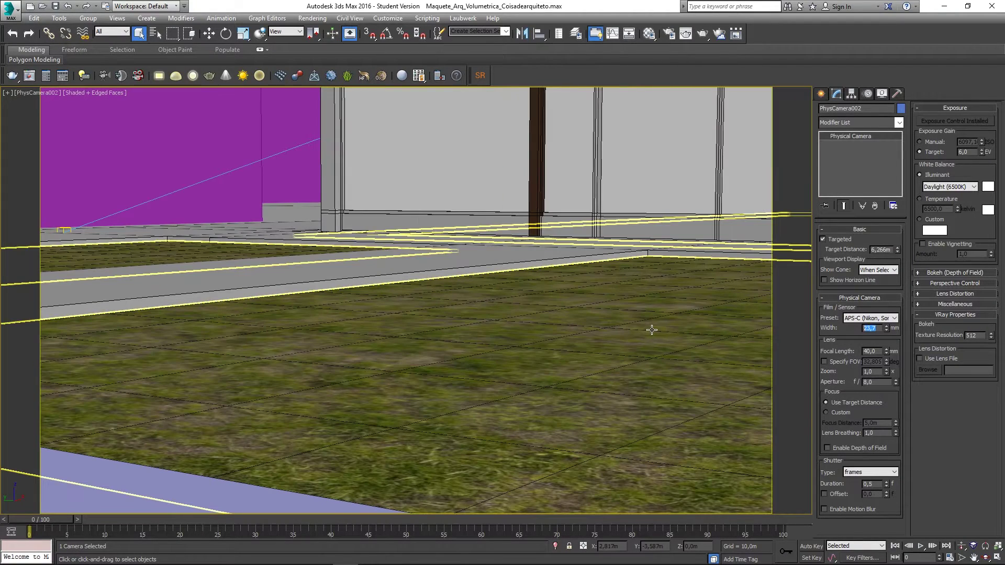
pyautogui.write('40')
pyautogui.press('Return')
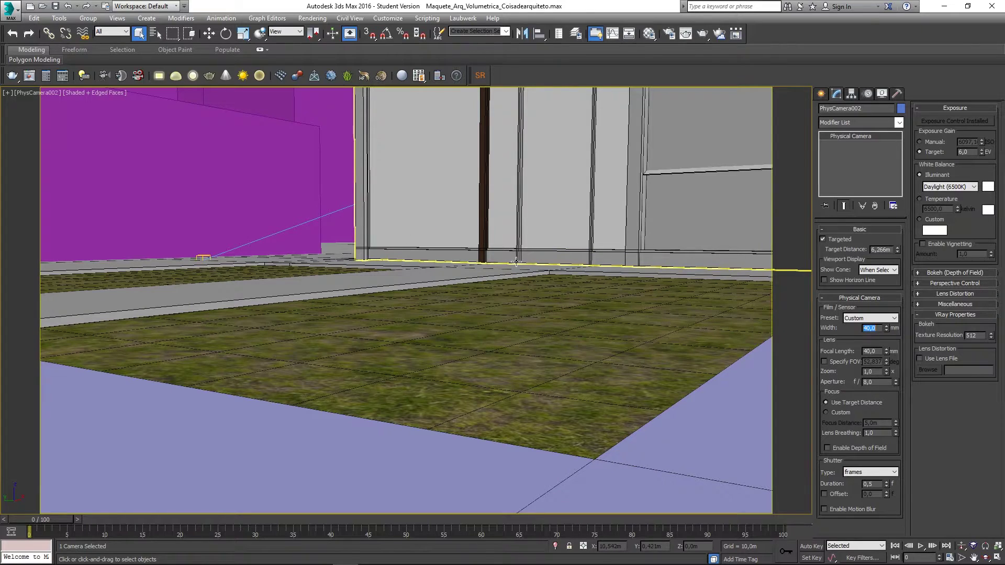
# Try a film width of 50 mm on the camera and return it to 40 mm.
pyautogui.write('50')
pyautogui.press('Return')
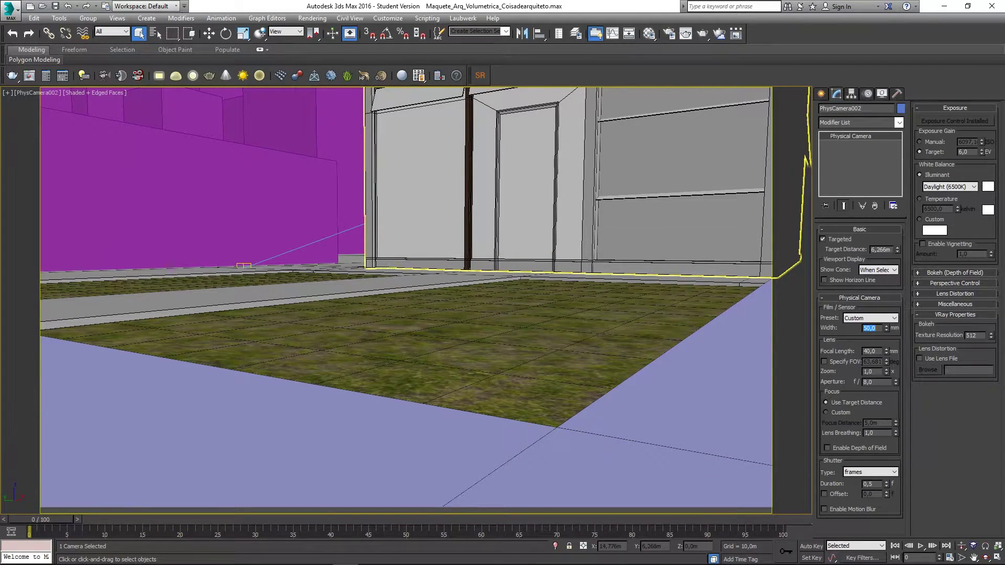
pyautogui.write('40')
pyautogui.press('Return')
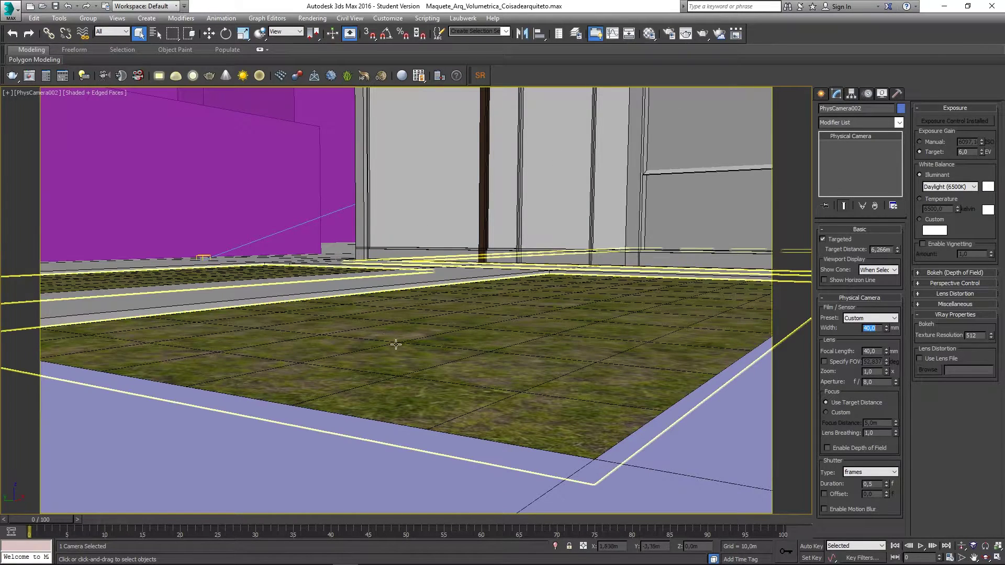
# Set the camera's film width to 35 mm and orbit it to bring the lawn's near corner into frame.
pyautogui.click(987, 560)
pyautogui.moveTo(572, 419); pyautogui.dragTo(556, 402)
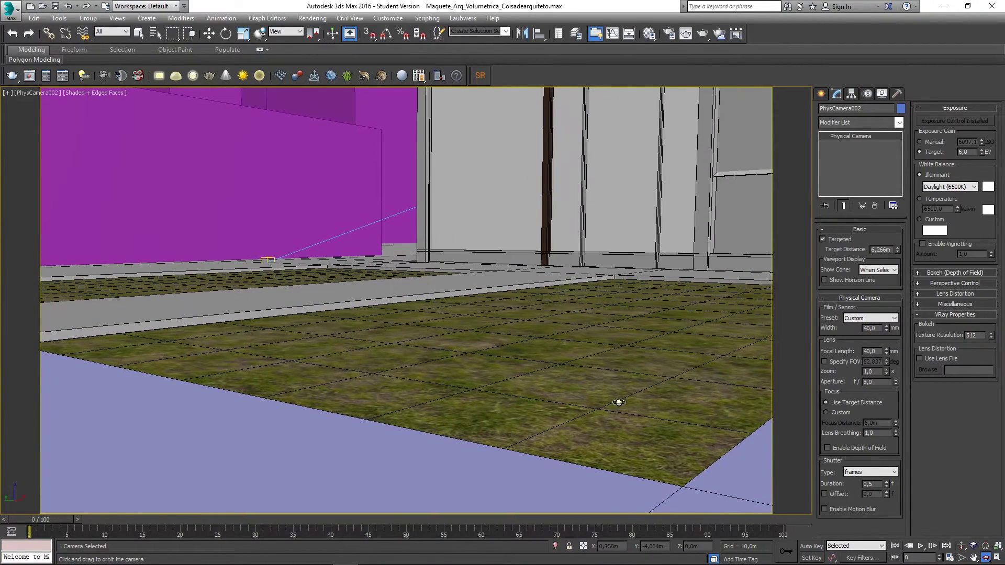
pyautogui.moveTo(873, 333); pyautogui.dragTo(789, 341)
pyautogui.write('35')
pyautogui.press('Return')
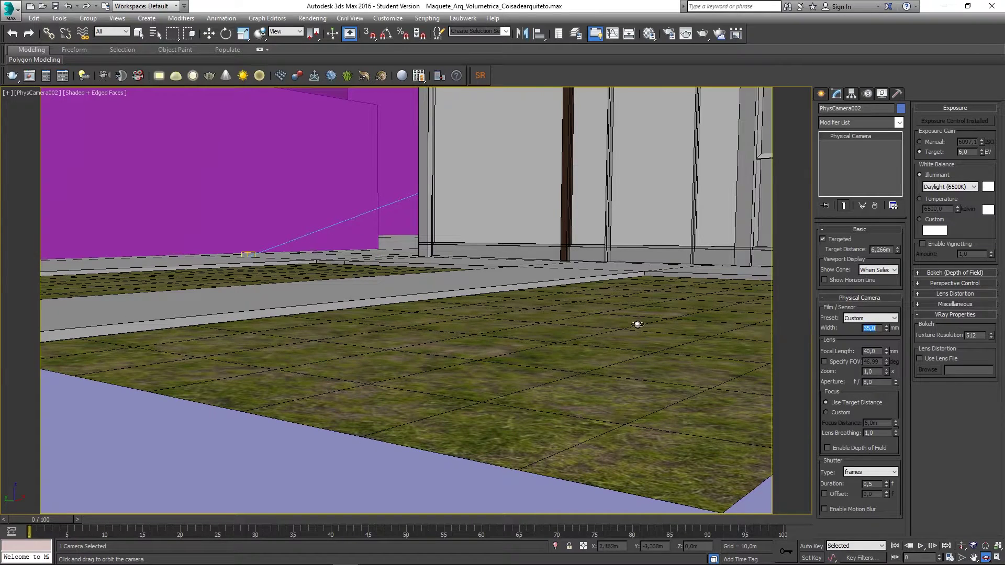
pyautogui.moveTo(639, 346); pyautogui.dragTo(581, 343)
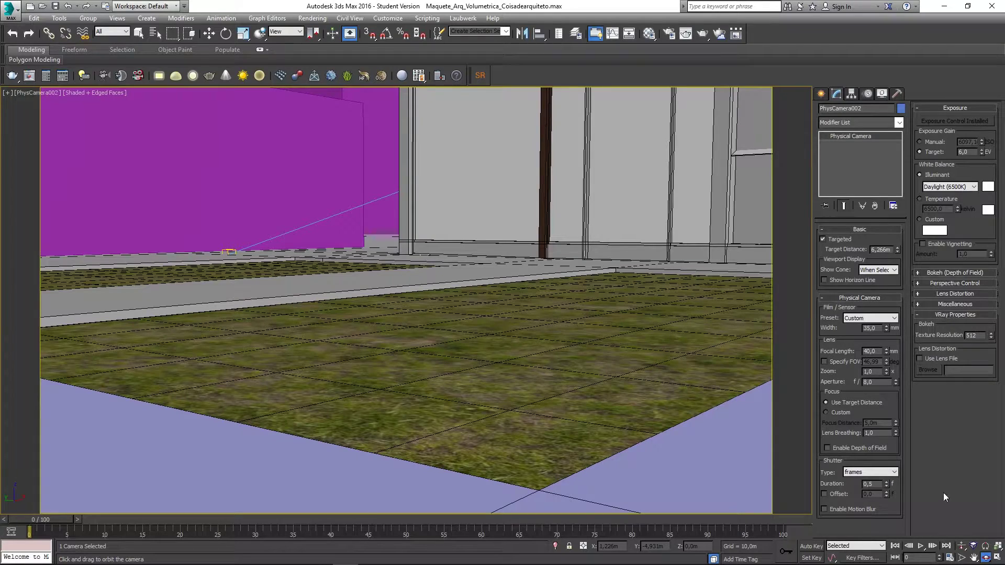
# Dolly the camera to adjust its distance from the lawn's near corner.
pyautogui.click(963, 548)
pyautogui.moveTo(525, 392); pyautogui.dragTo(534, 413)
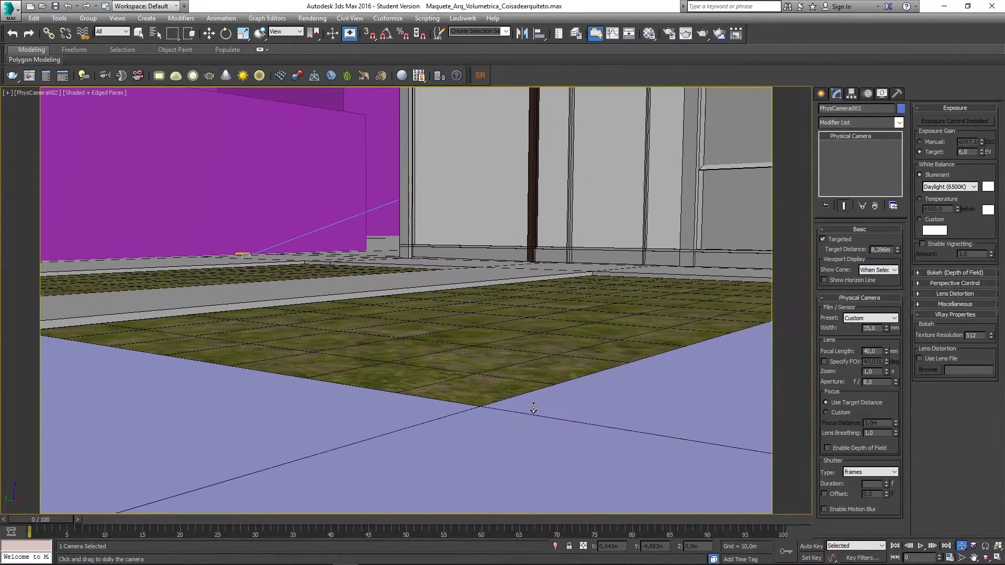
pyautogui.moveTo(450, 418); pyautogui.dragTo(463, 440)
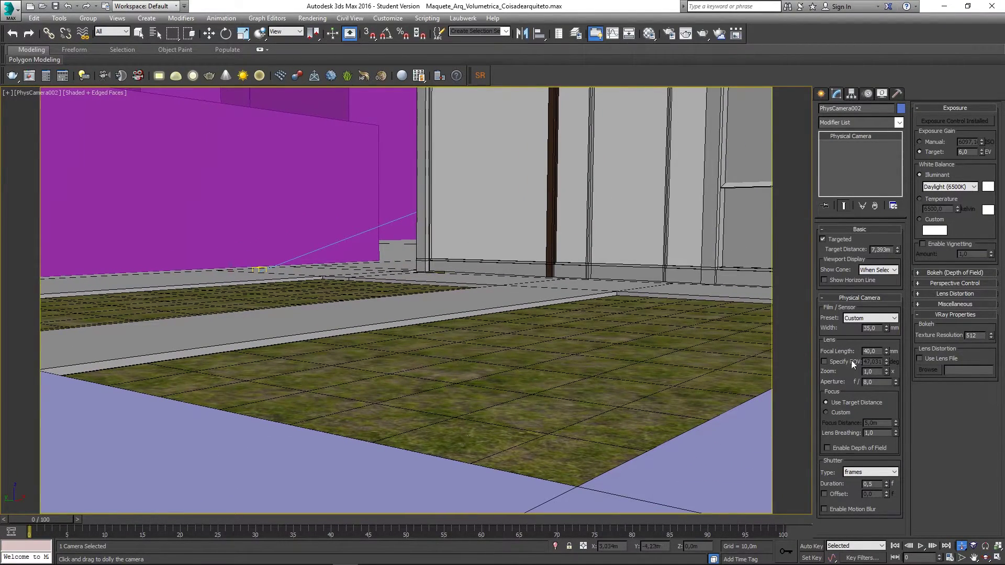
# Try film widths of 30 mm and 20 mm on the camera, dollying back to refit the lawn.
pyautogui.doubleClick(871, 328)
pyautogui.write('30')
pyautogui.press('Return')
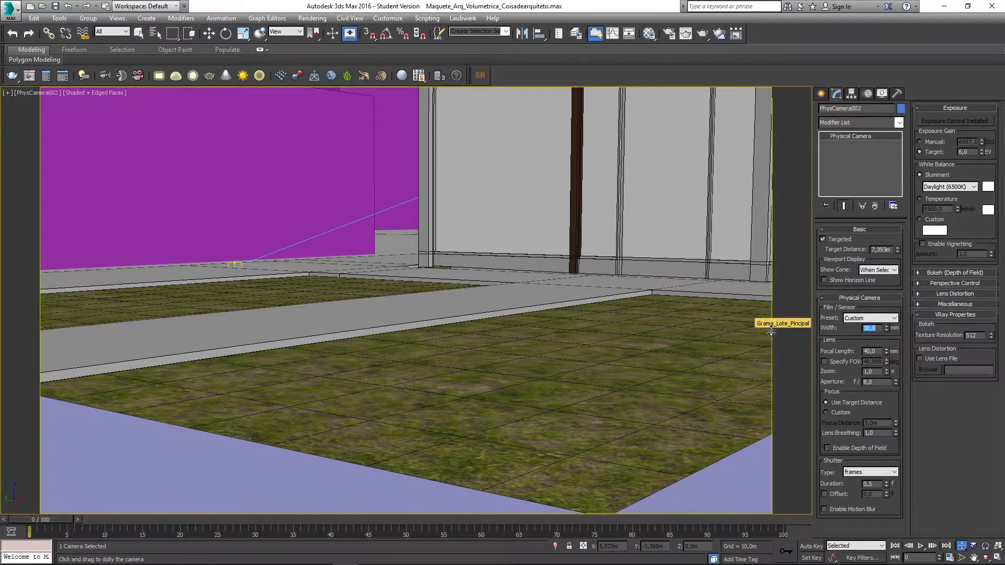
pyautogui.write('20')
pyautogui.press('Return')
pyautogui.moveTo(558, 364); pyautogui.dragTo(513, 394)
pyautogui.moveTo(513, 394)
pyautogui.mouseDown(button='middle')
pyautogui.moveTo(372, 401)
pyautogui.moveTo(521, 392)
pyautogui.mouseUp(button='middle')
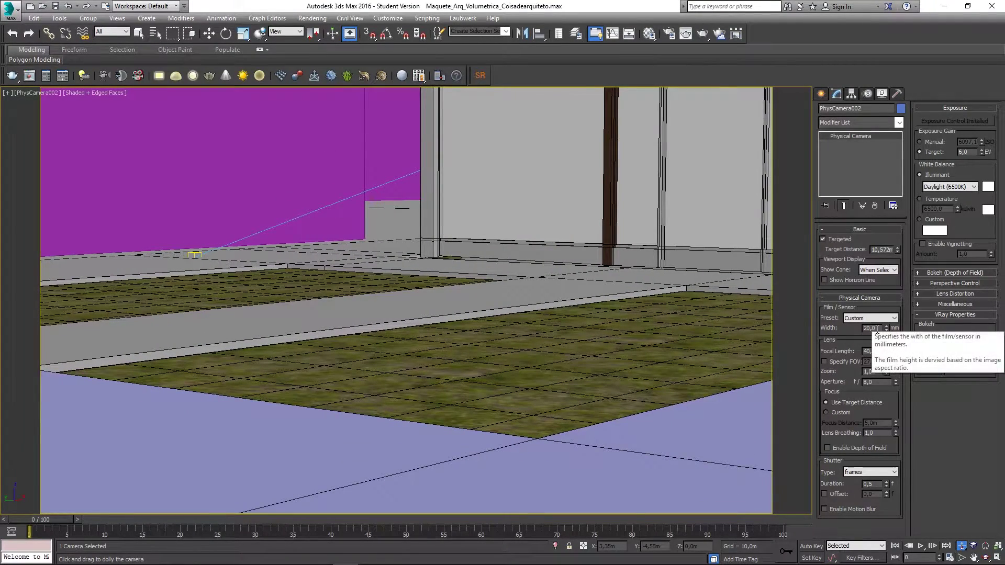
# Set the film width to 40 mm, and dolly and orbit the camera to frame the lawn and its near corner.
pyautogui.write('40')
pyautogui.press('Return')
pyautogui.moveTo(521, 341); pyautogui.dragTo(641, 394)
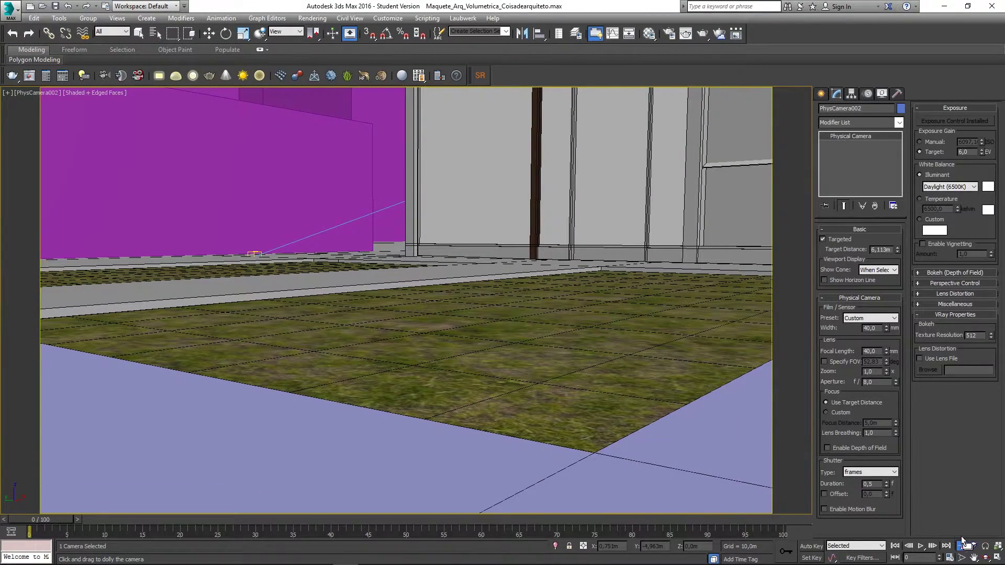
pyautogui.click(985, 558)
pyautogui.moveTo(485, 400); pyautogui.dragTo(545, 400)
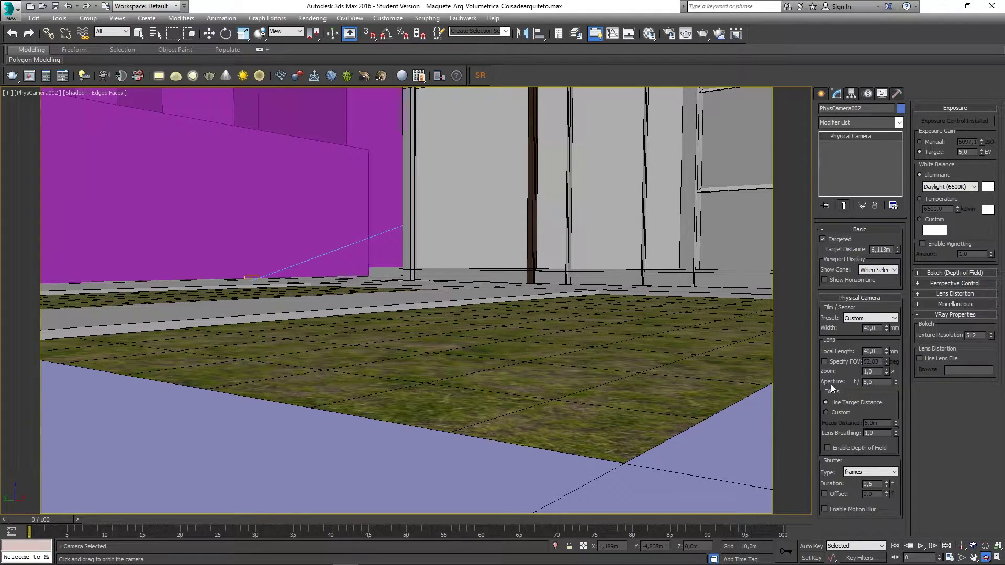
# Set the camera's aperture to f/4 and its shutter to seconds with a duration of 0.001 s.
pyautogui.click(879, 382)
pyautogui.write('4')
pyautogui.press('Return')
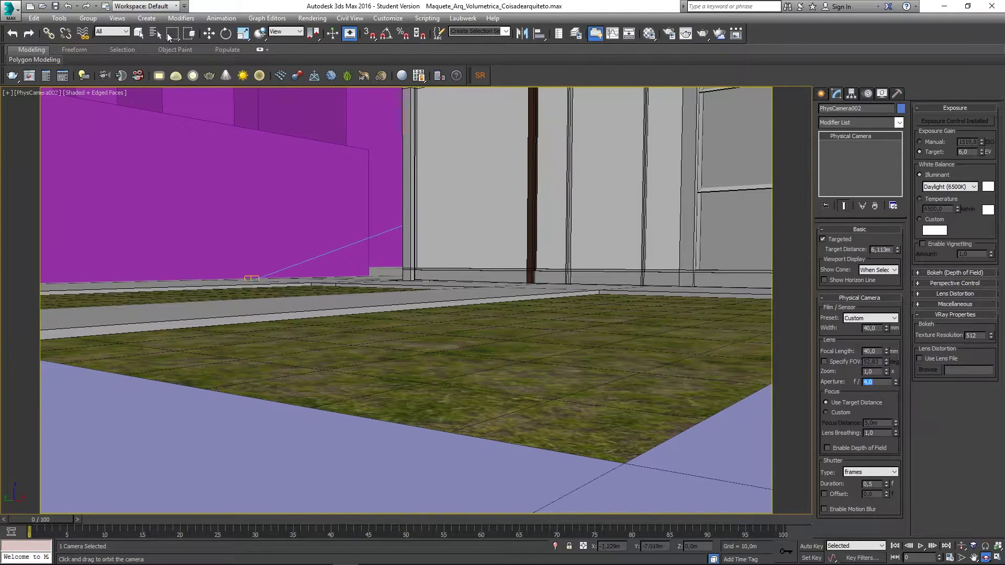
pyautogui.click(138, 32)
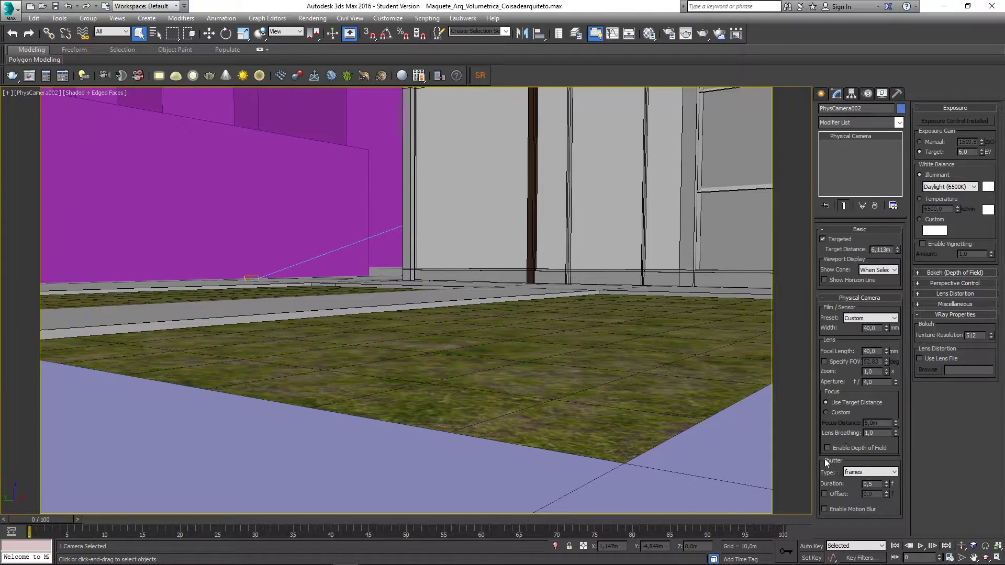
pyautogui.click(864, 472)
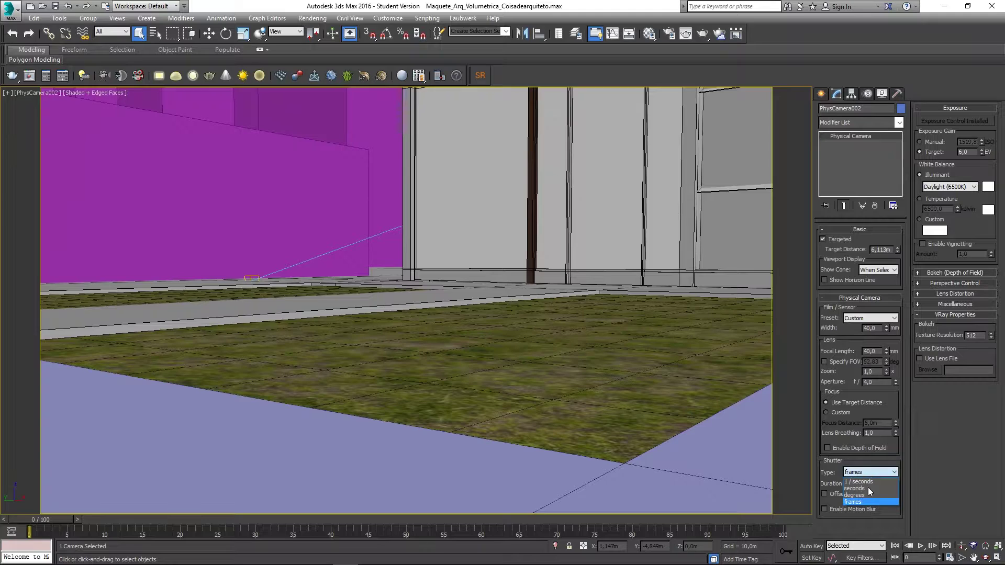
pyautogui.click(871, 492)
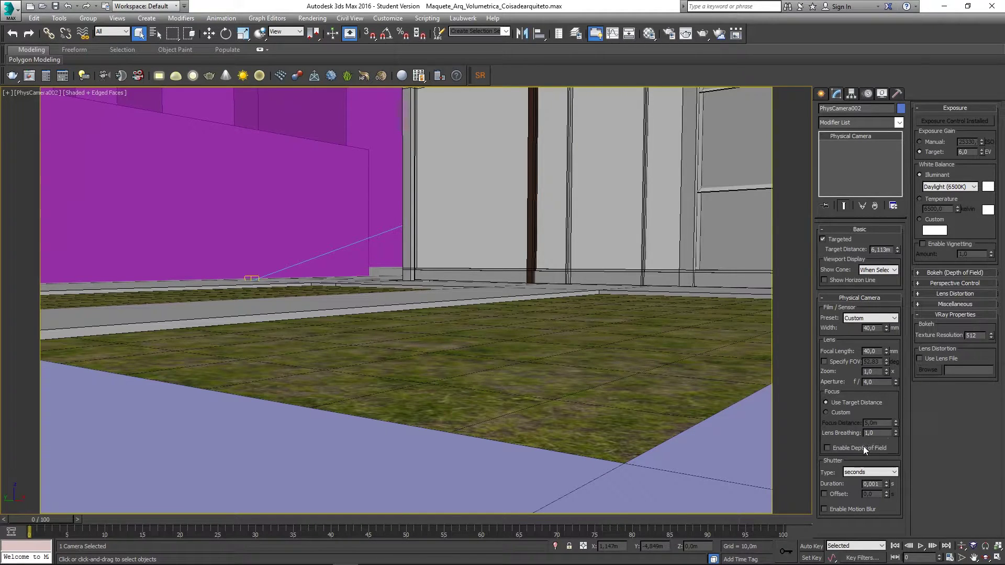
# Set the camera's exposure gain to manual at ISO 50, and run a test render of the lawn view, stopping it during the prepass.
pyautogui.click(931, 141)
pyautogui.doubleClick(965, 144)
pyautogui.write('5')
pyautogui.moveTo(0, 136); pyautogui.dragTo(661, 179)
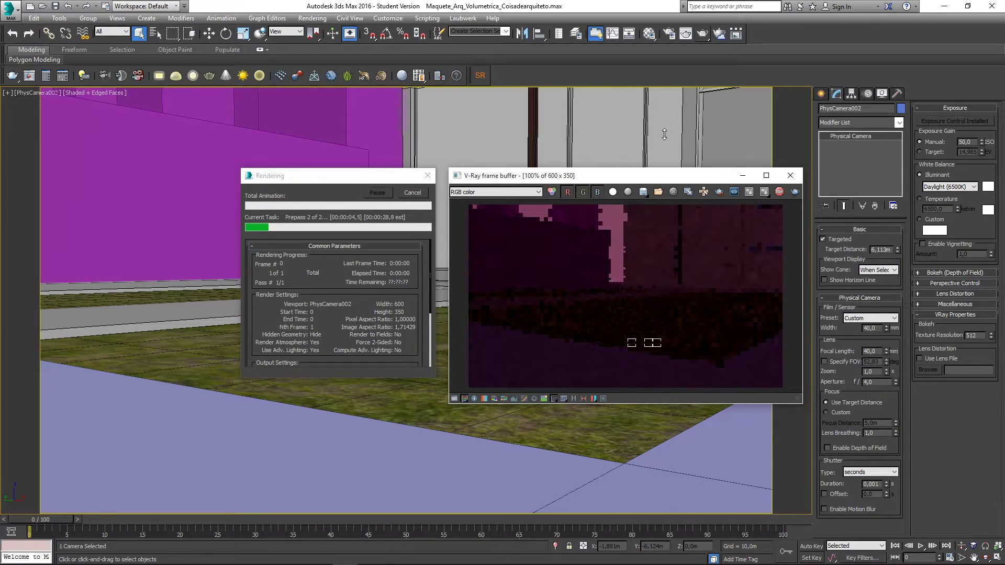
pyautogui.click(780, 192)
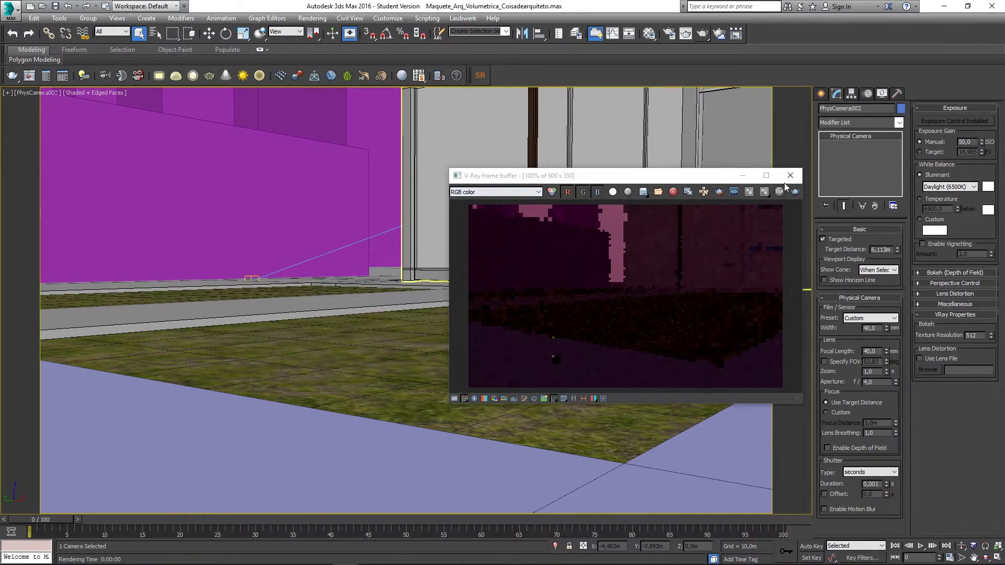
# Close the test render's frame buffer and leave the camera view for a perspective overview of the building and its surroundings.
pyautogui.click(791, 179)
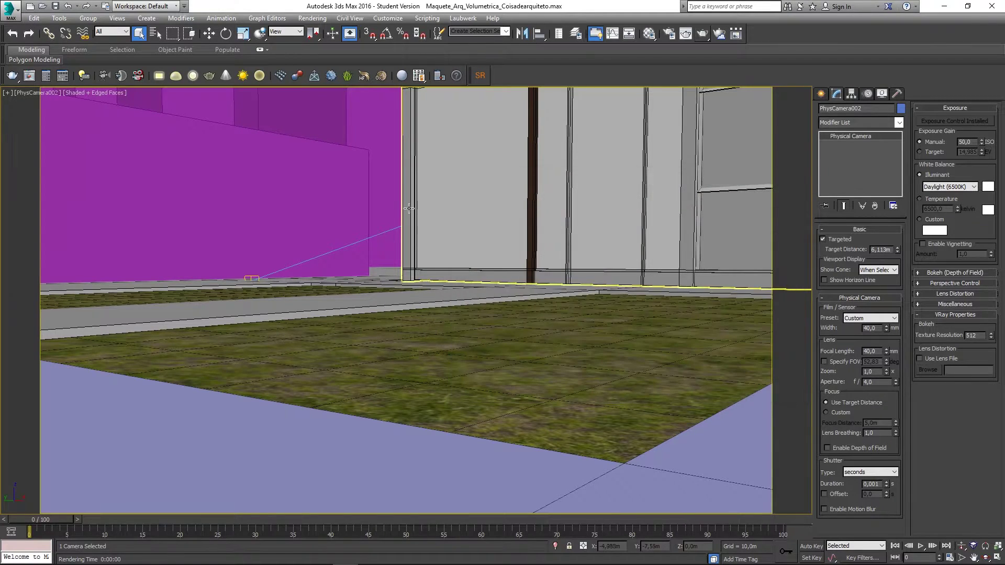
pyautogui.press('p')
pyautogui.scroll(-5, 368, 231)
pyautogui.keyDown('alt'); pyautogui.moveTo(369, 232); pyautogui.dragTo(345, 314, button='middle'); pyautogui.keyUp('alt')
pyautogui.scroll(-6, 391, 245)
pyautogui.scroll(-3, 249, 184)
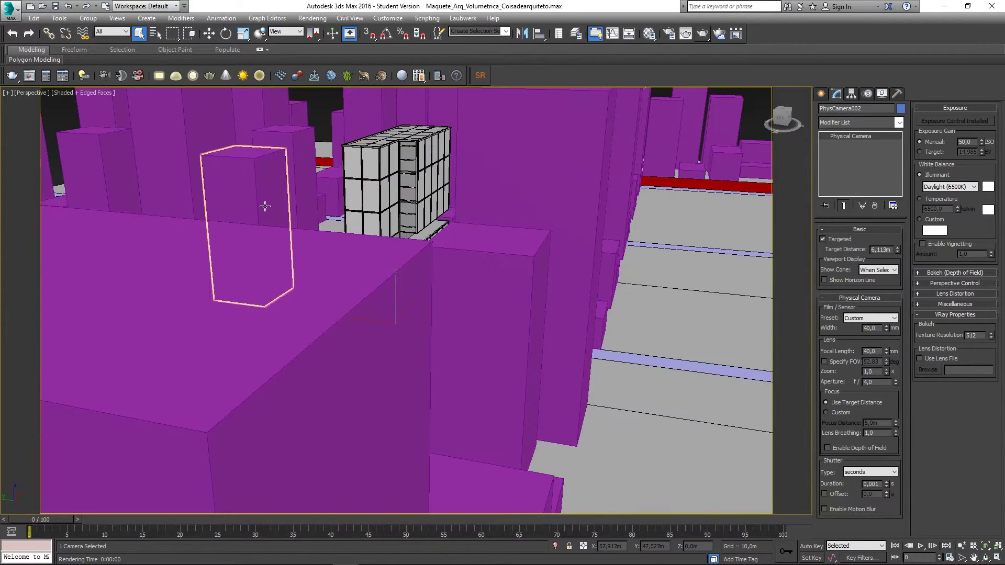
pyautogui.moveTo(265, 207); pyautogui.dragTo(323, 334, button='middle')
pyautogui.moveTo(345, 262); pyautogui.dragTo(332, 260, button='middle')
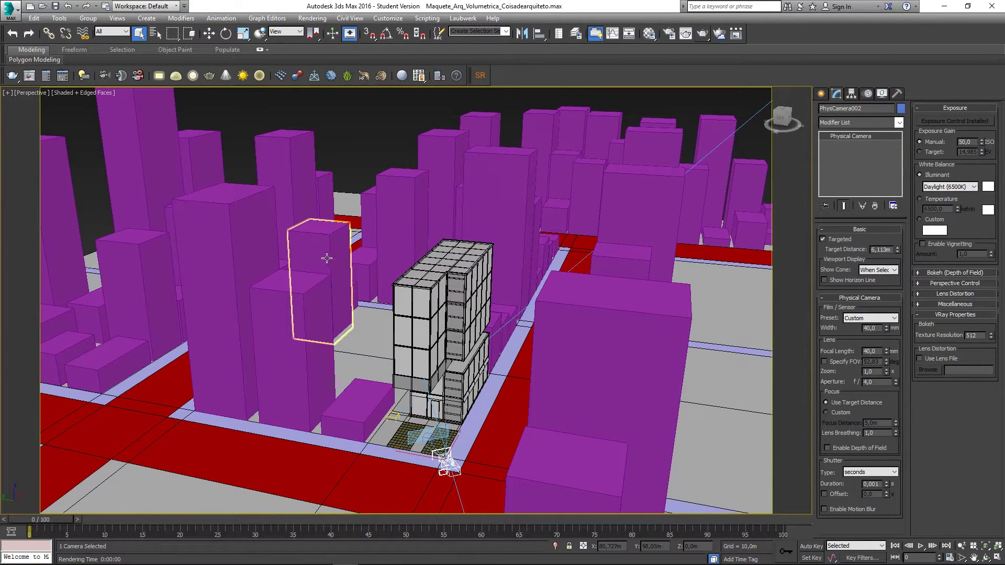
# Pick the Multi/Sub-Object material from the scene into the second sample slot and inspect its sub-materials.
pyautogui.press('m')
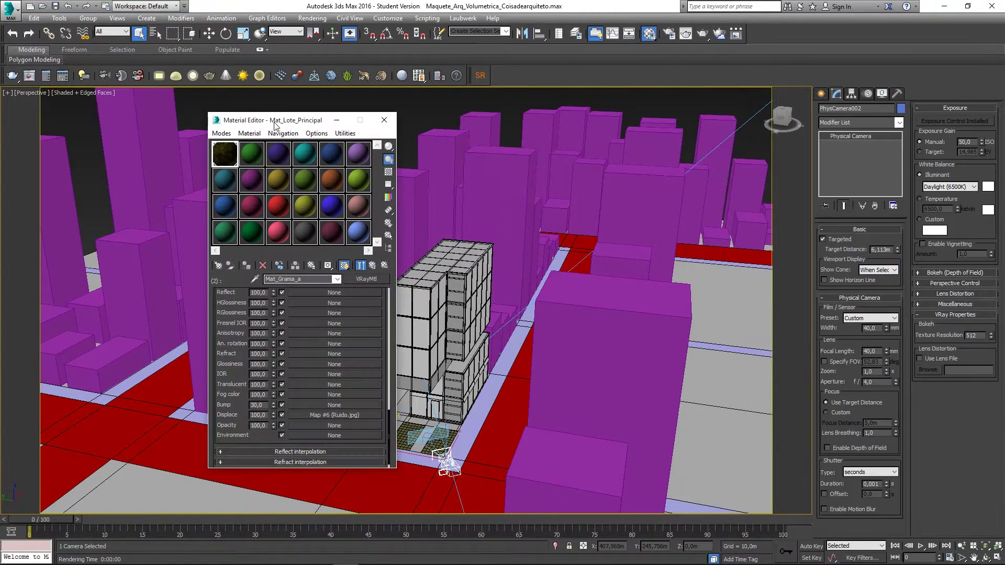
pyautogui.moveTo(277, 128); pyautogui.dragTo(462, 134)
pyautogui.click(433, 152)
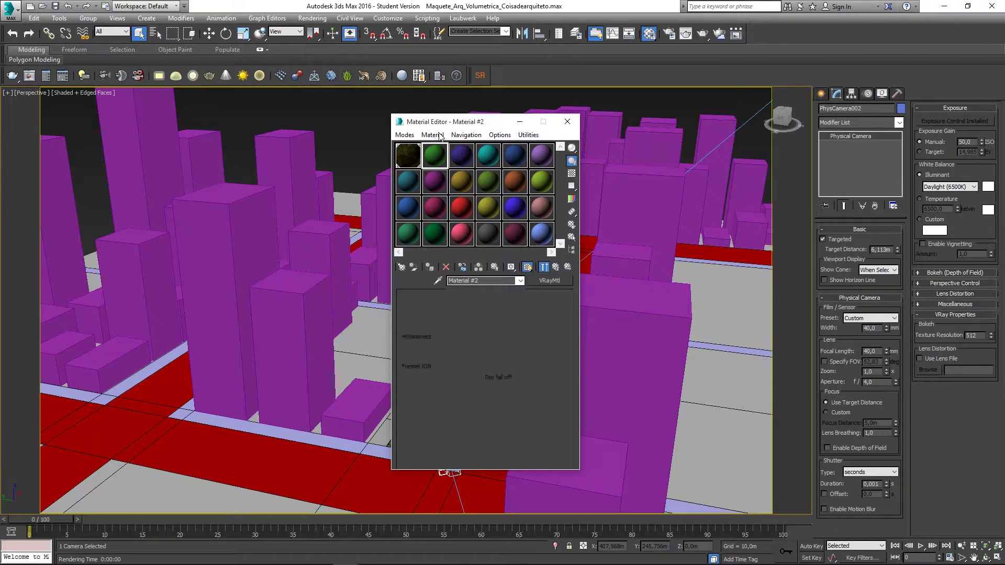
pyautogui.click(432, 135)
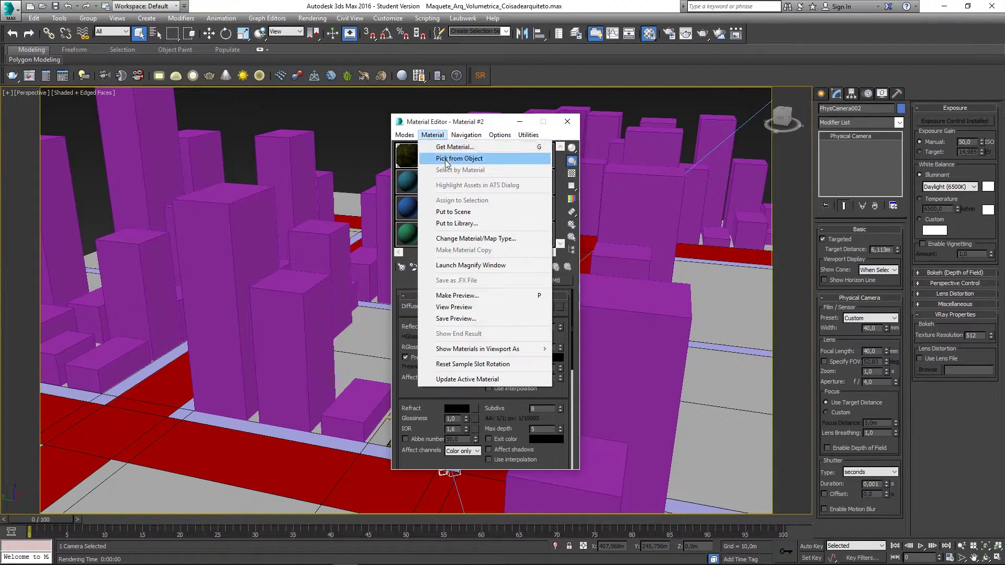
pyautogui.click(461, 156)
pyautogui.click(288, 224)
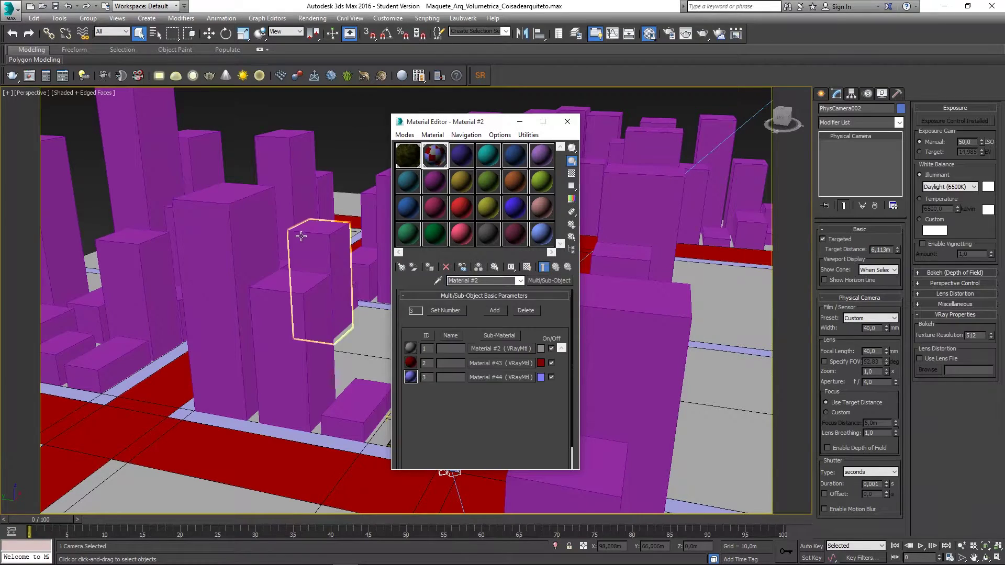
pyautogui.click(478, 377)
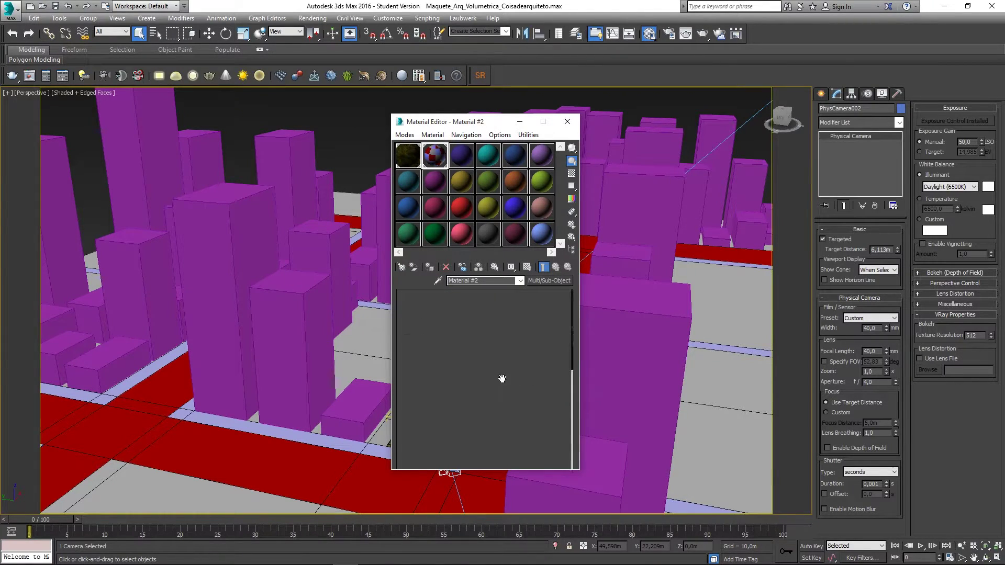
pyautogui.click(555, 268)
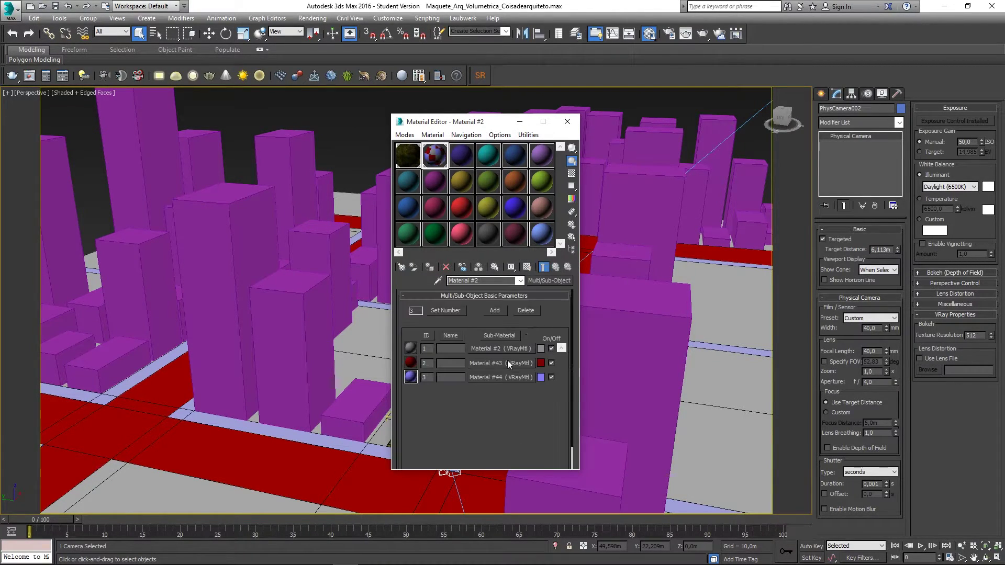
pyautogui.click(567, 121)
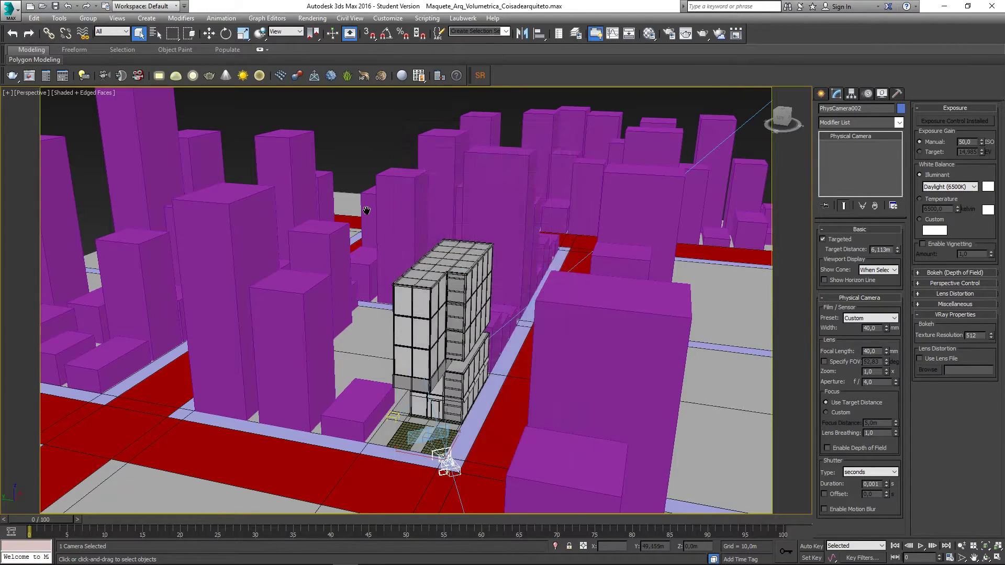
# Limit selection to geometry and select all of the model's geometry from the front view.
pyautogui.scroll(-1, 365, 209)
pyautogui.press('f')
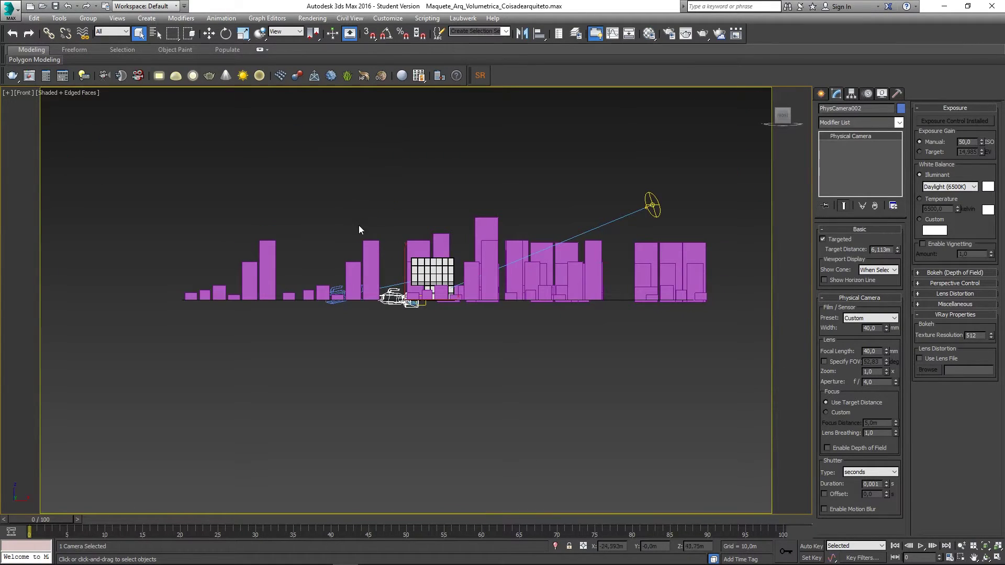
pyautogui.click(403, 205)
pyautogui.click(104, 33)
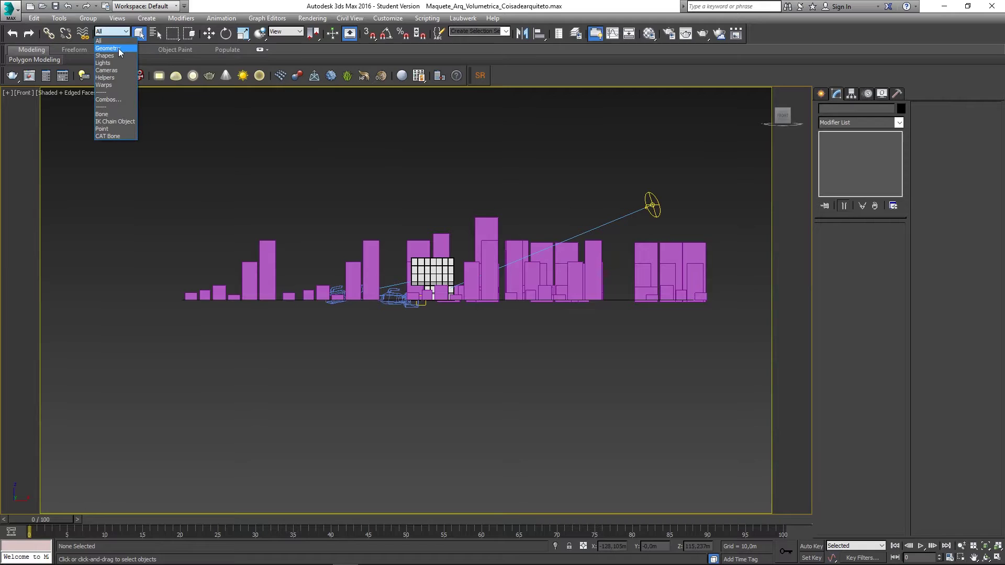
pyautogui.click(118, 48)
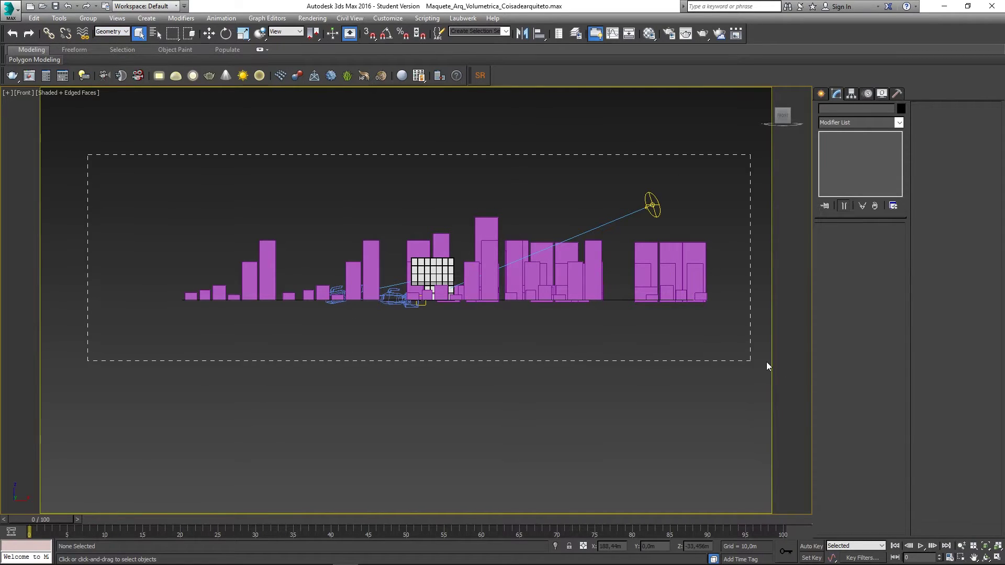
pyautogui.moveTo(767, 363); pyautogui.dragTo(768, 363)
pyautogui.press('p')
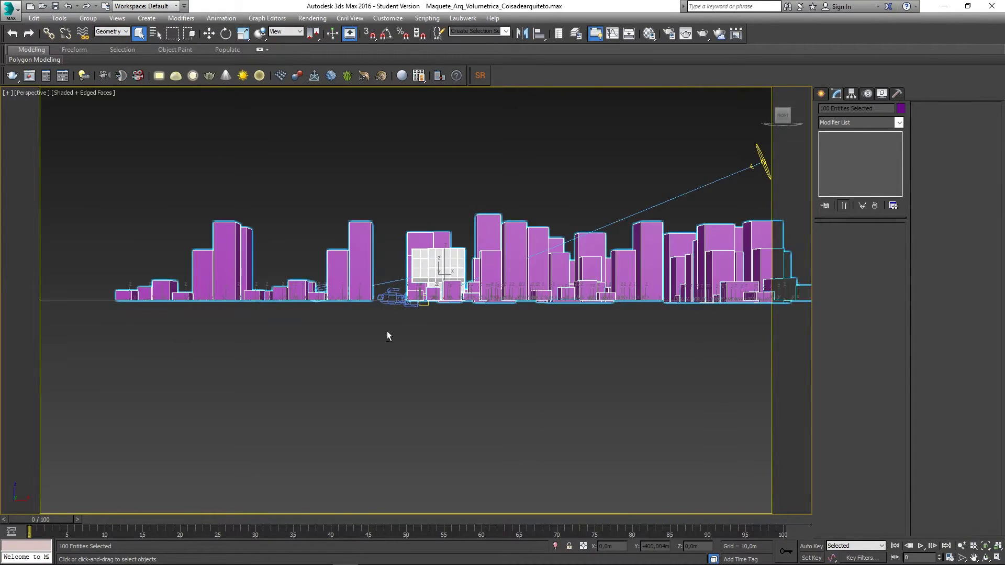
# Remove the main building, its lot, the lawns and the street ground from the selection, keeping only the surrounding purple blocks.
pyautogui.keyDown('alt'); pyautogui.moveTo(390, 336); pyautogui.dragTo(445, 369, button='middle'); pyautogui.keyUp('alt')
pyautogui.scroll(5, 453, 312)
pyautogui.keyDown('alt'); pyautogui.click(453, 312); pyautogui.keyUp('alt')
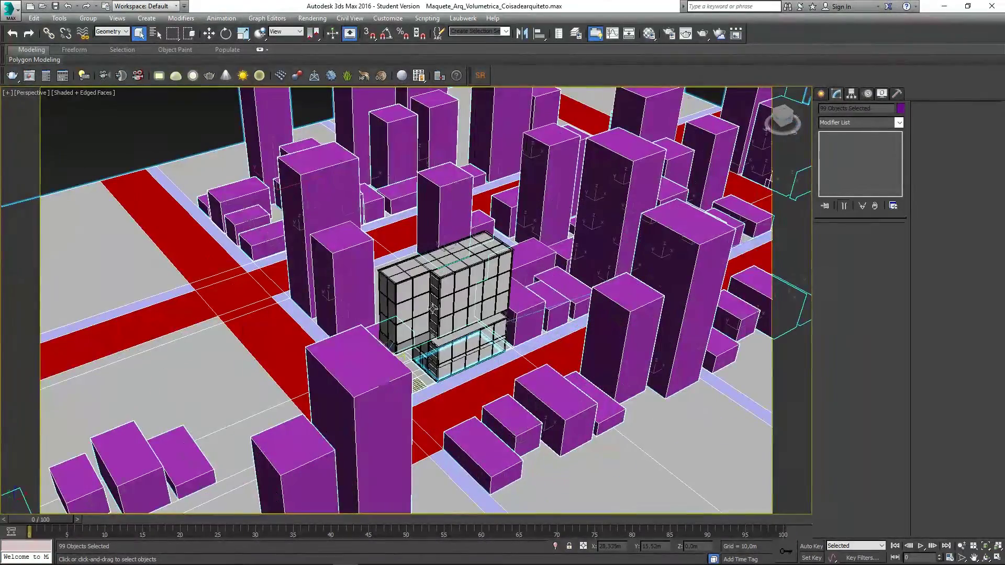
pyautogui.keyDown('alt'); pyautogui.moveTo(435, 305); pyautogui.dragTo(457, 316, button='middle'); pyautogui.keyUp('alt')
pyautogui.scroll(5, 473, 445)
pyautogui.moveTo(473, 451); pyautogui.dragTo(461, 337, button='middle')
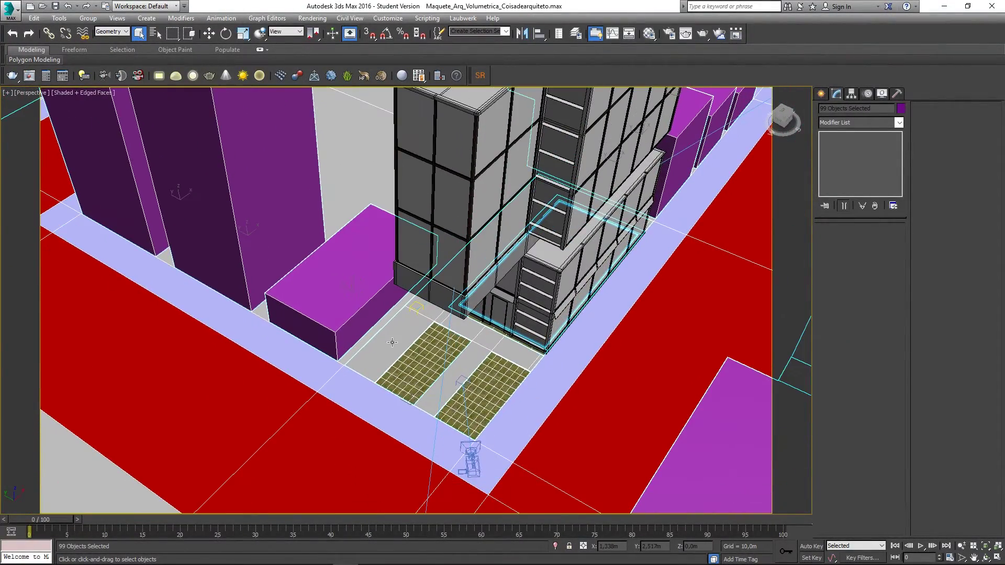
pyautogui.keyDown('alt'); pyautogui.click(393, 339); pyautogui.keyUp('alt')
pyautogui.keyDown('alt'); pyautogui.click(426, 355); pyautogui.keyUp('alt')
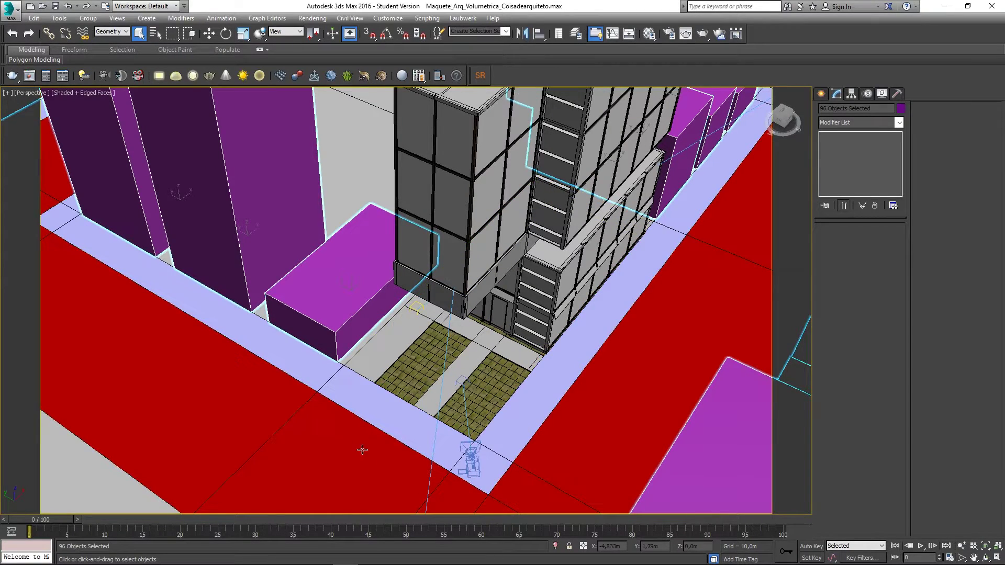
pyautogui.keyDown('alt'); pyautogui.click(439, 473); pyautogui.keyUp('alt')
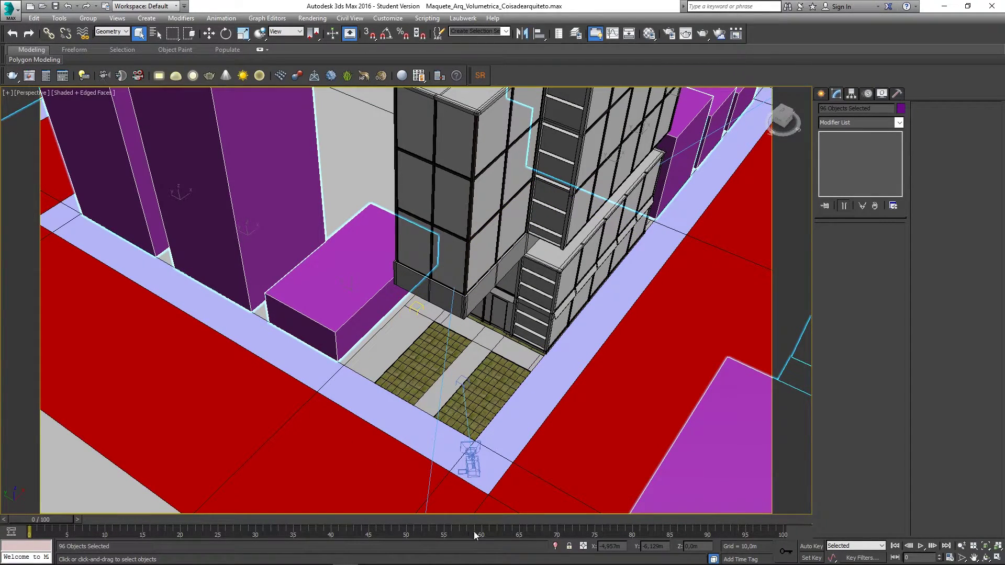
# Isolate the selected surrounding blocks and window-select all of them.
pyautogui.click(556, 547)
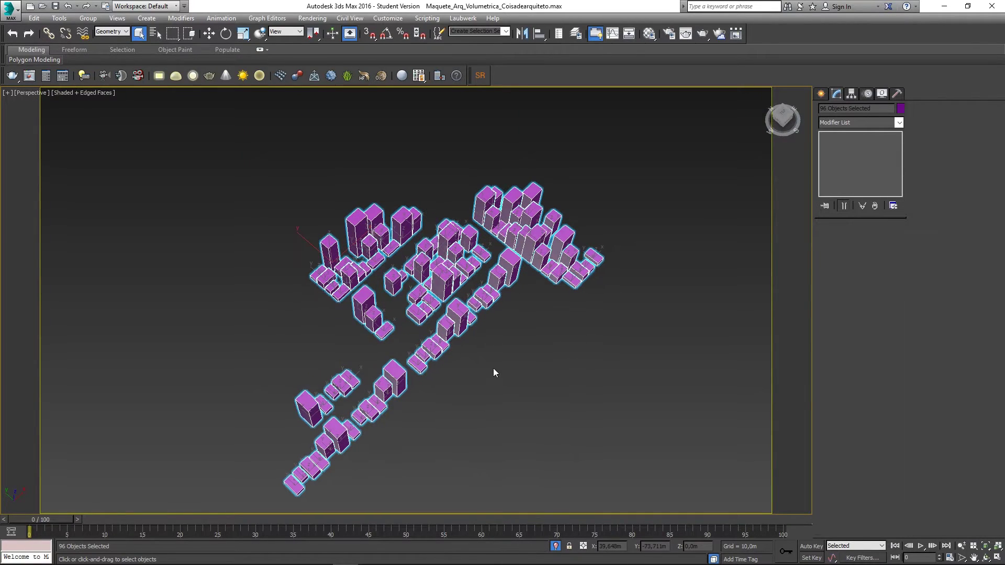
pyautogui.click(500, 375)
pyautogui.scroll(8, 441, 291)
pyautogui.scroll(-10, 689, 435)
pyautogui.moveTo(669, 457); pyautogui.dragTo(277, 173)
# Add a VRayDirt map to the diffuse of Material #3 and assign the material to the selected surrounding blocks.
pyautogui.press('m')
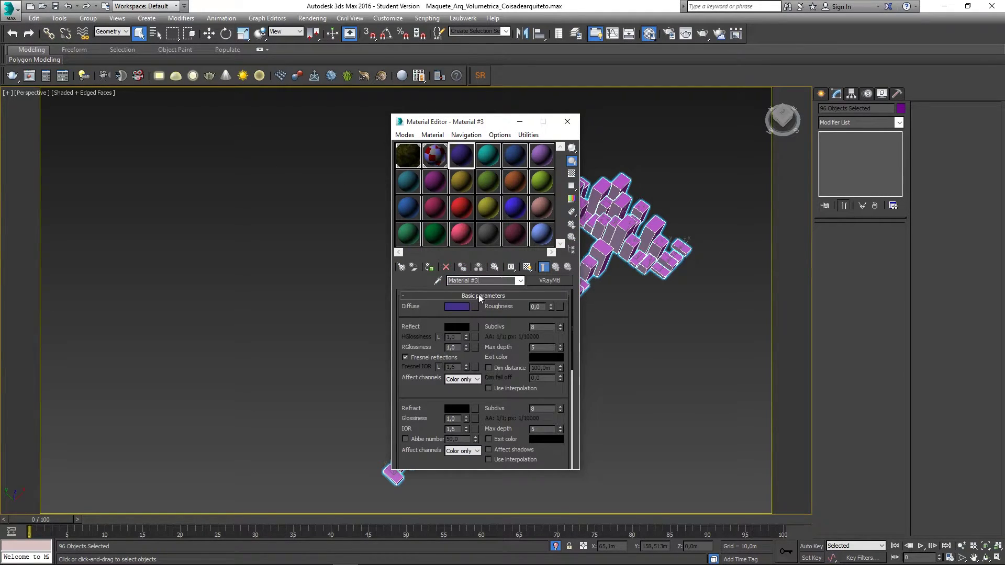
pyautogui.click(475, 307)
pyautogui.scroll(-8, 373, 264)
pyautogui.click(375, 339)
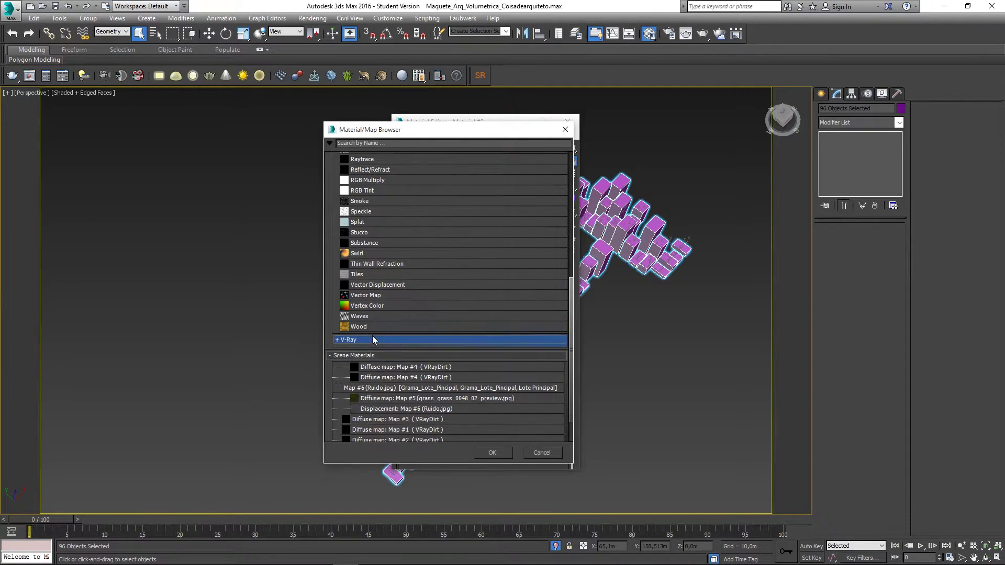
pyautogui.click(375, 339)
pyautogui.doubleClick(373, 415)
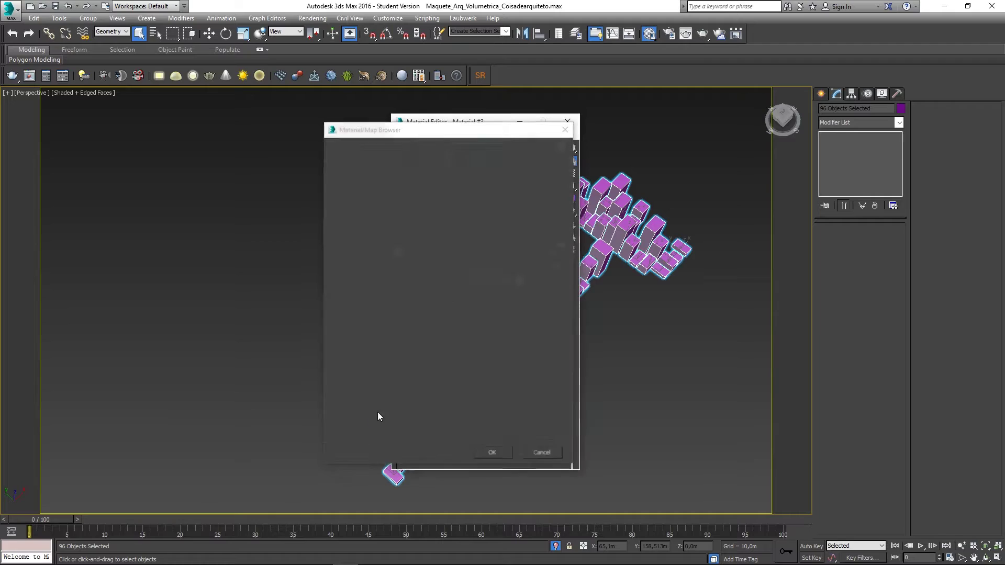
pyautogui.scroll(-3, 546, 310)
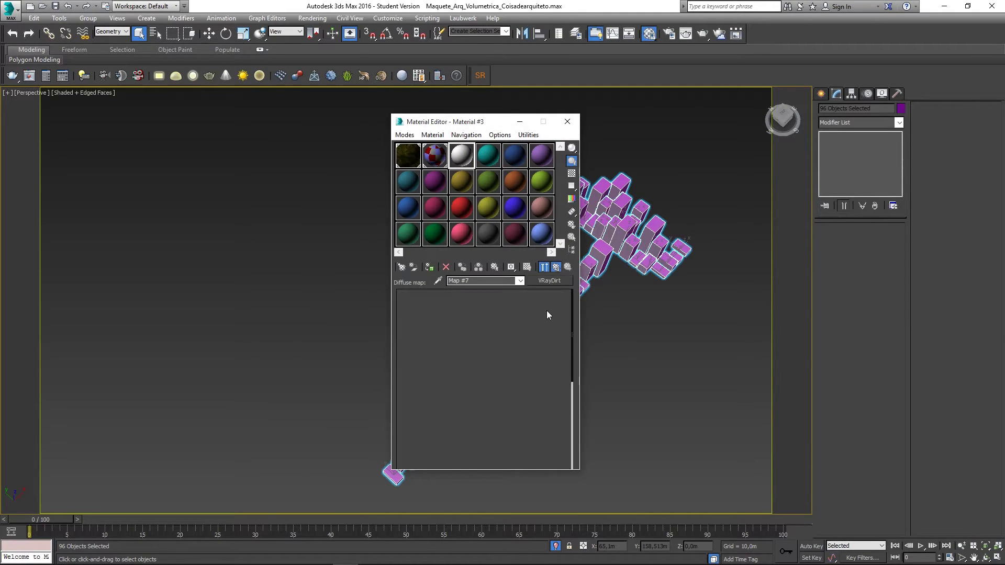
pyautogui.click(557, 267)
pyautogui.moveTo(466, 161); pyautogui.dragTo(619, 225)
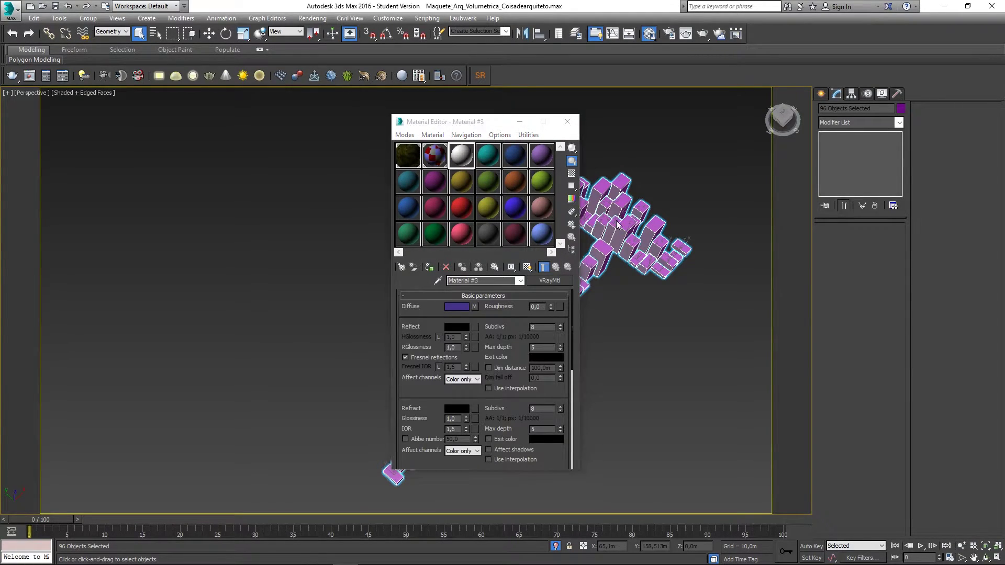
# Set the VRayDirt map's subdivs to 16, close the material editor and deselect the blocks.
pyautogui.click(477, 308)
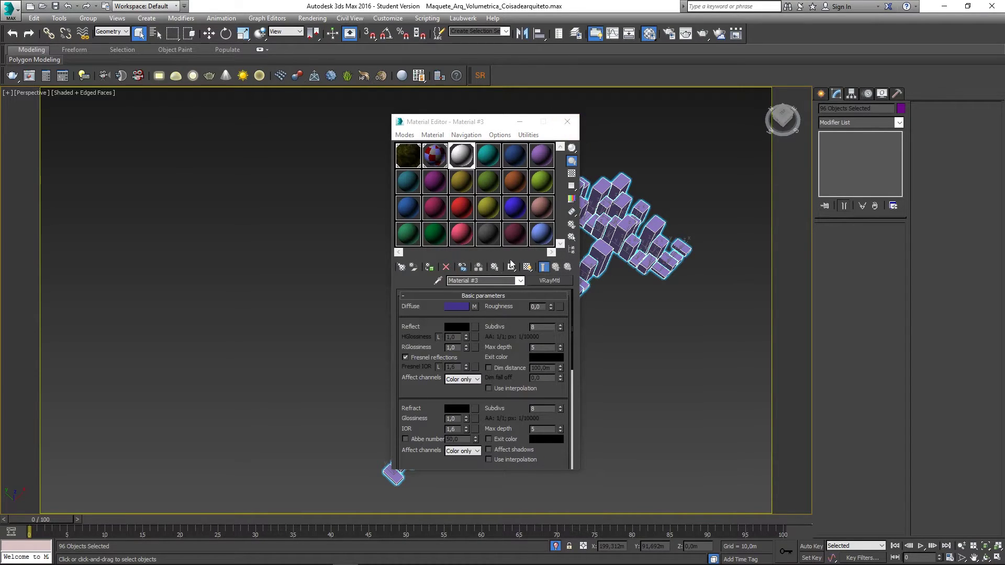
pyautogui.click(475, 308)
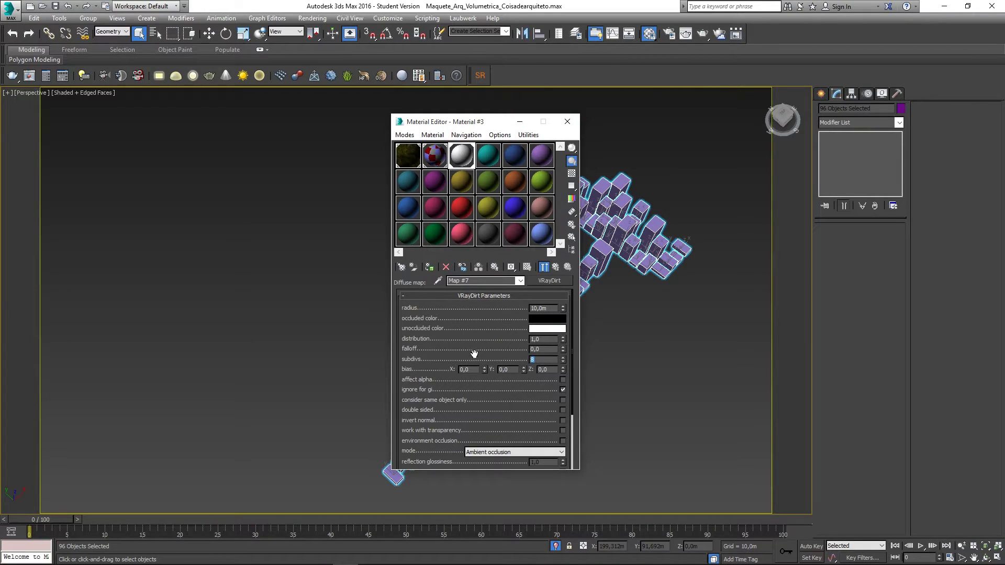
pyautogui.doubleClick(533, 359)
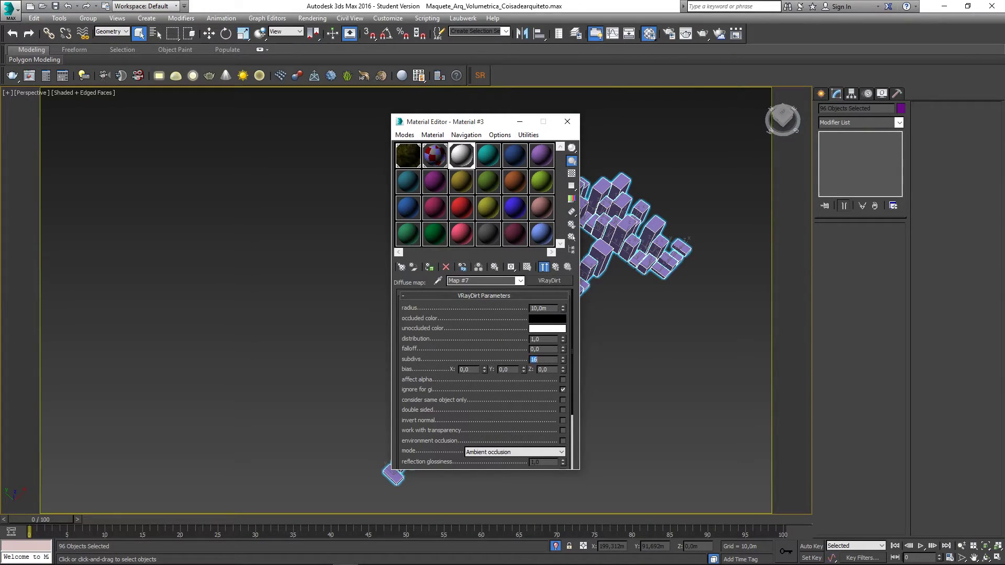
pyautogui.click(569, 122)
pyautogui.click(511, 220)
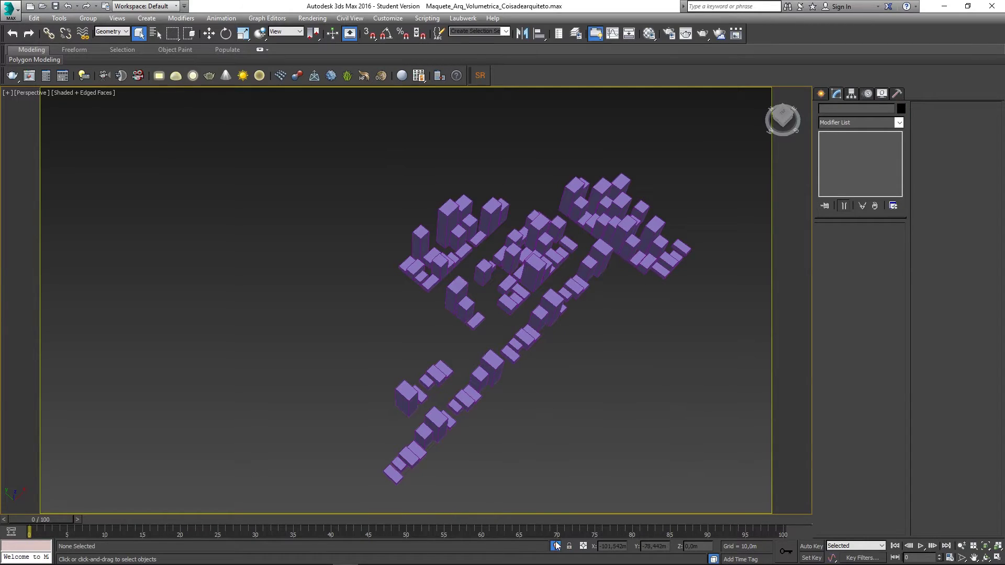
# Set the object color of all surrounding blocks to black, deselect them and exit isolation.
pyautogui.moveTo(351, 498); pyautogui.dragTo(740, 128)
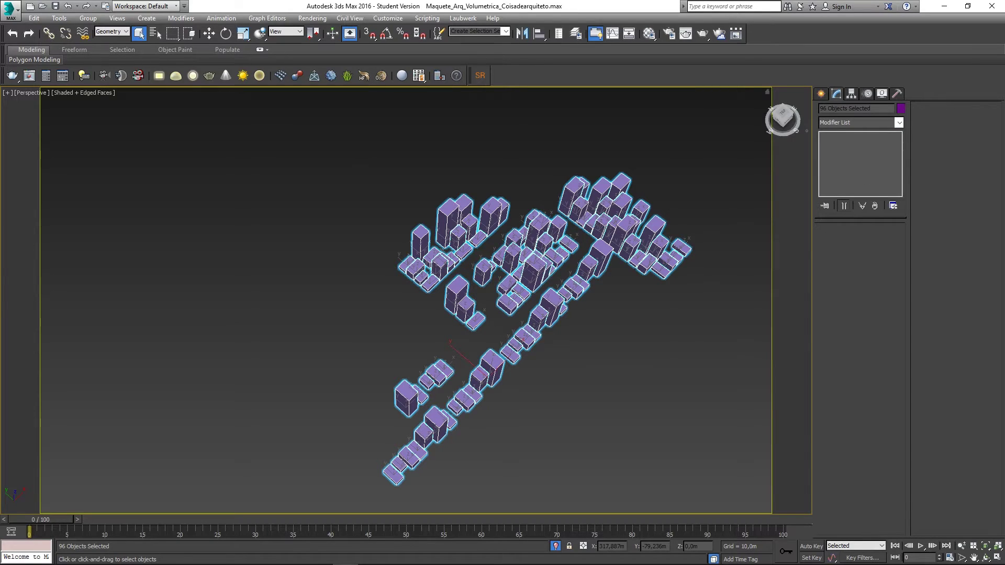
pyautogui.click(900, 108)
pyautogui.click(306, 276)
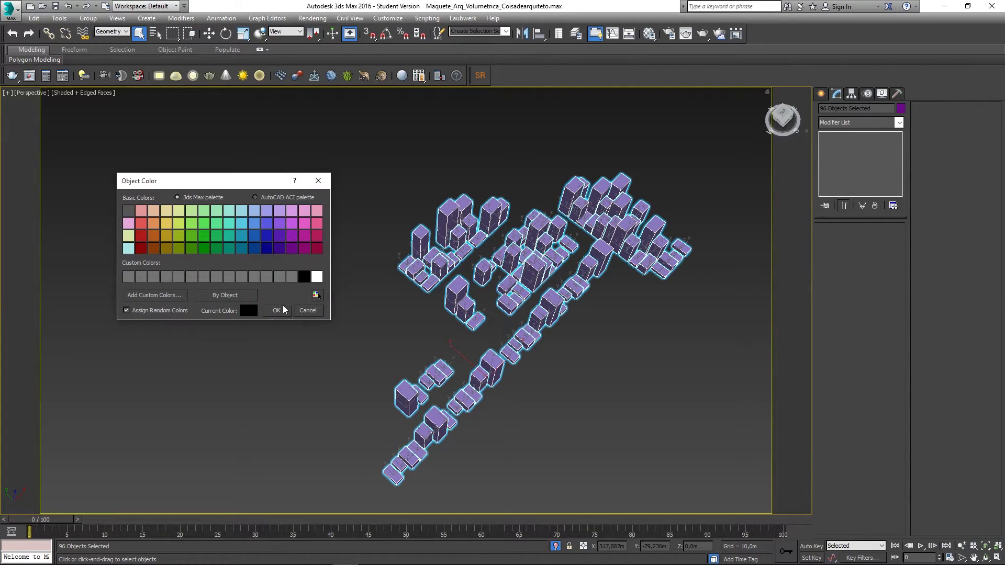
pyautogui.click(278, 310)
pyautogui.click(394, 363)
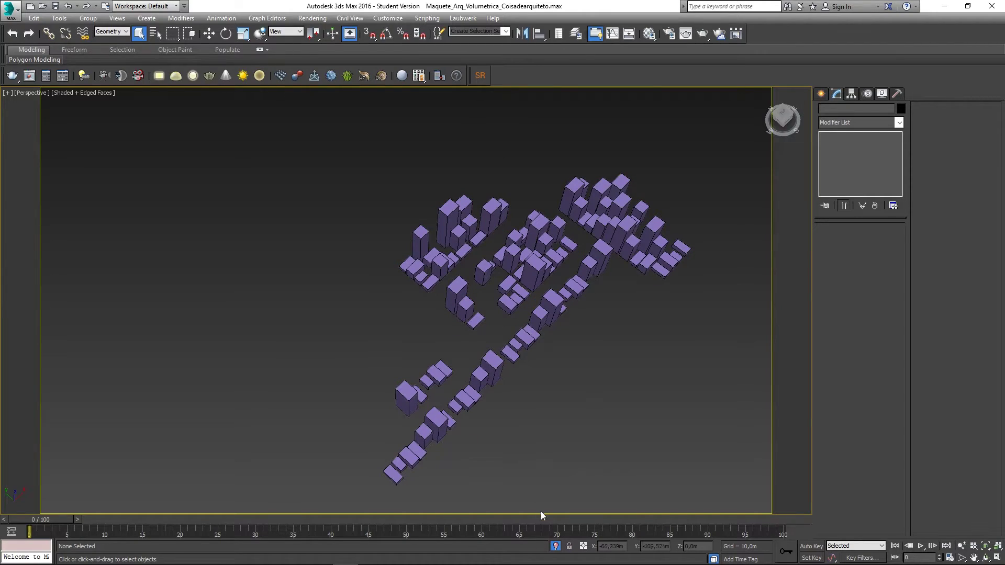
pyautogui.click(555, 546)
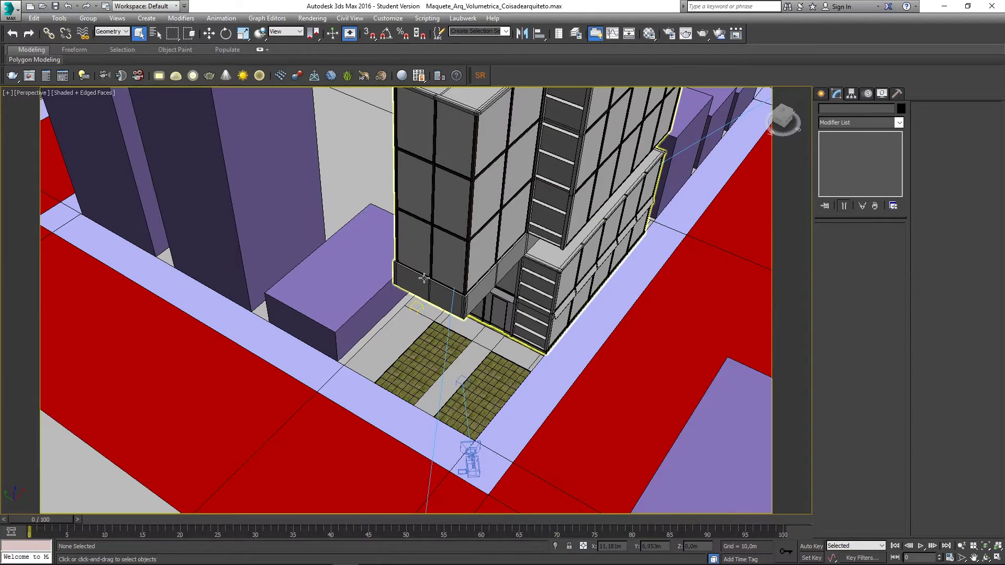
# Allow all object types to be selected and move the VRaySun in the top view to about X -80.6 m, Y -78.3 m.
pyautogui.press('t')
pyautogui.scroll(-15, 459, 255)
pyautogui.moveTo(566, 311); pyautogui.dragTo(494, 290, button='middle')
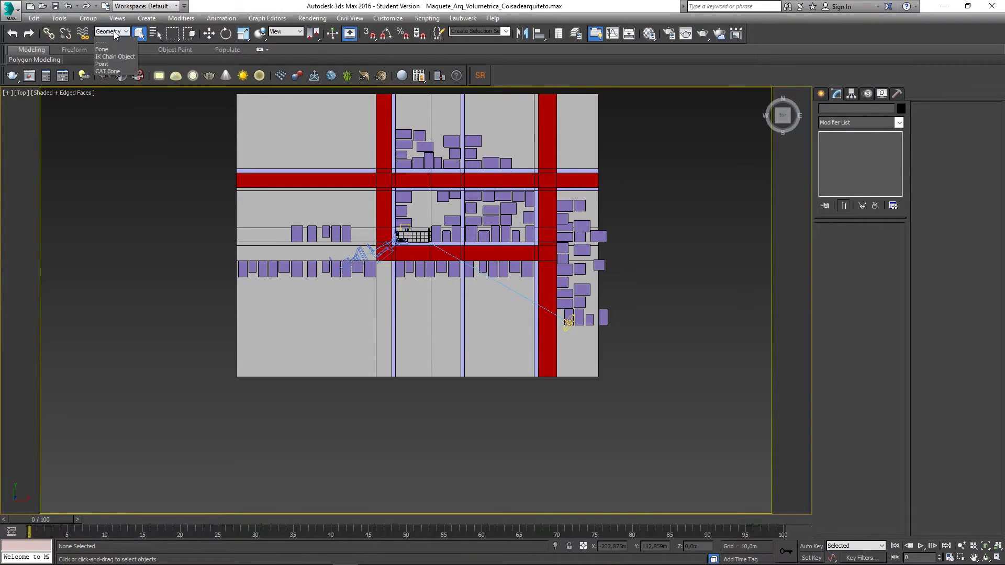
pyautogui.click(106, 40)
pyautogui.click(565, 320)
pyautogui.press('w')
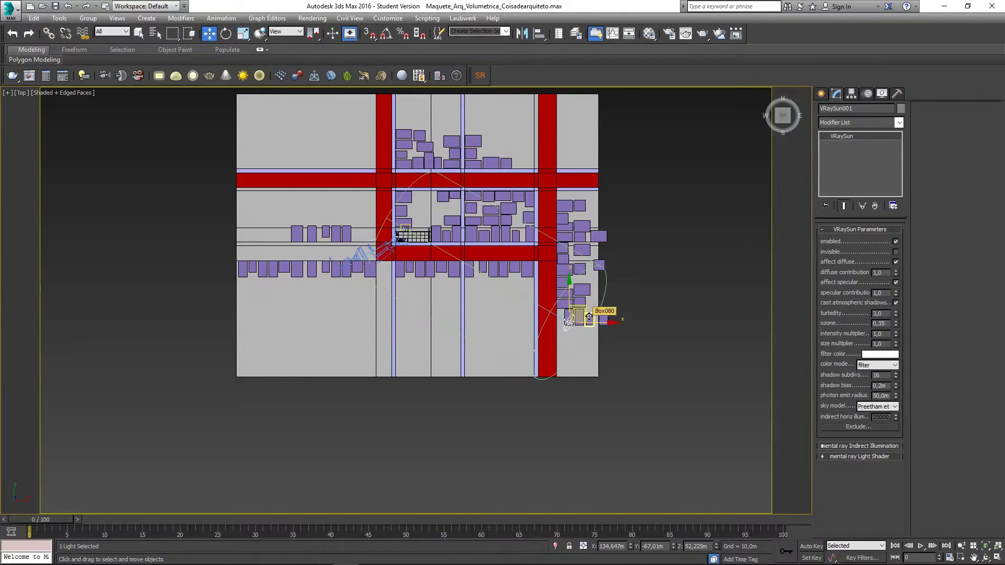
pyautogui.moveTo(585, 309); pyautogui.dragTo(332, 329)
pyautogui.scroll(8, 404, 231)
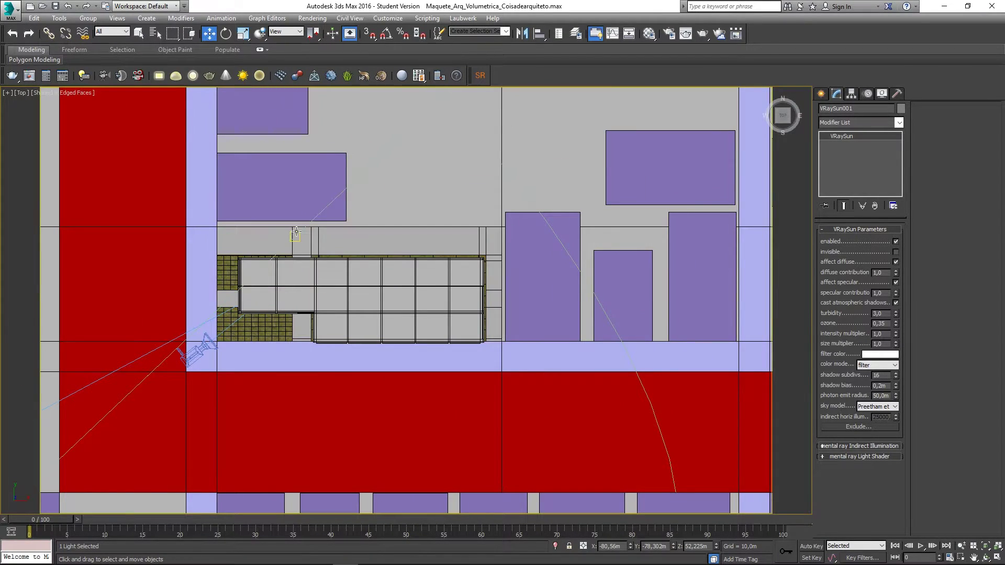
# Limit selection to lights and move the VRaySun's target in the top view to about X 13.5 m, Y -0.5 m.
pyautogui.click(296, 231)
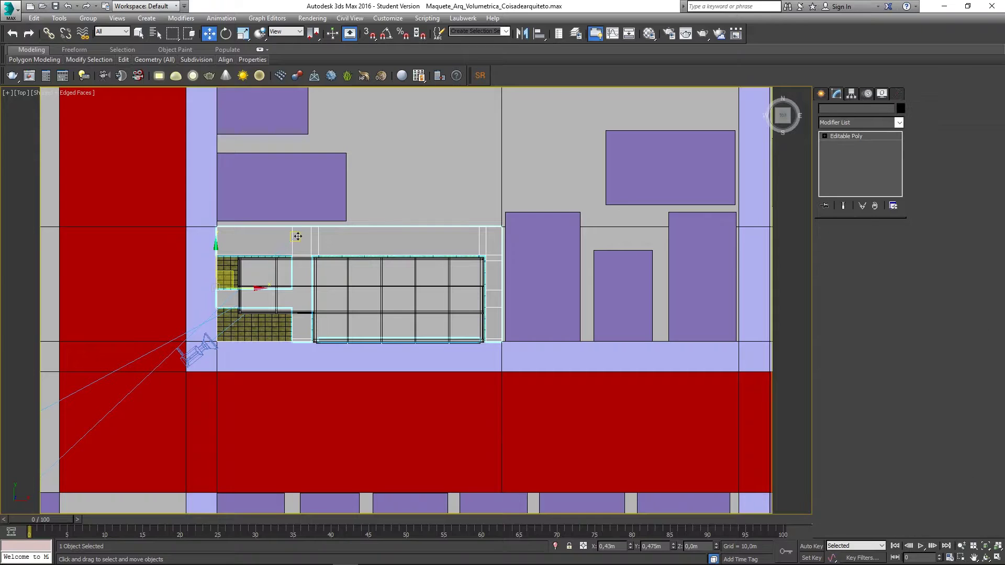
pyautogui.press('q')
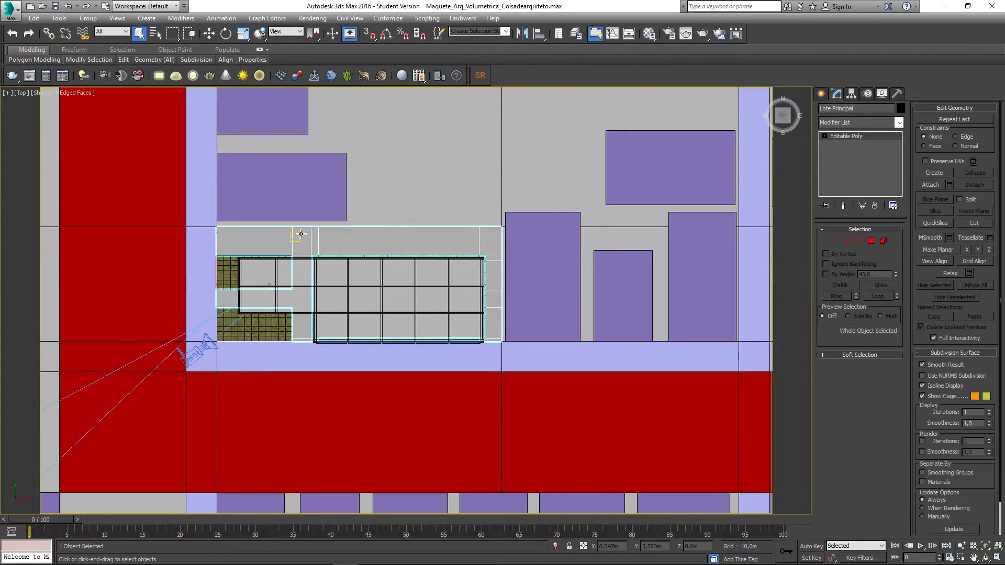
pyautogui.click(112, 31)
pyautogui.click(107, 61)
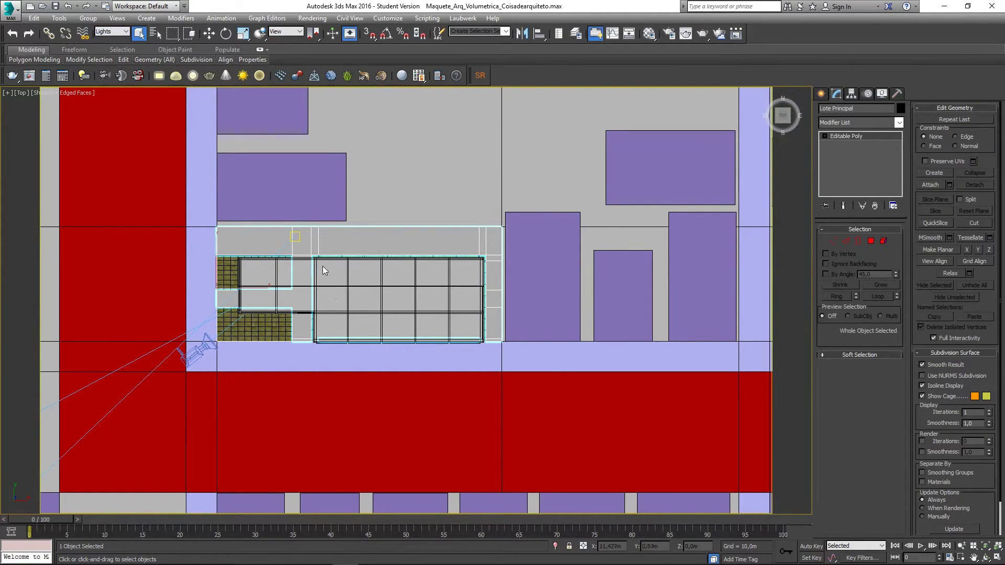
pyautogui.click(294, 233)
pyautogui.click(304, 235)
pyautogui.scroll(-5, 306, 236)
pyautogui.press('w')
pyautogui.moveTo(315, 218); pyautogui.dragTo(330, 235)
pyautogui.scroll(-5, 293, 282)
pyautogui.scroll(5, 215, 339)
# Move the VRaySun in the top view to about X -31.8 m, Y -116.5 m and raise it to about Z 86.2 m.
pyautogui.click(215, 345)
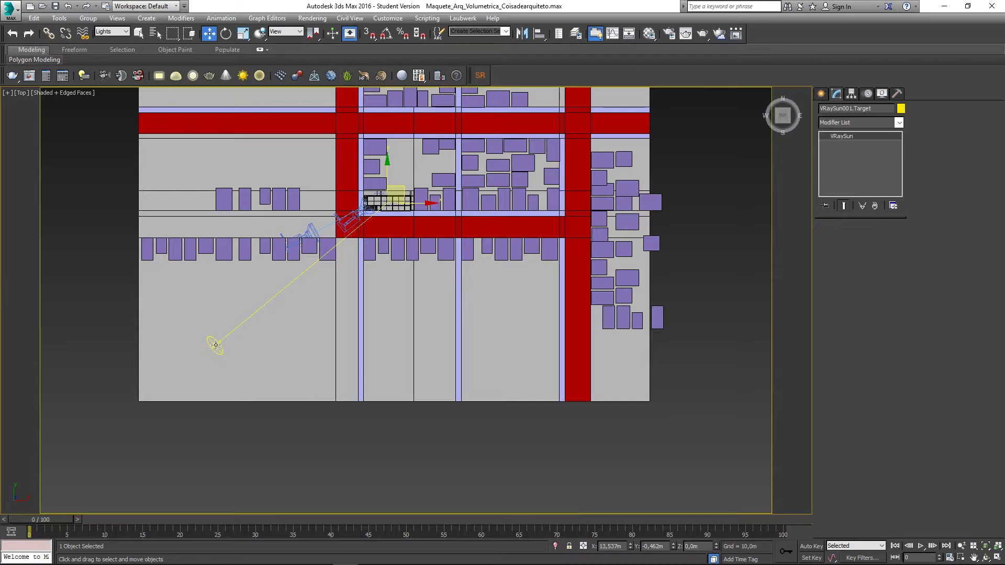
pyautogui.moveTo(235, 325); pyautogui.dragTo(325, 389)
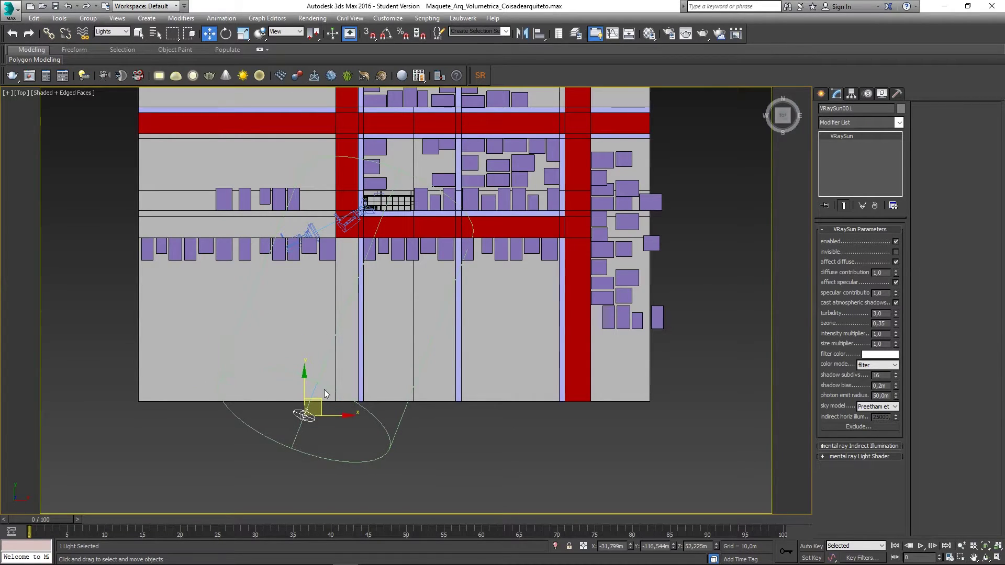
pyautogui.press('f')
pyautogui.scroll(5, 336, 315)
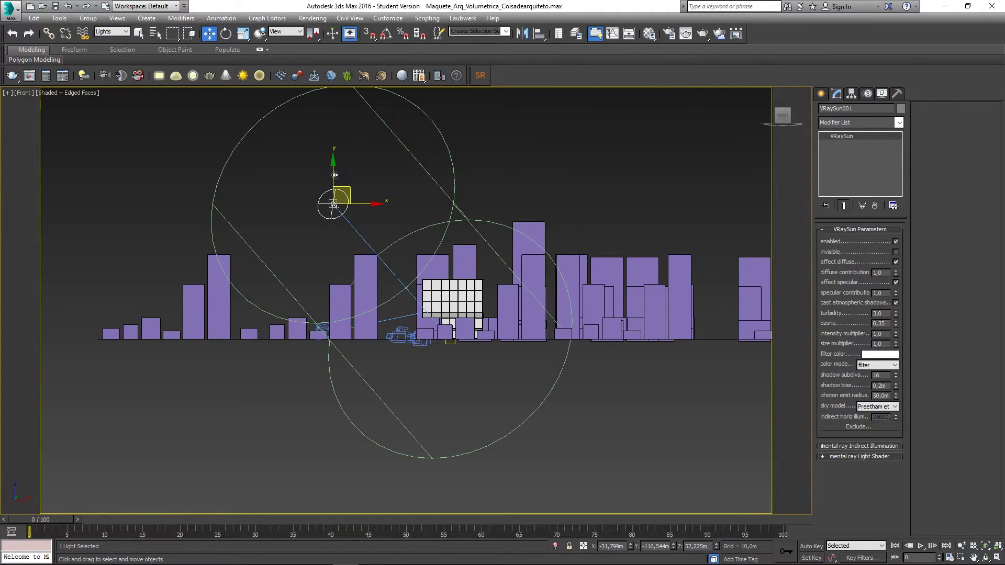
pyautogui.moveTo(335, 175); pyautogui.dragTo(335, 87)
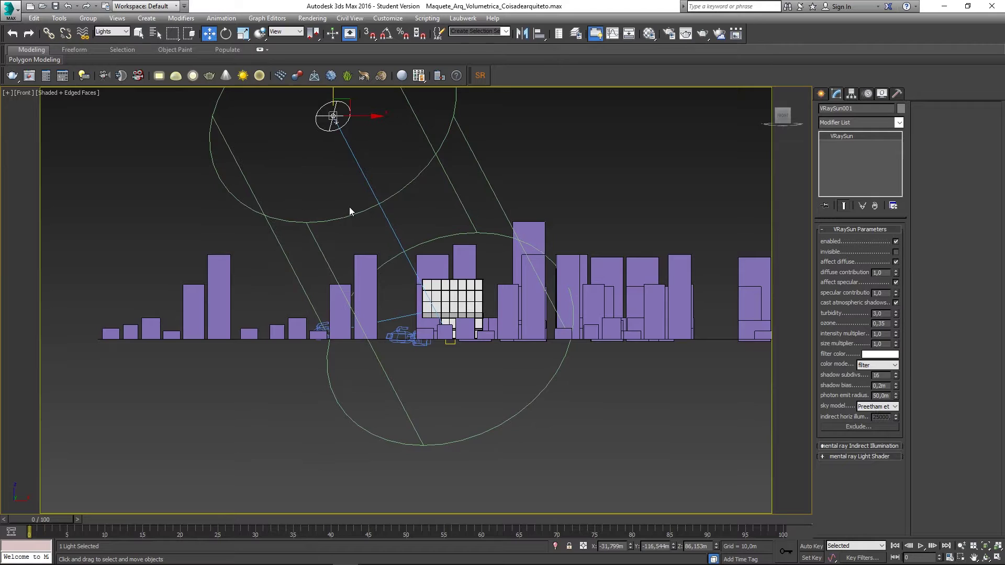
# Reposition the VRaySun to about X -93.1 m, Y -46.1 m and lower it to about Z 66.6 m.
pyautogui.press('t')
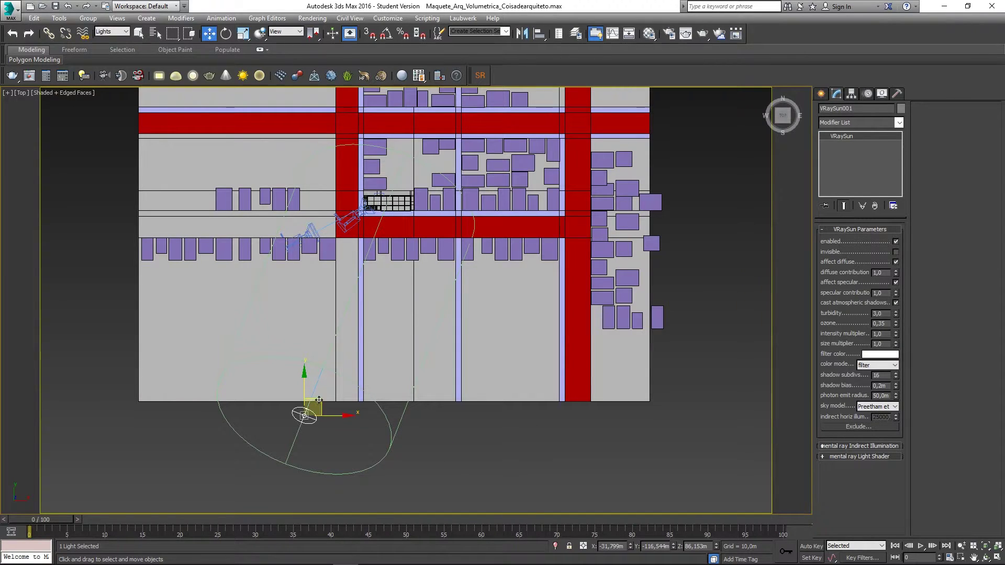
pyautogui.moveTo(316, 395); pyautogui.dragTo(205, 270)
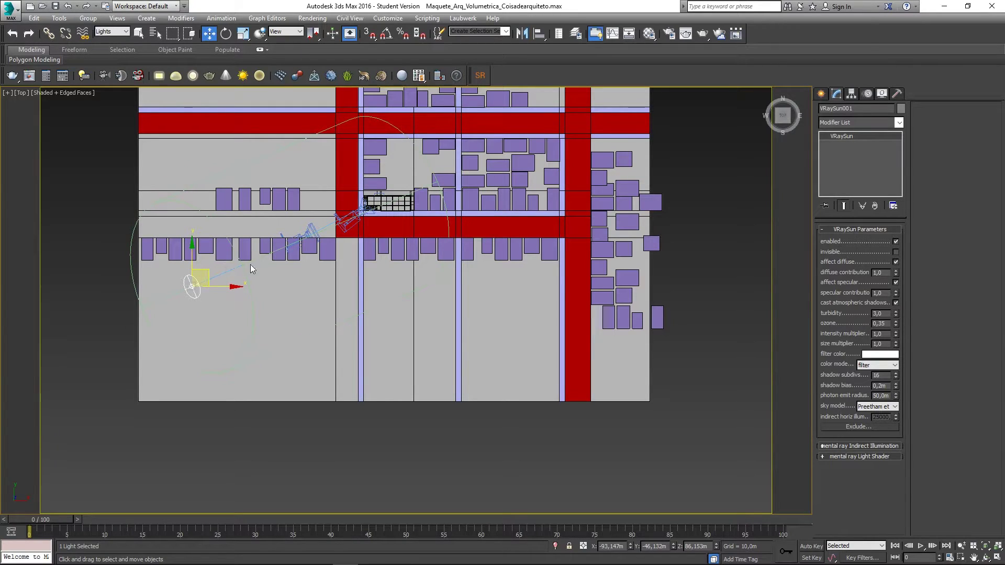
pyautogui.press('l')
pyautogui.moveTo(495, 223); pyautogui.dragTo(470, 255, button='middle')
pyautogui.moveTo(466, 141); pyautogui.dragTo(477, 176)
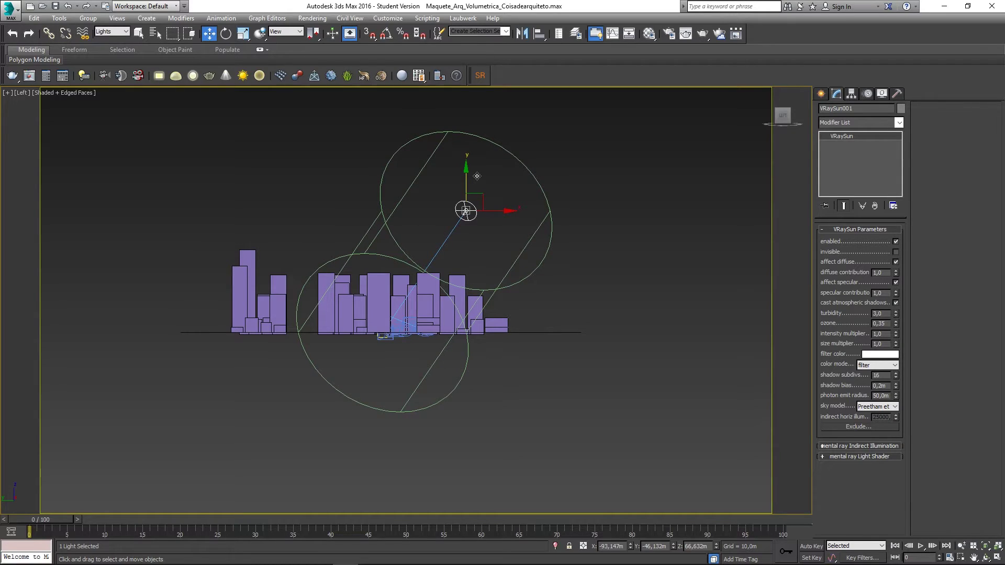
# Start a V-Ray test render of the PhysCamera002 view and place the frame buffer beside the rendering progress dialog.
pyautogui.press('c')
pyautogui.doubleClick(485, 219)
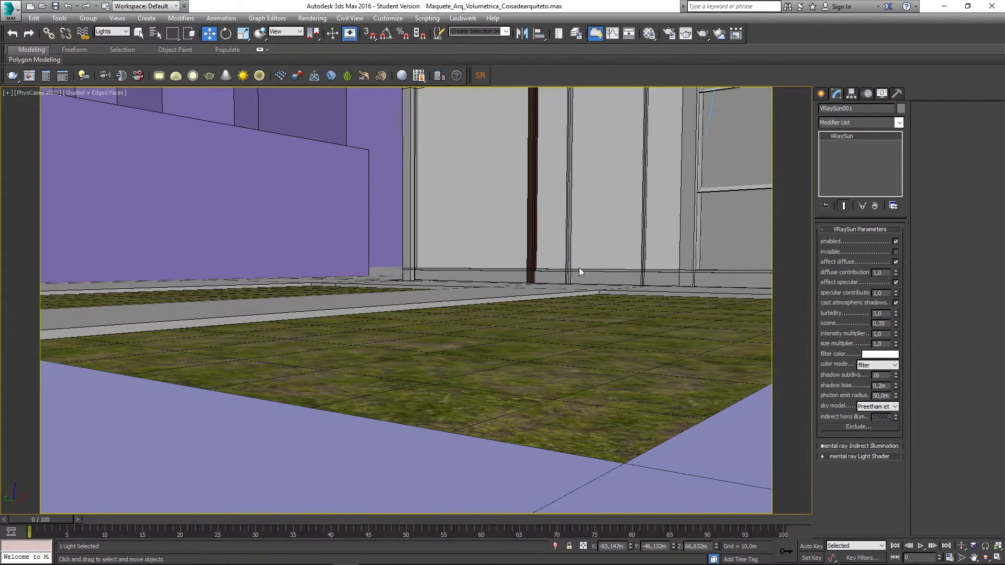
pyautogui.hotkey('shift', 'q')
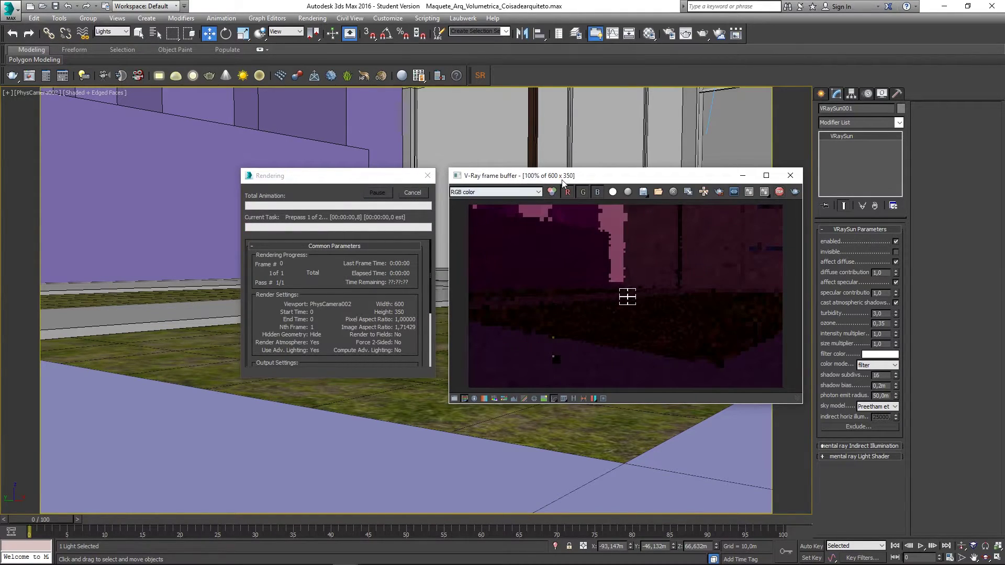
pyautogui.moveTo(547, 178)
pyautogui.mouseDown()
pyautogui.moveTo(529, 172)
pyautogui.moveTo(542, 171)
pyautogui.mouseUp()
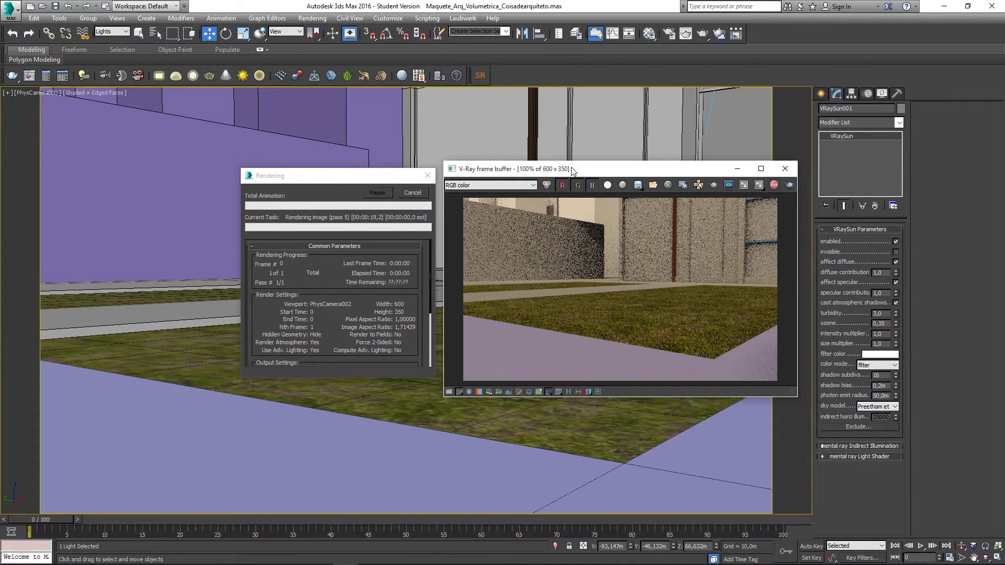
pyautogui.moveTo(572, 171); pyautogui.dragTo(0, 167)
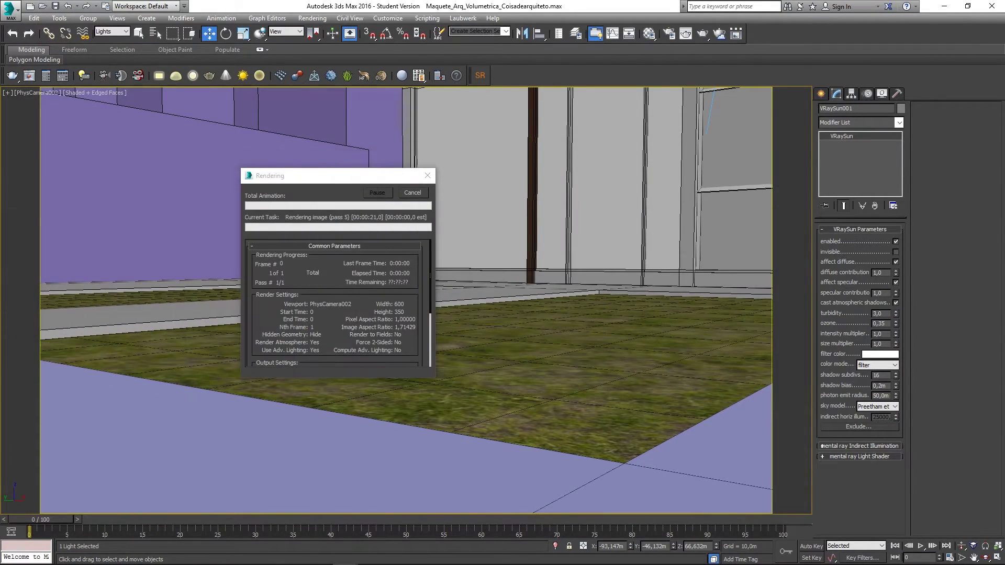
pyautogui.moveTo(9, 132); pyautogui.dragTo(570, 175)
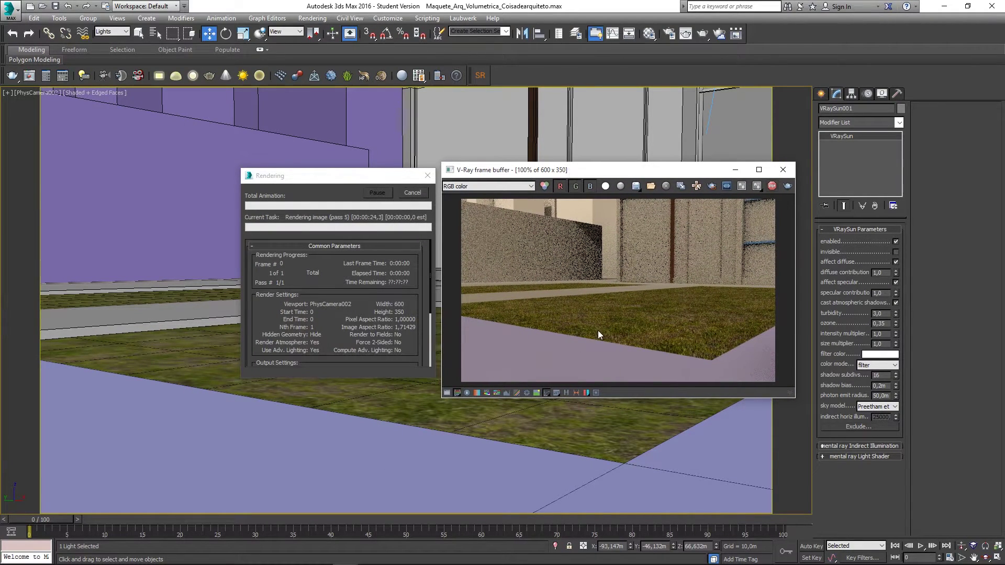
# Examine the displaced grass and the lawn's edges up close in the frame buffer while the test render progresses.
pyautogui.scroll(1, 607, 361)
pyautogui.moveTo(631, 329); pyautogui.dragTo(449, 312, button='middle')
pyautogui.moveTo(575, 315); pyautogui.dragTo(678, 363, button='middle')
pyautogui.moveTo(526, 309); pyautogui.dragTo(637, 304, button='middle')
pyautogui.scroll(-1, 638, 304)
pyautogui.scroll(1, 564, 316)
pyautogui.moveTo(564, 316); pyautogui.dragTo(655, 325, button='middle')
pyautogui.scroll(-1, 634, 324)
pyautogui.scroll(1, 634, 325)
pyautogui.scroll(1, 615, 343)
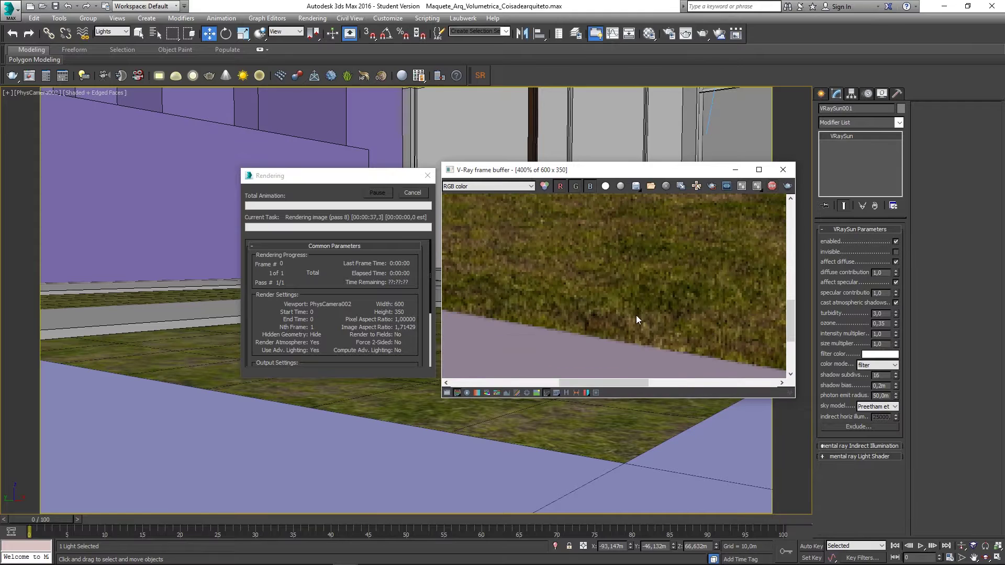
pyautogui.moveTo(636, 315); pyautogui.dragTo(737, 361, button='middle')
pyautogui.moveTo(495, 302); pyautogui.dragTo(733, 305, button='middle')
pyautogui.scroll(-1, 656, 306)
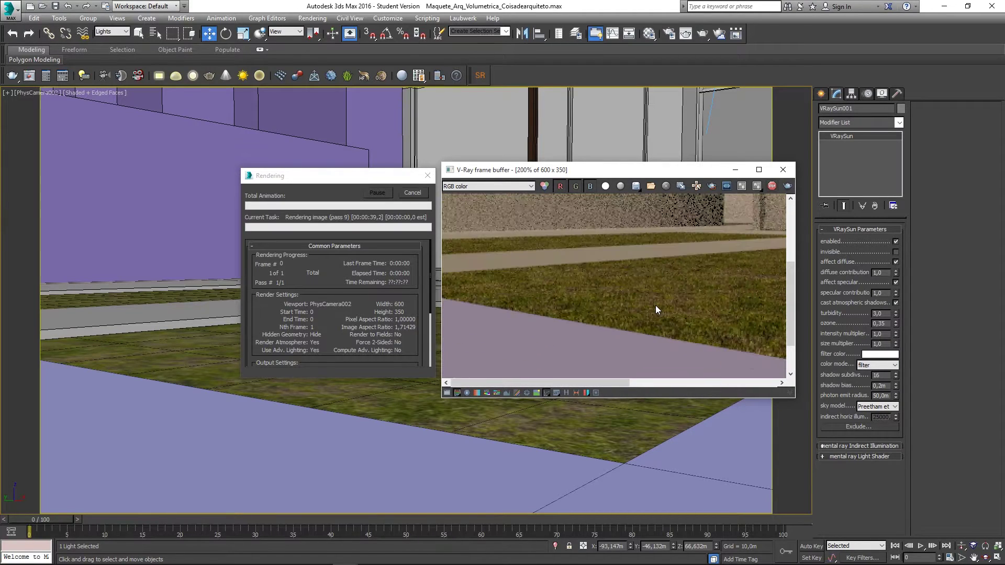
pyautogui.scroll(-1, 655, 305)
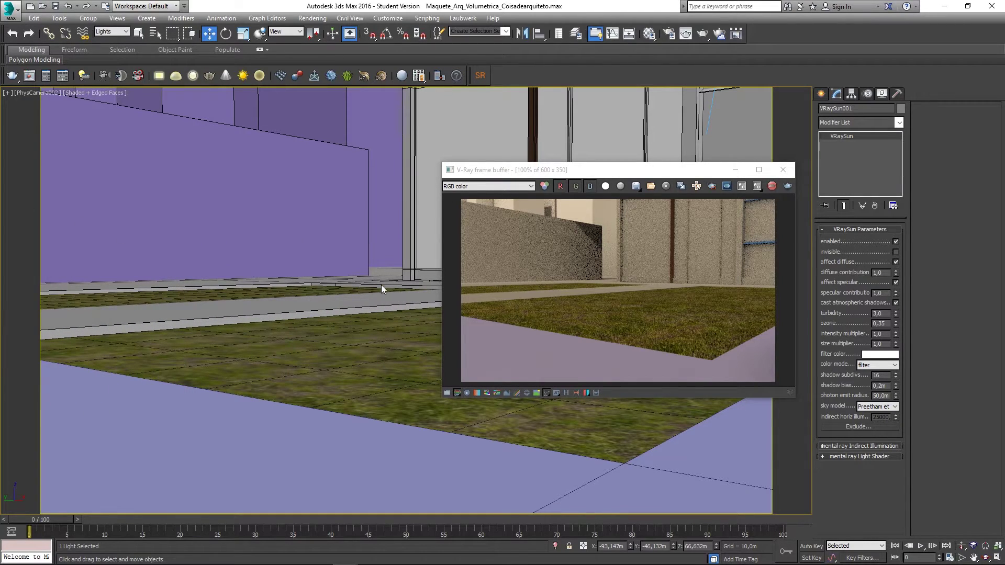
# Enlarge the V-Ray frame buffer window, magnify the image to 200% and stop the test render.
pyautogui.moveTo(560, 169); pyautogui.dragTo(291, 157)
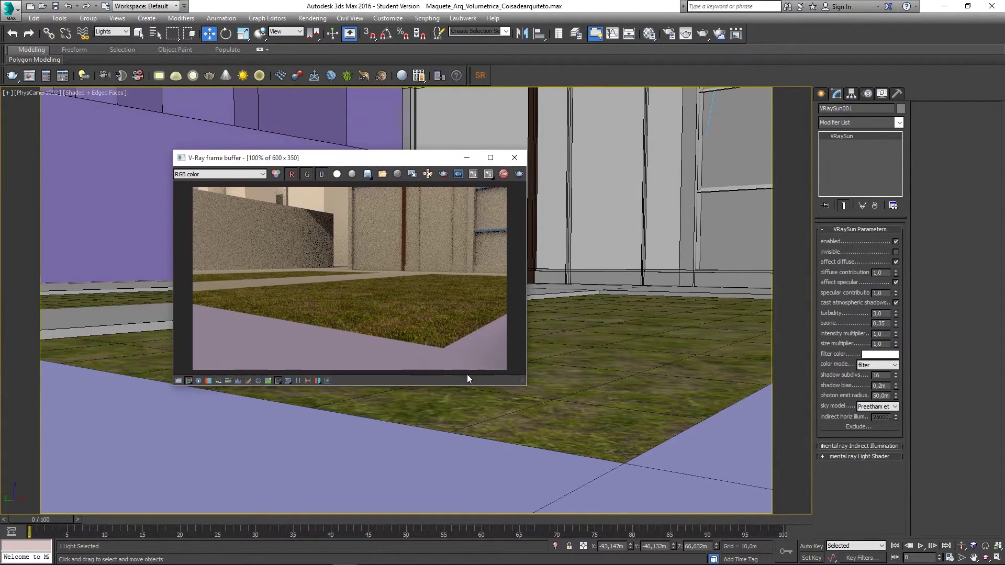
pyautogui.click(533, 391)
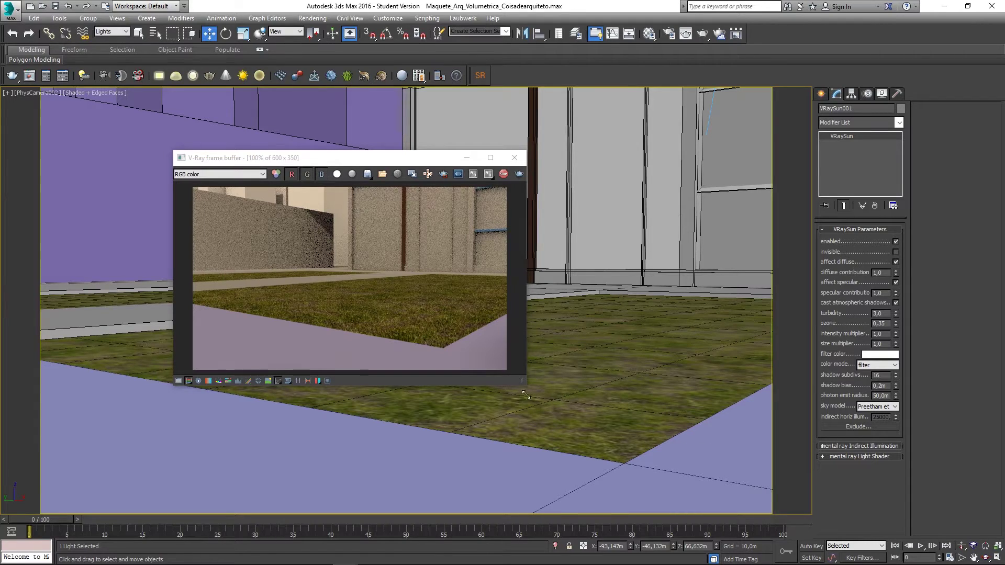
pyautogui.moveTo(528, 387); pyautogui.dragTo(690, 459)
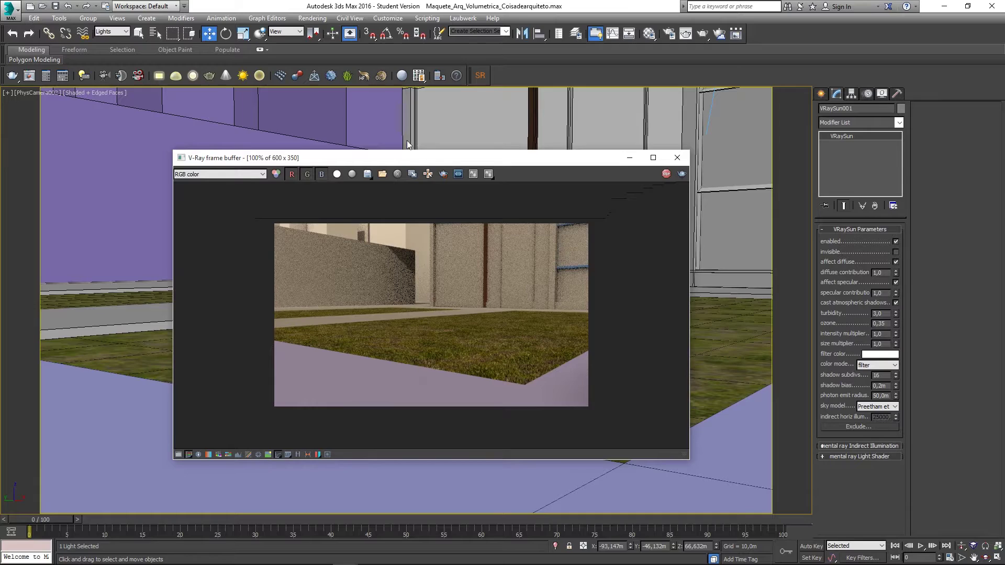
pyautogui.moveTo(411, 158); pyautogui.dragTo(401, 119)
pyautogui.scroll(1, 401, 286)
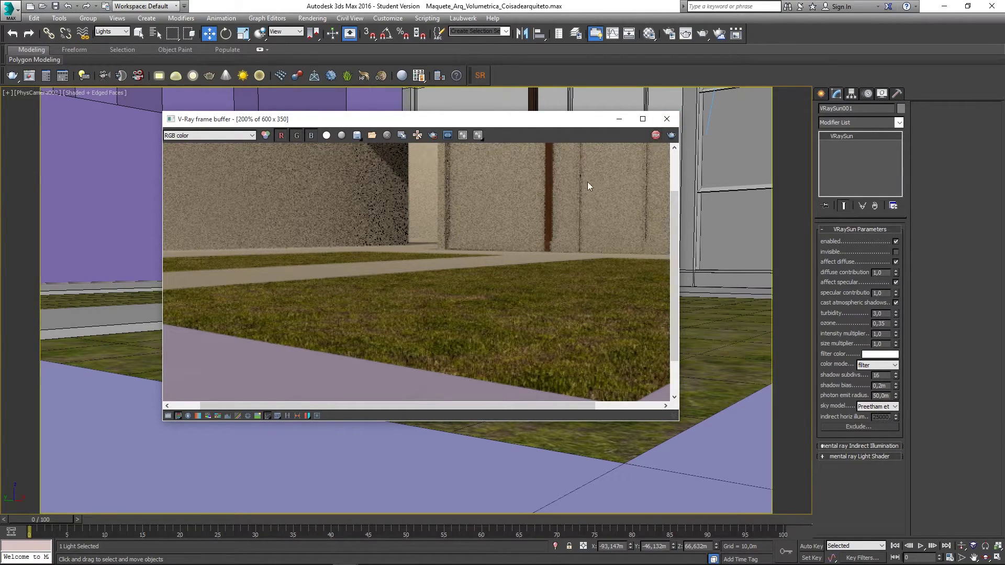
pyautogui.hotkey('shift', 'q')
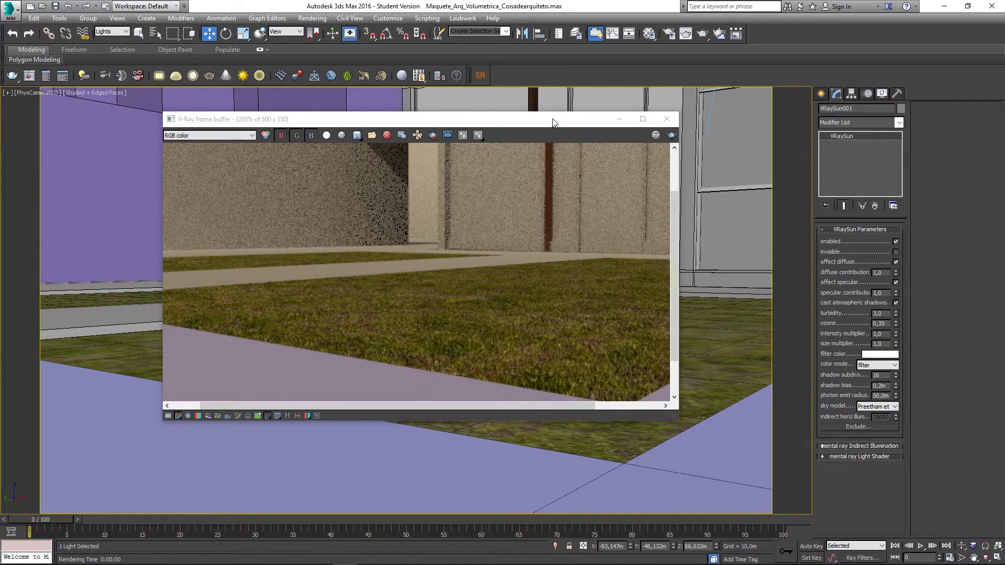
# Compare the grass blade height near and far from the camera in the stopped render and close the frame buffer.
pyautogui.moveTo(553, 122); pyautogui.dragTo(563, 118)
pyautogui.scroll(-1, 394, 316)
pyautogui.scroll(2, 395, 316)
pyautogui.moveTo(379, 286); pyautogui.dragTo(547, 335, button='middle')
pyautogui.scroll(-1, 515, 322)
pyautogui.scroll(-1, 514, 325)
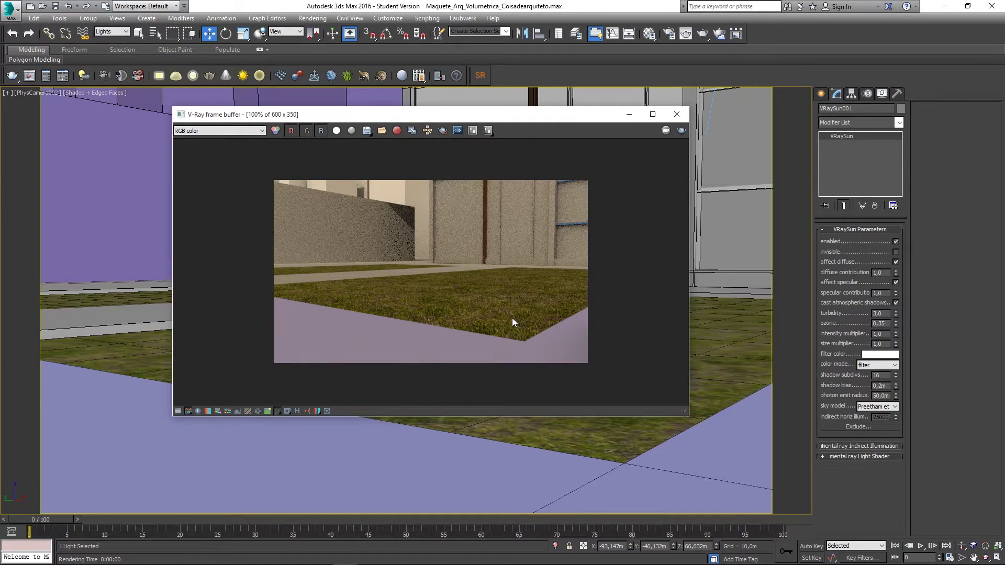
pyautogui.scroll(1, 456, 295)
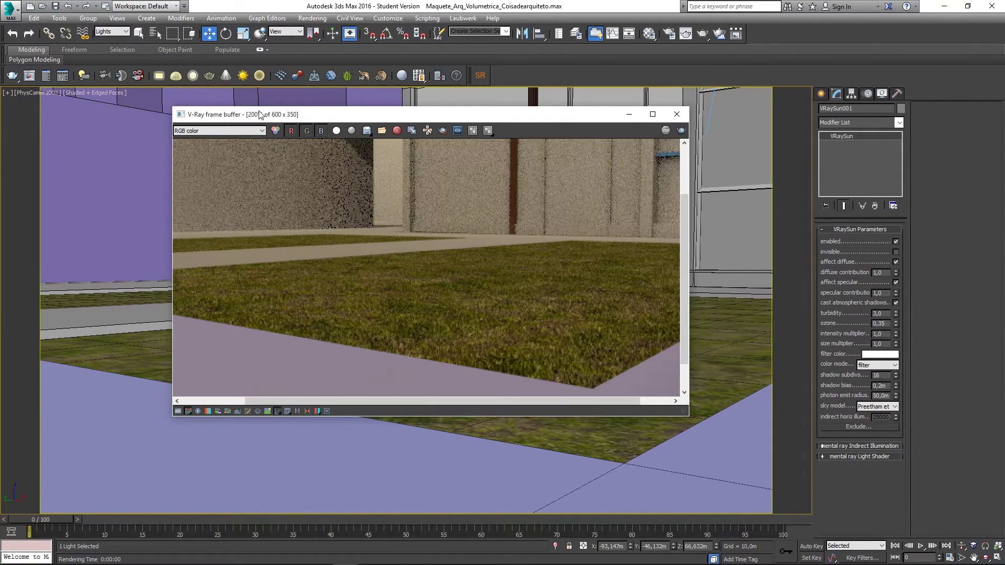
pyautogui.moveTo(328, 306); pyautogui.dragTo(420, 272, button='middle')
pyautogui.scroll(-2, 375, 324)
pyautogui.scroll(1, 395, 320)
pyautogui.scroll(1, 397, 324)
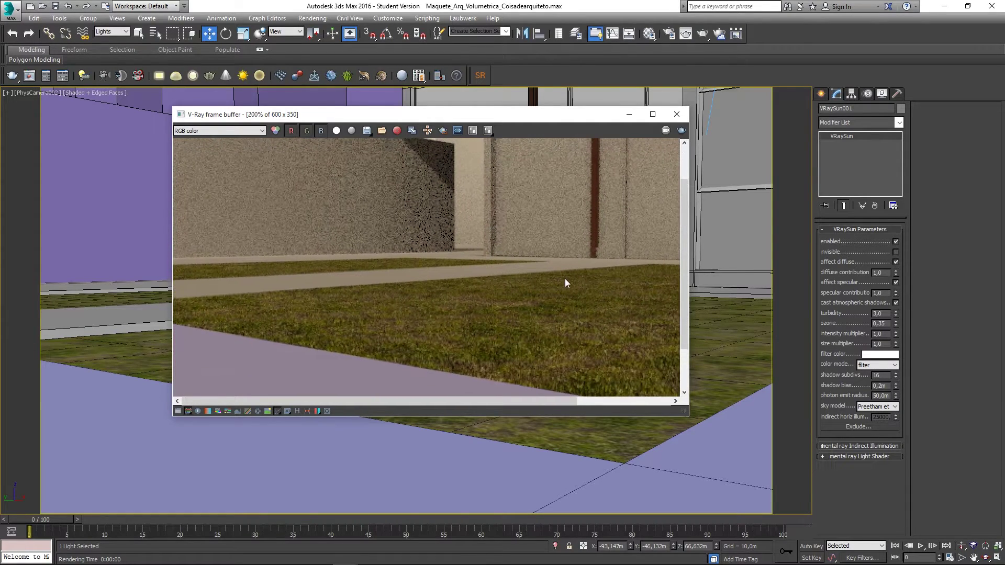
pyautogui.moveTo(583, 285); pyautogui.dragTo(699, 385, button='middle')
pyautogui.click(678, 115)
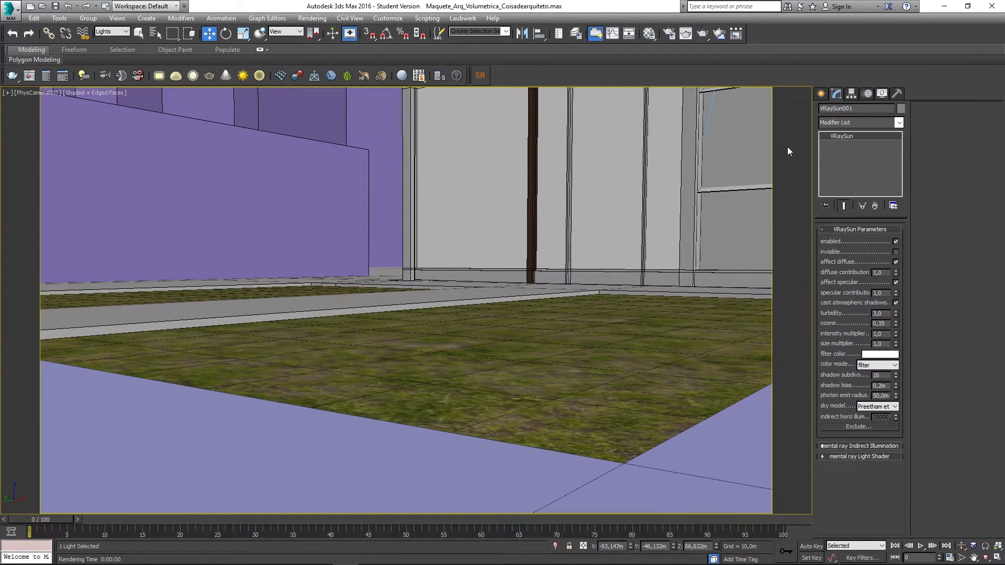
# Limit selection to geometry, set the VRayDisplacementMod amount of the main lot's grass to 0.03 m and deselect everything.
pyautogui.click(457, 354)
pyautogui.click(118, 32)
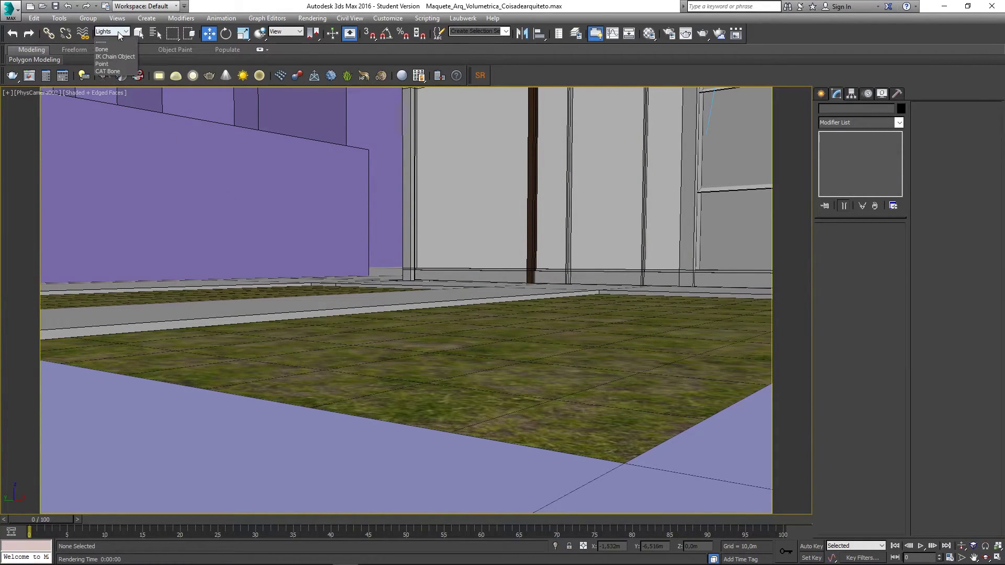
pyautogui.click(115, 49)
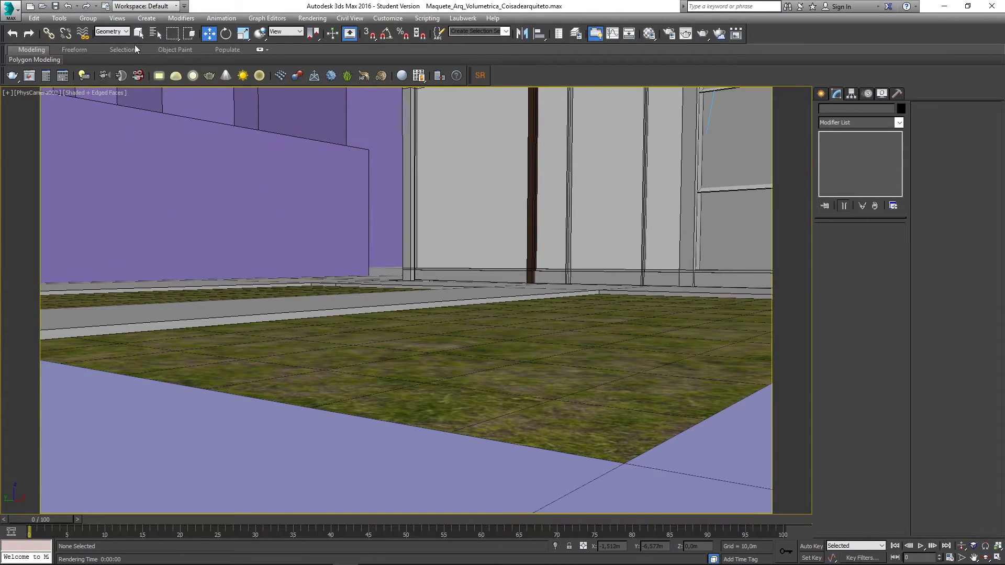
pyautogui.click(404, 352)
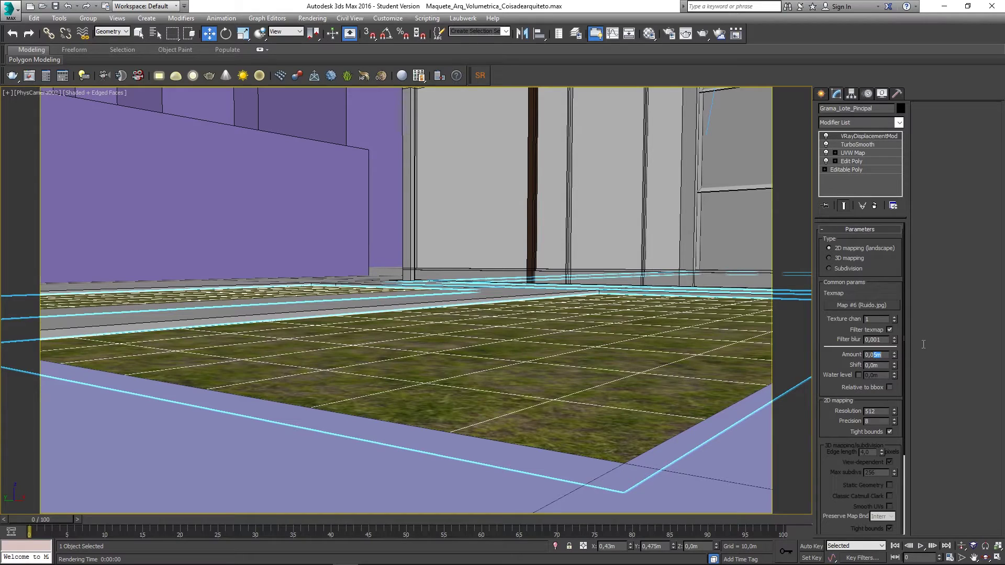
pyautogui.write('3')
pyautogui.press('Return')
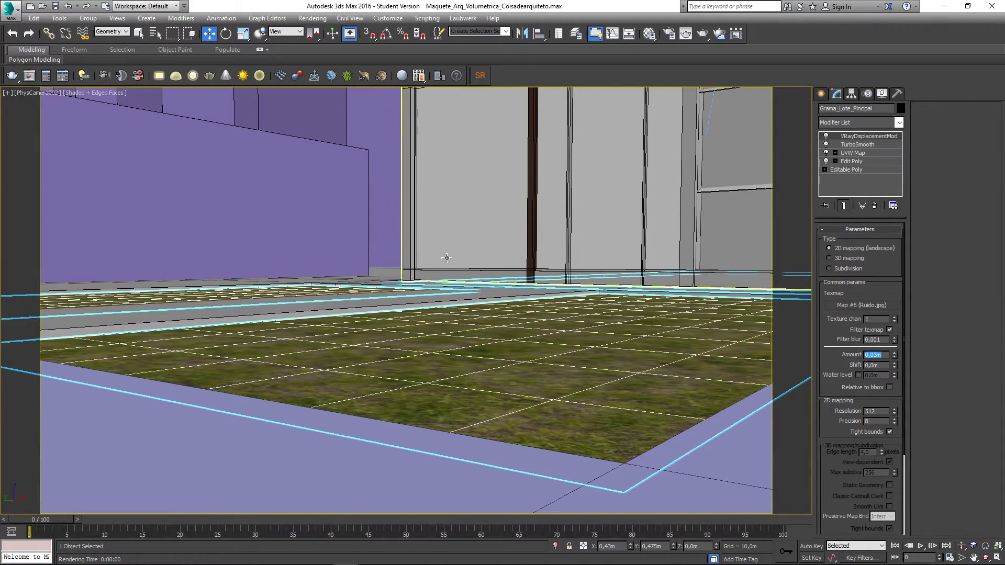
pyautogui.click(465, 216)
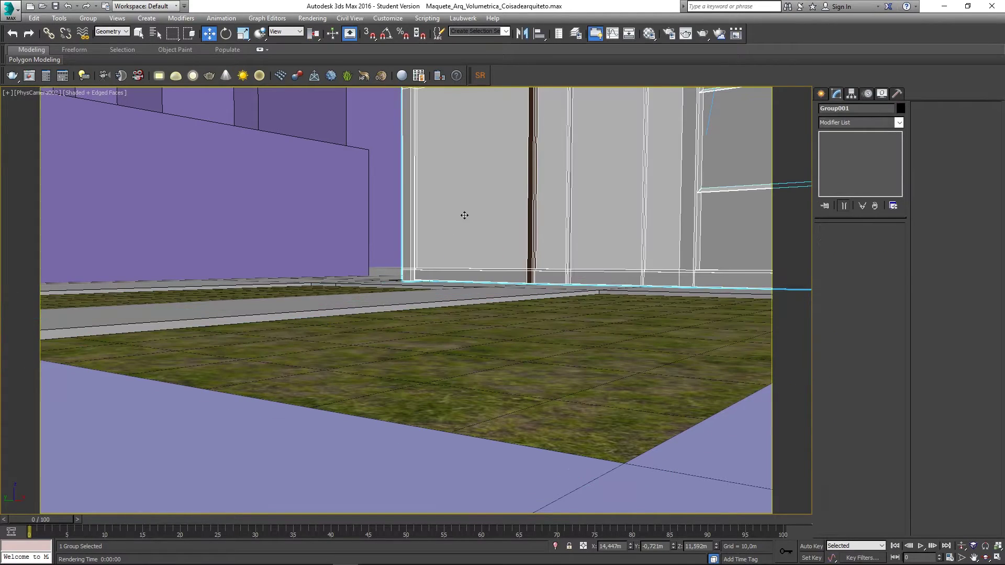
pyautogui.press('F3')
pyautogui.click(476, 145)
pyautogui.press('F3')
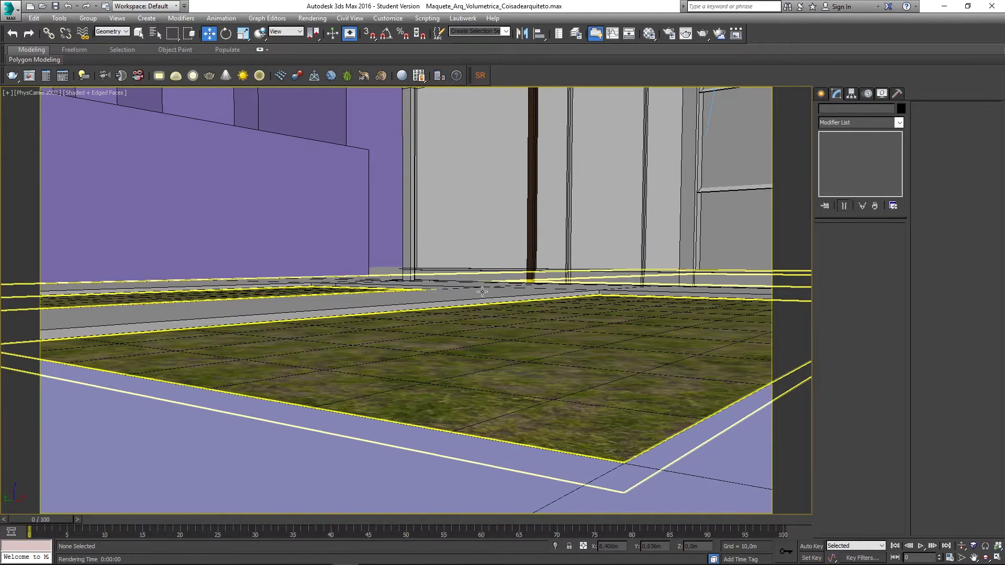
# Set the render output width to 1200 pixels at the locked image aspect and close the render setup.
pyautogui.click(672, 32)
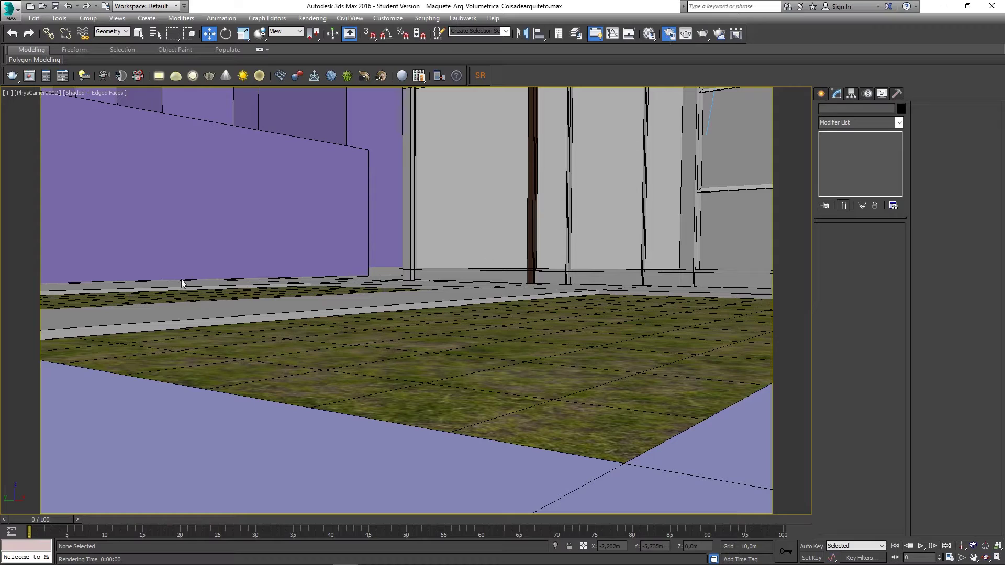
pyautogui.press('F10')
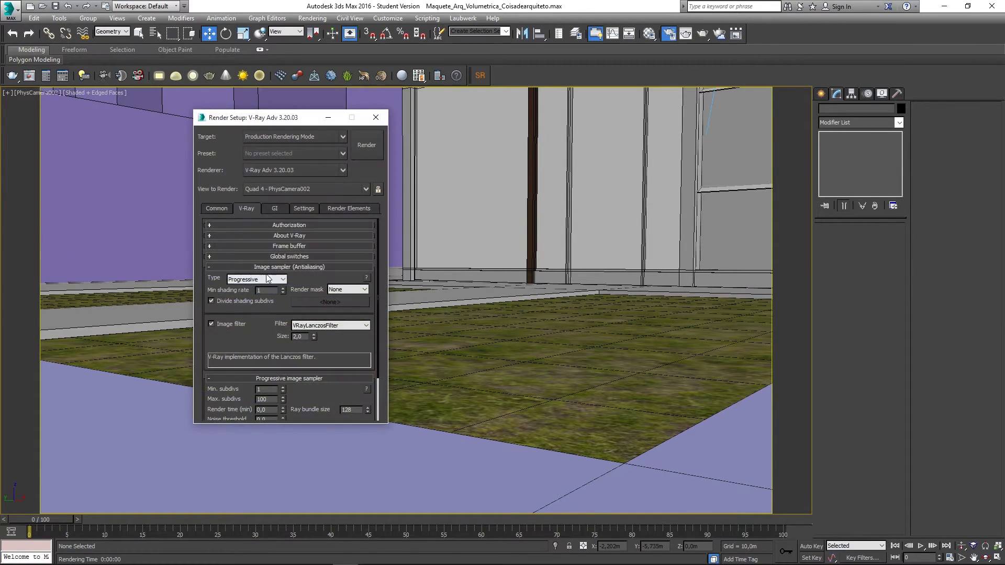
pyautogui.scroll(-3, 216, 228)
pyautogui.click(216, 209)
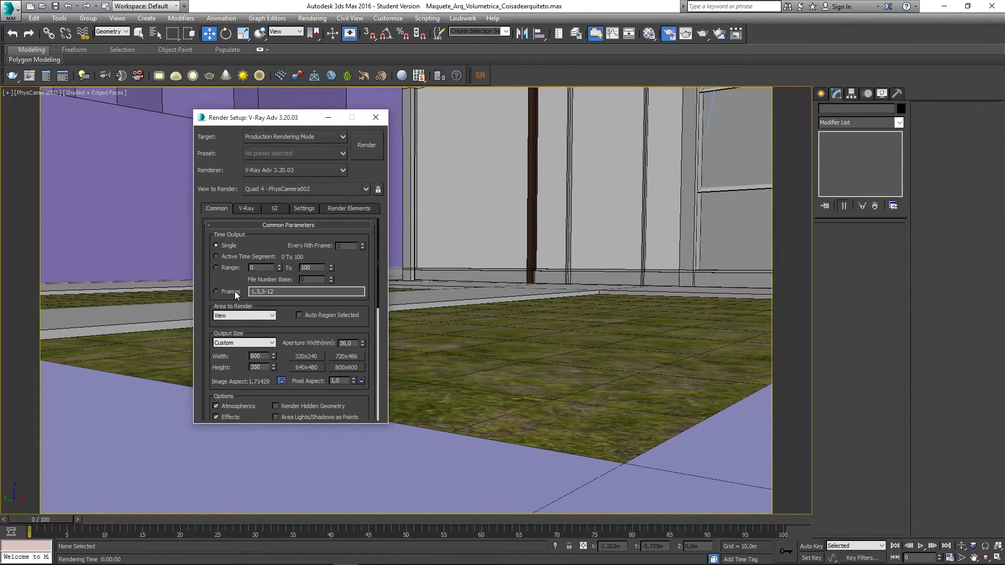
pyautogui.moveTo(262, 357); pyautogui.dragTo(200, 341)
pyautogui.write('12')
pyautogui.click(376, 118)
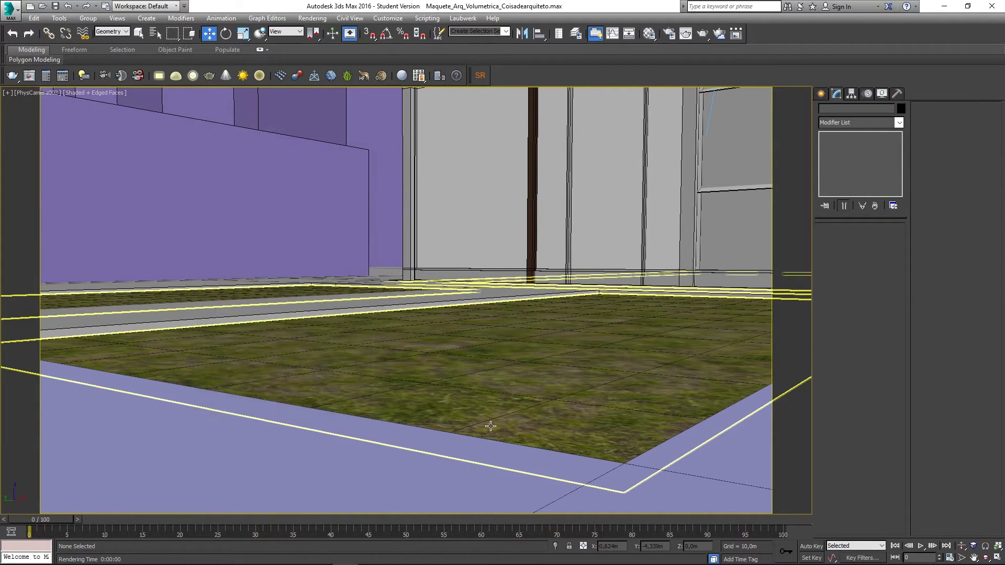
# Pan and dolly PhysCamera002 in close to the front lawn so the walkway edge and both grass strips fill the frame.
pyautogui.click(986, 557)
pyautogui.moveTo(686, 469); pyautogui.dragTo(538, 423)
pyautogui.click(961, 547)
pyautogui.moveTo(638, 463); pyautogui.dragTo(637, 458)
pyautogui.moveTo(294, 330); pyautogui.dragTo(426, 363, button='middle')
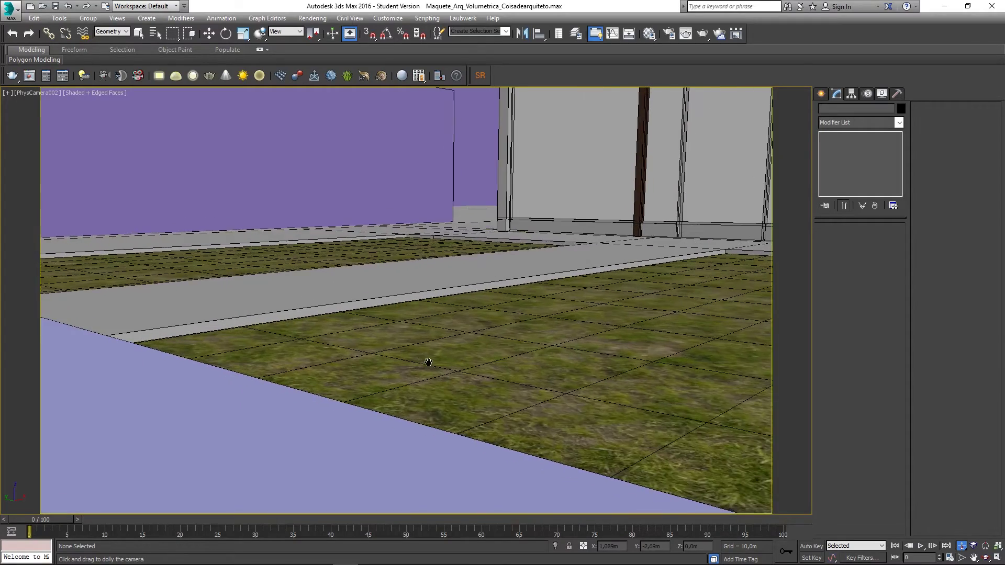
pyautogui.scroll(4, 344, 362)
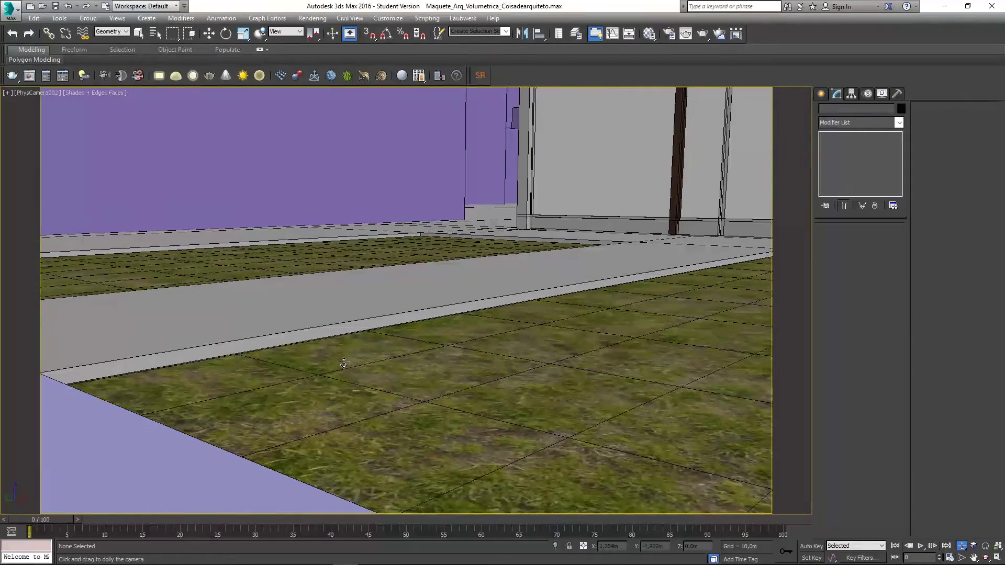
pyautogui.moveTo(352, 367); pyautogui.dragTo(410, 365, button='middle')
pyautogui.scroll(5, 381, 368)
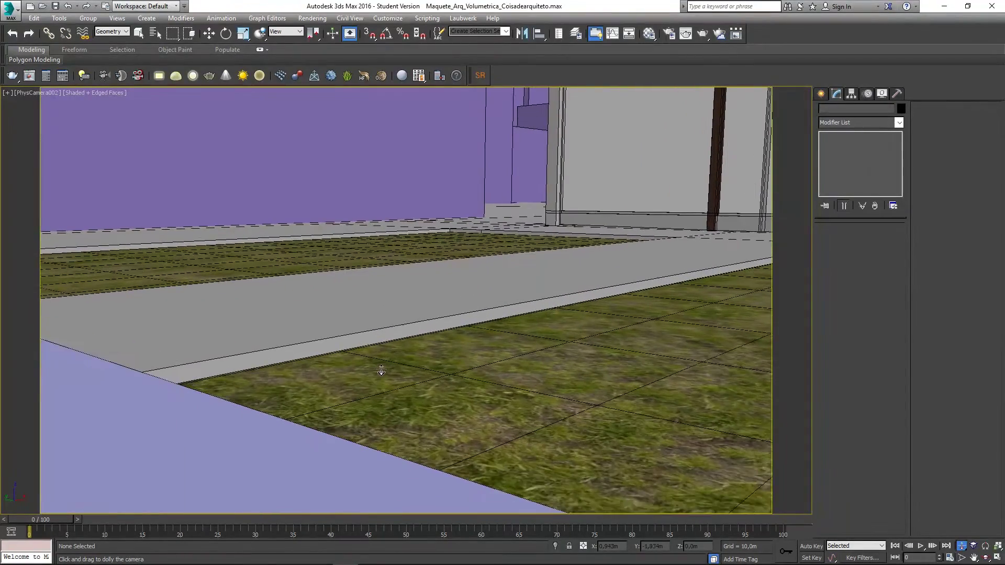
pyautogui.scroll(2, 388, 368)
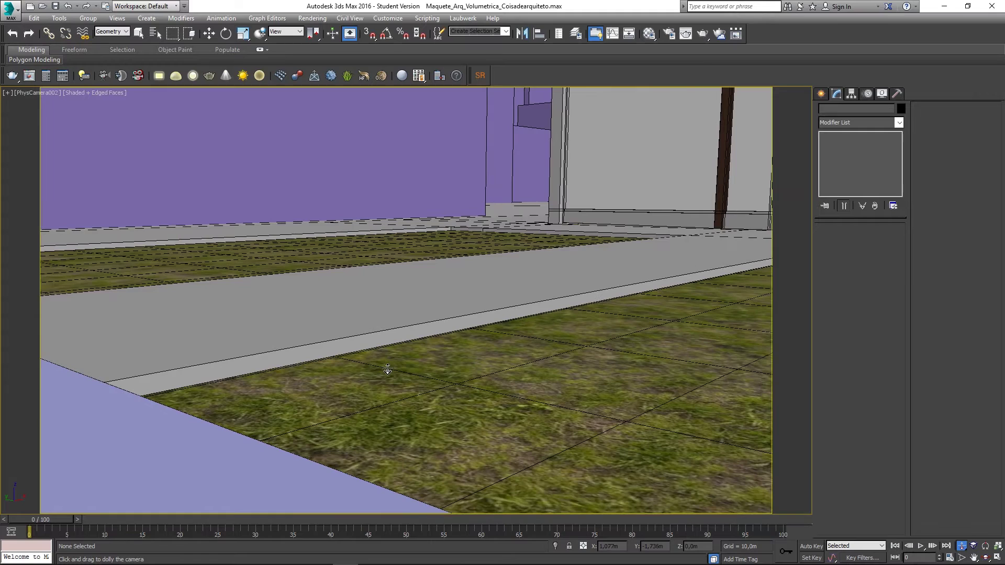
pyautogui.scroll(4, 398, 366)
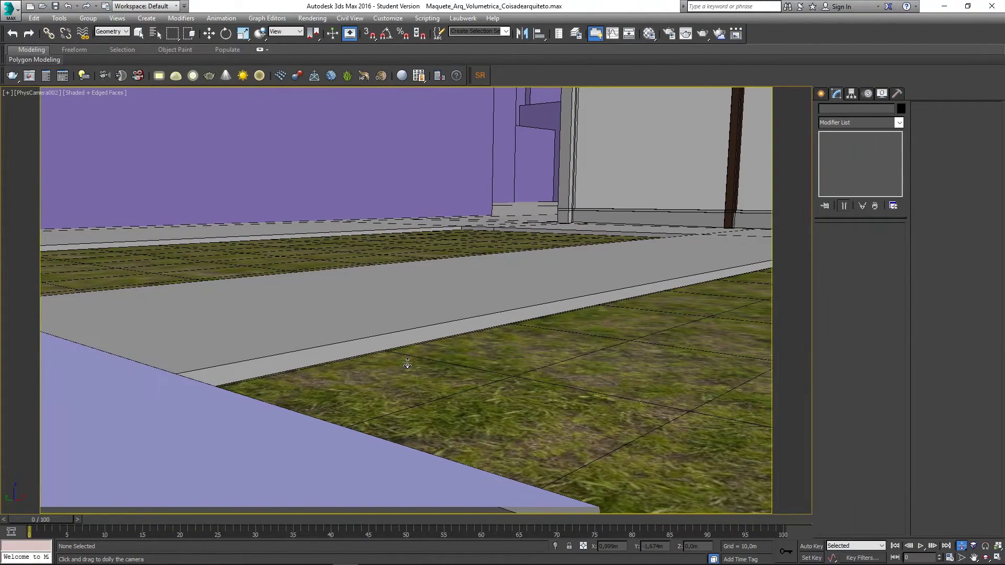
pyautogui.scroll(1, 408, 364)
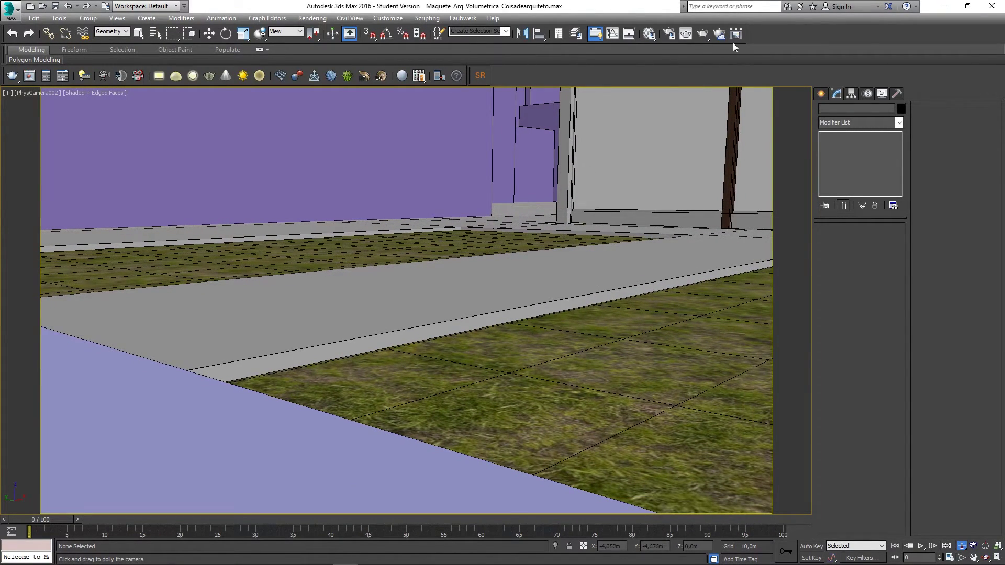
# Render the close-up camera view and enlarge the V-Ray frame buffer to show the whole image at 100%.
pyautogui.click(705, 36)
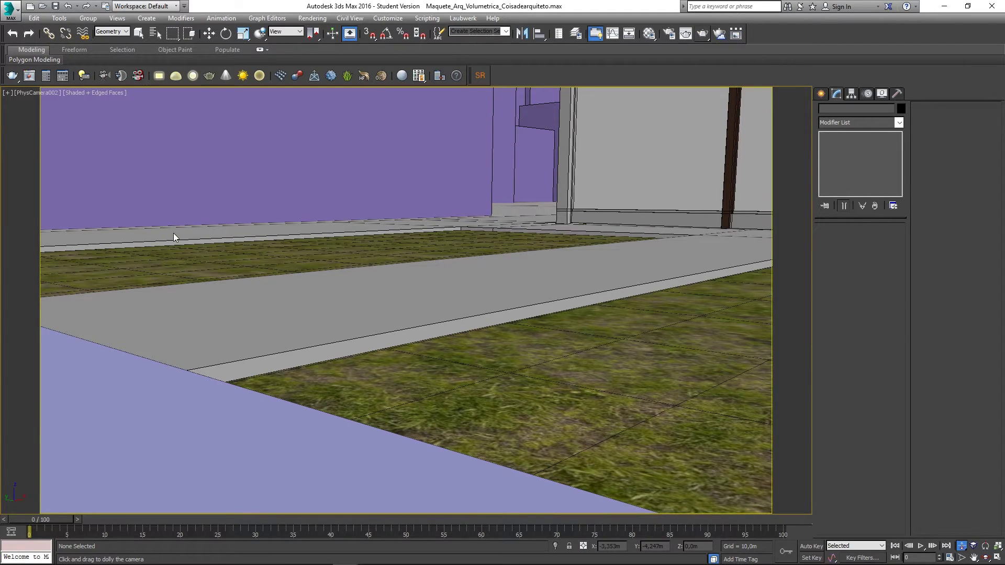
pyautogui.moveTo(159, 138); pyautogui.dragTo(419, 174)
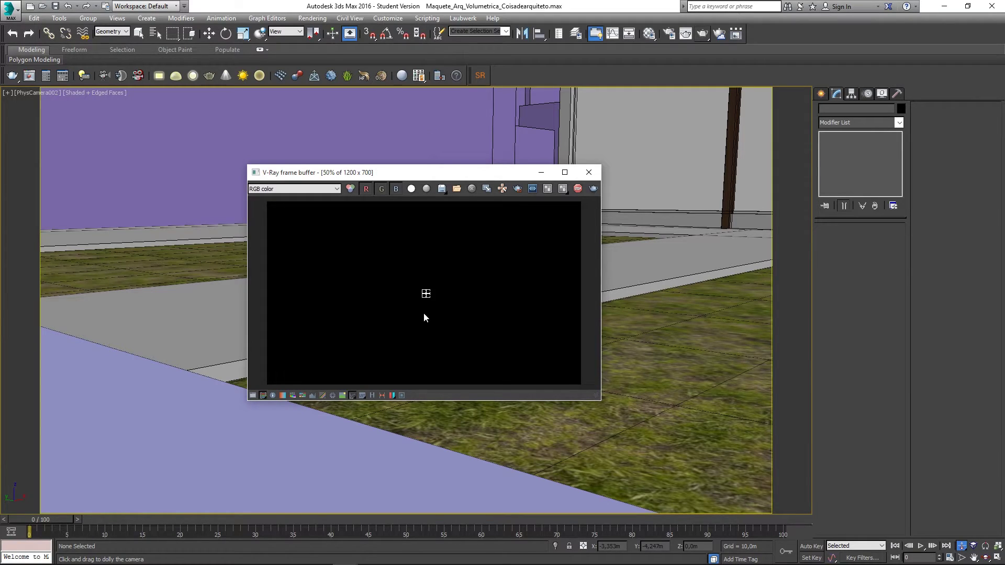
pyautogui.moveTo(388, 172); pyautogui.dragTo(304, 68)
pyautogui.scroll(2, 318, 205)
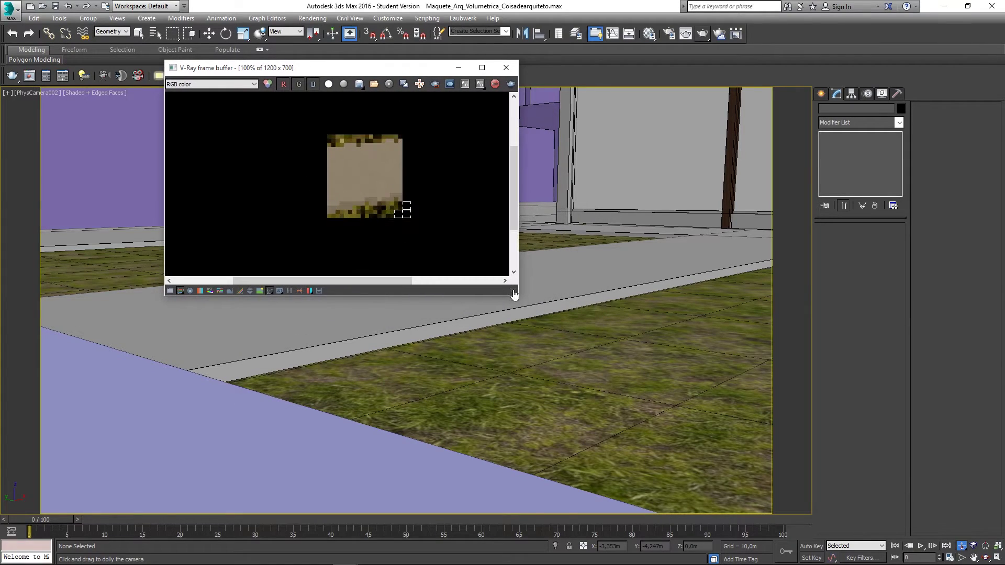
pyautogui.moveTo(518, 295); pyautogui.dragTo(819, 483)
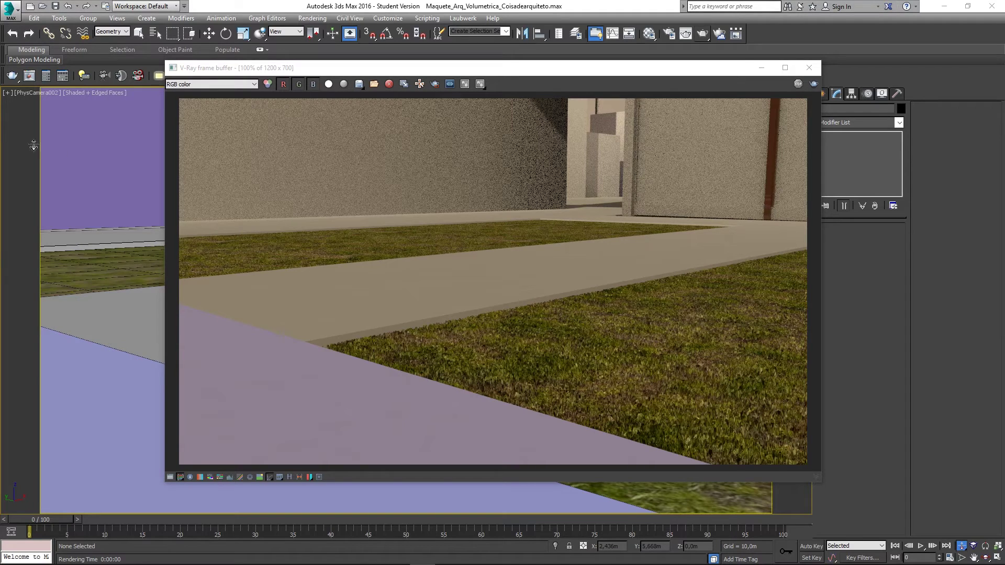
# Examine the grass blades and lawn edges in the close-up render at 100% and 50%, and close the frame buffer.
pyautogui.click(371, 190)
pyautogui.moveTo(442, 72); pyautogui.dragTo(331, 96)
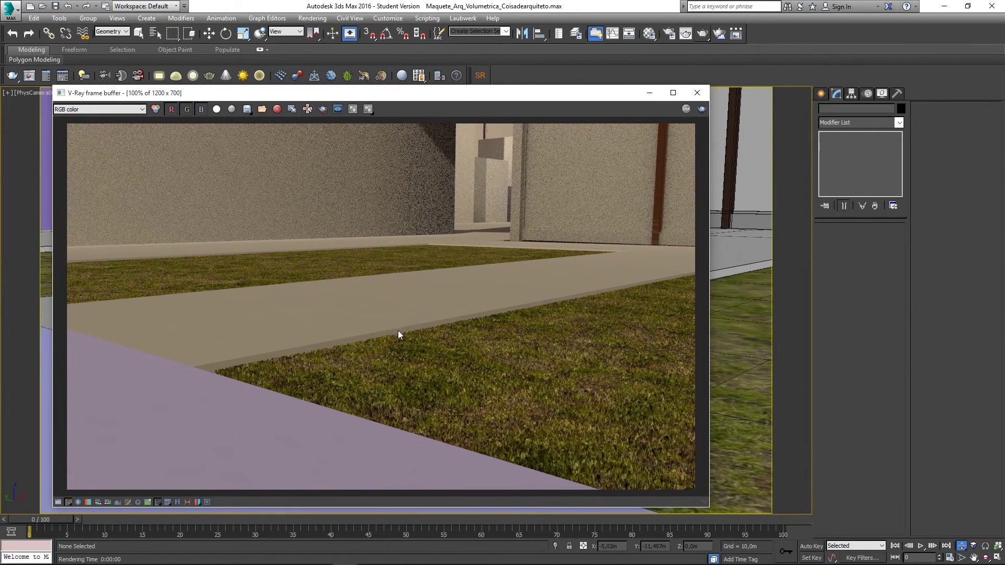
pyautogui.scroll(-2, 380, 360)
pyautogui.scroll(2, 381, 358)
pyautogui.moveTo(372, 95); pyautogui.dragTo(426, 66)
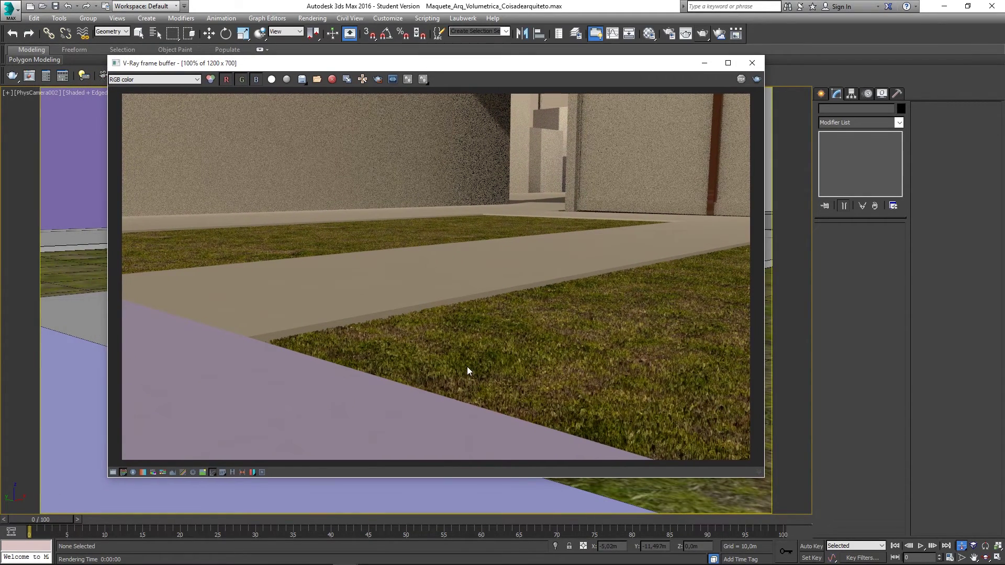
pyautogui.scroll(-1, 467, 368)
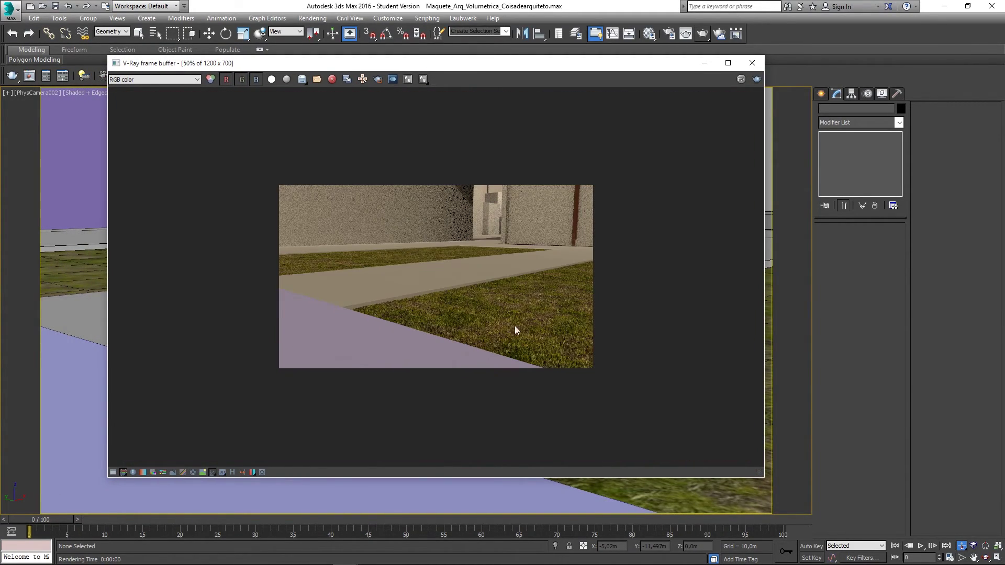
pyautogui.click(752, 63)
# Dolly PhysCamera002 back until both lawns, the sidewalk corner and the building entrance are in frame, and leave the dolly tool.
pyautogui.scroll(-10, 594, 258)
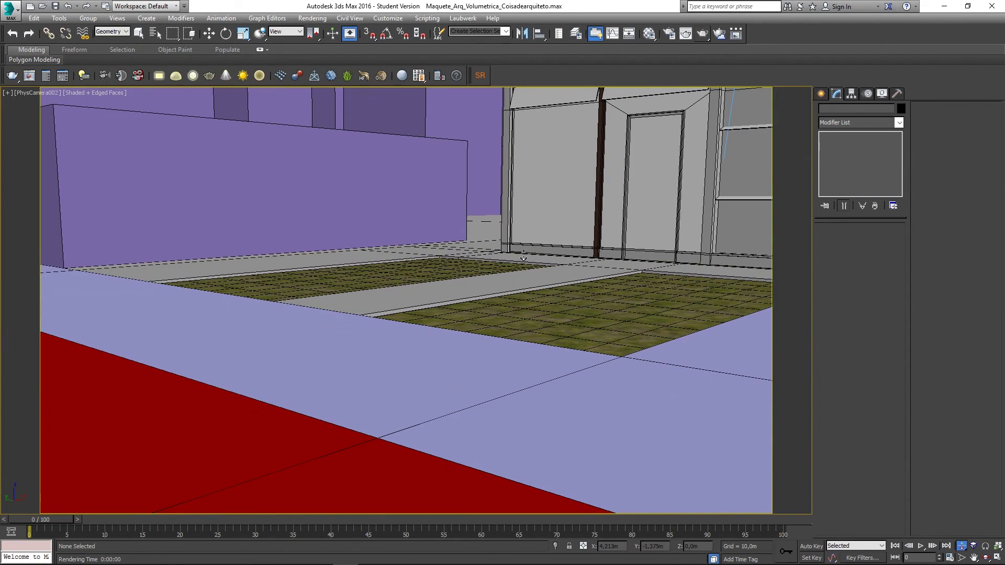
pyautogui.scroll(-8, 528, 266)
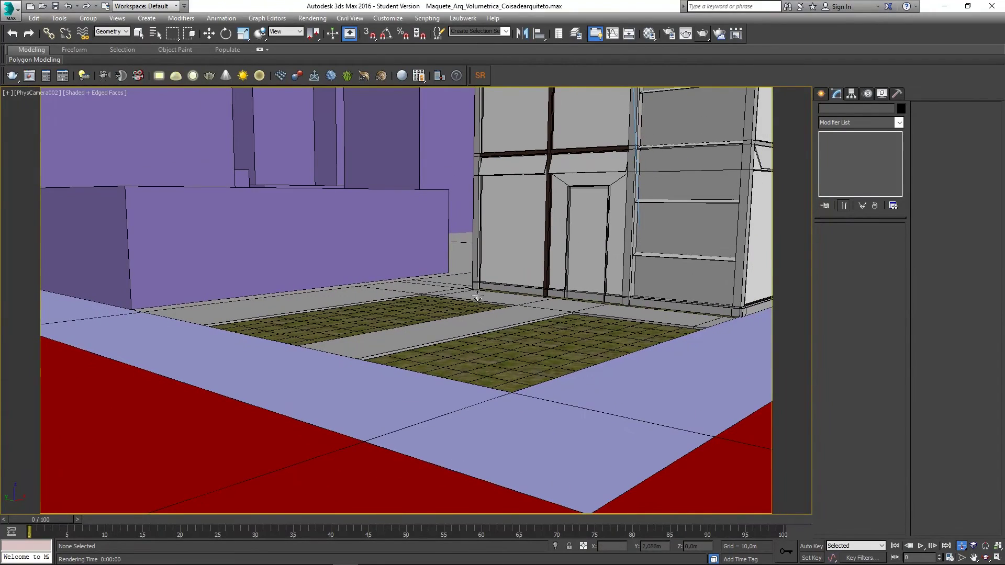
pyautogui.scroll(-4, 478, 297)
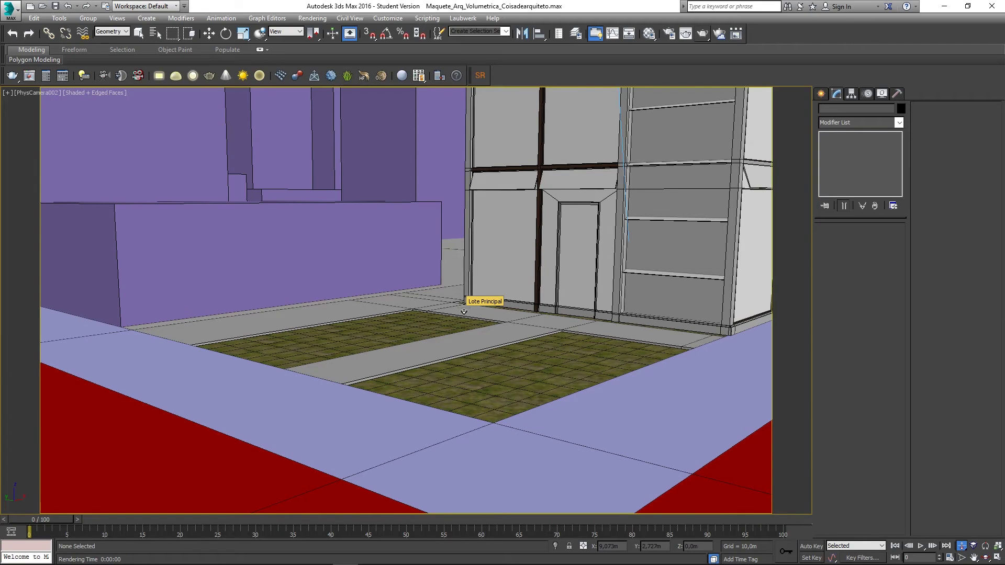
pyautogui.rightClick(441, 376)
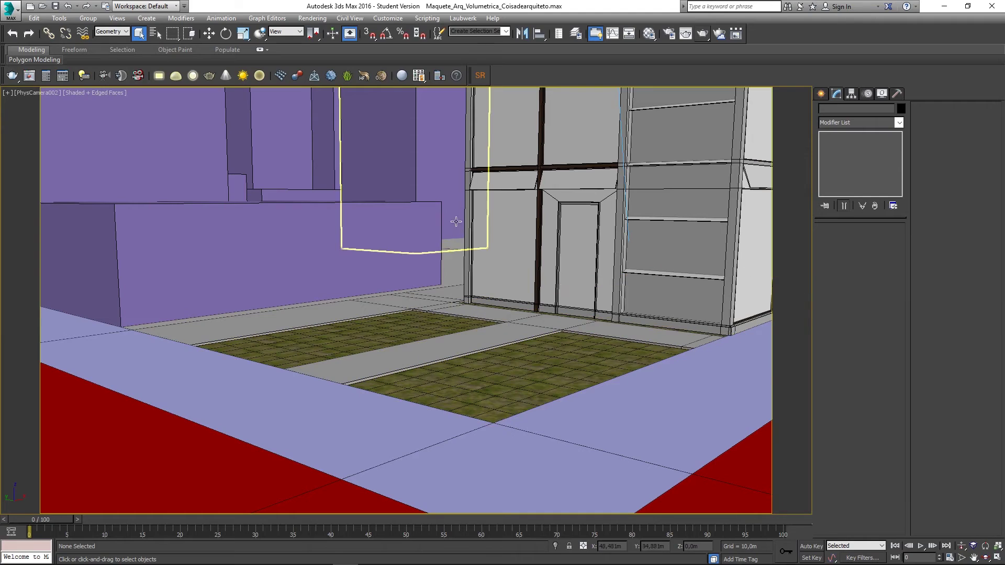